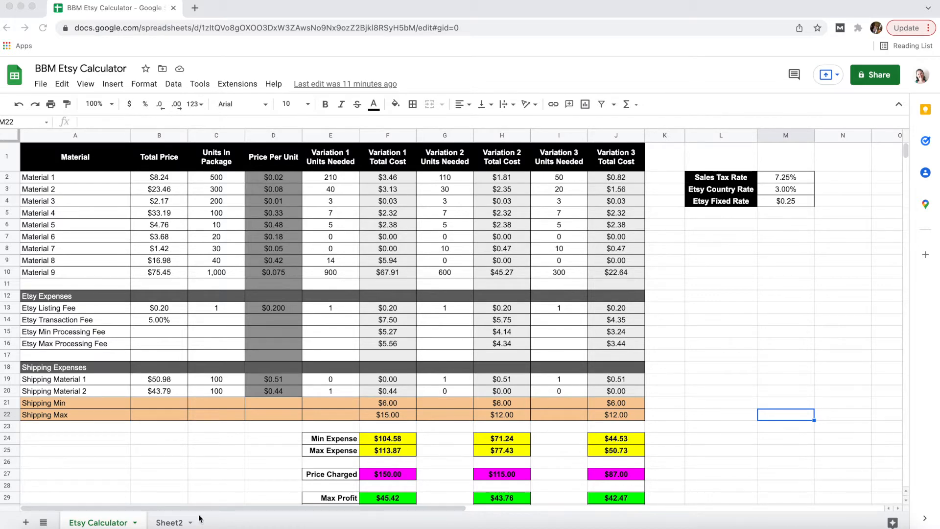
- Open Sheet2 and enter the column headers Materials in A1 and Total Price in B1
click(175, 524)
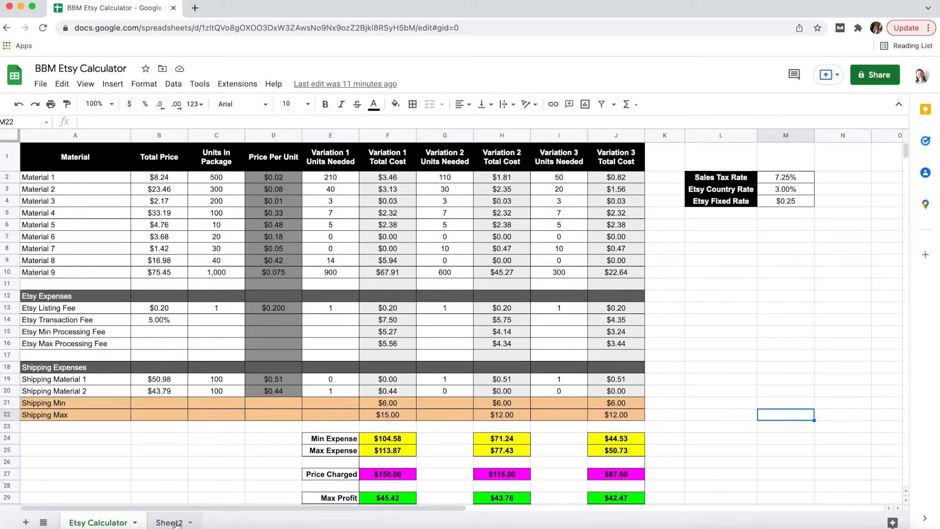
click(172, 522)
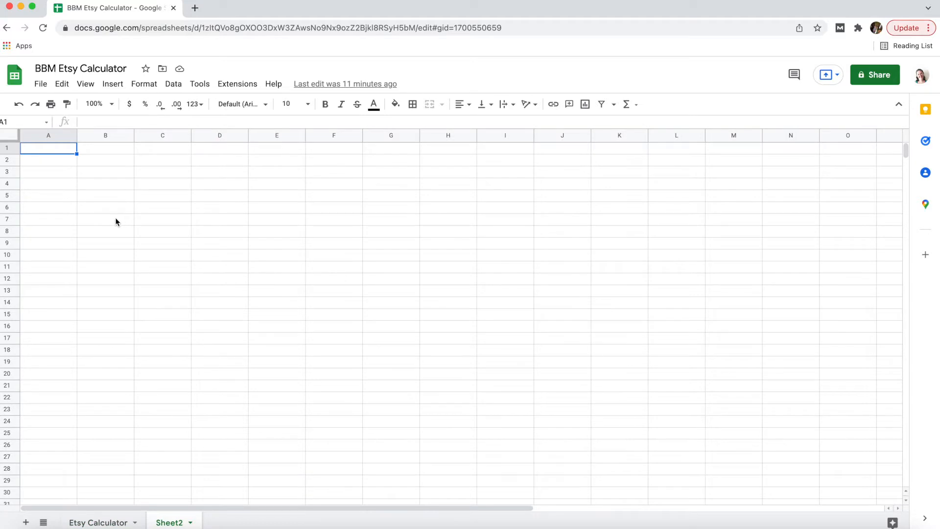
text(M)
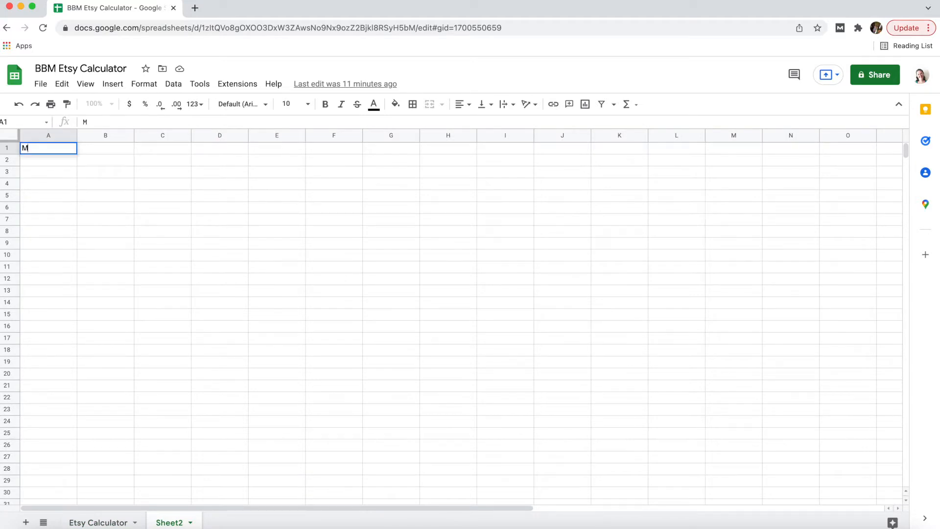
text(atera)
key(BackSpace)
text(ials)
key(Tab)
text(Total Price)
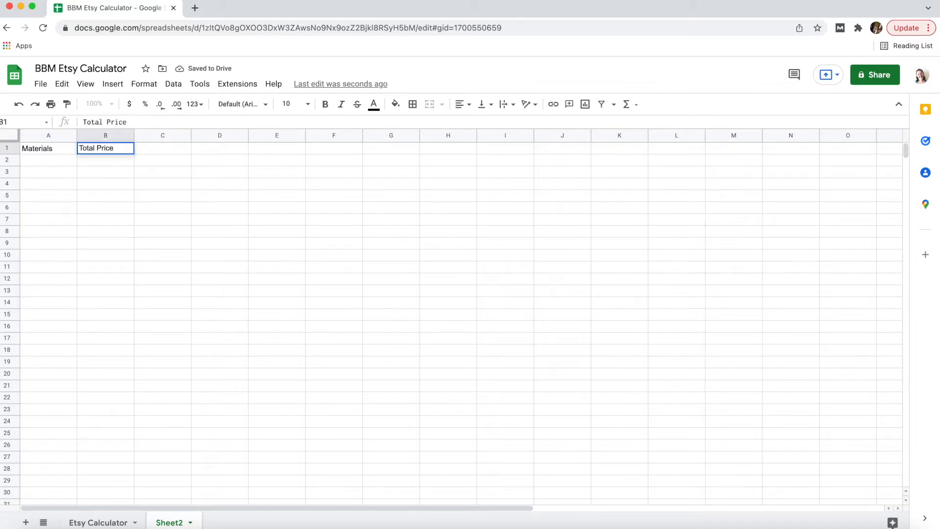
key(Tab)
- Enter the headers Units In the Package in C1 and Price Per Unit in D1
text(Unites)
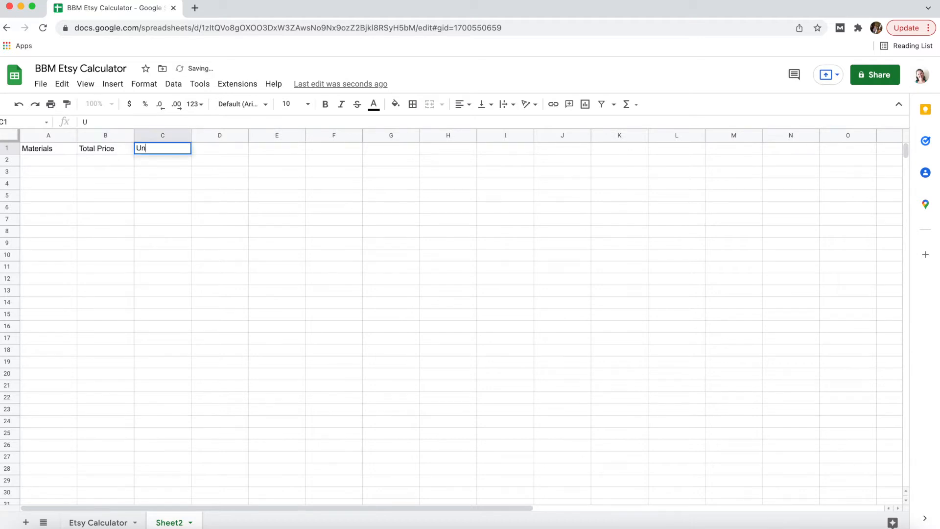
key(BackSpace)
key(BackSpace)
key(BackSpace)
key(BackSpace)
text(ts In the Pa)
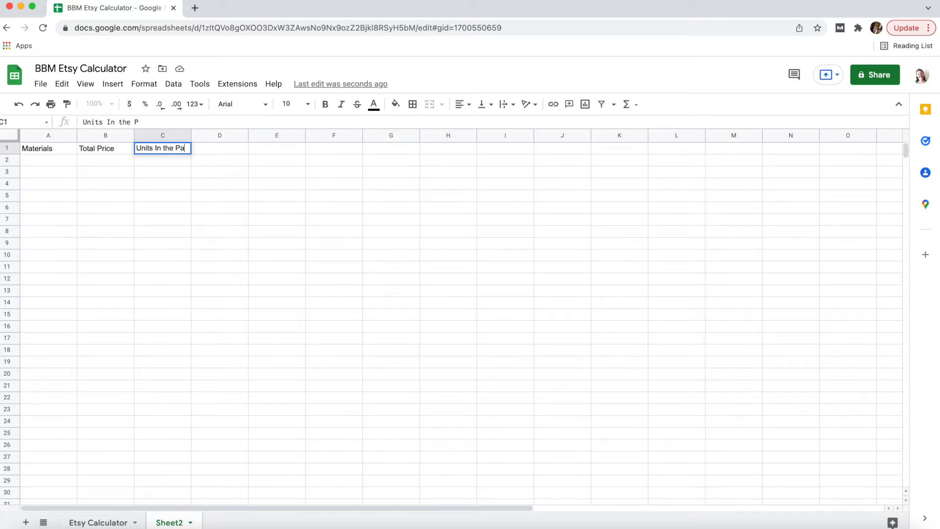
text(ckage)
key(Tab)
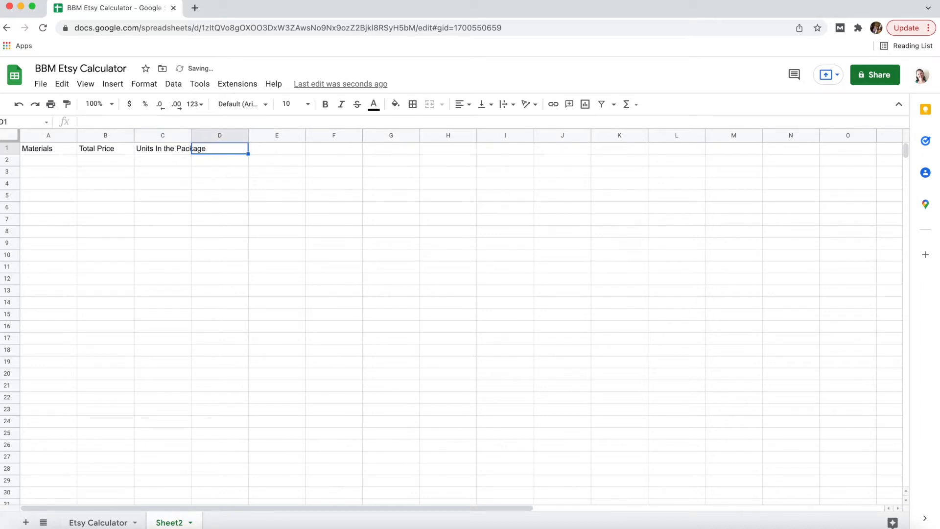
text(Price)
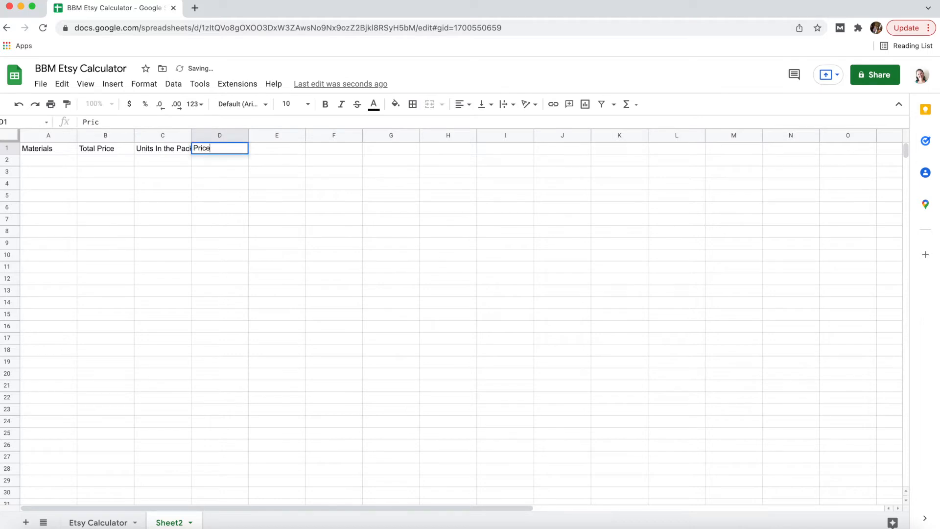
text( Per Unit)
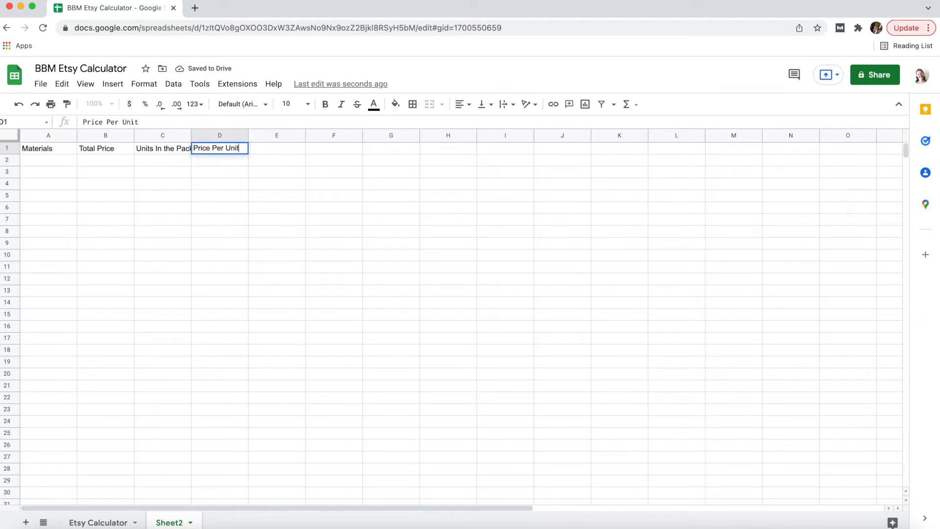
key(Tab)
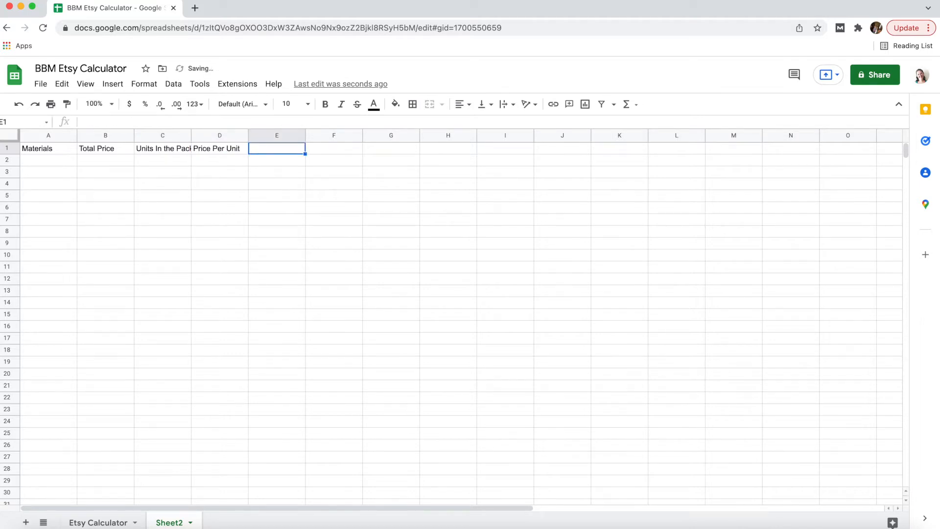
- Enter the headers Variation 1 Units Needed in E1 and Variation 1 Total Cost in F1
text(Variations)
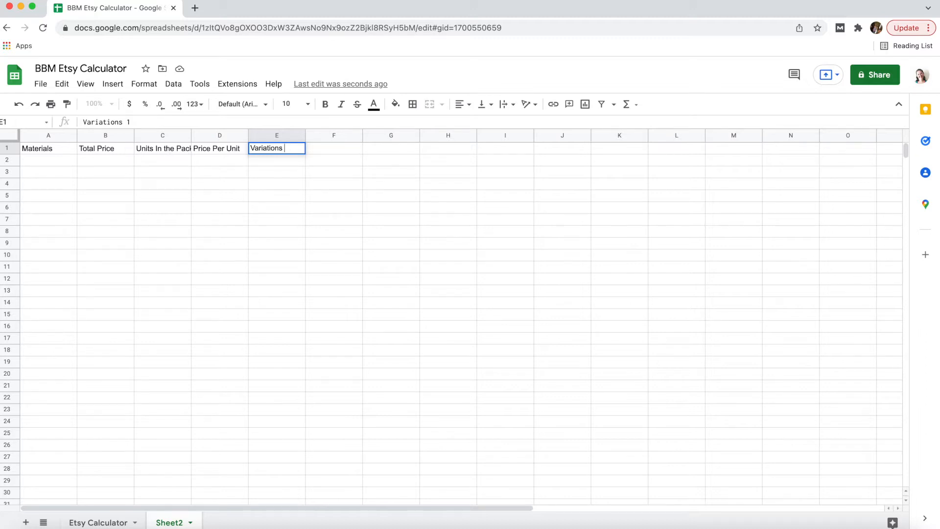
text(1 Units Needed)
key(Tab)
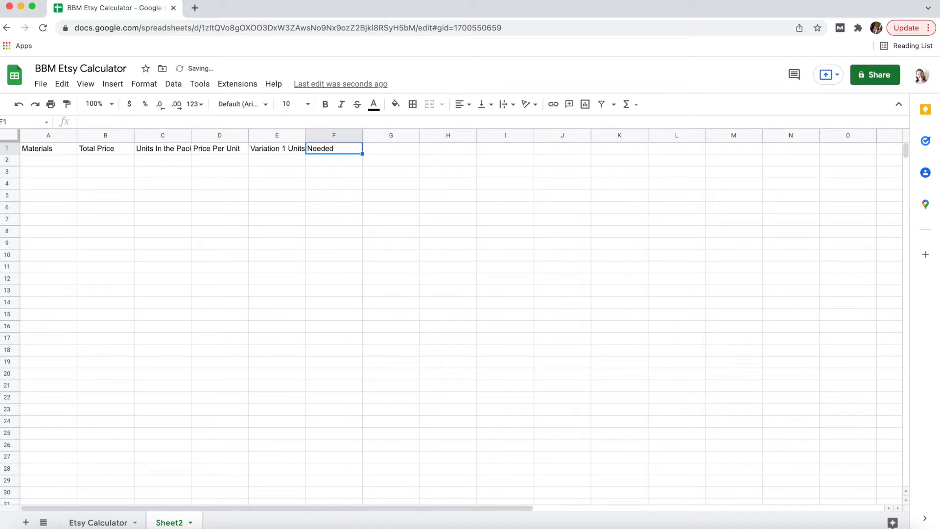
text(Variation 1 Total Cost)
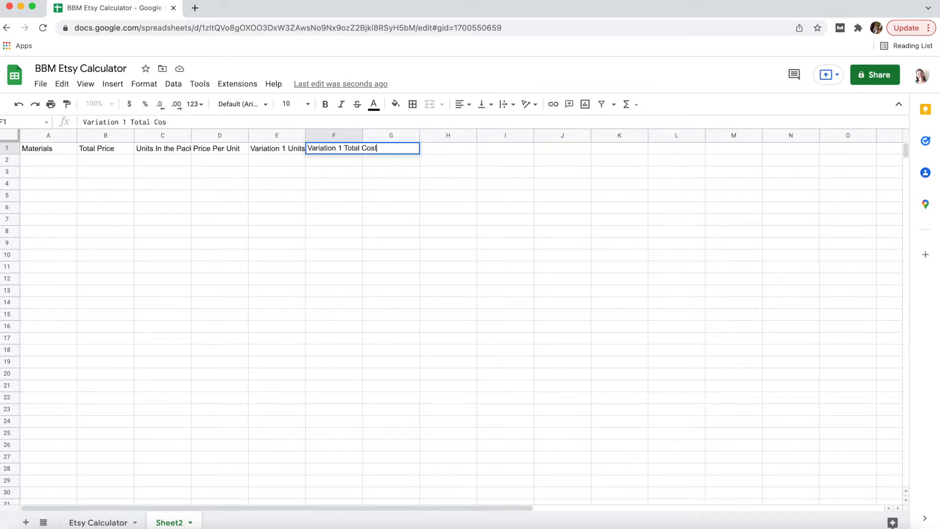
key(Tab)
- Enter the header Variation 2 Units Needed in G1
text(Variation)
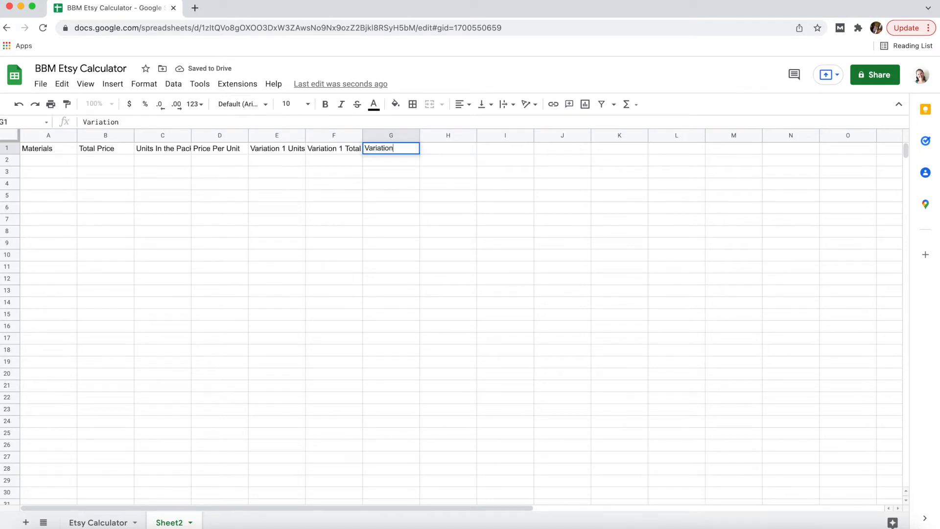
text( 2 Total Cost)
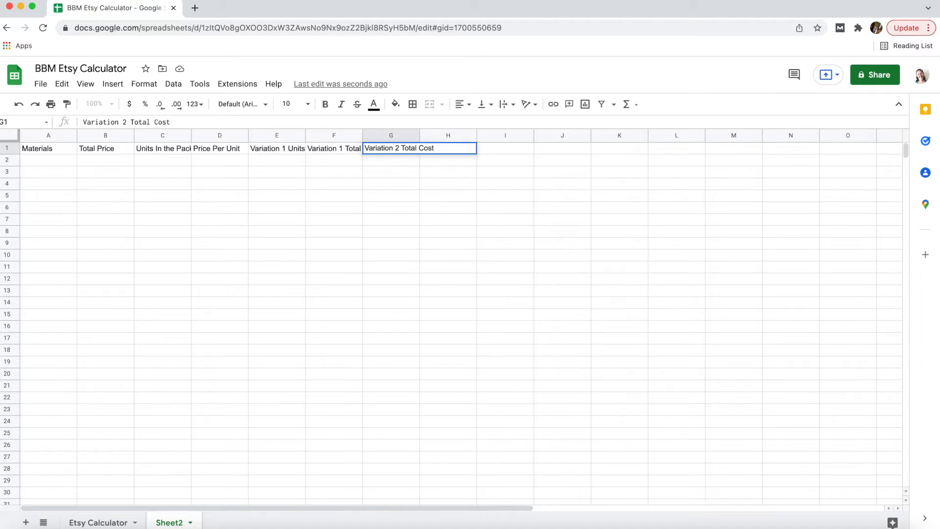
key(BackSpace)
key(BackSpace)
key(BackSpace)
key(BackSpace)
key(BackSpace)
key(BackSpace)
key(BackSpace)
key(BackSpace)
key(BackSpace)
text(Uni)
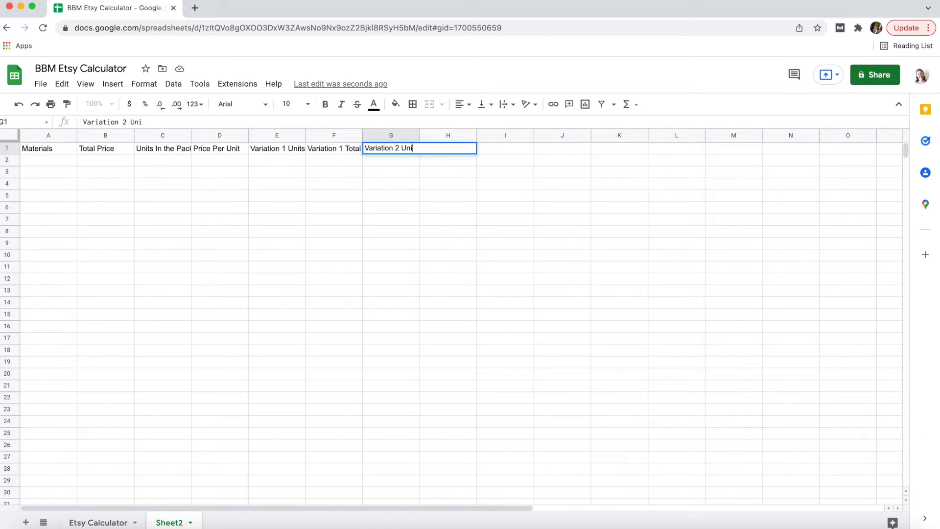
text(te Needed)
key(Tab)
- Enter the header Variation 2 Total Cost in H1
text(CVar)
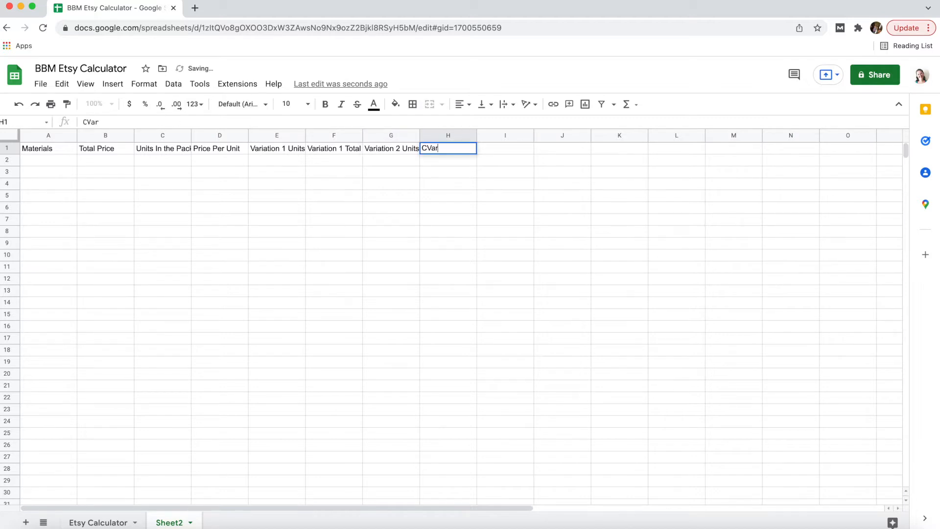
key(BackSpace)
key(BackSpace)
key(BackSpace)
key(BackSpace)
text(VKari)
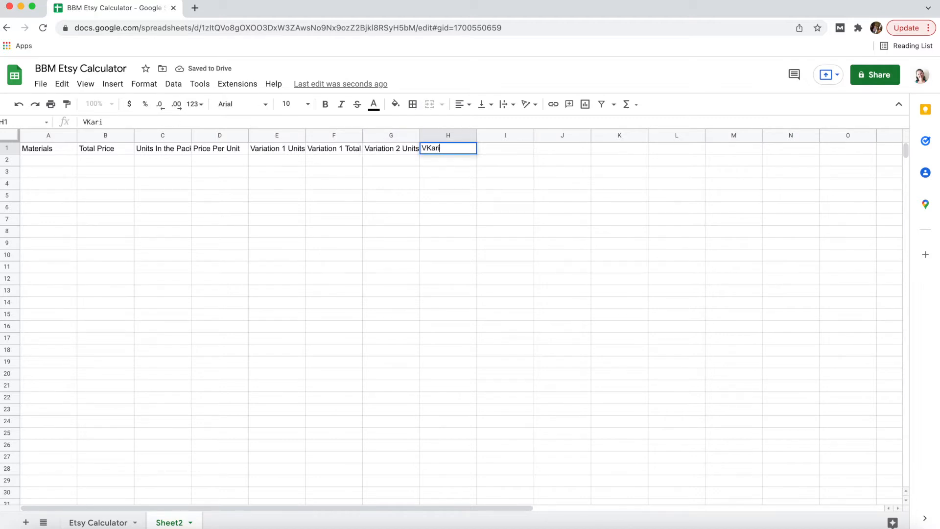
key(BackSpace)
key(BackSpace)
key(BackSpace)
key(BackSpace)
text(Variation 2 Tot)
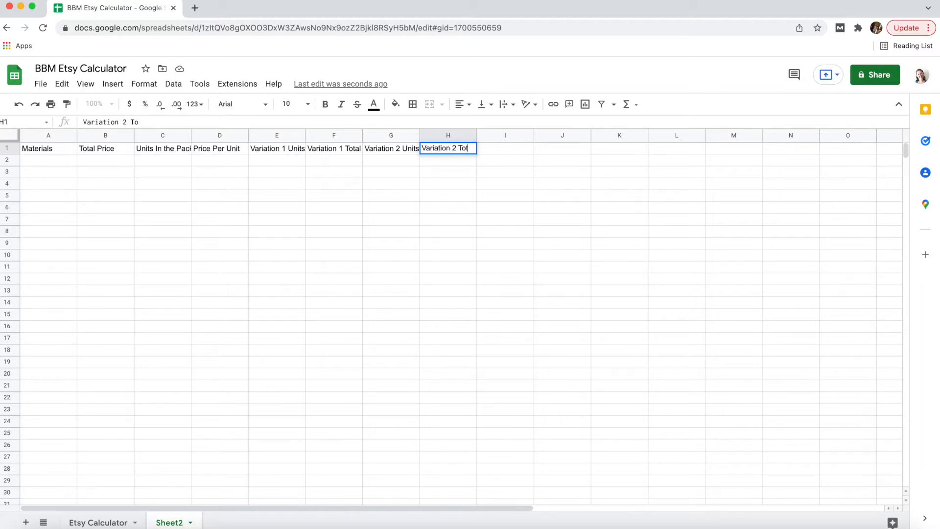
text(al Cost)
key(Tab)
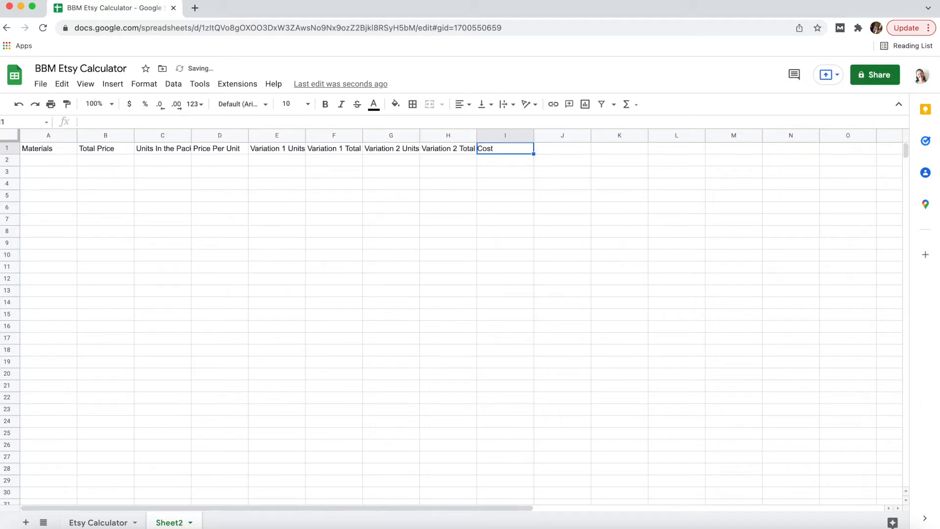
- Enter the headers Variation 3 Units Needed in I1 and Variation 3 Total Cost in J1
text(Variation)
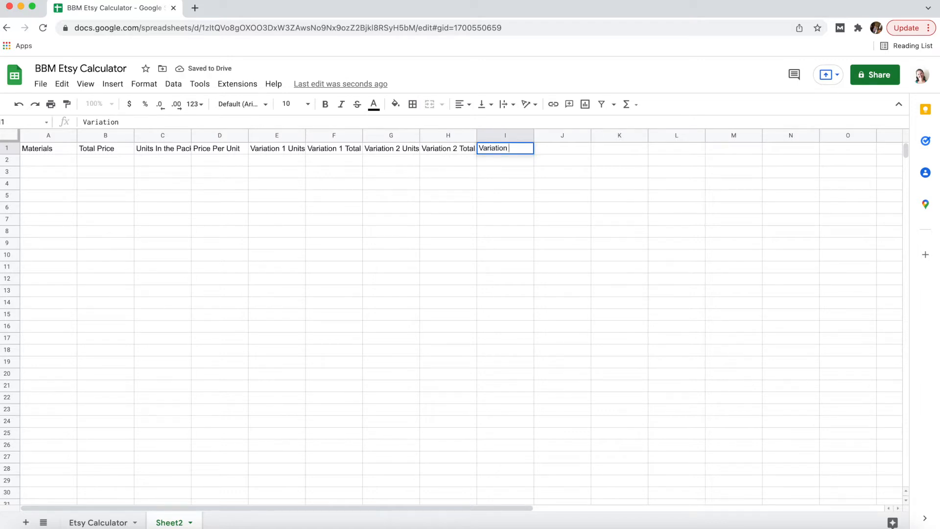
text( 3 Units Needed)
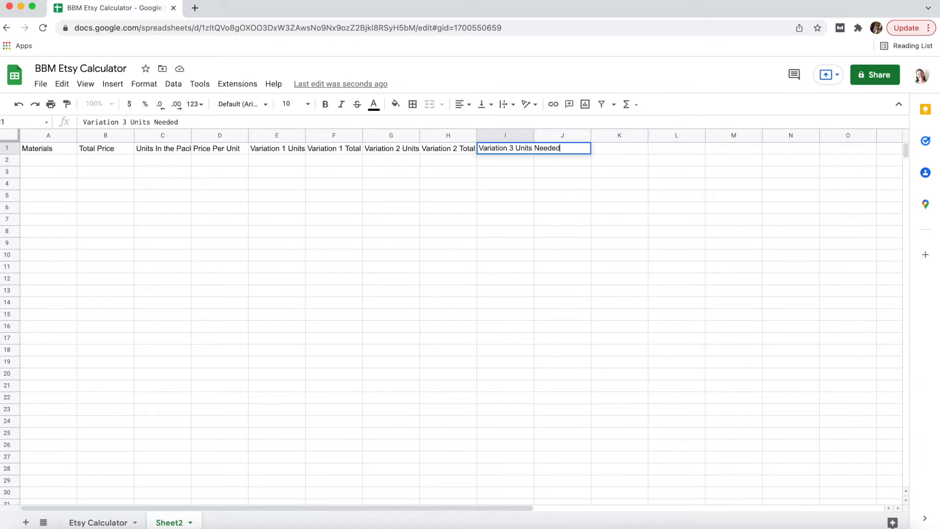
key(Tab)
text(Variat)
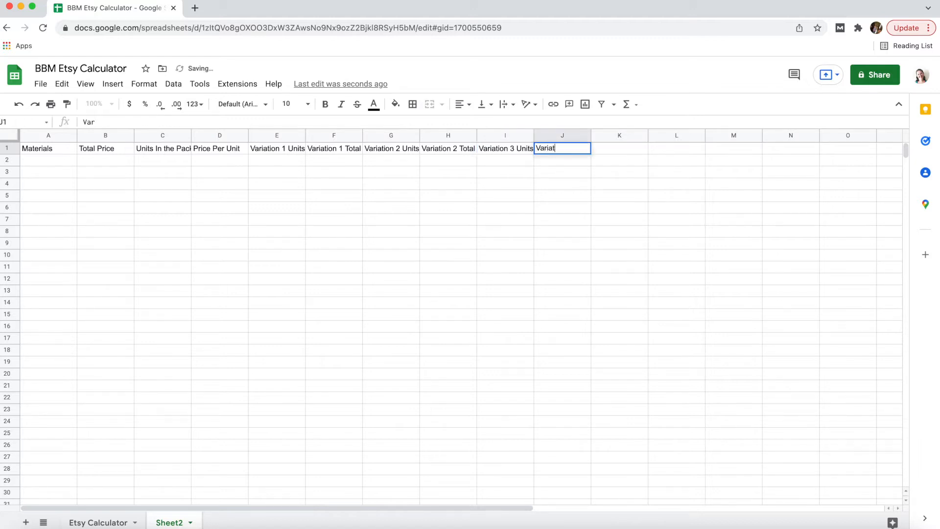
text(ion 3 Total Cost)
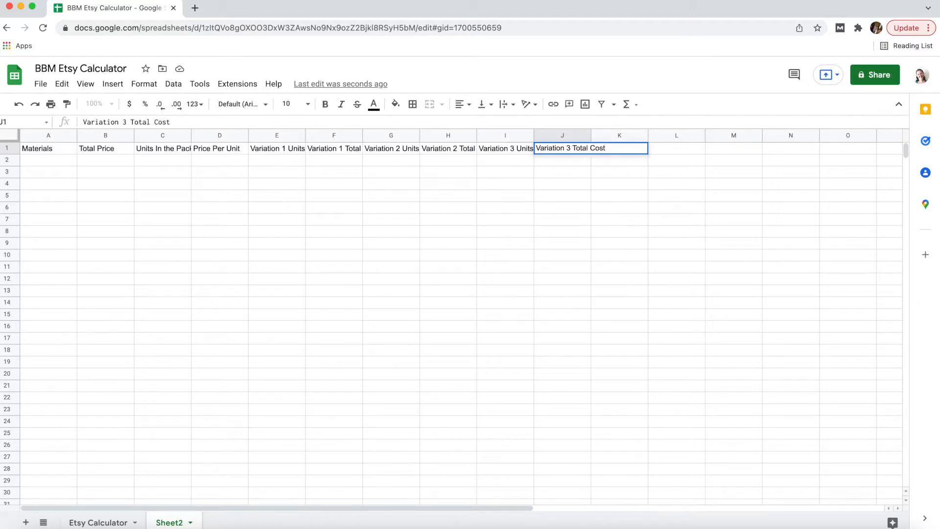
key(Return)
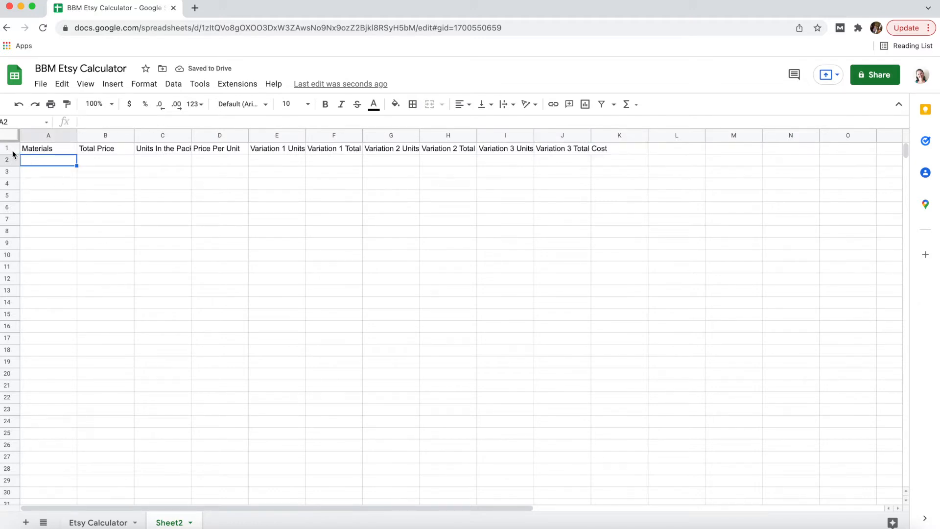
- Format the header cells A1:J1 with a black fill and bold white text
drag(32, 152, 574, 153)
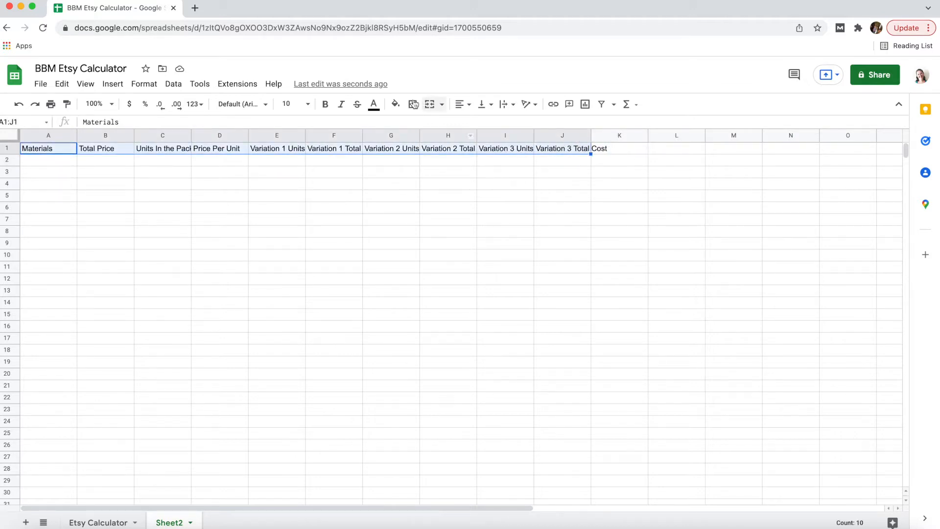
click(395, 105)
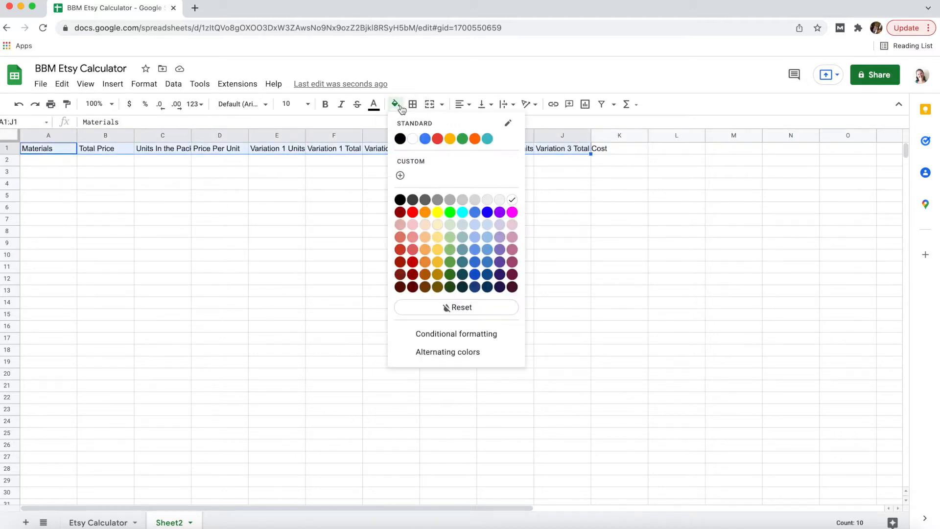
click(400, 141)
click(373, 104)
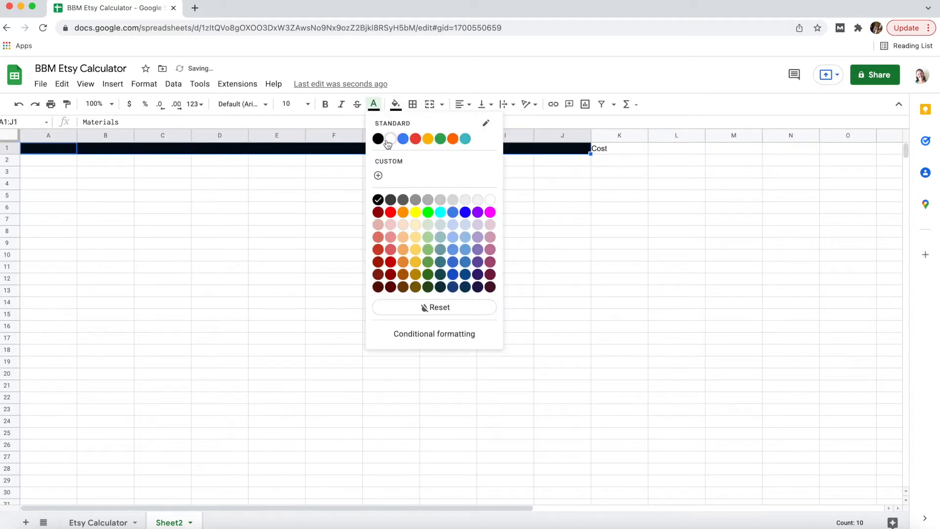
click(390, 141)
click(323, 106)
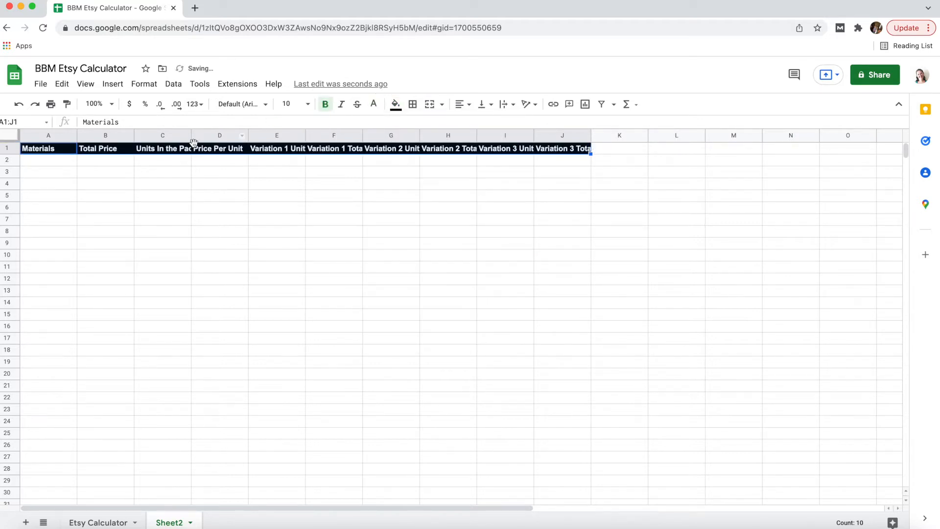
- Wrap the text in the header cells A1:J1
click(143, 84)
mouse_move(174, 153)
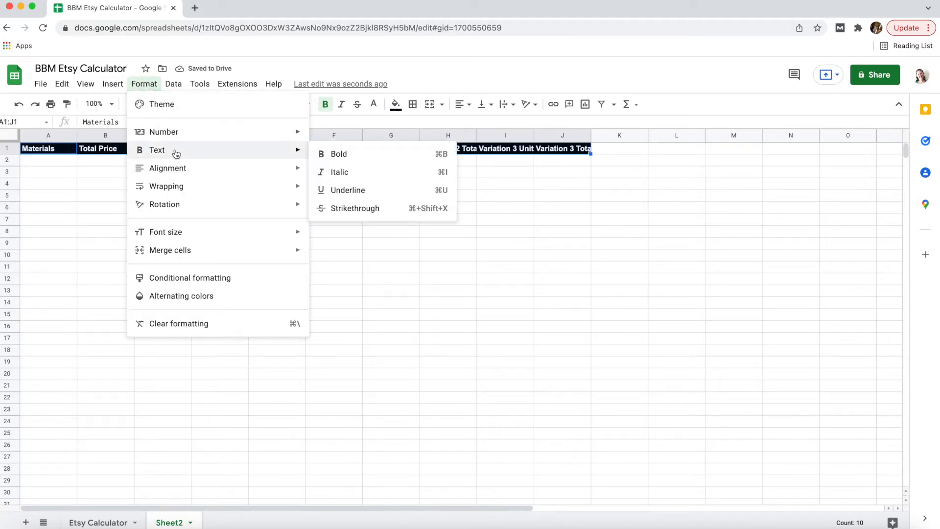
mouse_move(275, 192)
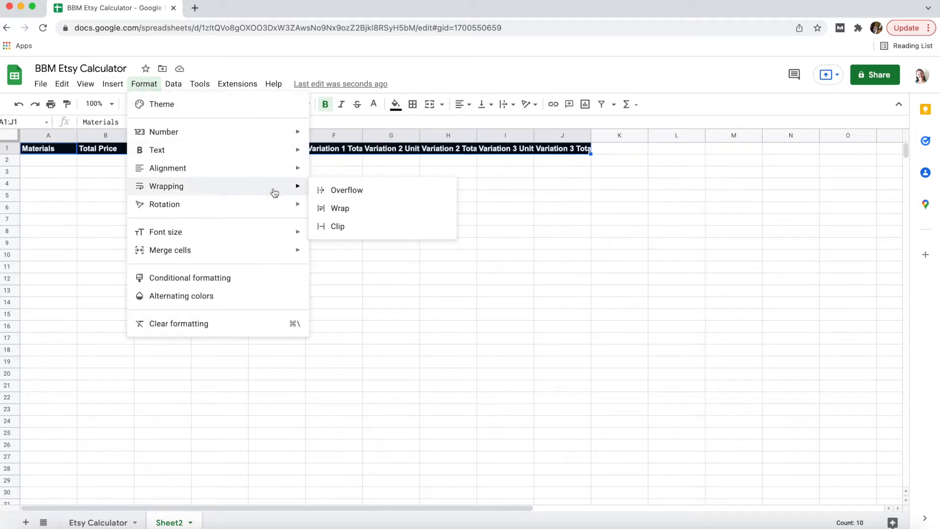
click(331, 212)
click(315, 208)
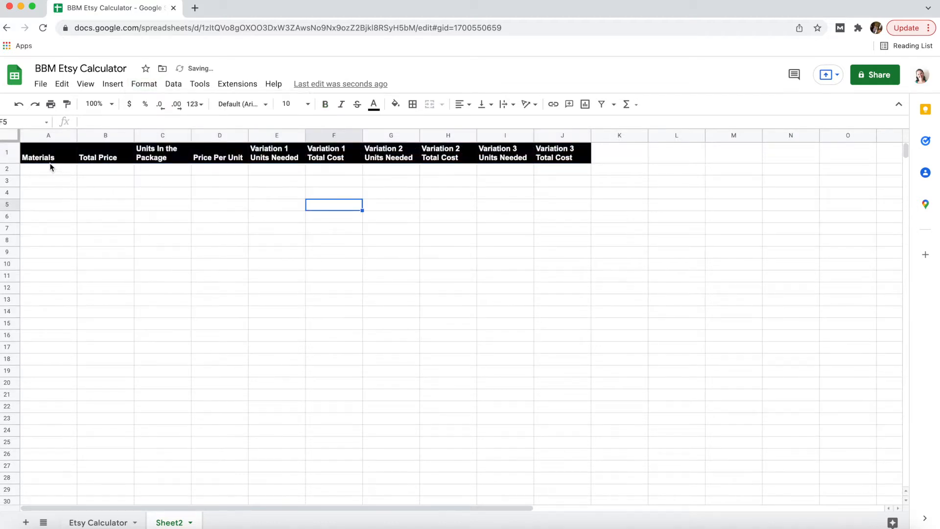
- Center the text of header row 1 horizontally
click(8, 153)
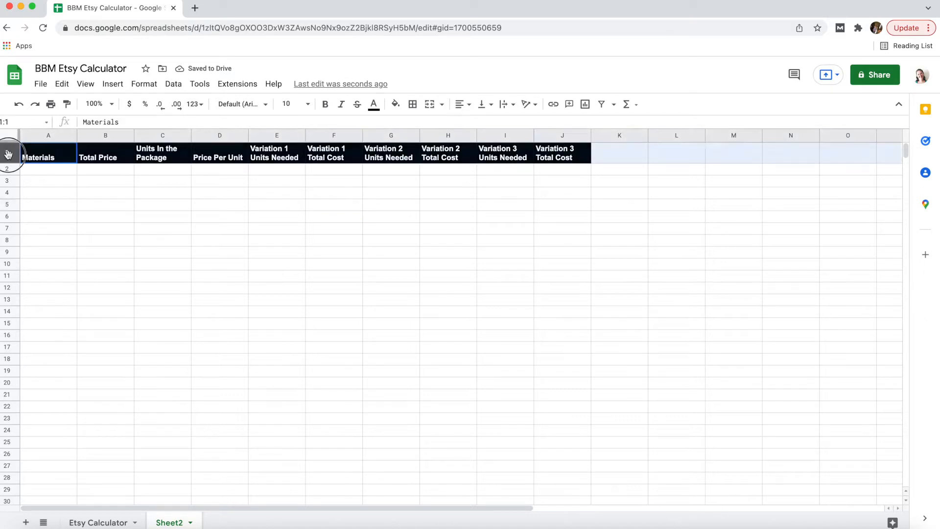
click(142, 86)
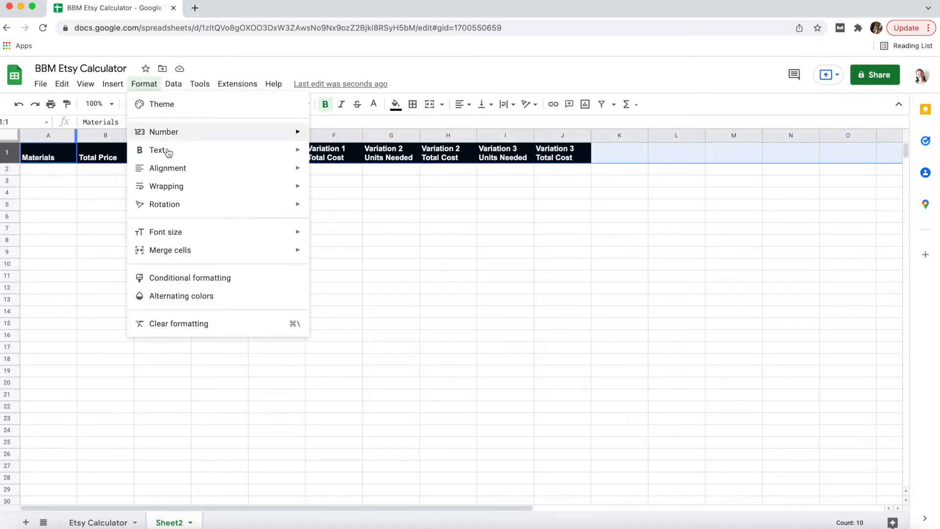
mouse_move(170, 169)
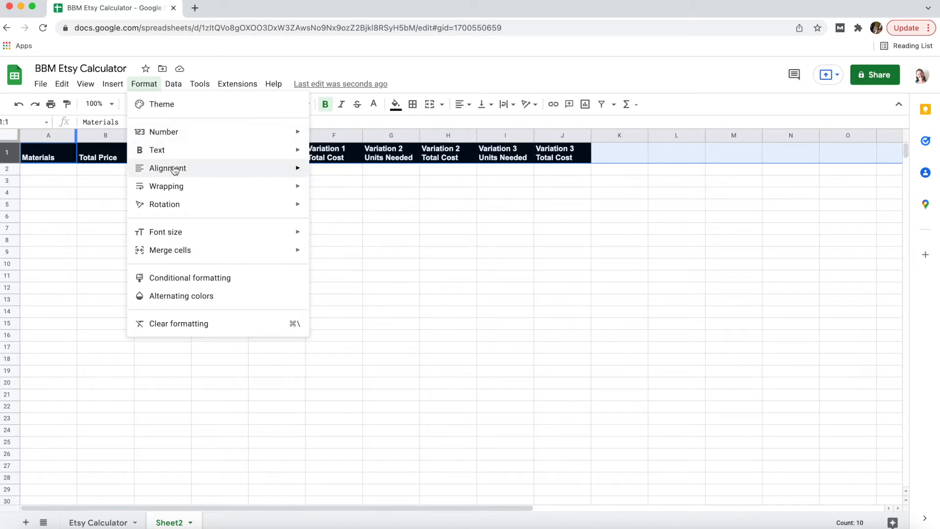
click(338, 191)
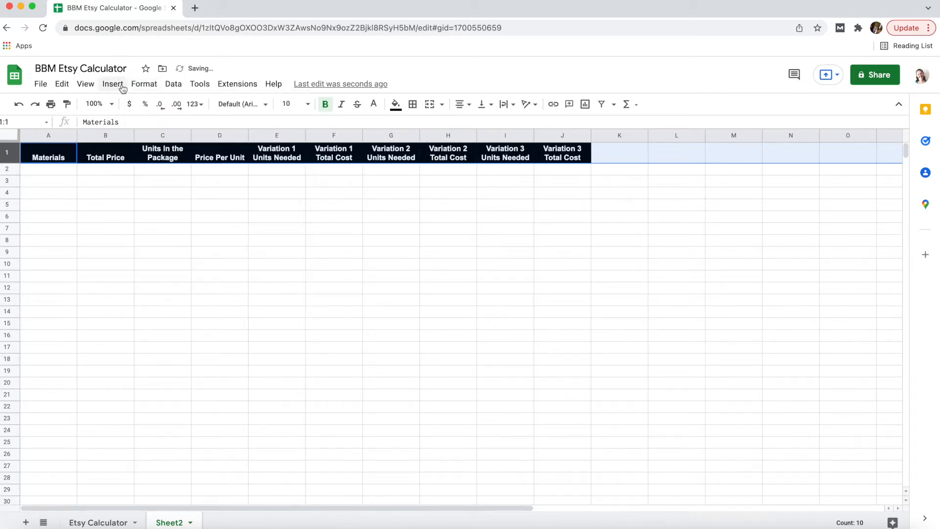
- Align the text of header row 1 vertically to the middle
click(144, 84)
mouse_move(156, 151)
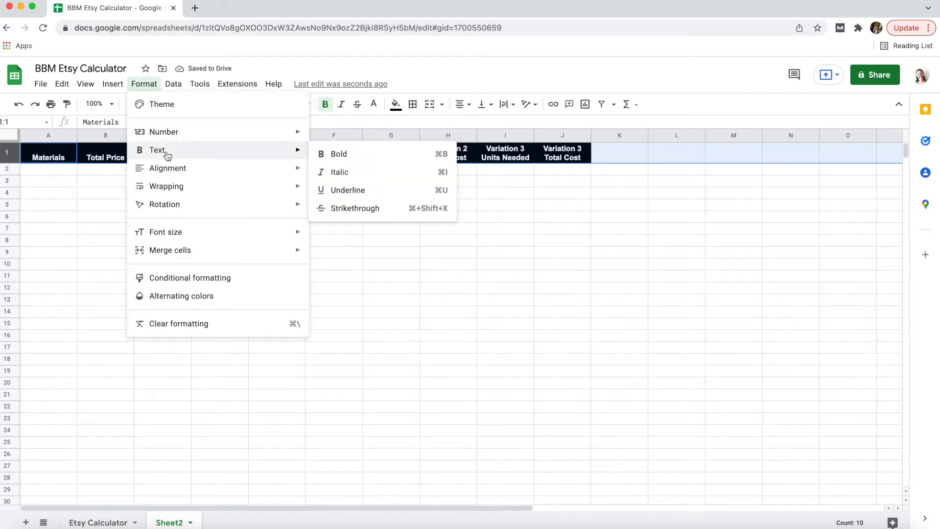
mouse_move(178, 174)
click(339, 255)
click(37, 185)
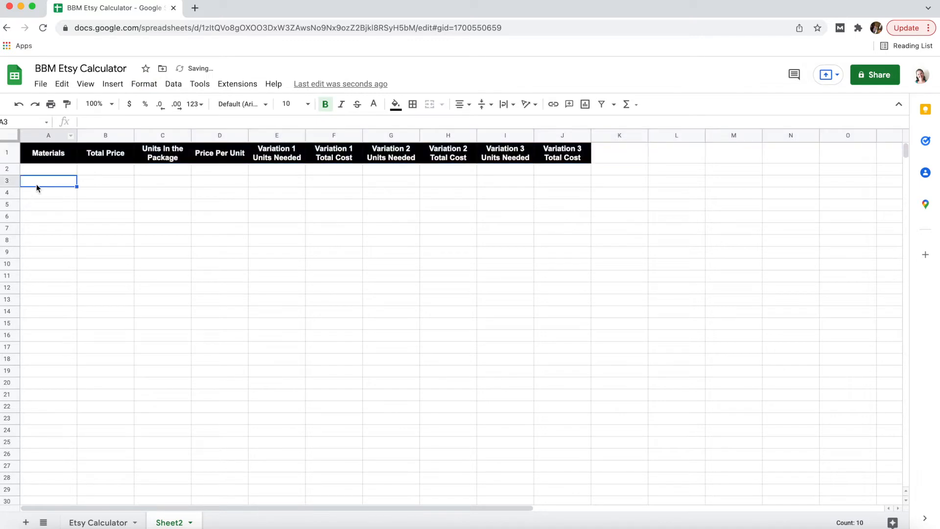
- Make header row 1 slightly taller and widen the Materials column A to roughly twice its width
drag(14, 164, 15, 168)
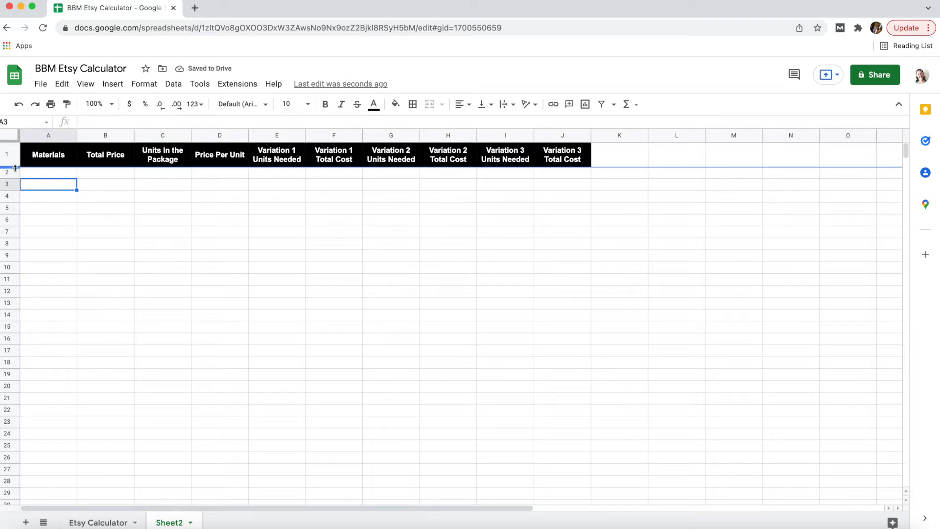
click(168, 236)
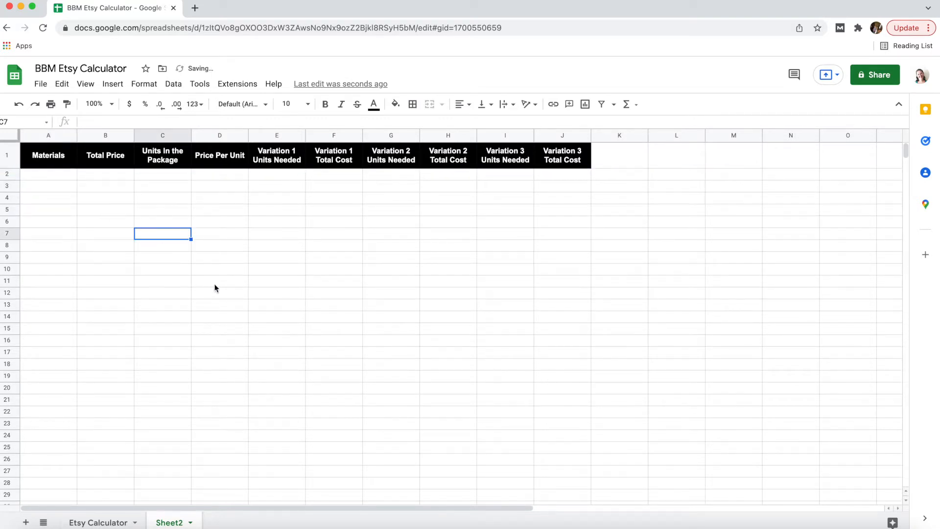
click(52, 175)
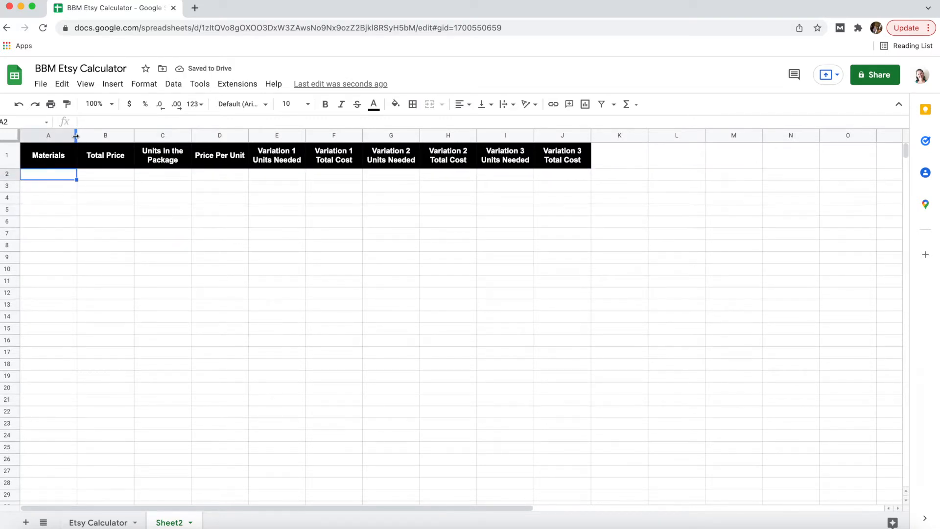
drag(76, 135, 149, 136)
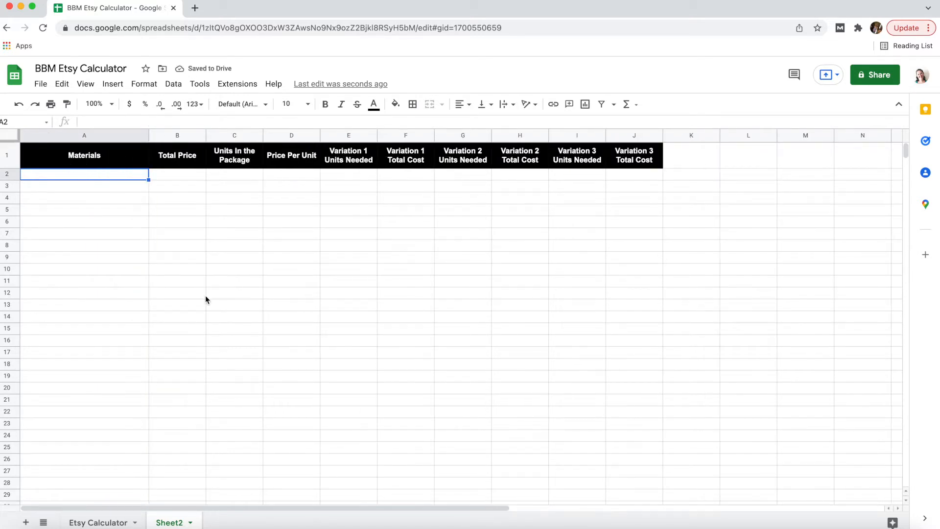
- Enter the placeholder names Material 1, Material 2 and Material 3 in cells A2 to A4
text(Ma)
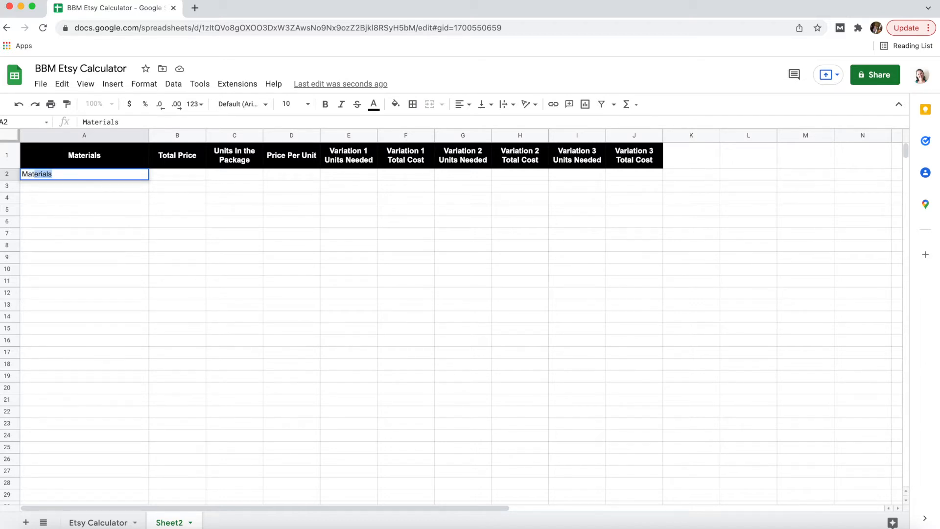
text(ter)
text(1)
key(Return)
text(Material 2)
key(Return)
text(Material 3)
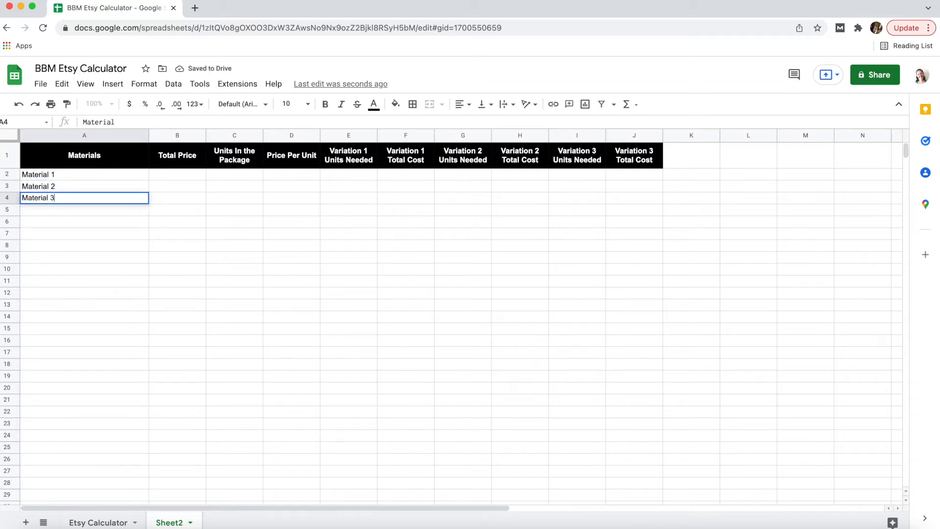
key(Return)
- Fill cells A5:A11 with copies of the Material 3 entry from A4
text(Material)
key(Return)
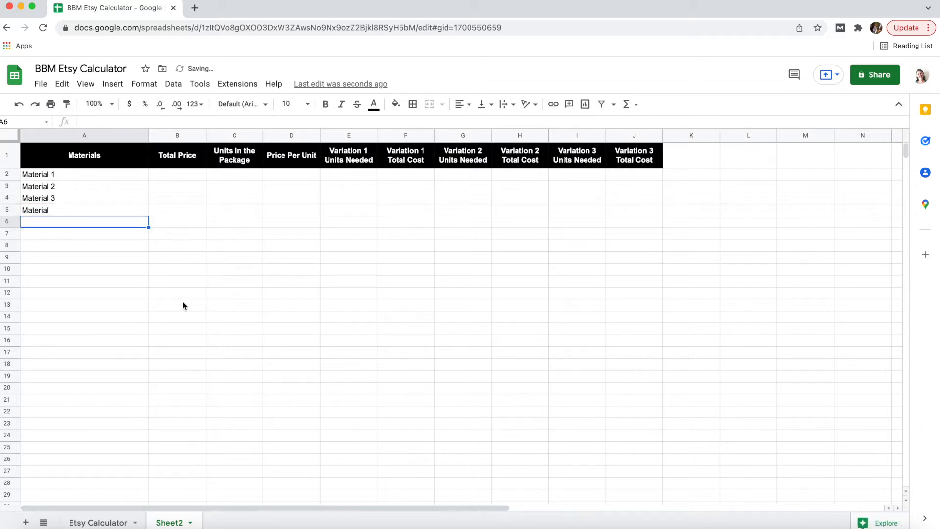
click(74, 208)
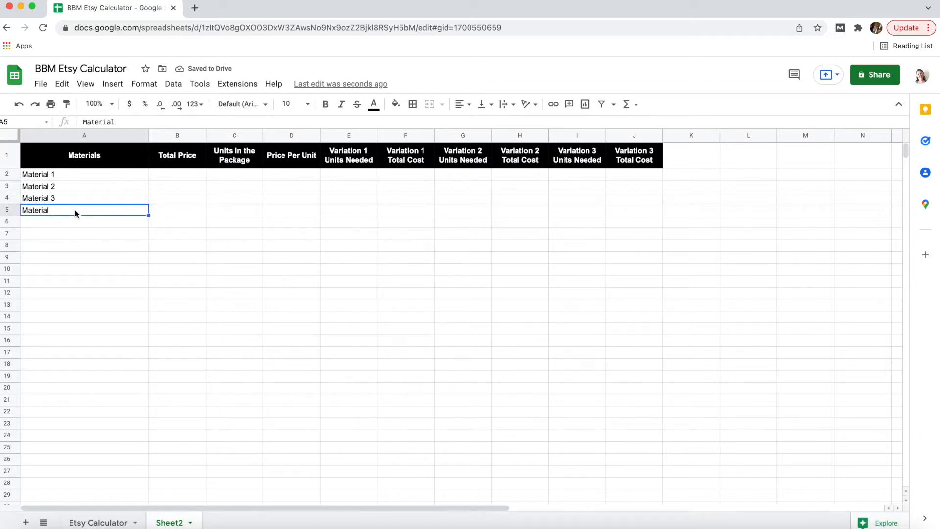
click(69, 200)
key(ctrl+c)
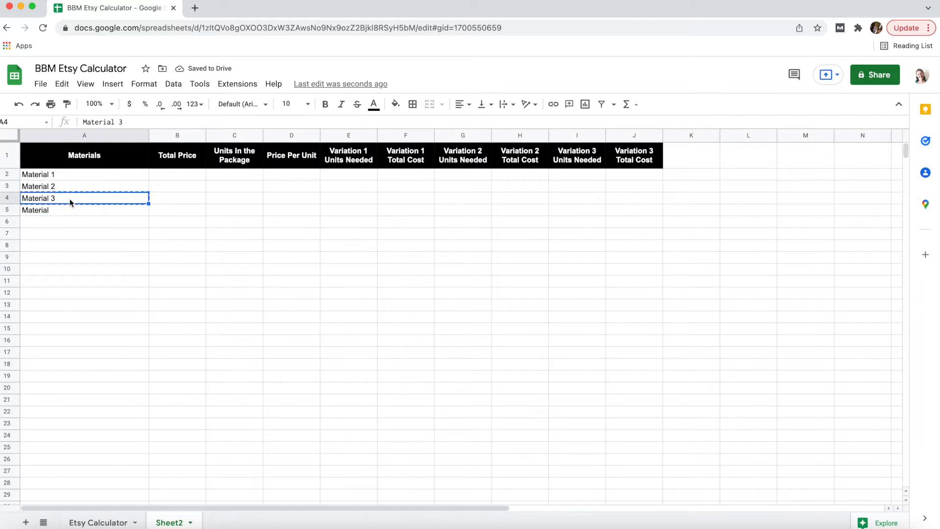
drag(69, 210, 67, 280)
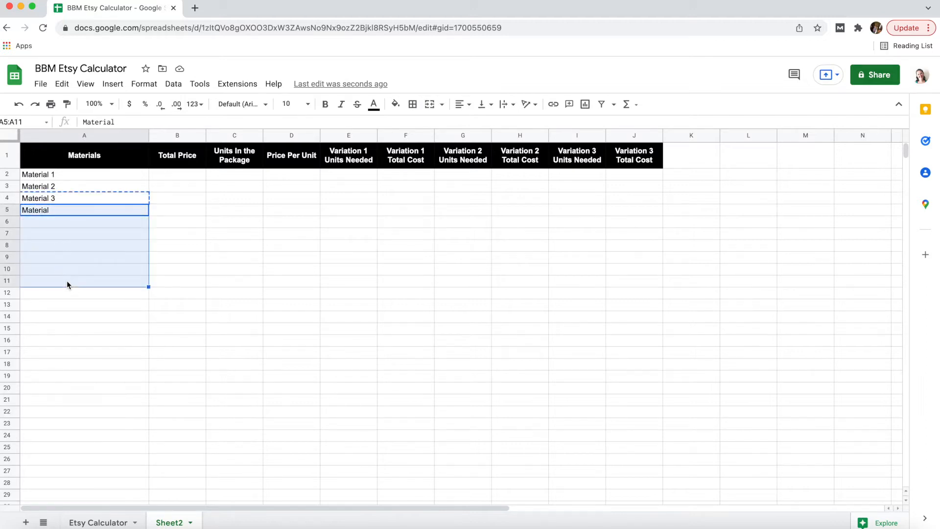
key(ctrl+v)
- Narrow the Materials column A by about a quarter
drag(81, 175, 75, 281)
click(184, 175)
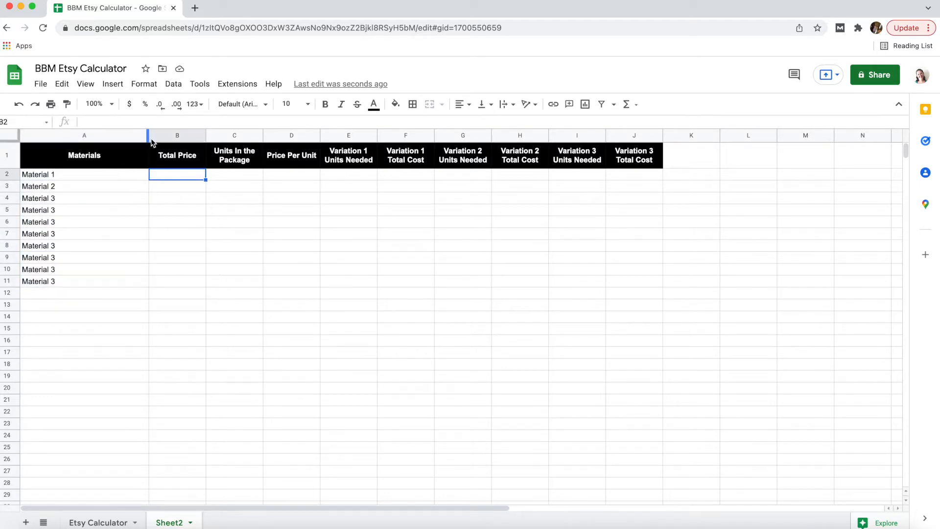
drag(148, 136, 117, 136)
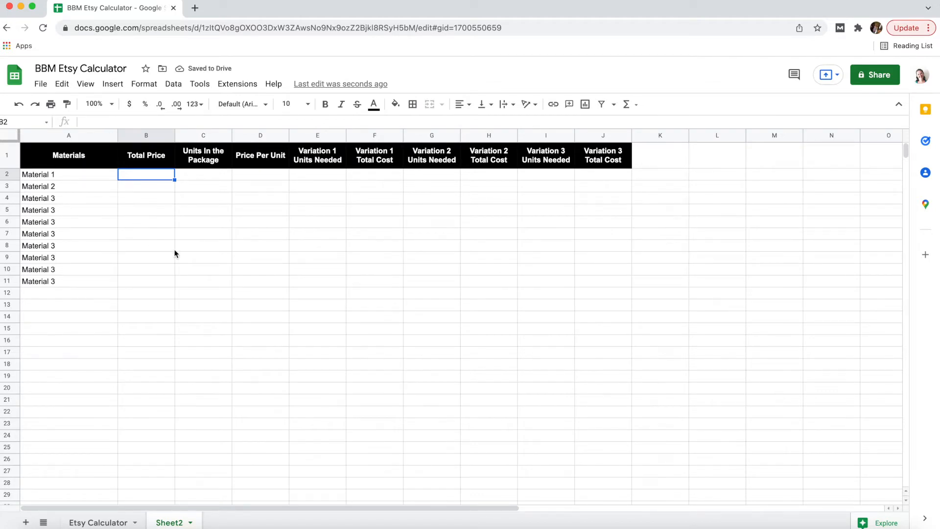
- Enter the total prices 8.24, 23.46, 7.50 and 33.19 in cells B2 to B5
text(8.24)
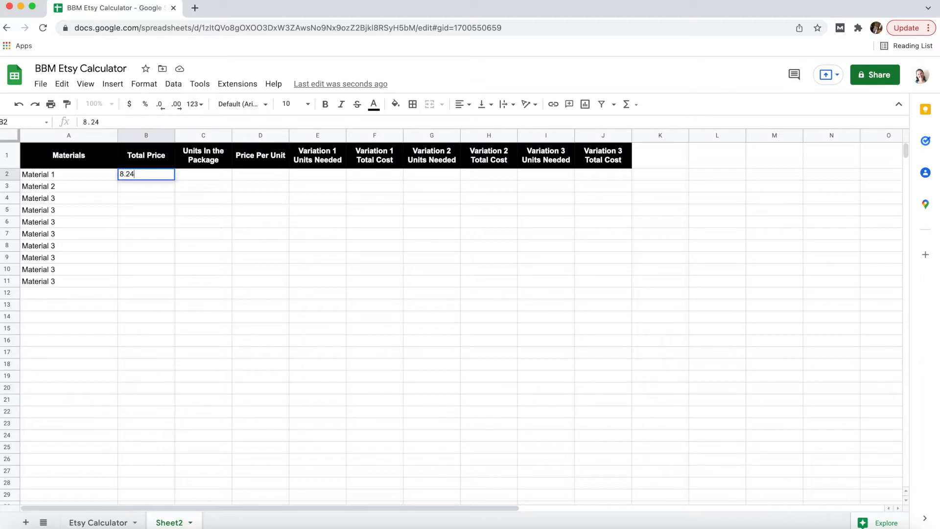
key(Return)
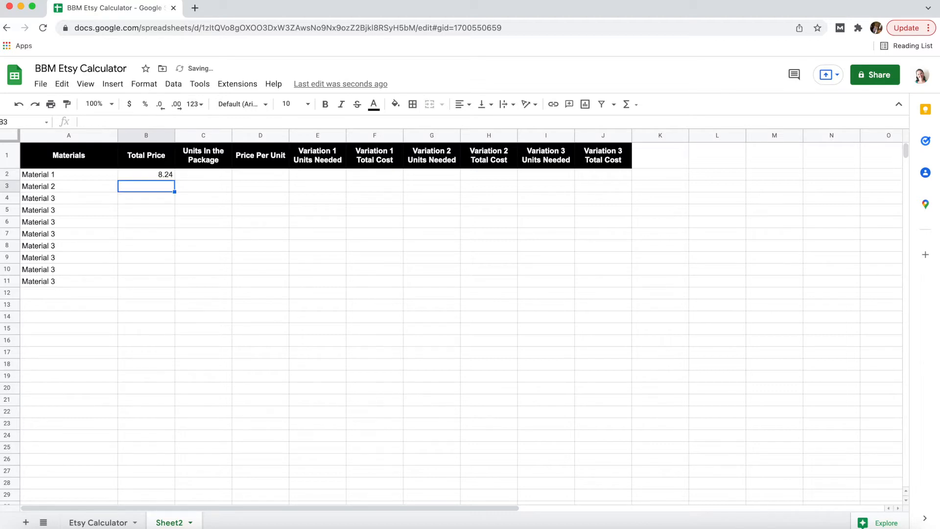
text(23.46)
key(Return)
text(7.50)
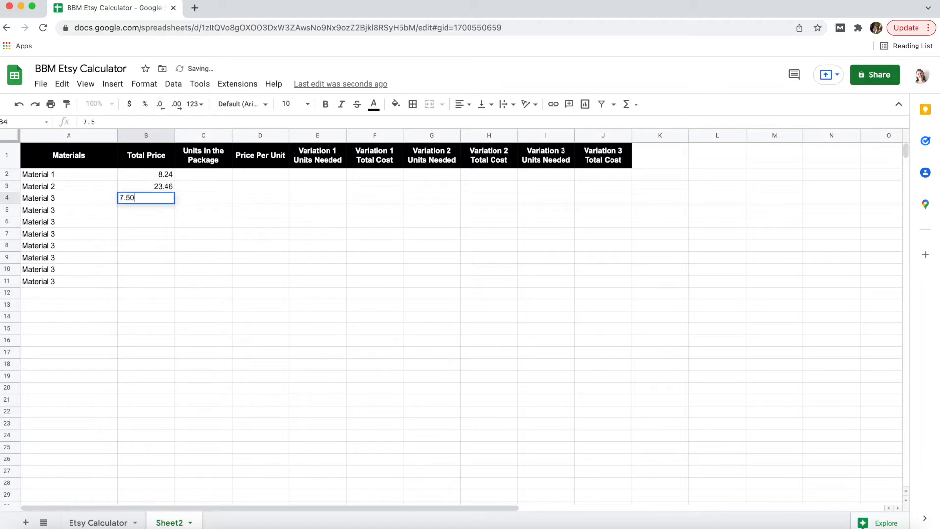
key(Return)
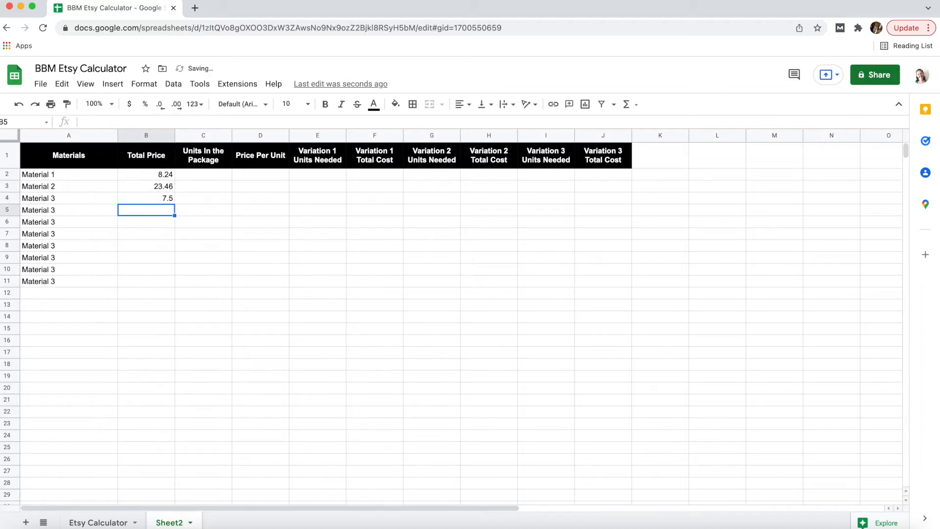
text(33.)
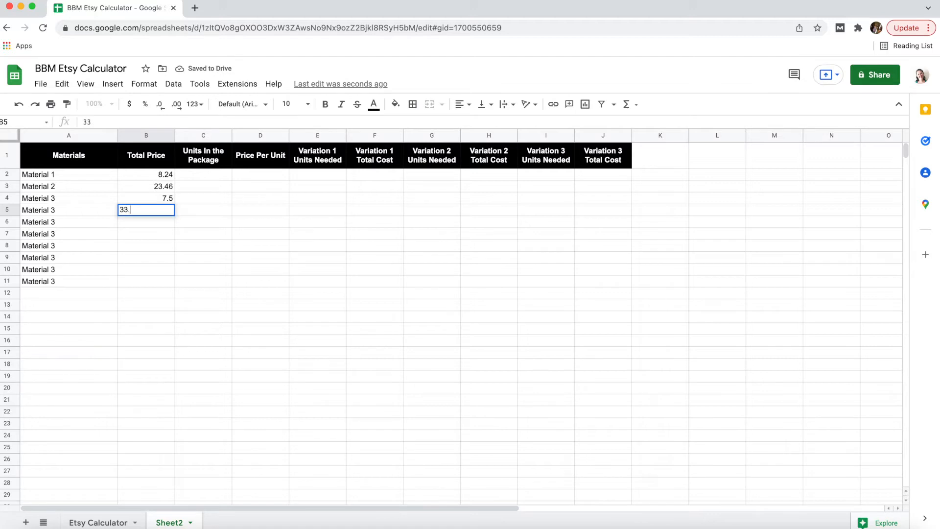
text(19)
key(Return)
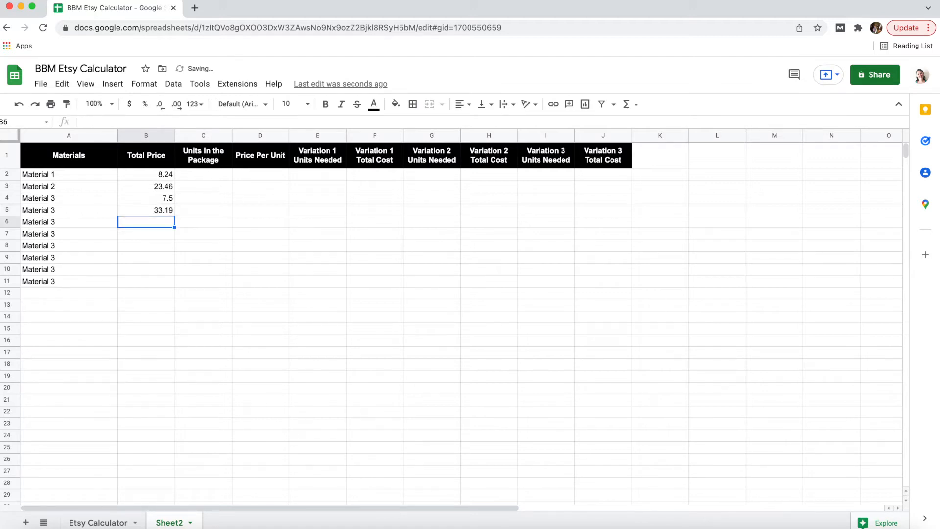
- Copy the 33.19 price from B5 into cells B6:B11
click(163, 210)
key(ctrl+c)
drag(161, 221, 157, 284)
key(ctrl+v)
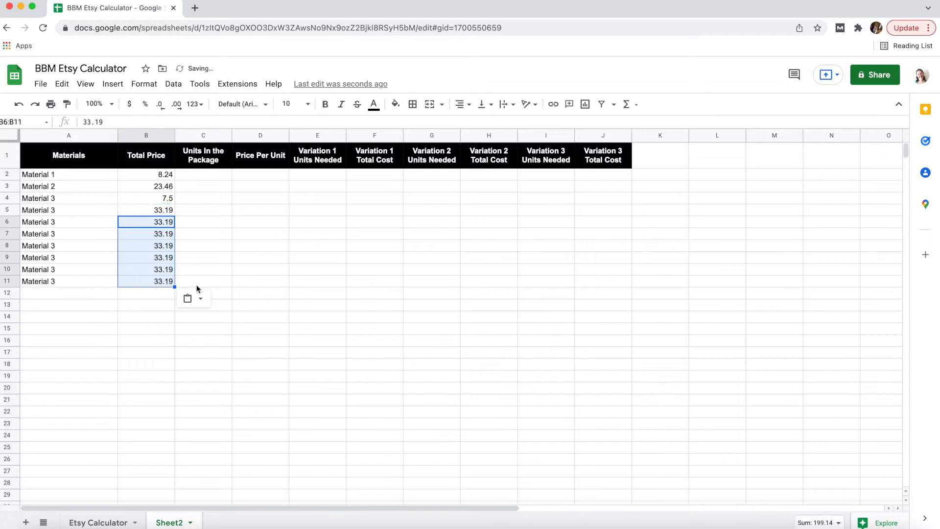
click(216, 257)
- Enter the package unit counts 500, 20, 35 and 40 in cells C2 to C5
click(220, 176)
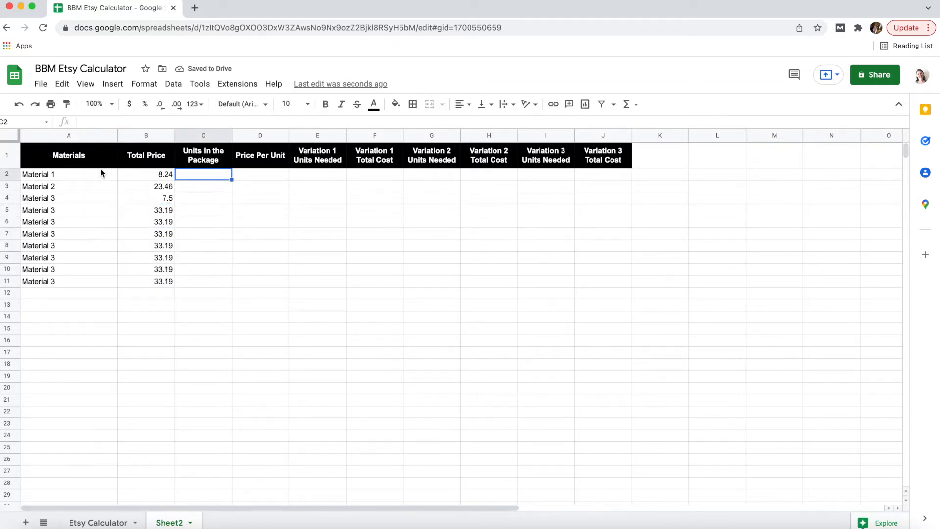
click(74, 178)
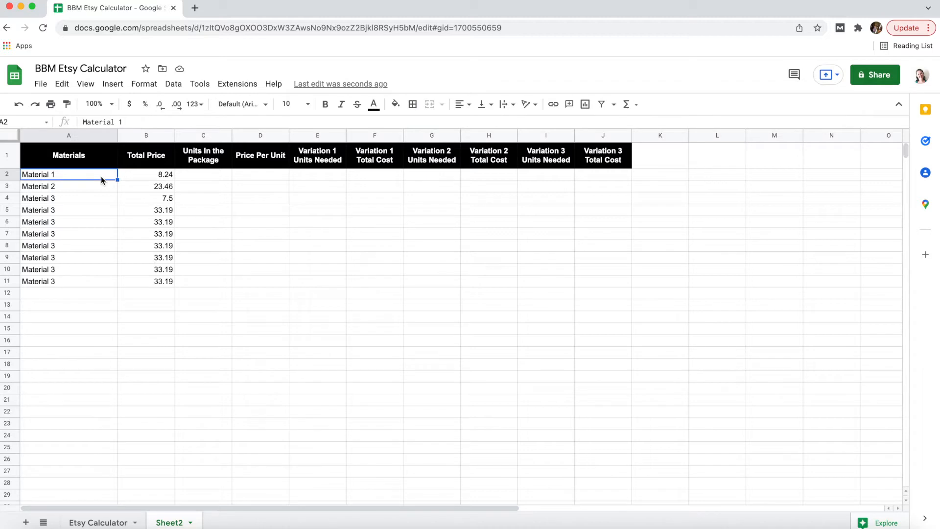
click(154, 176)
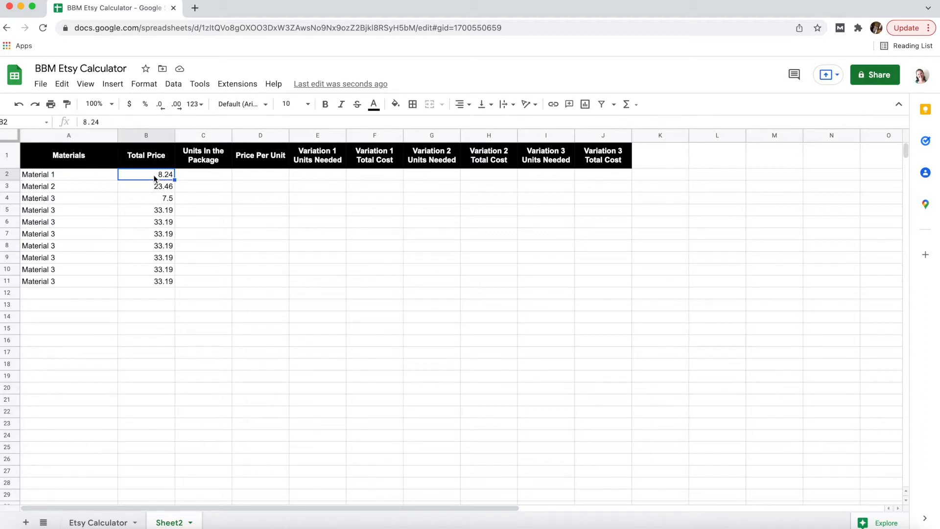
click(204, 175)
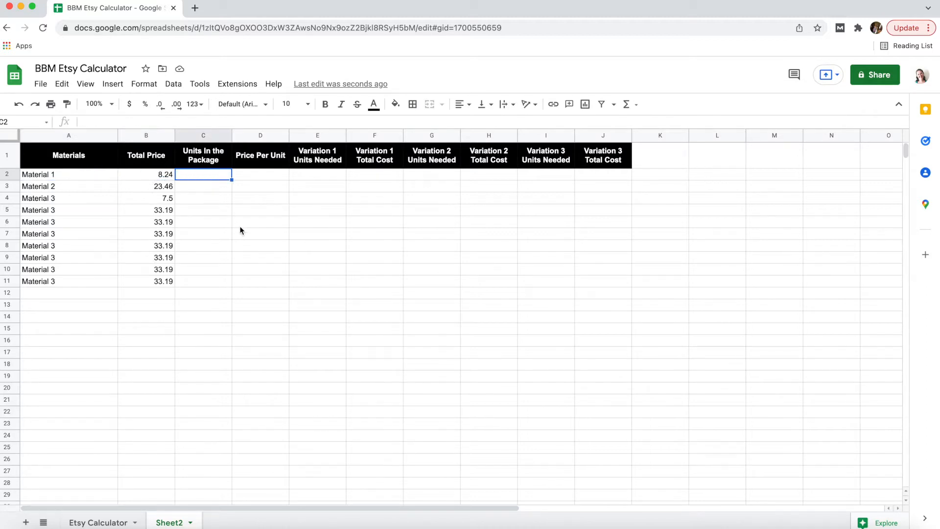
text(500)
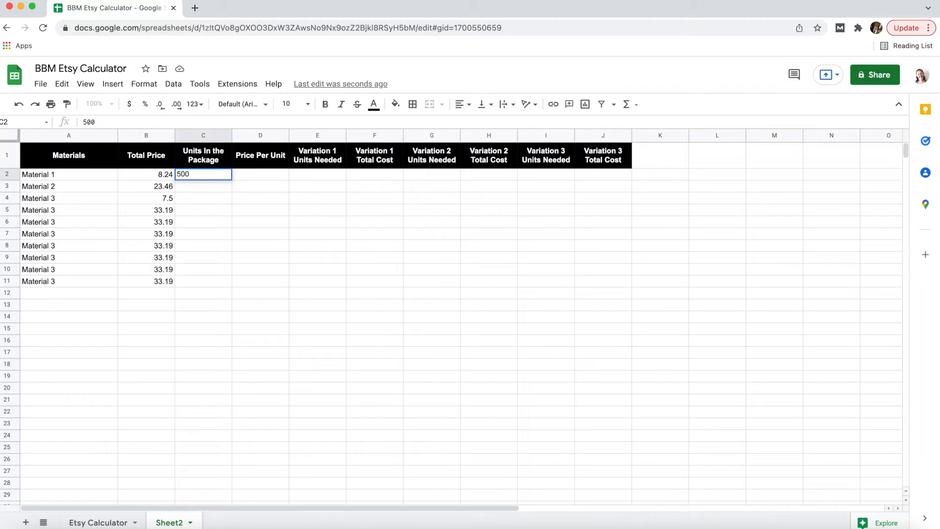
key(Return)
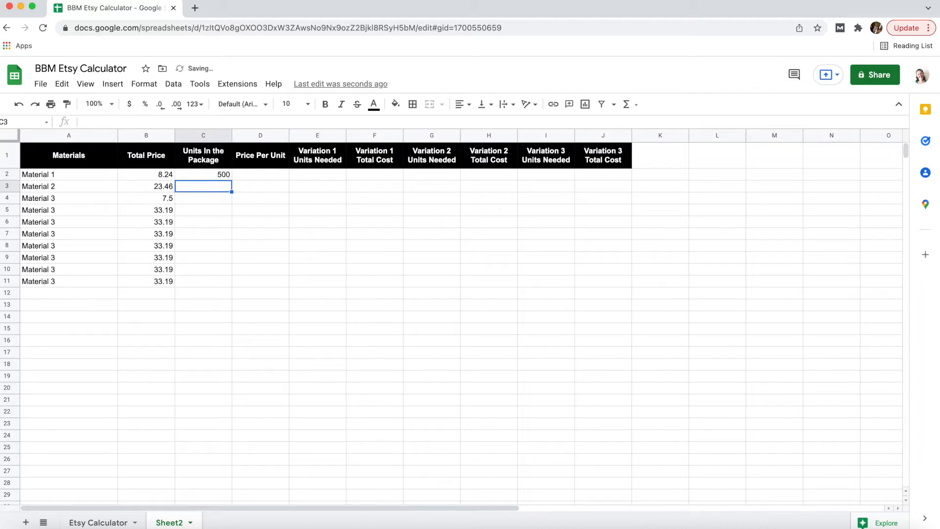
text(20)
key(Return)
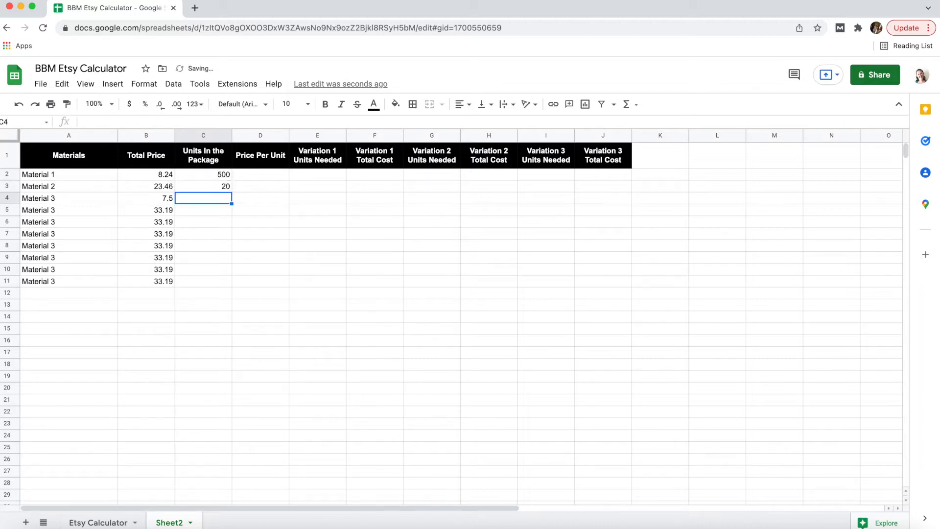
text(35)
key(Return)
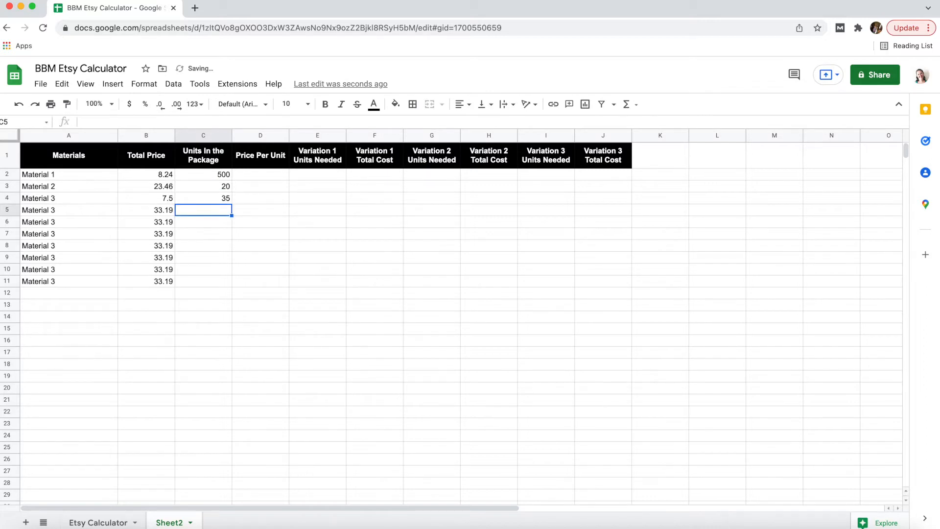
text(40)
key(Return)
- Copy the unit count 40 from C5 into cells C6:C11
click(221, 211)
key(ctrl+c)
drag(221, 219, 221, 285)
key(ctrl+v)
click(259, 222)
- Enter the price-per-unit formula =B2/C2 in D2 and accept the suggested autofill down to D11
click(255, 176)
key(Down)
click(257, 281)
click(257, 177)
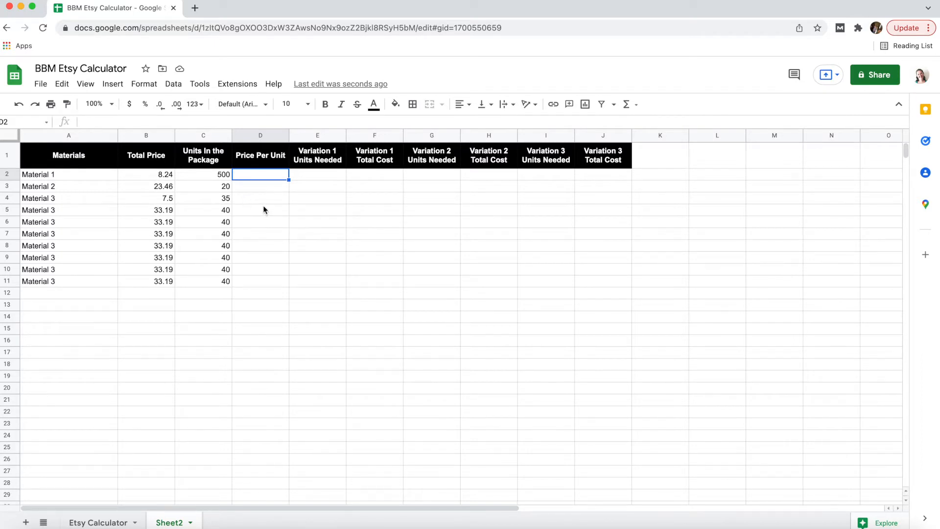
text(=)
click(154, 178)
key(Tab)
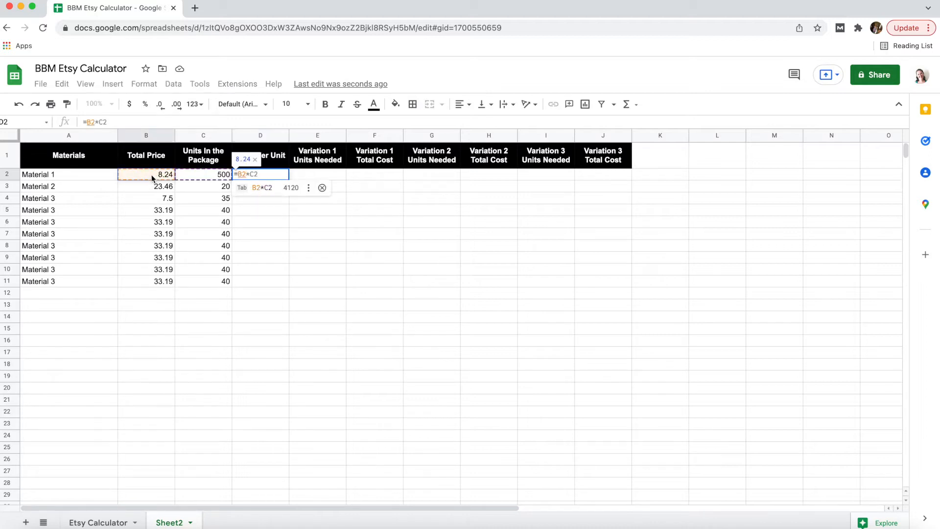
text(/)
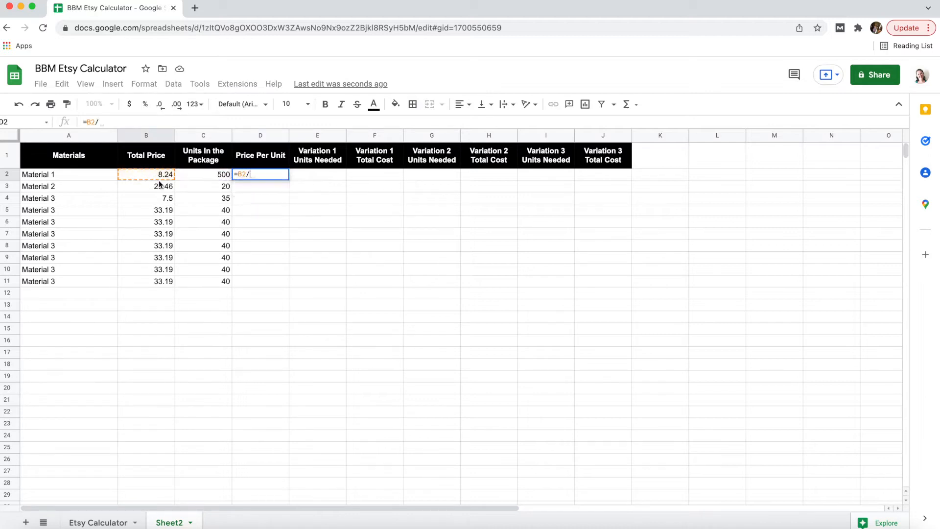
click(206, 175)
key(Return)
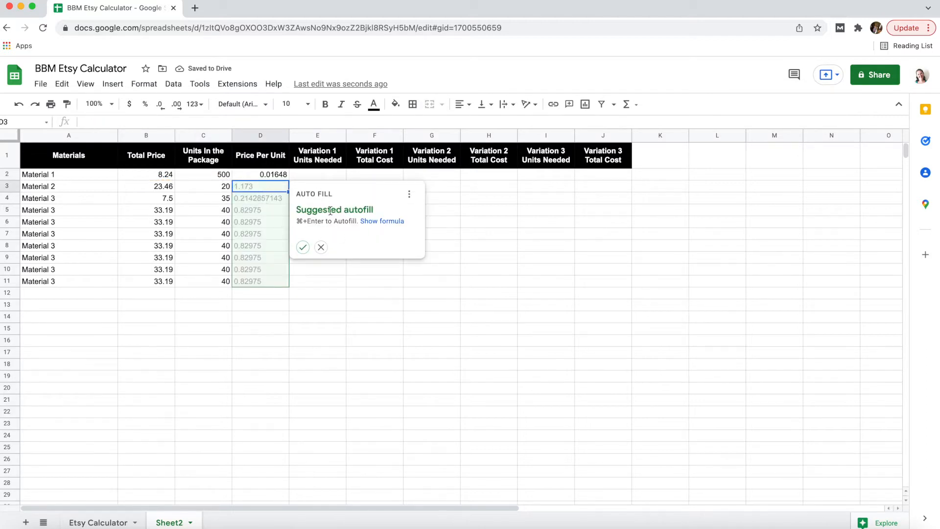
click(303, 248)
click(299, 197)
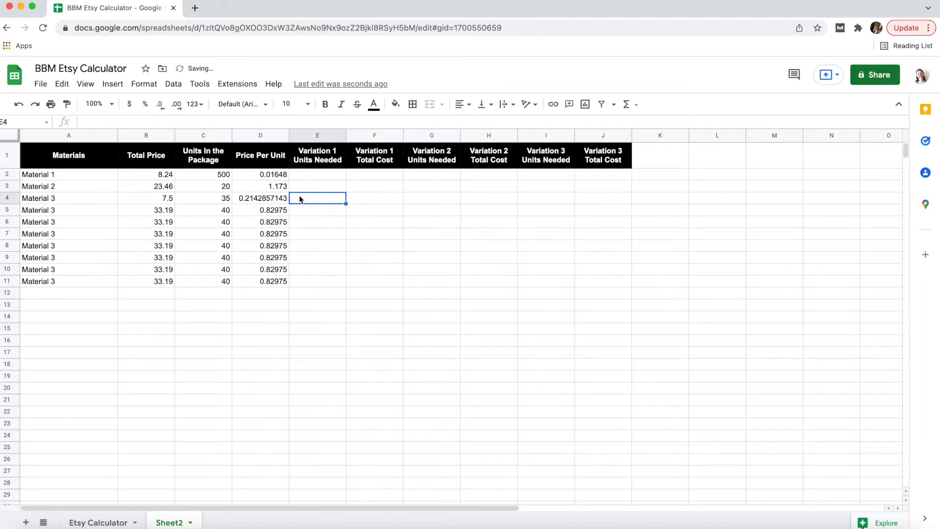
- Format the Price Per Unit cells D2:D11 as currency
click(282, 178)
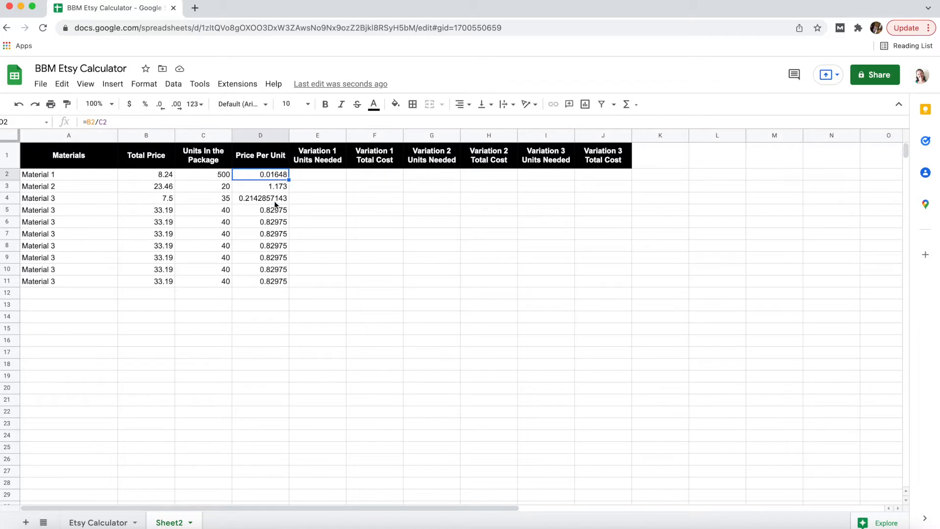
click(321, 201)
drag(269, 177, 264, 281)
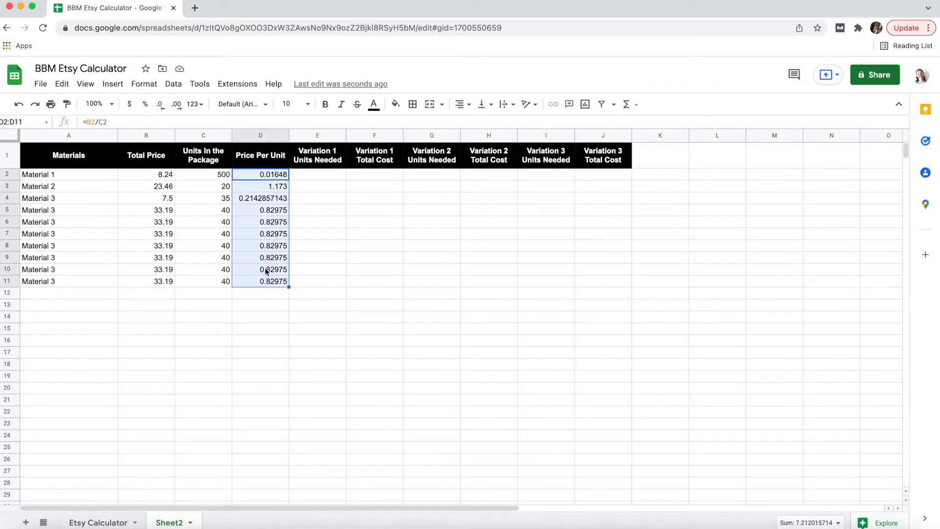
click(128, 105)
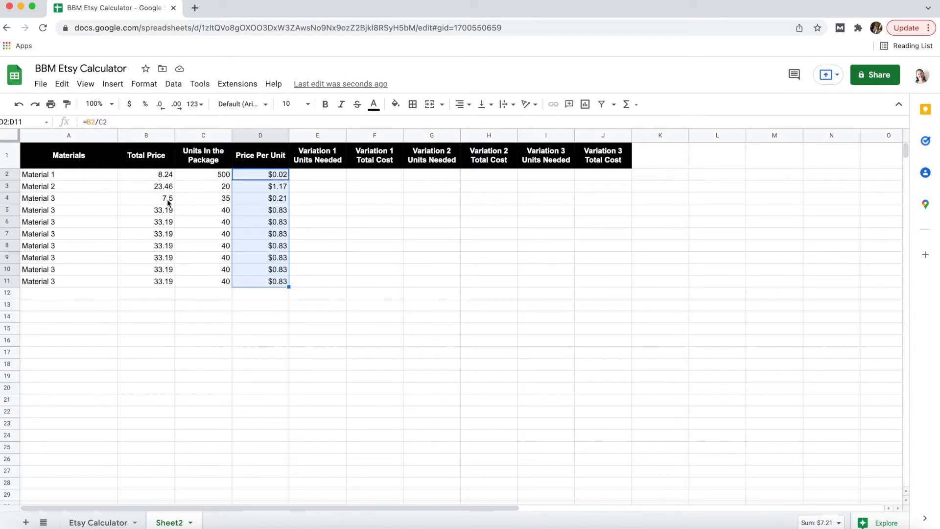
click(311, 234)
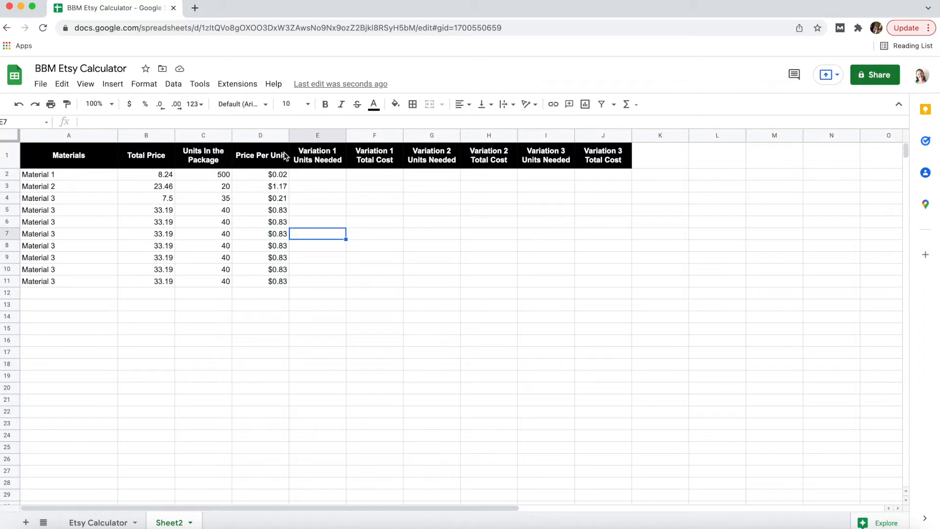
- Fill the Price Per Unit cells D2:D11 with gray
click(254, 175)
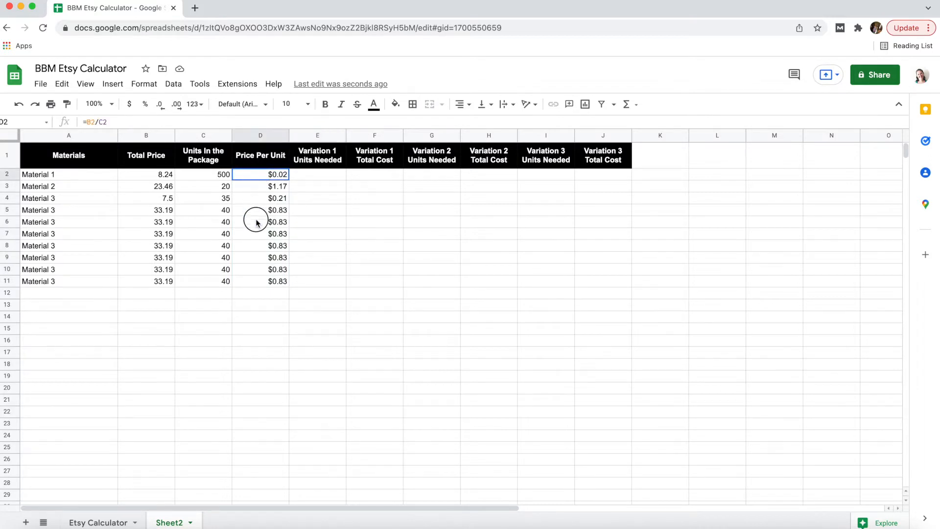
drag(255, 222, 255, 288)
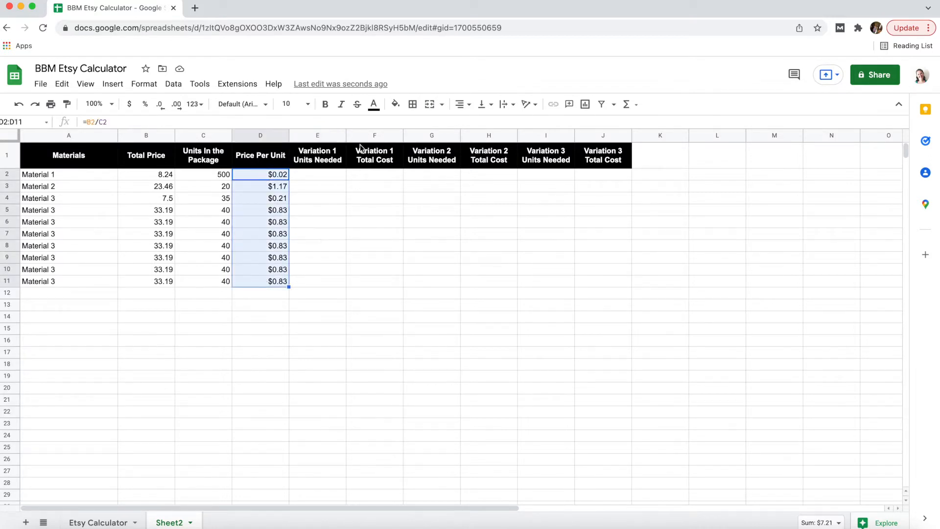
click(397, 103)
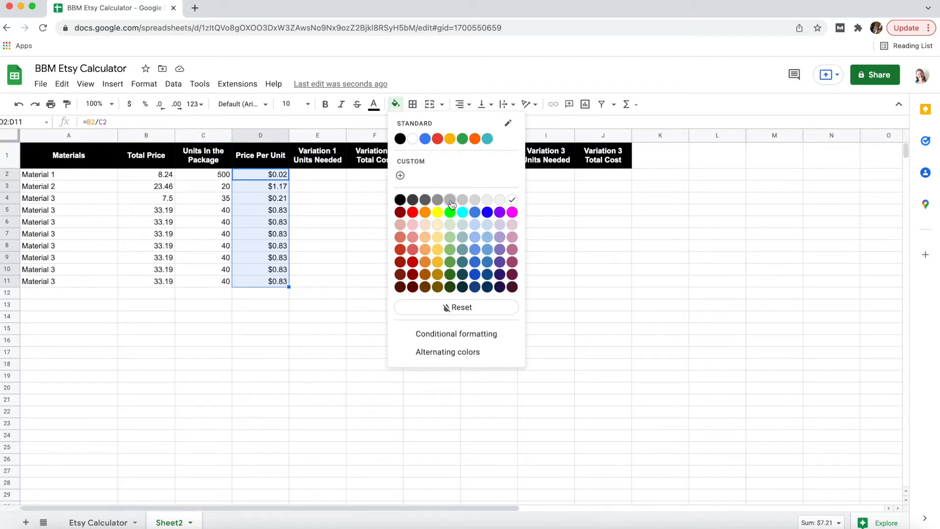
click(449, 200)
click(381, 253)
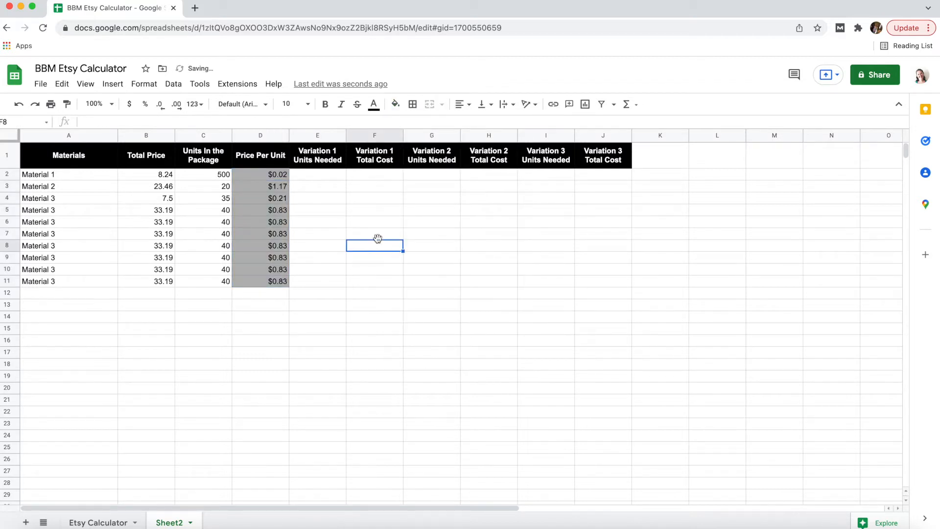
click(263, 175)
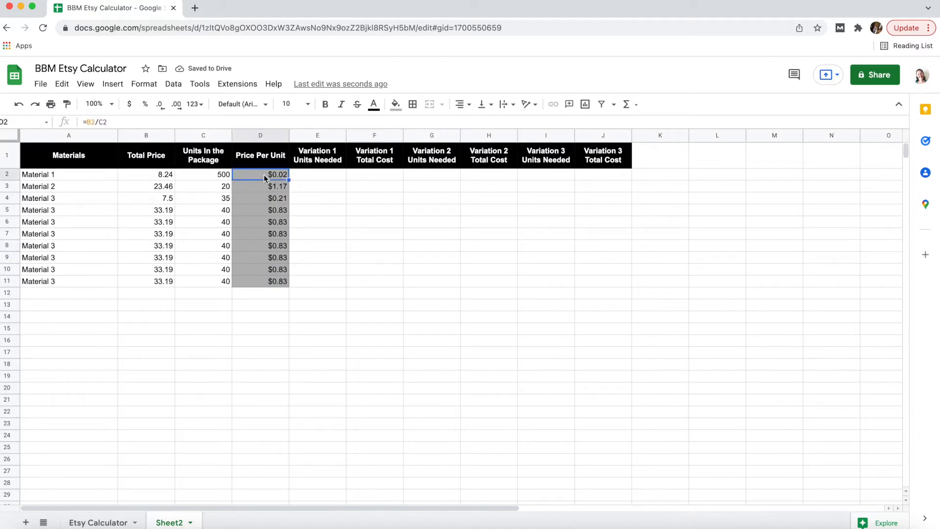
drag(256, 173, 263, 283)
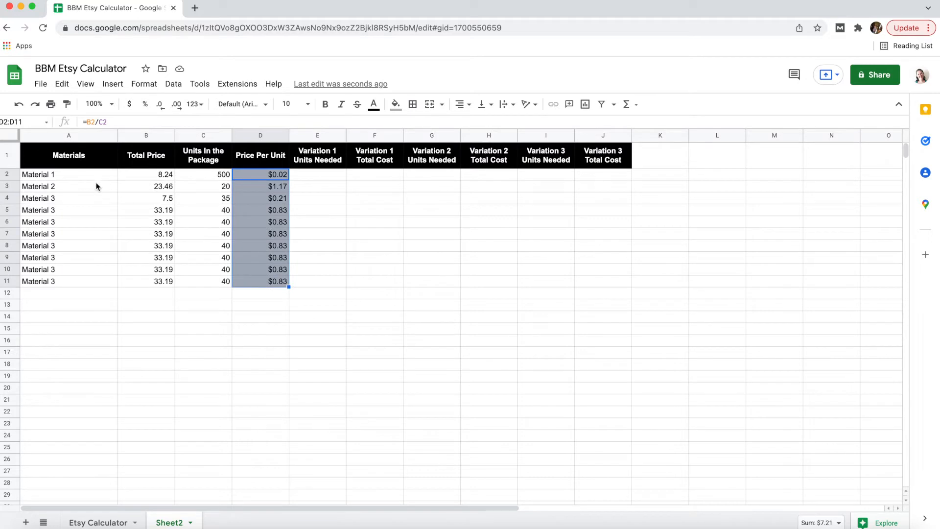
click(326, 211)
- Enter the Variation 1 unit counts 210, 40, 3, 7 and 8 in cells E2 to E6
click(326, 177)
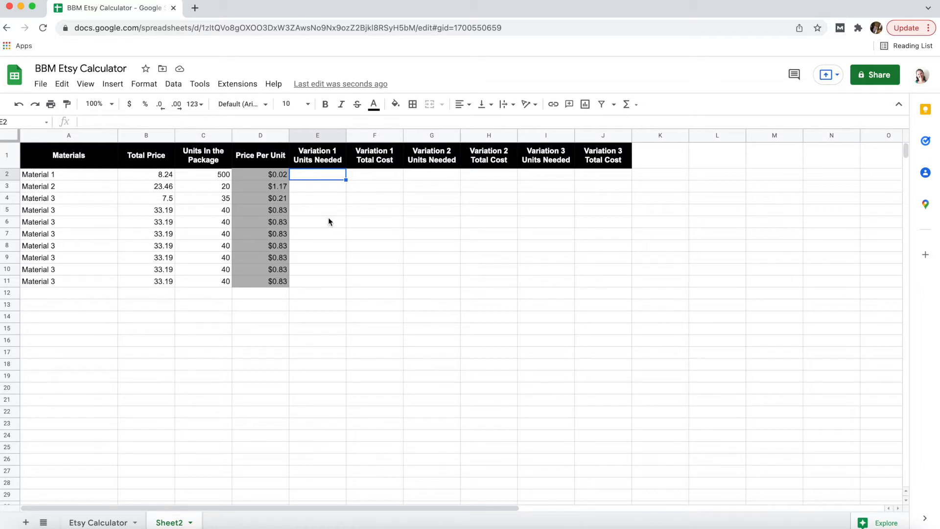
text(210)
key(Return)
text(40)
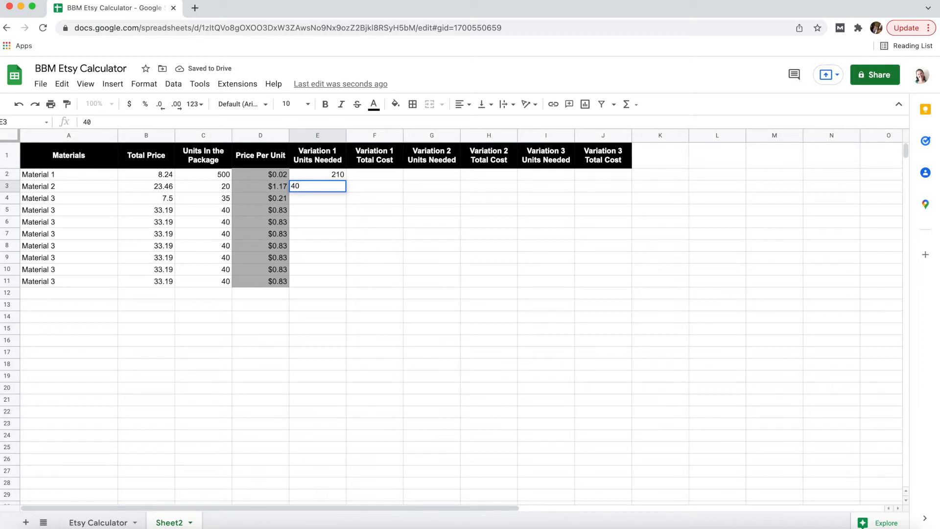
key(Return)
text(3)
key(Return)
text(7)
key(Return)
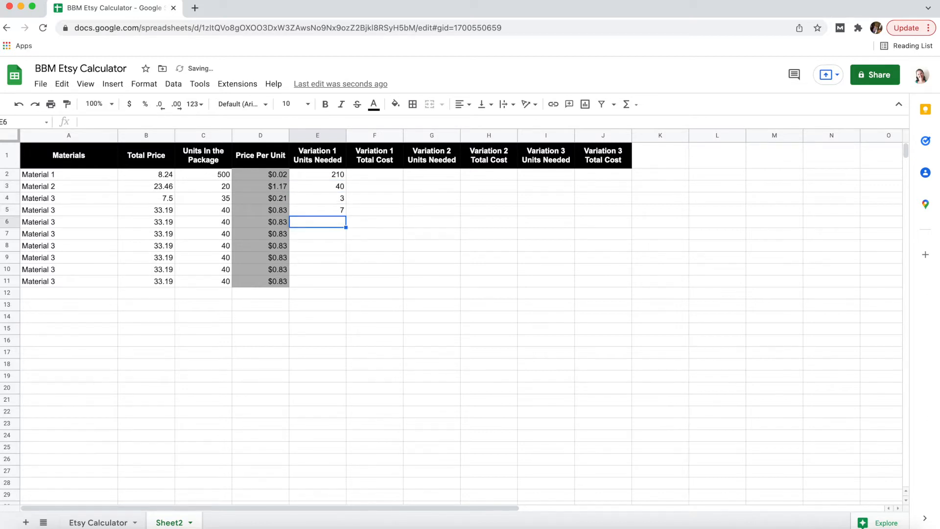
text(8)
key(Return)
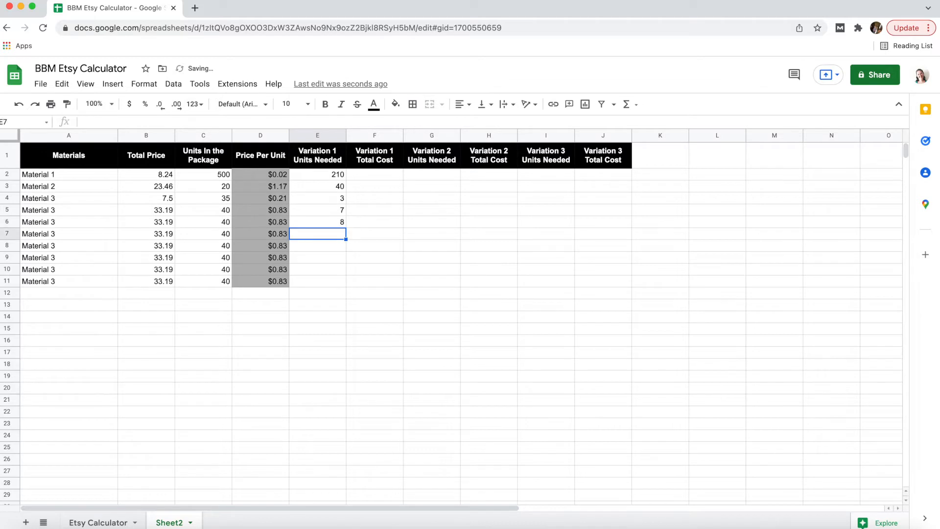
- Copy the unit count 8 from E6 into cells E7:E11
click(341, 222)
key(ctrl+c)
drag(336, 234, 337, 283)
key(ctrl+v)
click(370, 246)
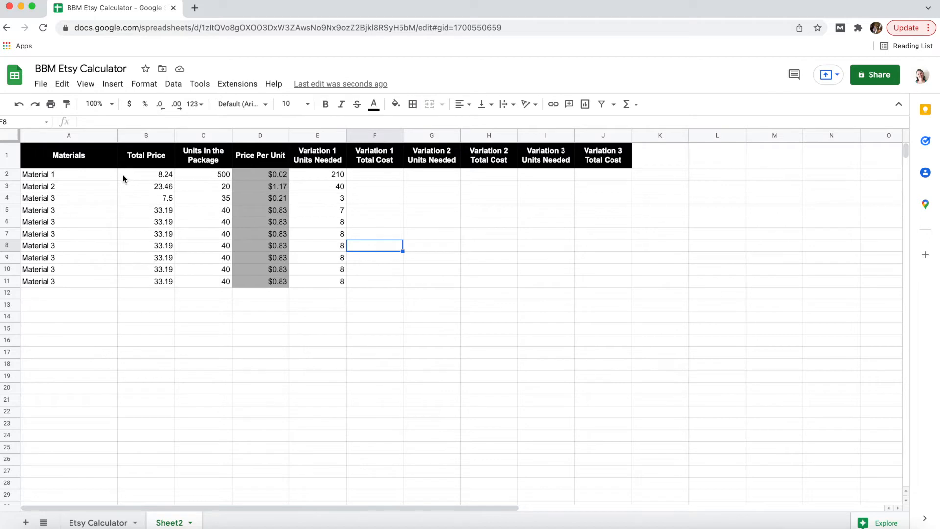
- Enter the Variation 1 total cost formula =E2*D2 in F2 and accept the suggested autofill down to F11
click(72, 179)
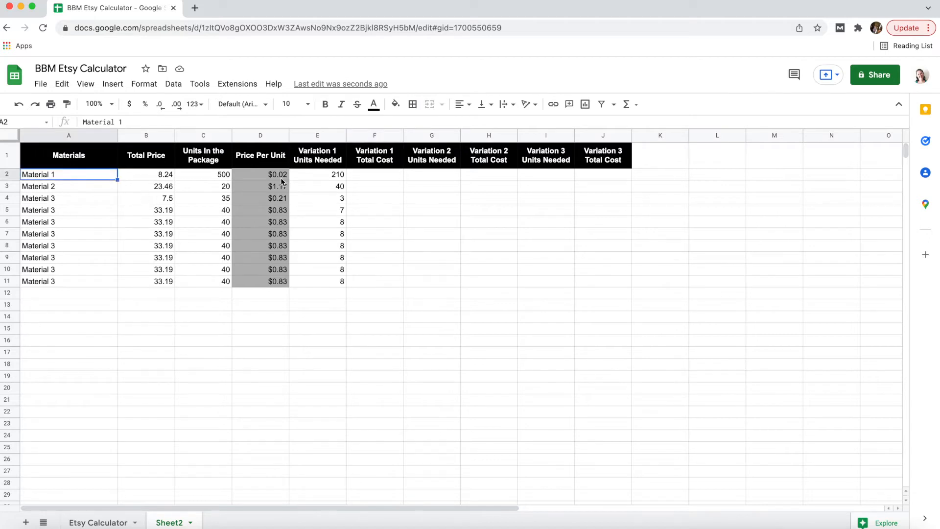
click(377, 177)
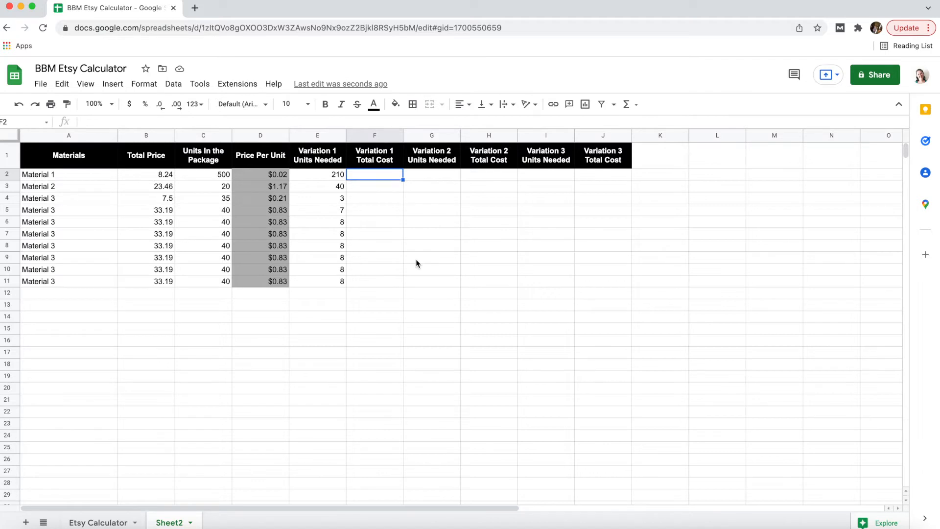
text(=)
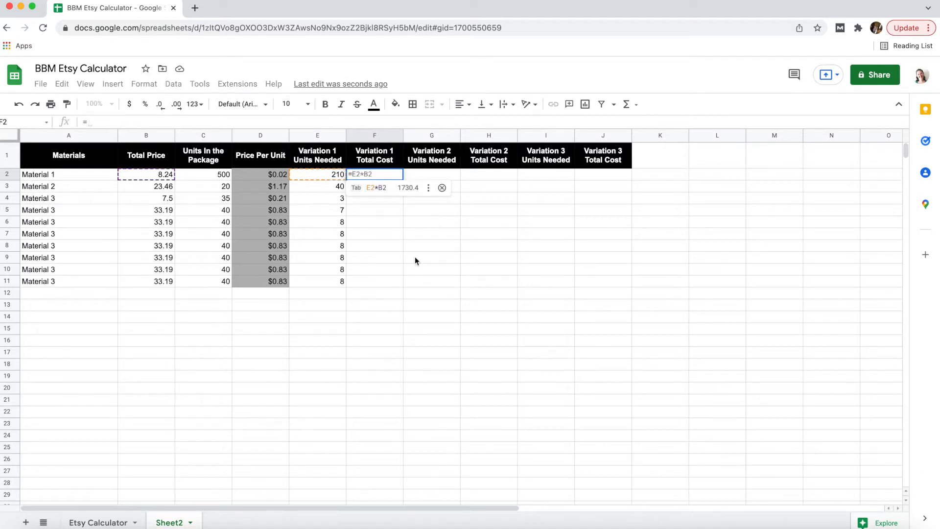
click(321, 174)
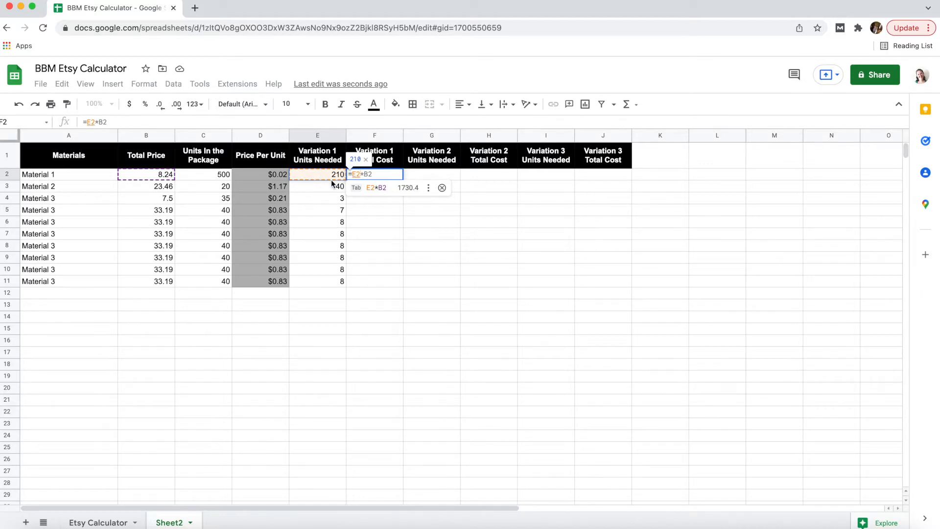
text(*)
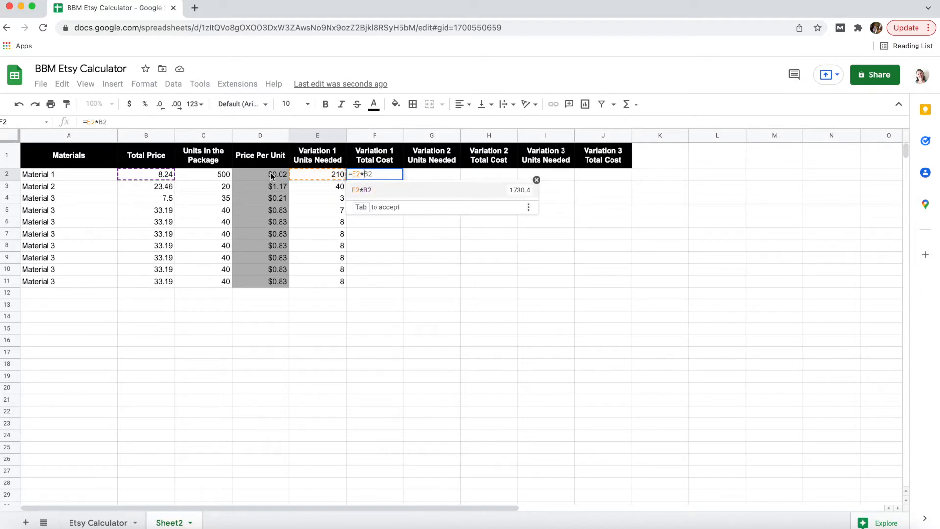
click(272, 175)
key(Return)
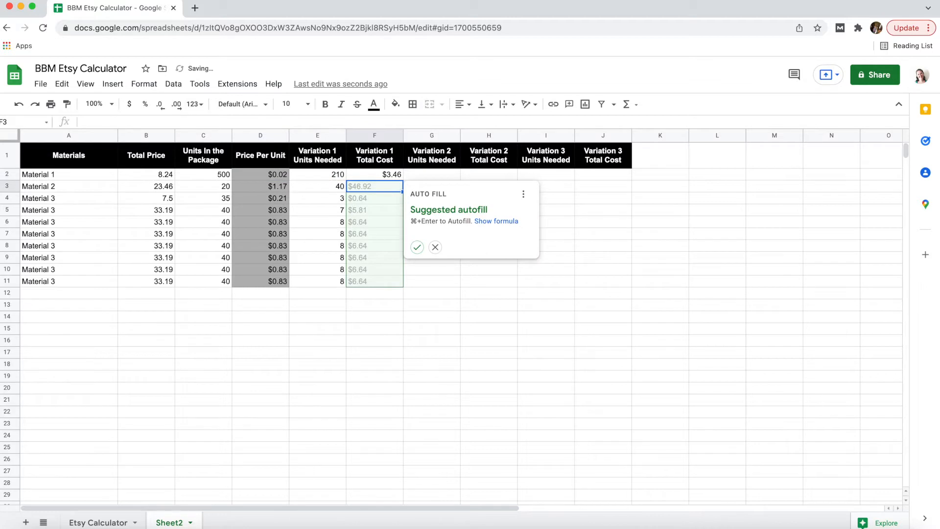
click(418, 248)
click(384, 248)
- Examine the Variation 1 total costs and the formula in F2 alongside the Variation 2 and 3 cells in row 2
drag(373, 174, 372, 292)
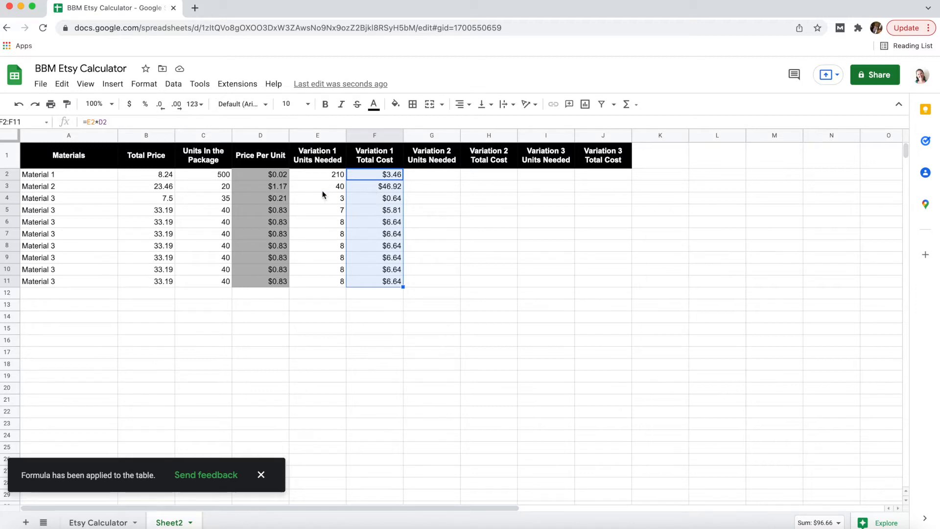
click(428, 174)
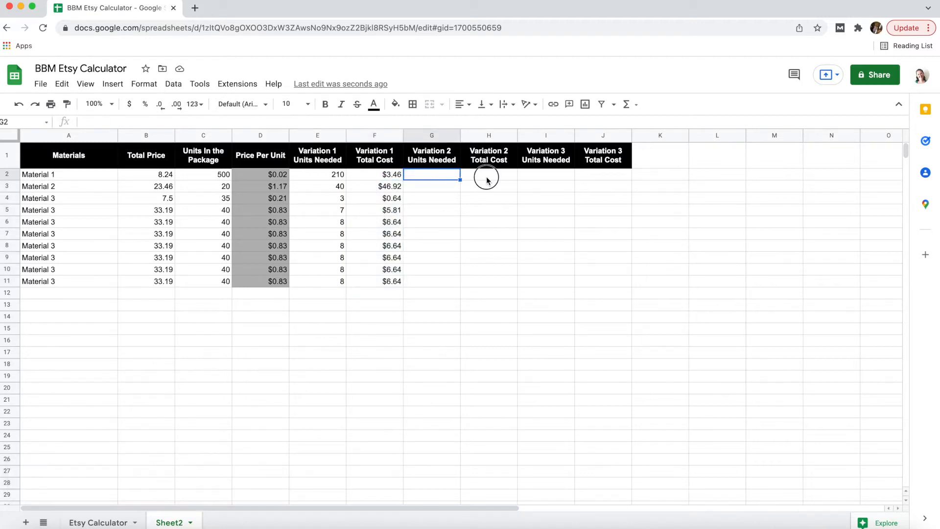
click(487, 179)
click(598, 177)
click(435, 177)
click(384, 174)
click(447, 174)
click(376, 175)
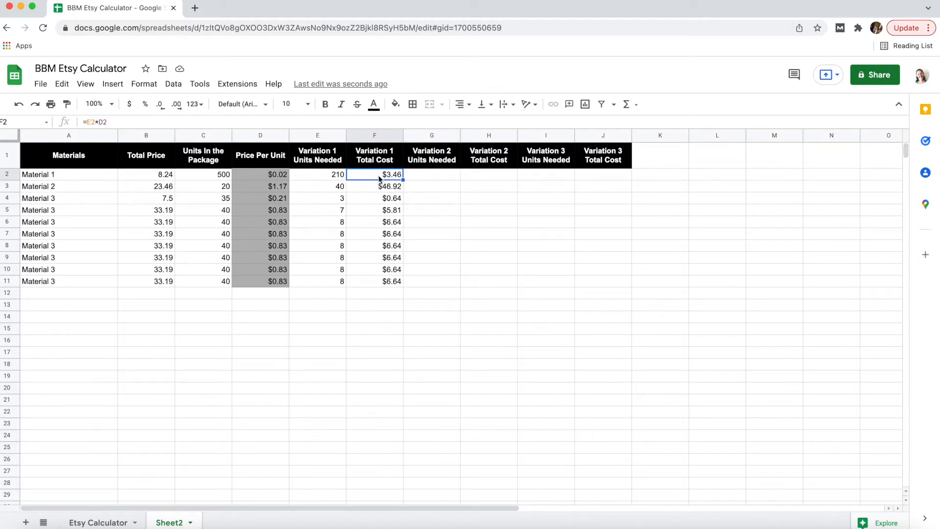
click(490, 176)
click(589, 179)
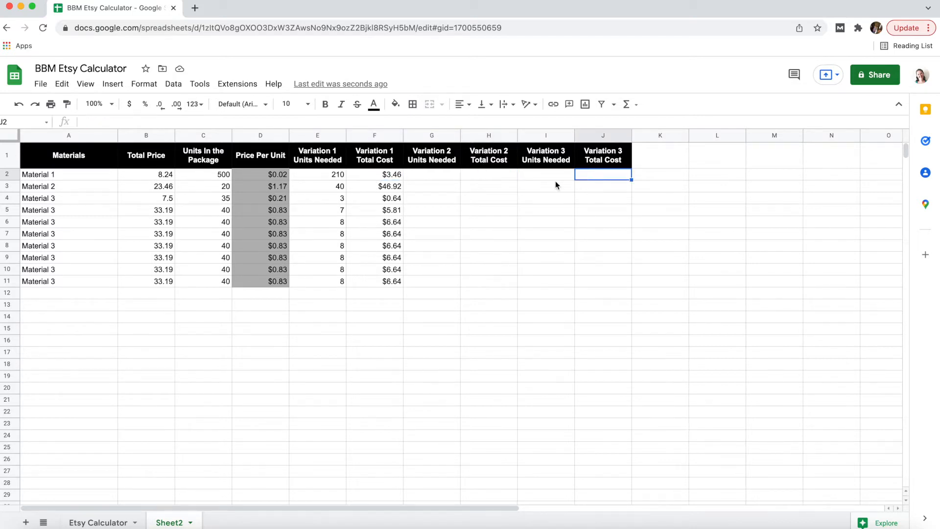
click(379, 177)
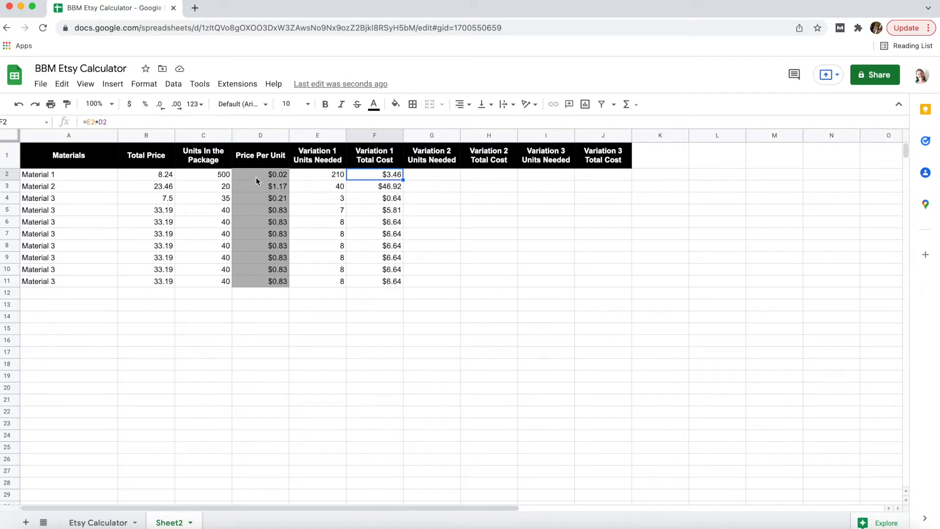
- Enter the Variation 2 unit counts 110, 30, 3, 7 and 8 in cells G2 to G6
click(433, 174)
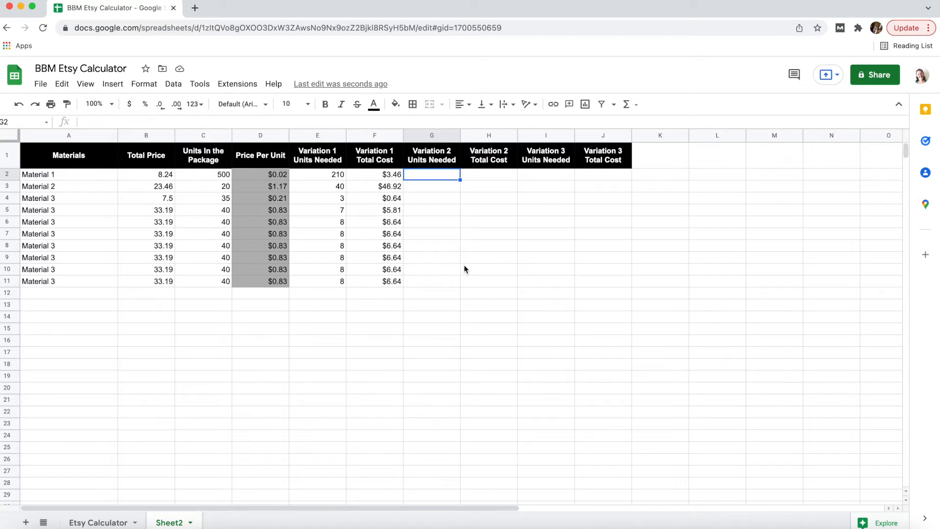
text(110)
key(Return)
text(30)
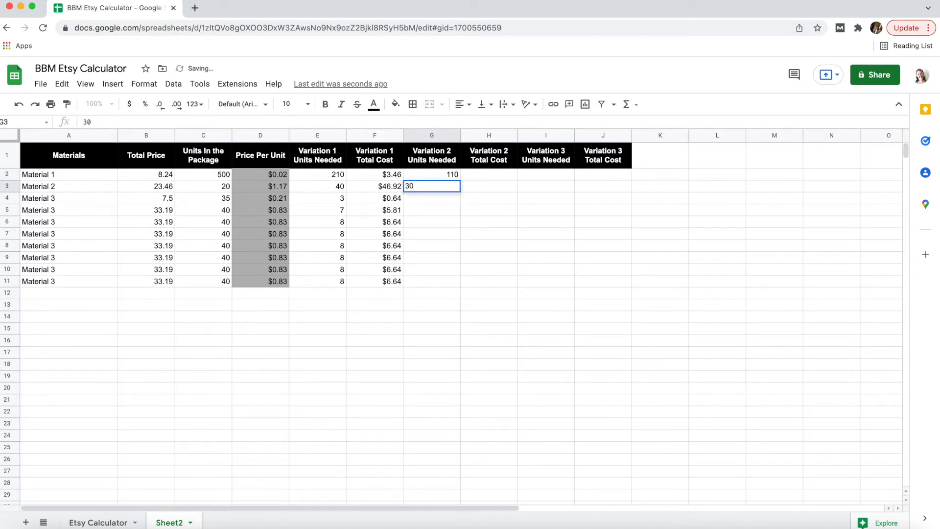
key(Return)
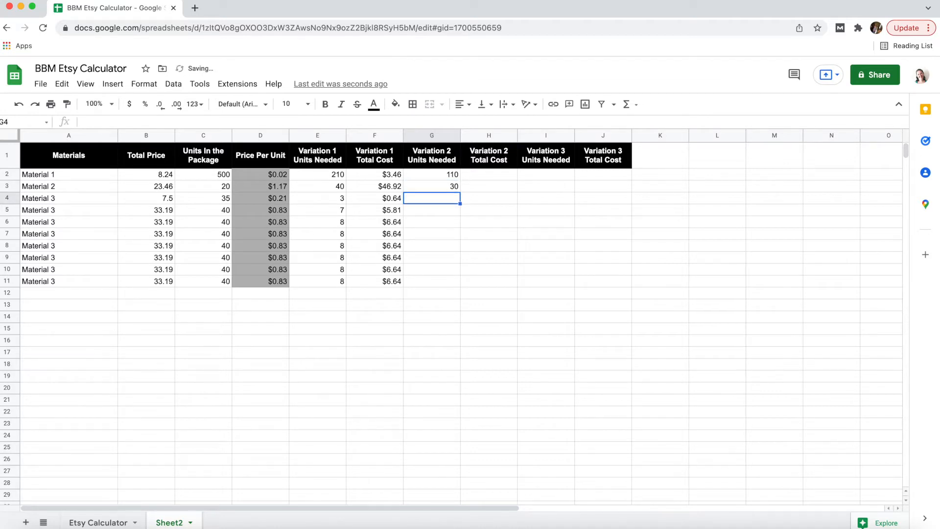
text(3)
key(Return)
text(7)
key(Return)
text(8)
key(Return)
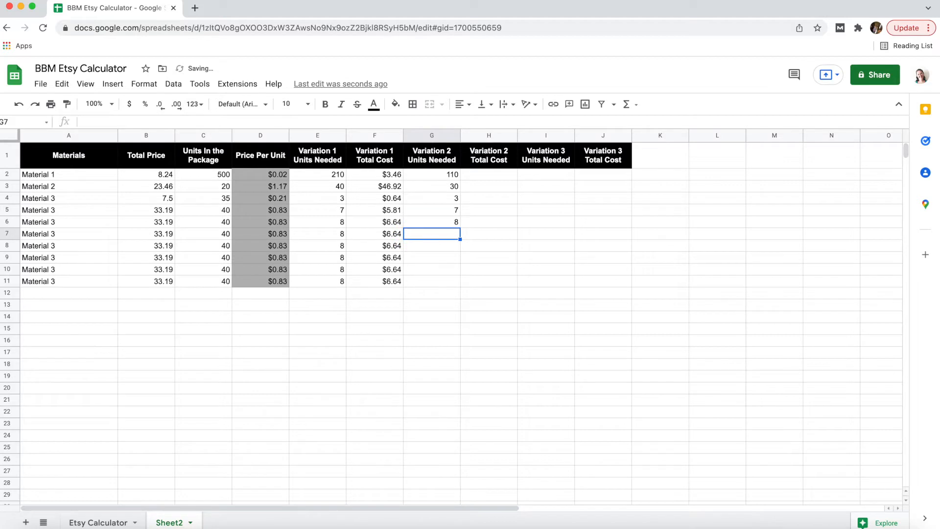
- Copy the Variation 2 unit count 8 from G6 into cells G7:G11
click(442, 221)
key(ctrl+c)
drag(446, 235, 448, 283)
key(ctrl+v)
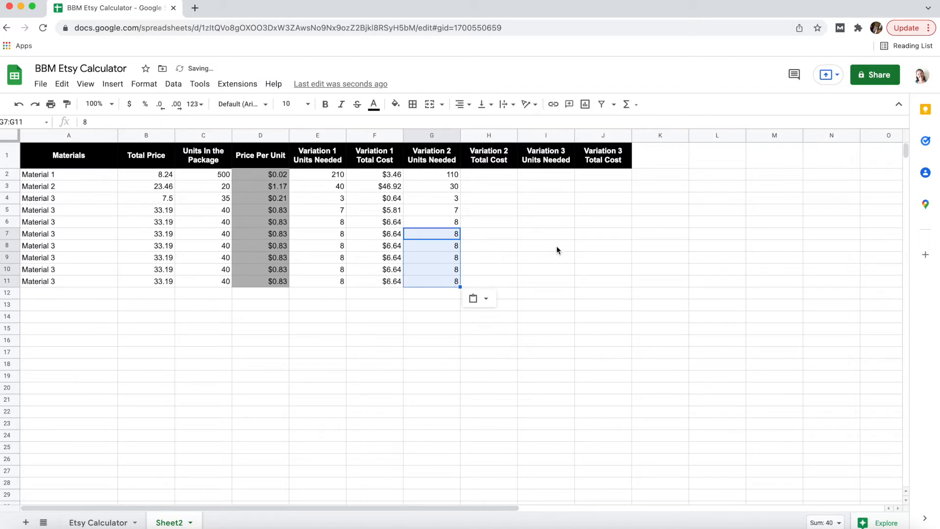
click(596, 258)
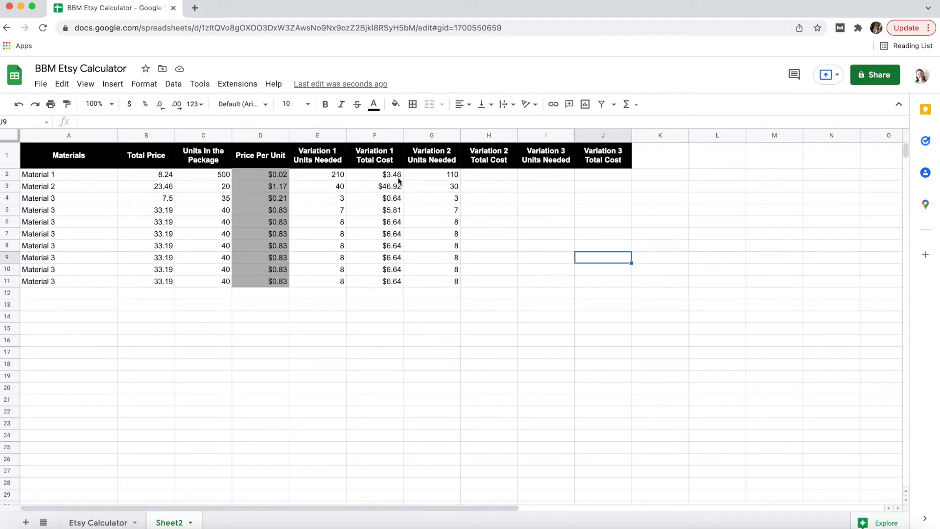
- Enter the Variation 2 total cost formula =G2*D2 in H2 and accept the suggested autofill down to H11
click(491, 176)
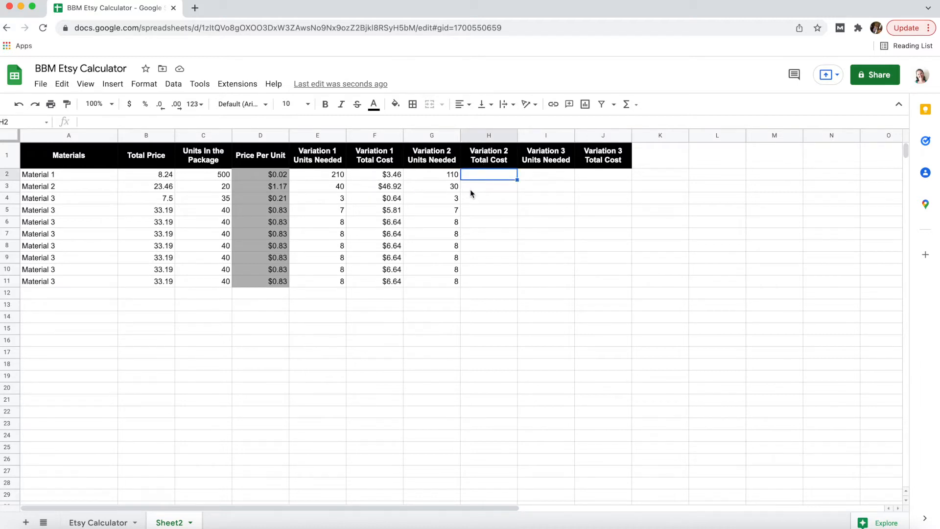
text(=)
click(438, 174)
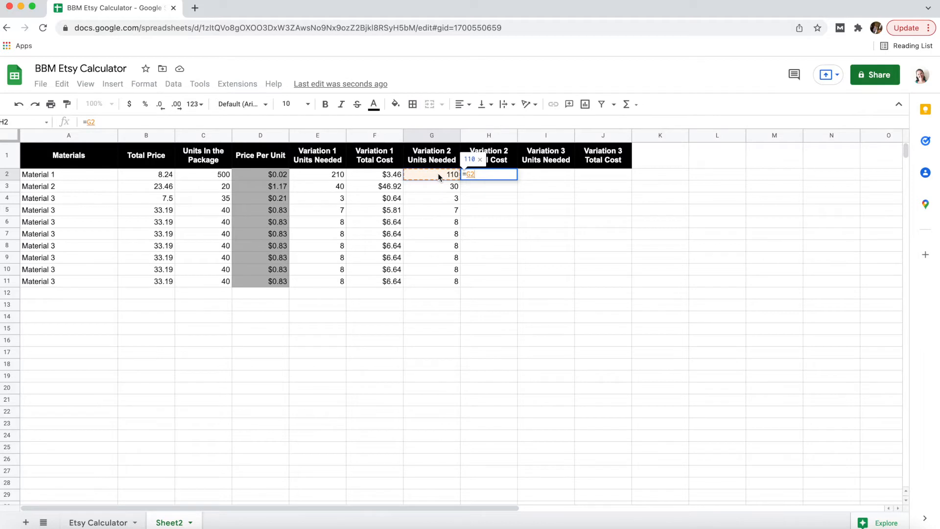
text(*)
click(276, 178)
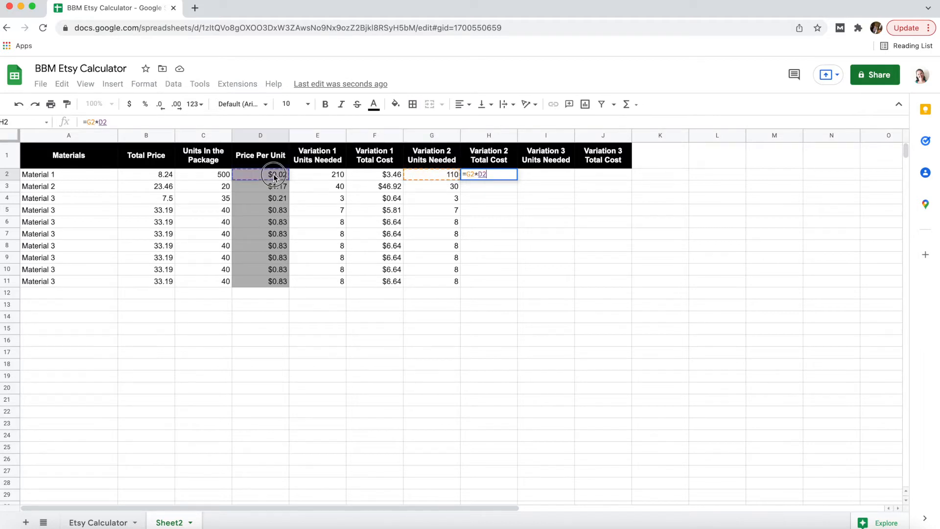
key(Return)
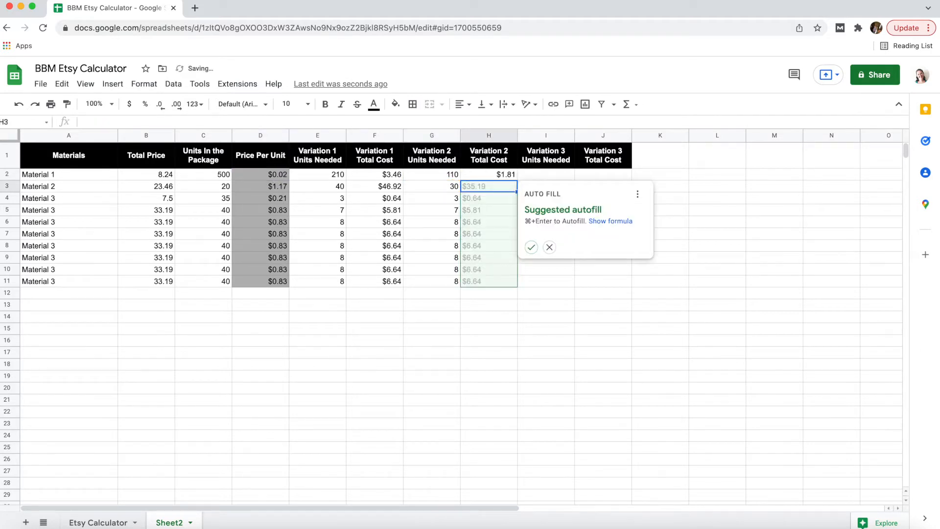
click(531, 248)
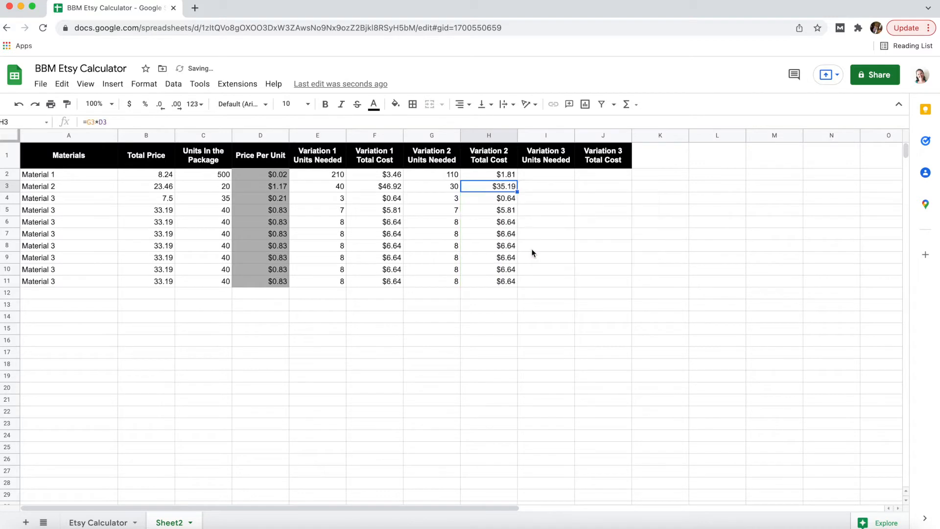
- Enter the Variation 3 unit counts 50, 20, 3, 7 and 9 in cells I2 to I6
click(550, 176)
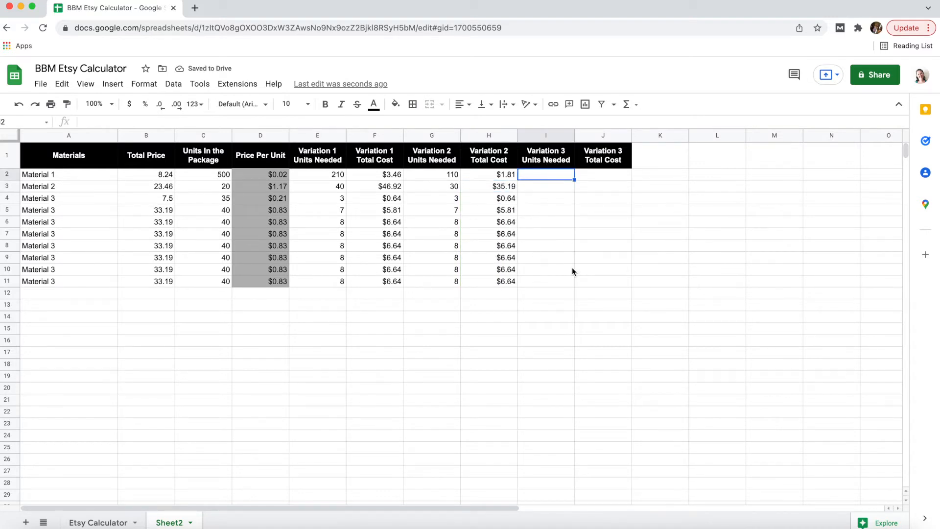
text(50)
key(Return)
text(20)
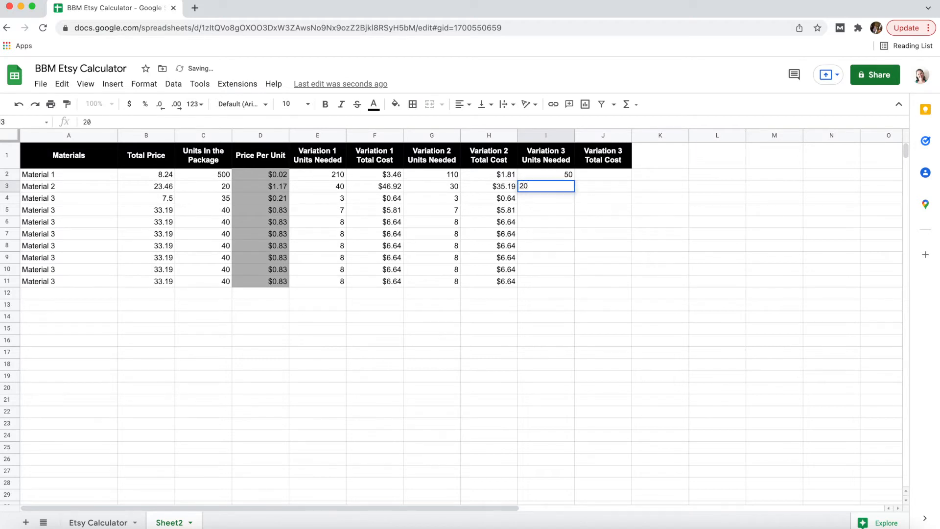
key(Return)
text(3)
key(Return)
text(7)
key(Return)
text(9)
key(Return)
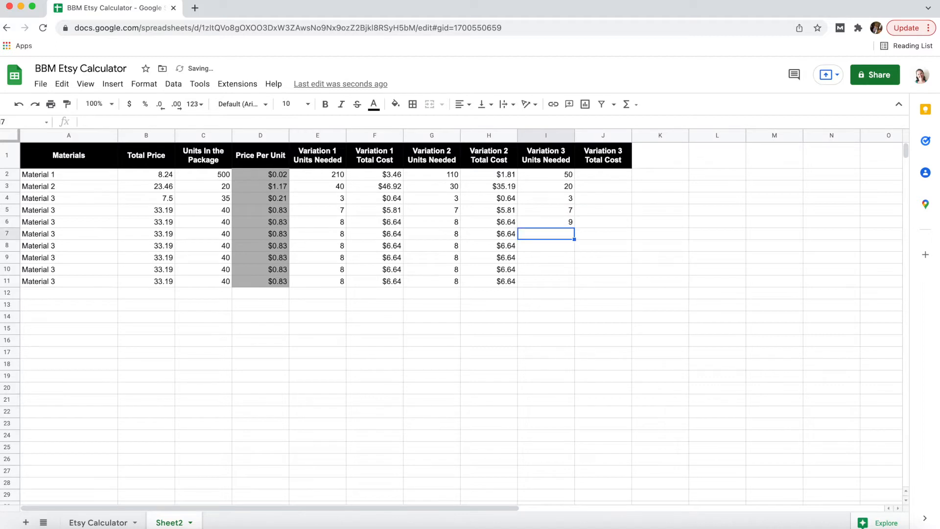
- Enter the Variation 3 unit count 10 in I7 and 8 in each of cells I8 to I11
text(10)
key(Return)
text(8)
key(Return)
text(8)
key(Return)
text(8)
key(Return)
text(8)
key(Return)
text(8)
key(BackSpace)
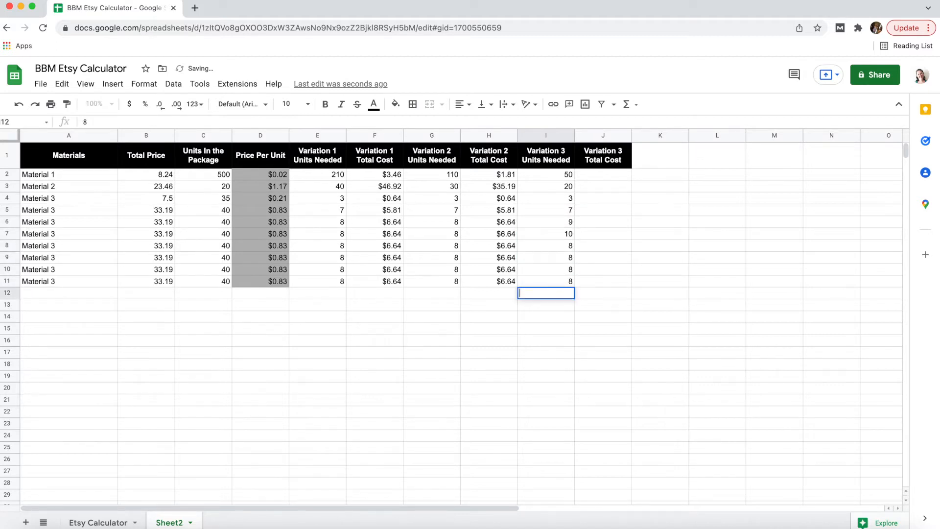
click(603, 222)
- Enter the Variation 3 total cost formula =I2*D2 in J2 and accept the suggested autofill down to J11
click(609, 175)
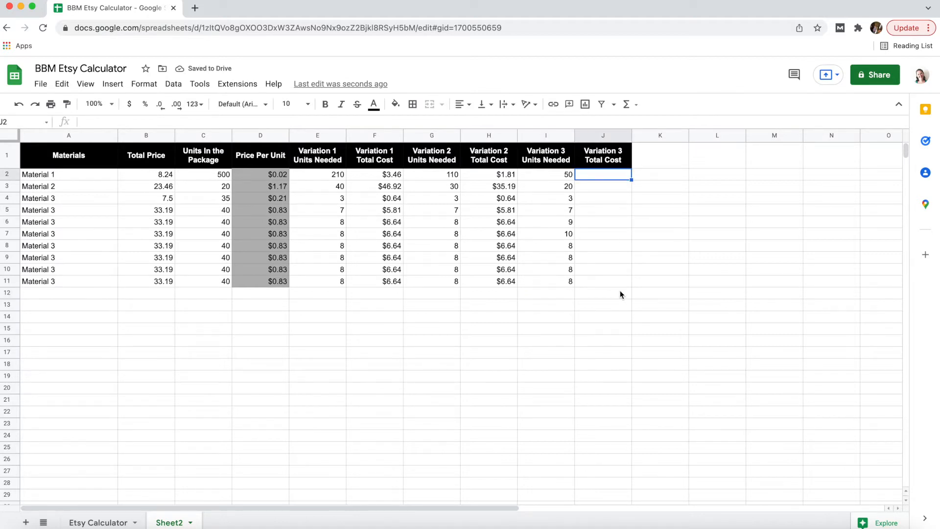
text(=)
click(554, 176)
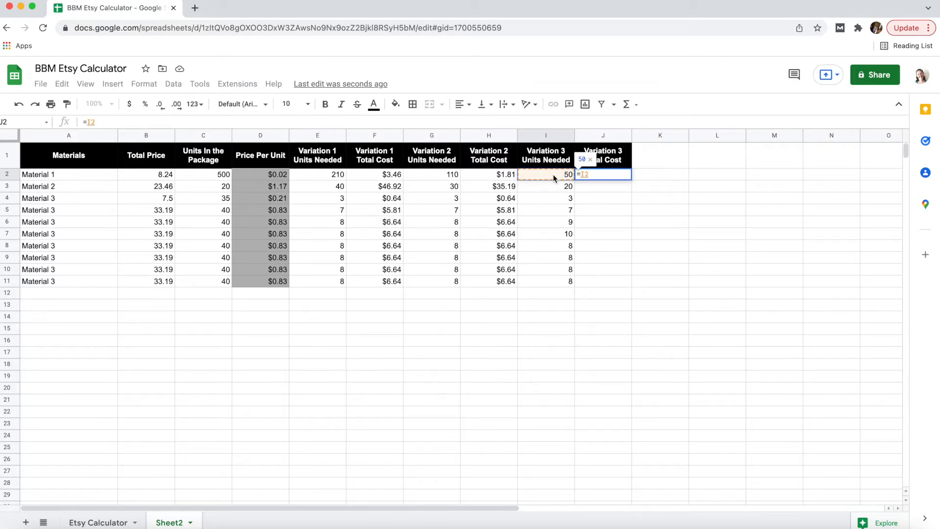
text(*)
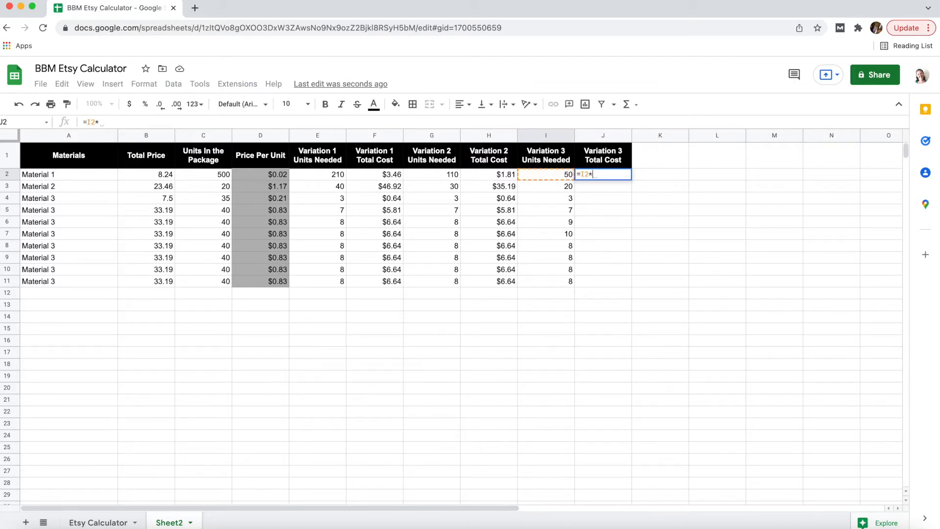
click(283, 178)
key(Return)
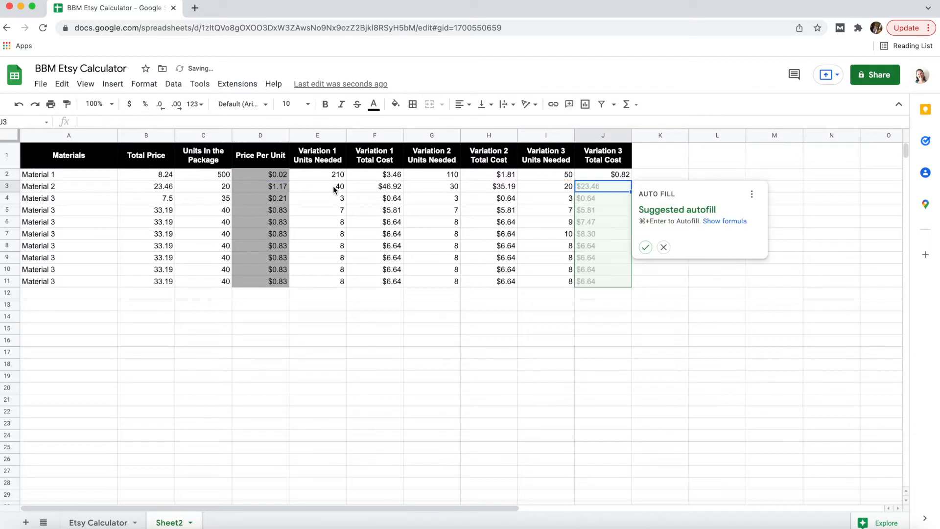
click(646, 247)
click(546, 304)
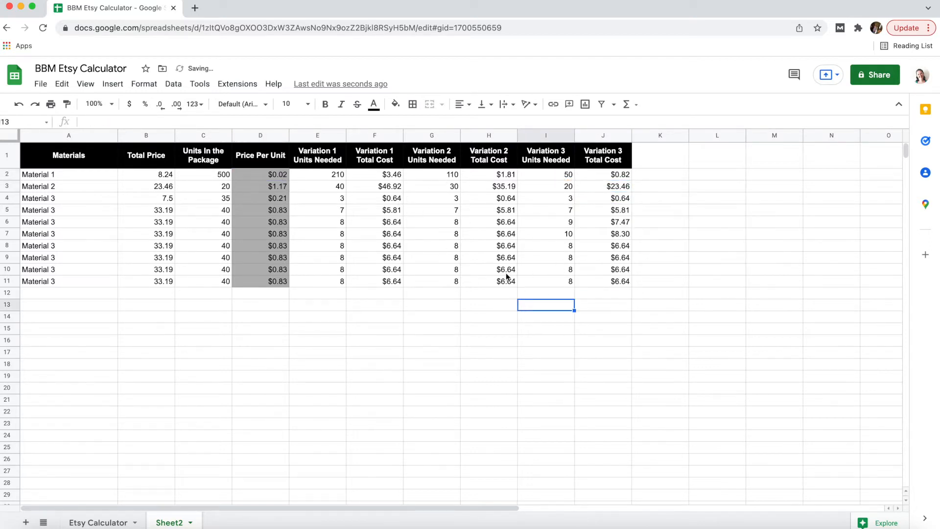
- Enter the label "Etsy Expenses" in cell A13 below the materials list
click(378, 174)
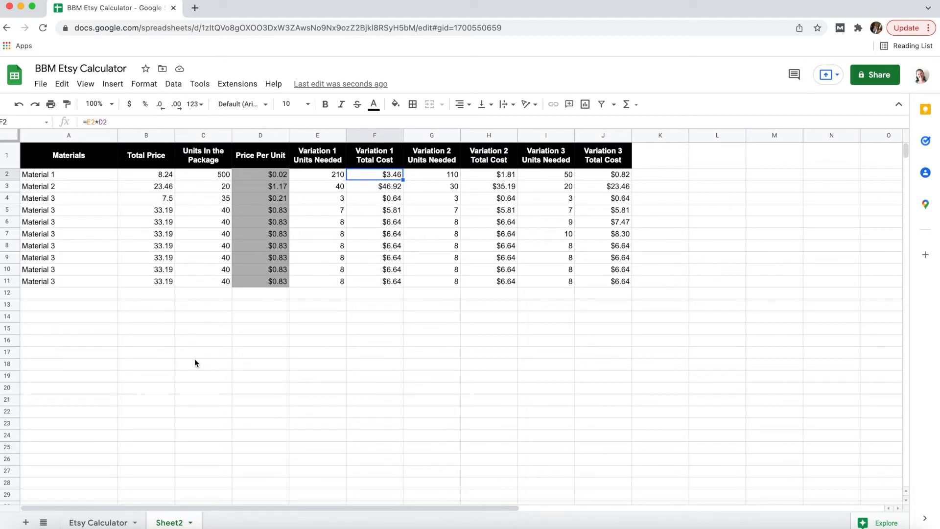
click(69, 306)
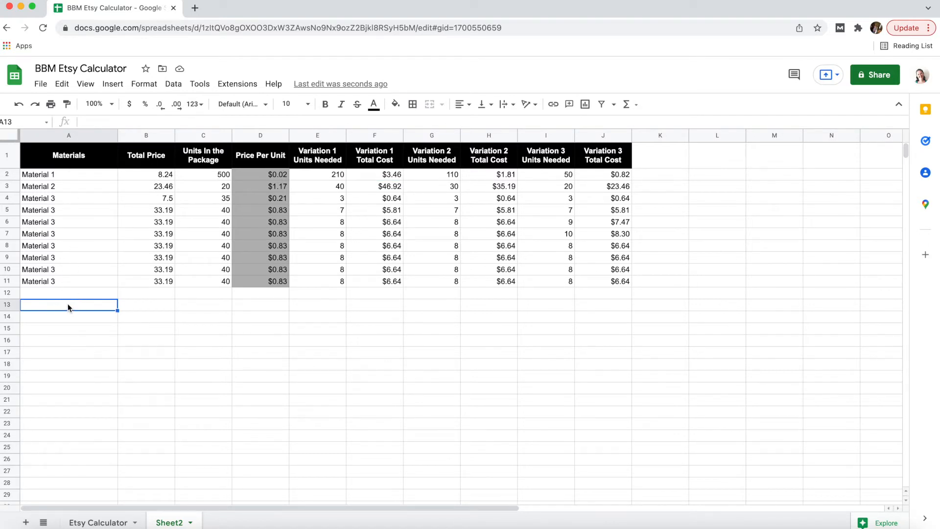
text(Etsy Expenses)
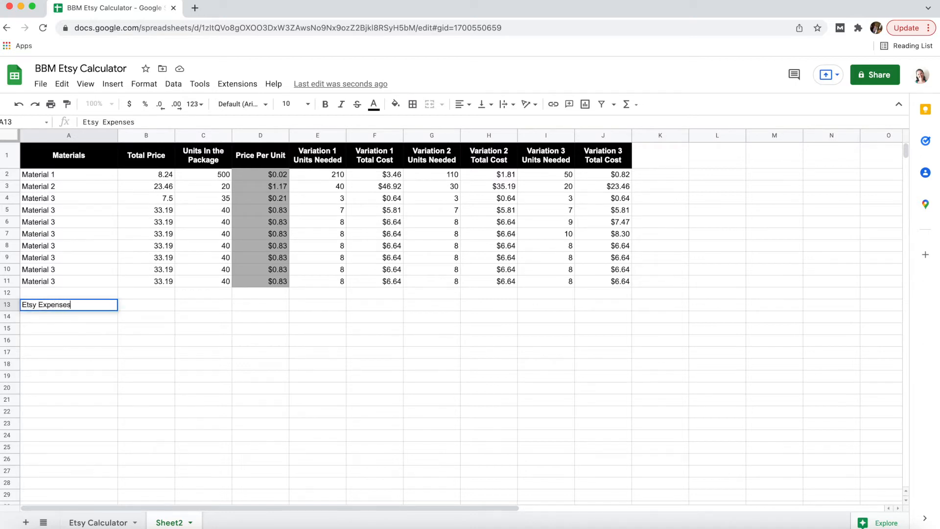
key(Return)
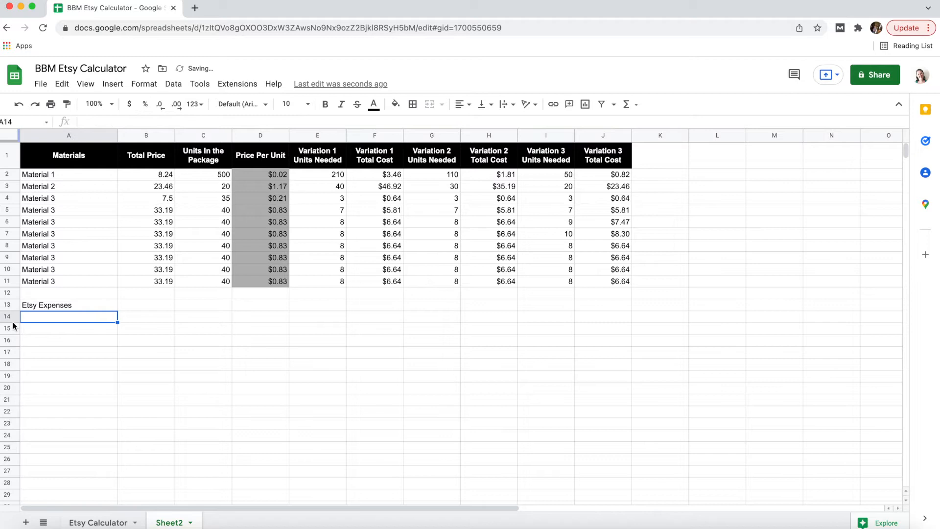
- Apply all borders to the cells A2:J15
drag(51, 175, 318, 328)
drag(466, 375, 609, 328)
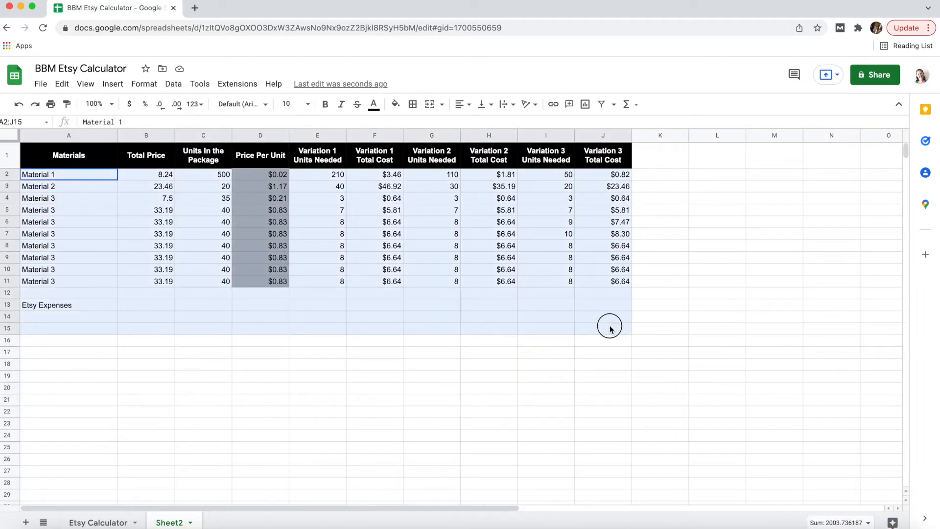
click(413, 104)
click(417, 126)
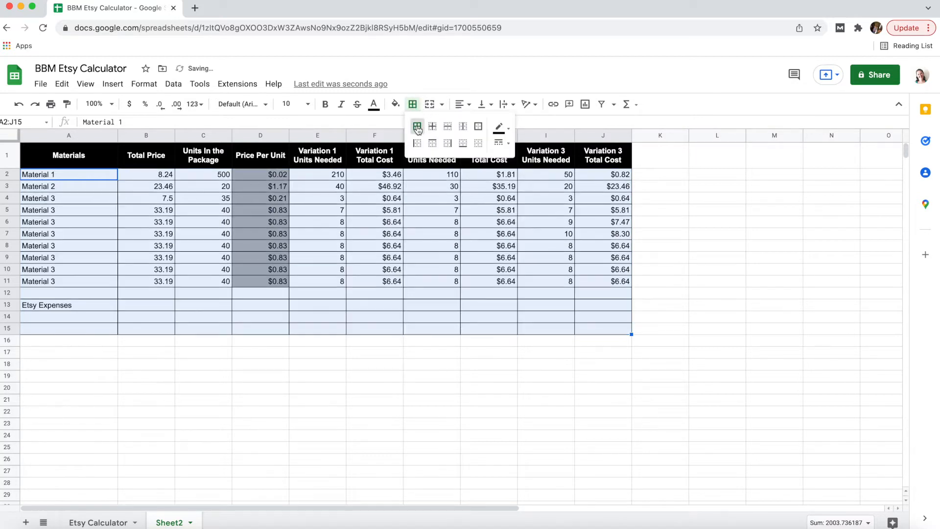
click(160, 303)
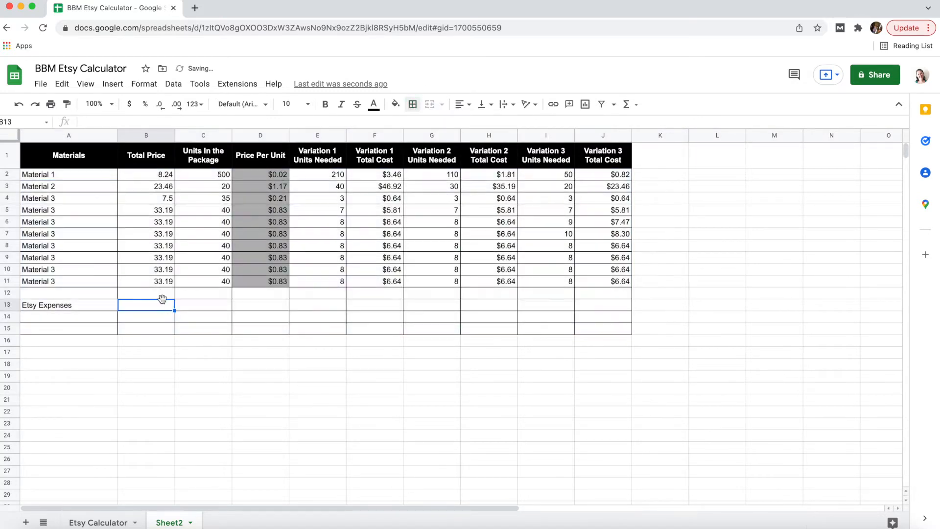
- Center the prices, unit counts and costs in B2:J11 horizontally
mouse_move(141, 175)
mouse_down()
mouse_move(203, 231)
mouse_move(446, 284)
mouse_move(604, 281)
mouse_up()
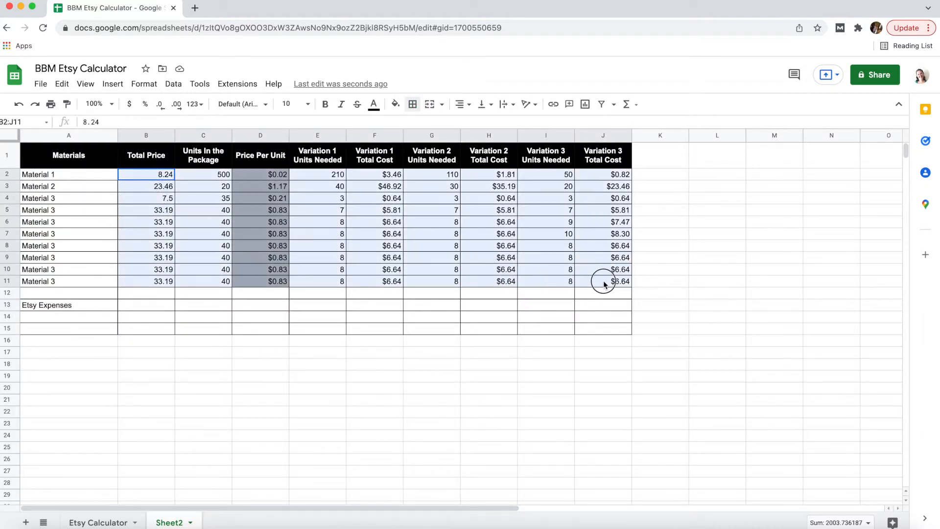
click(463, 103)
click(476, 125)
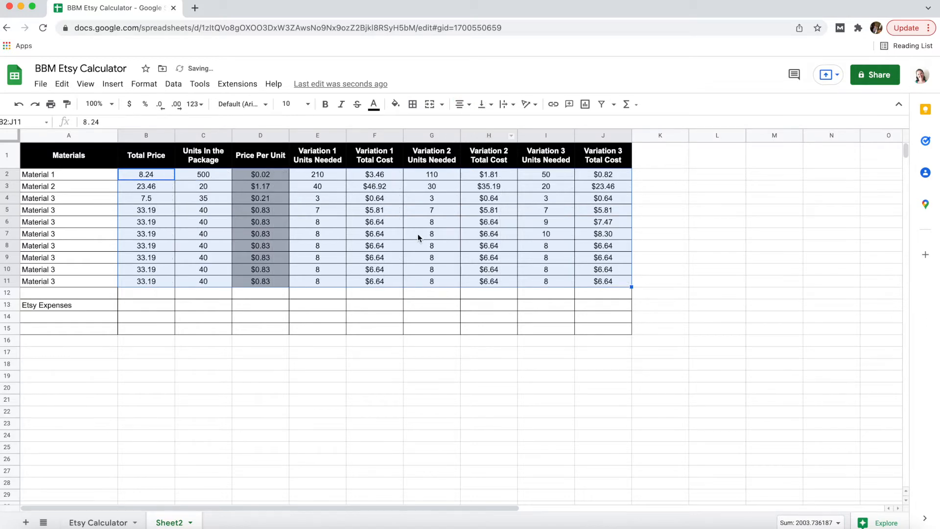
click(374, 311)
- Try a medium gray fill on the Variation 1 costs F2:F11 and a slightly lighter gray on the Variation 2 costs H2:H11
drag(376, 174, 375, 281)
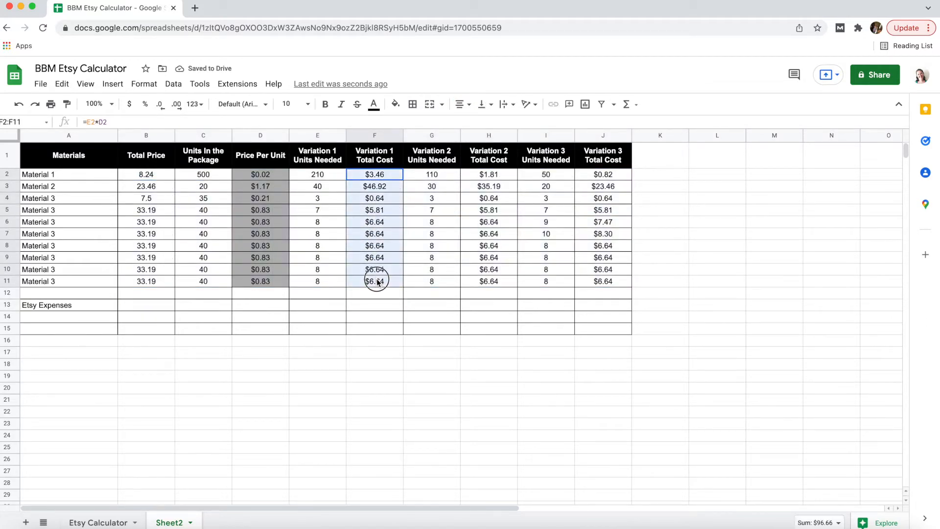
click(396, 105)
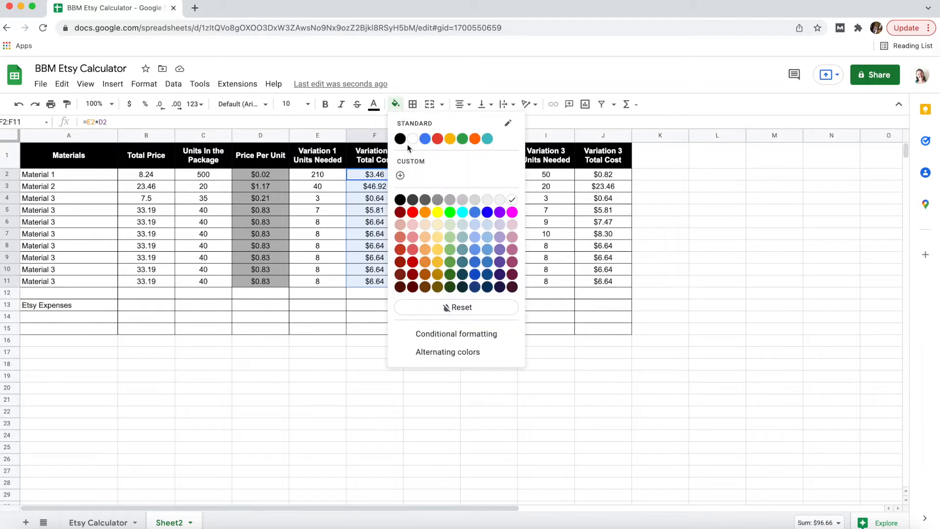
click(450, 200)
click(467, 214)
drag(487, 177, 487, 281)
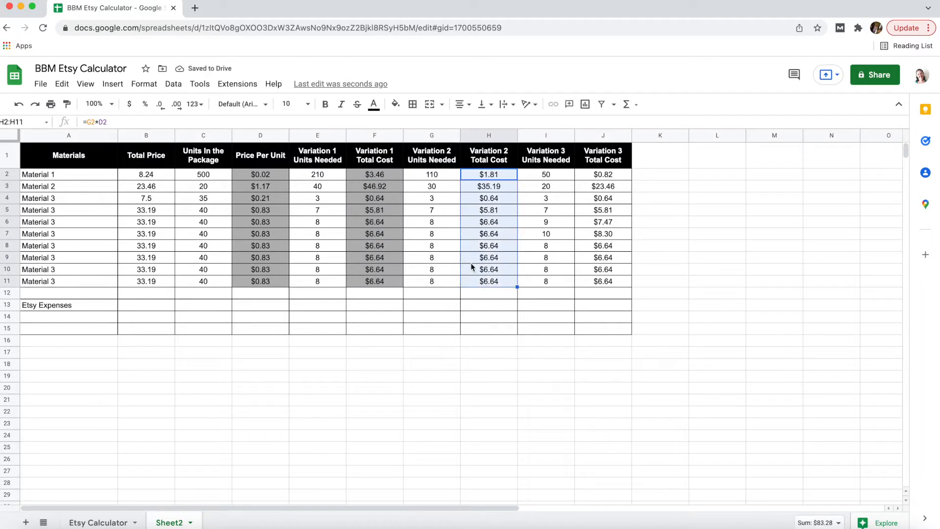
click(396, 104)
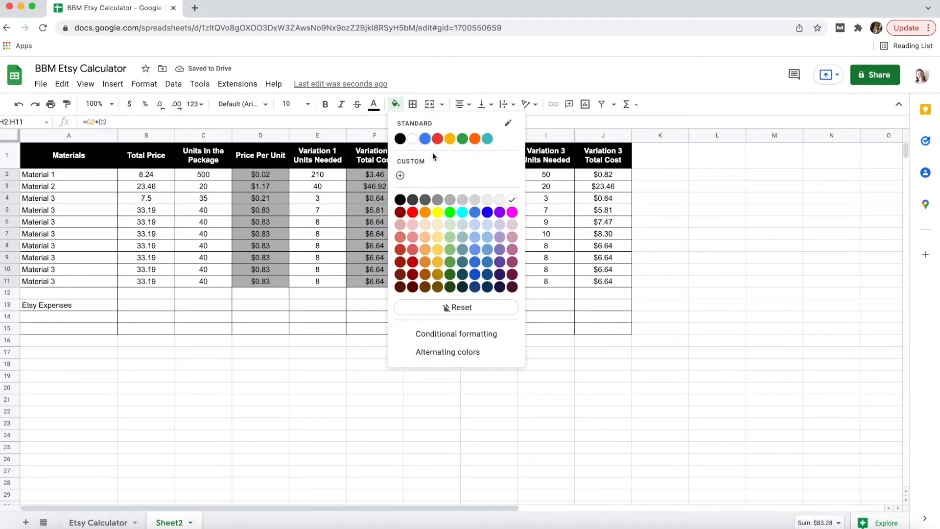
click(463, 199)
- Change the fill of the Variation 1 and Variation 2 total costs, F2:F11 and H2:H11, to light gray
click(382, 176)
drag(381, 177, 376, 281)
click(395, 104)
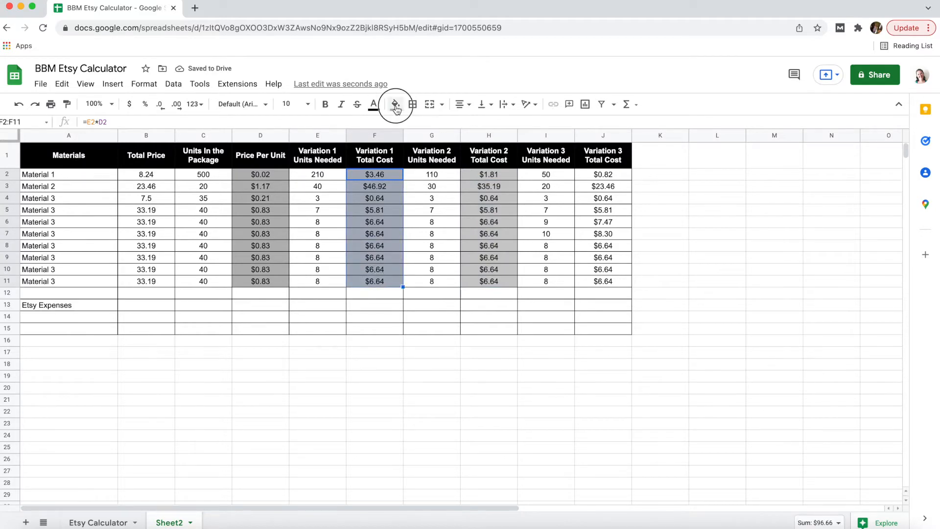
click(486, 202)
drag(490, 175, 486, 282)
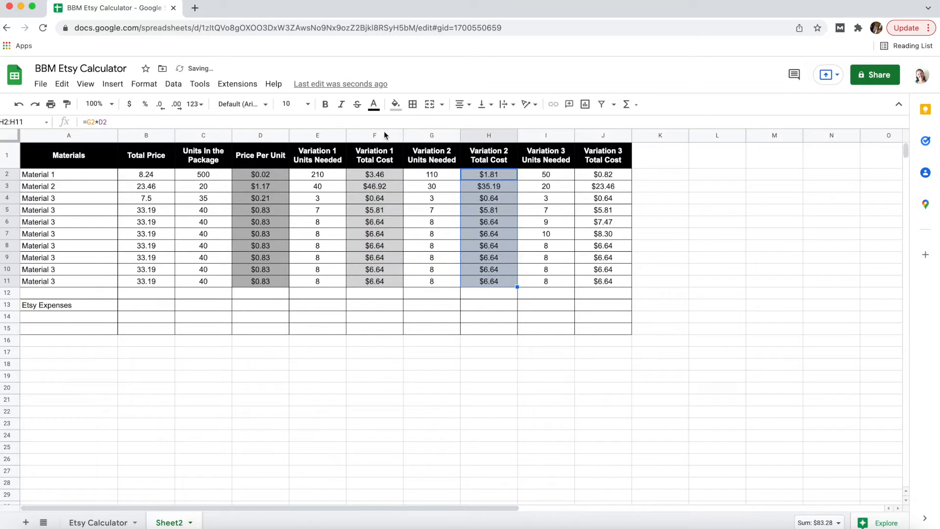
click(396, 104)
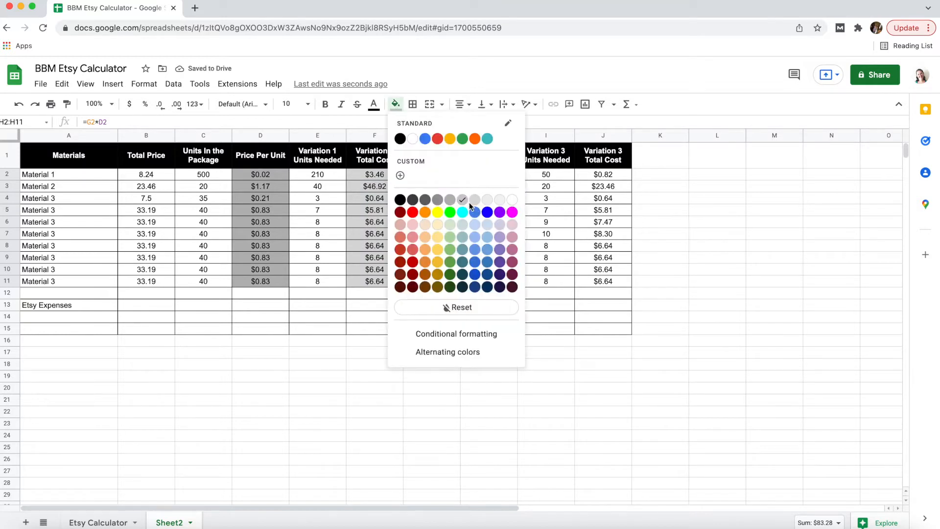
click(474, 200)
- Fill the Variation 3 total cost cells J2:J11 with light gray to match the other variations' cost columns
drag(590, 175, 594, 288)
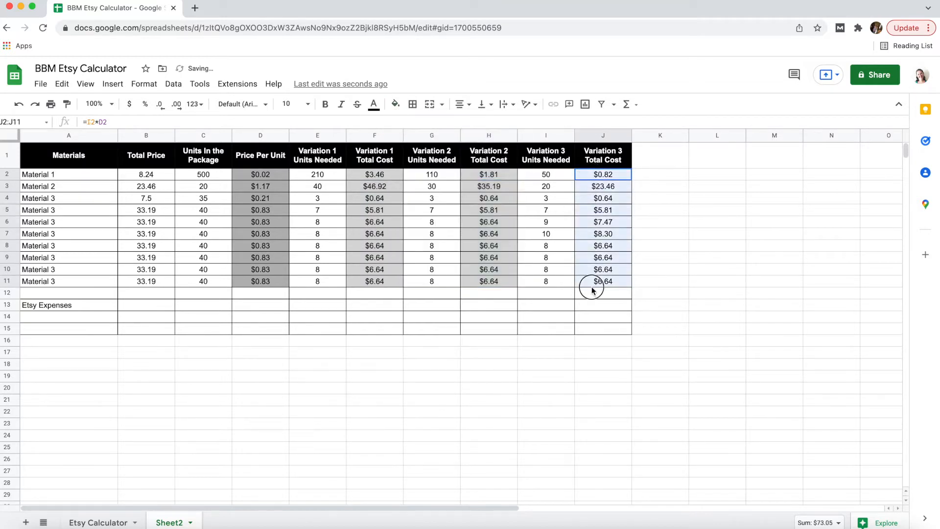
click(396, 105)
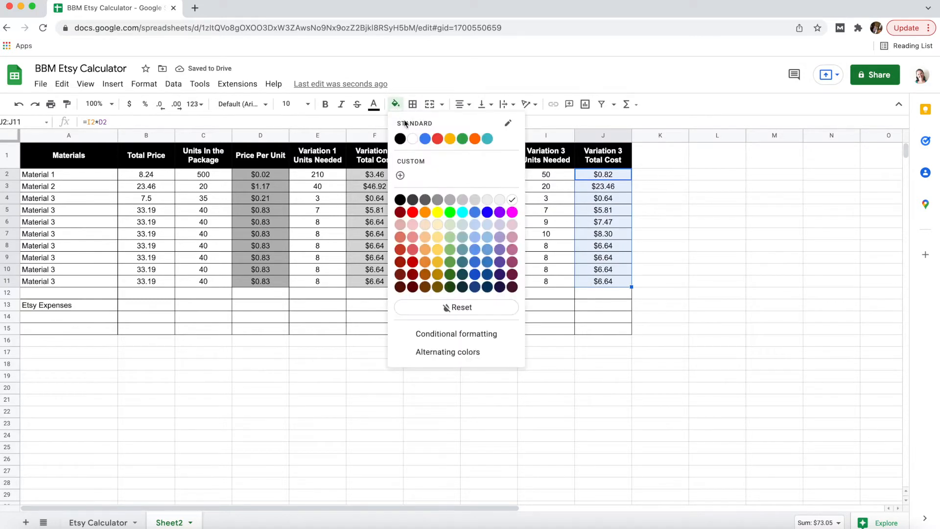
click(463, 200)
click(360, 308)
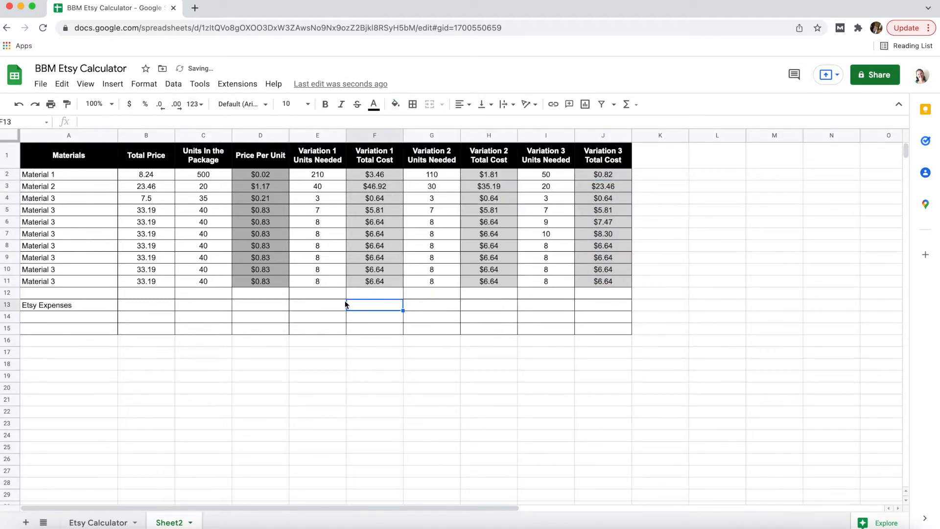
- Format the Etsy Expenses row A13:J13 as a section header with a very dark gray fill and white text
drag(84, 307, 589, 306)
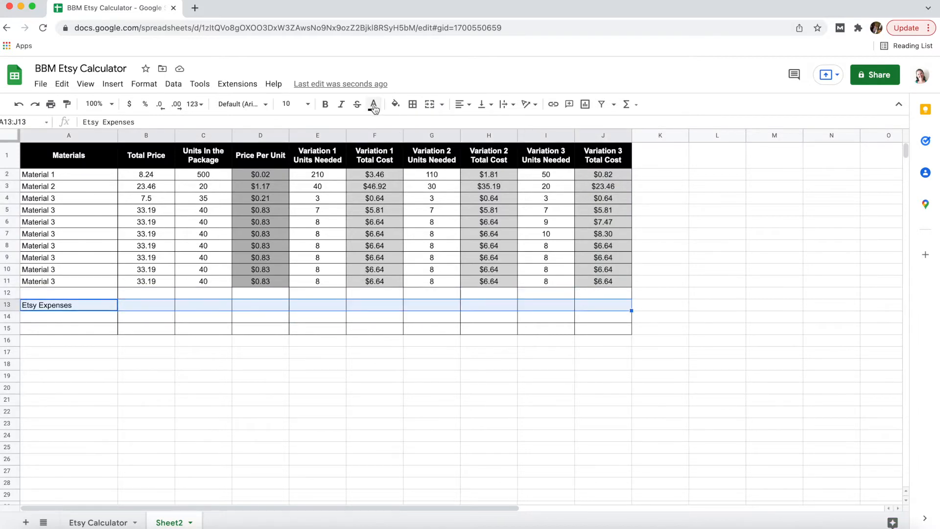
click(396, 103)
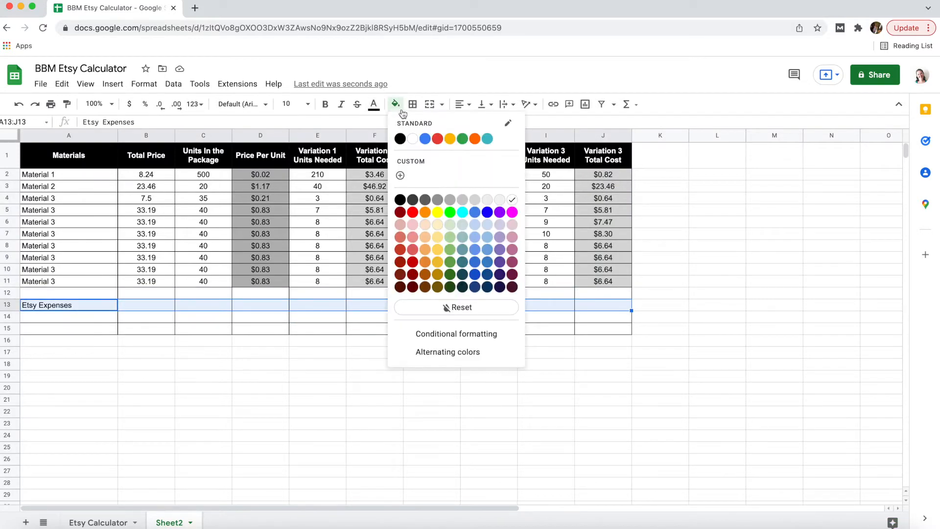
click(417, 202)
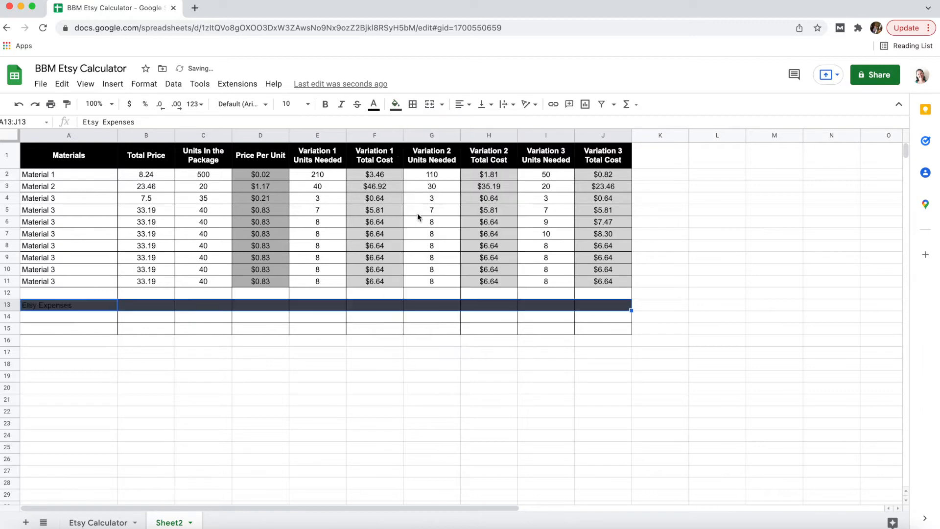
click(373, 103)
click(393, 139)
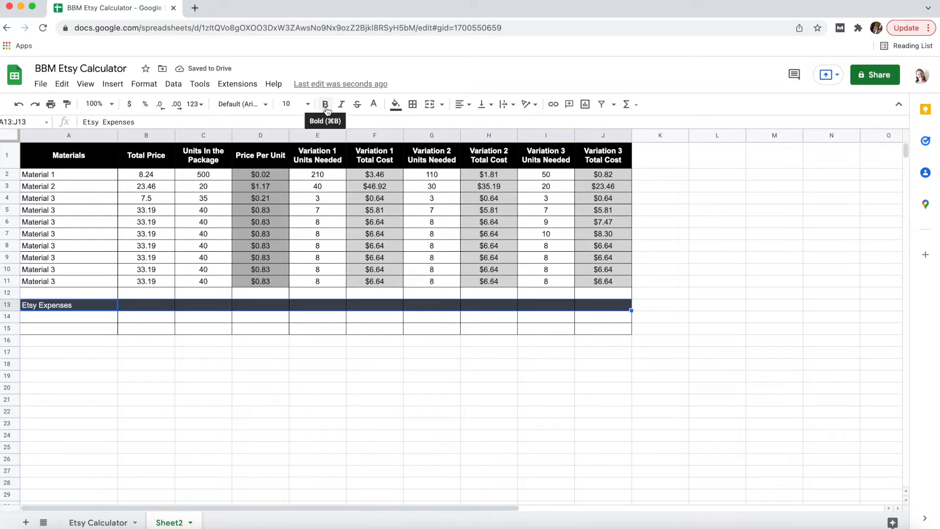
- Enter the labels Etsy Listing Fee in A14 and Etsy Transaction Fee in A15 under the Etsy Expenses header
click(85, 316)
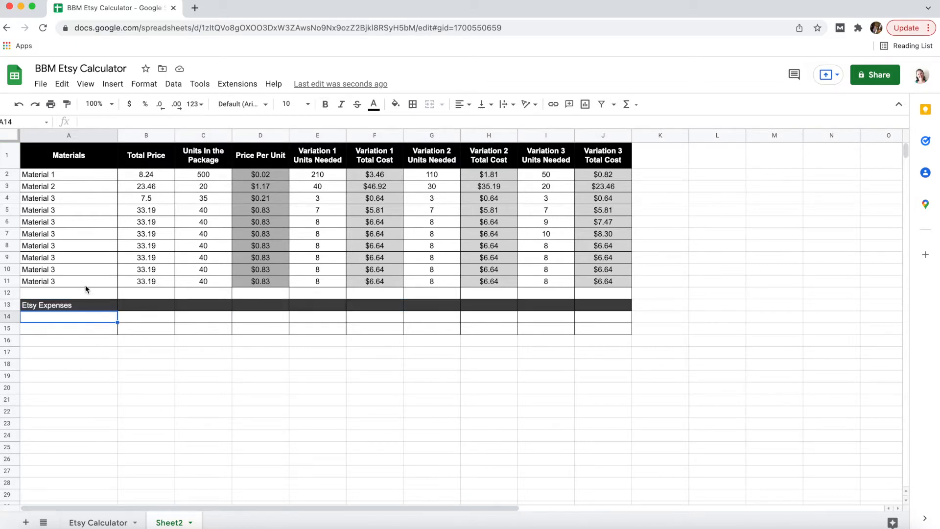
click(73, 345)
drag(75, 317, 71, 353)
click(68, 318)
text(E)
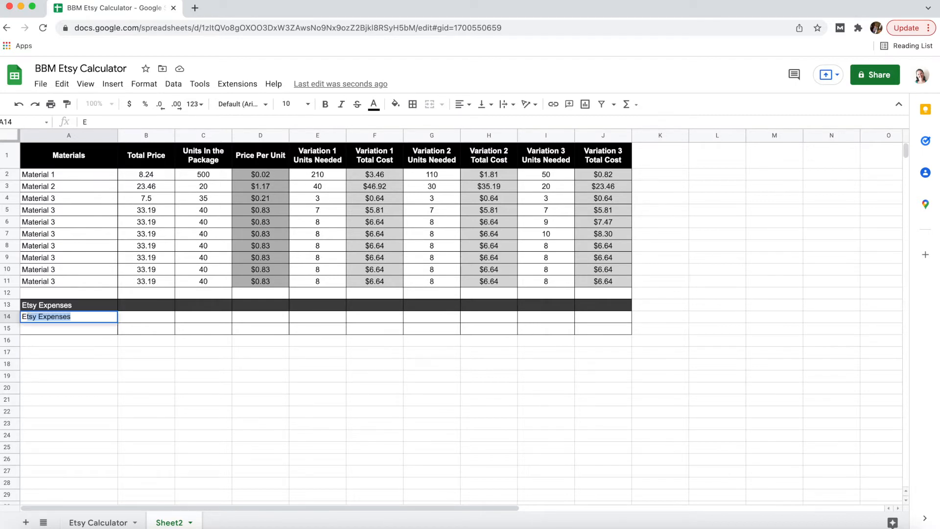
text(tsy Listing Fee)
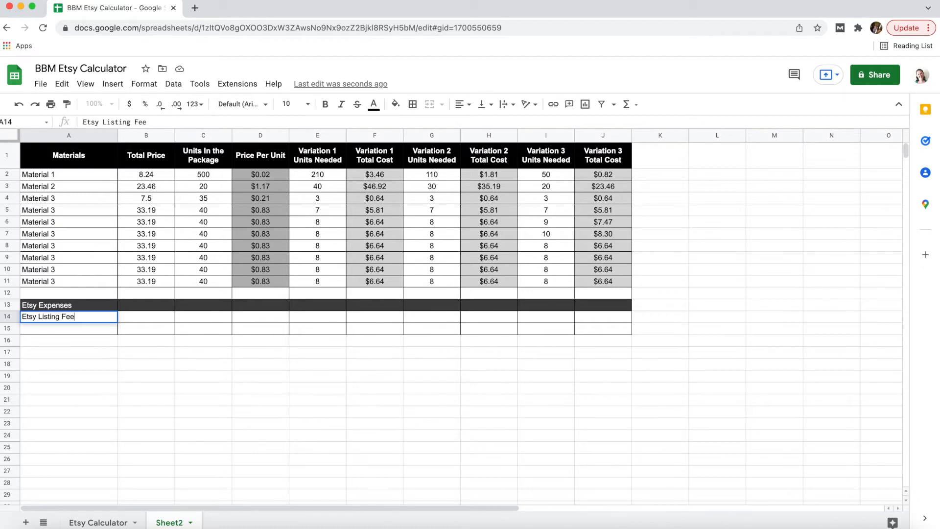
key(Return)
text(Etsy Transaction Fee)
key(Return)
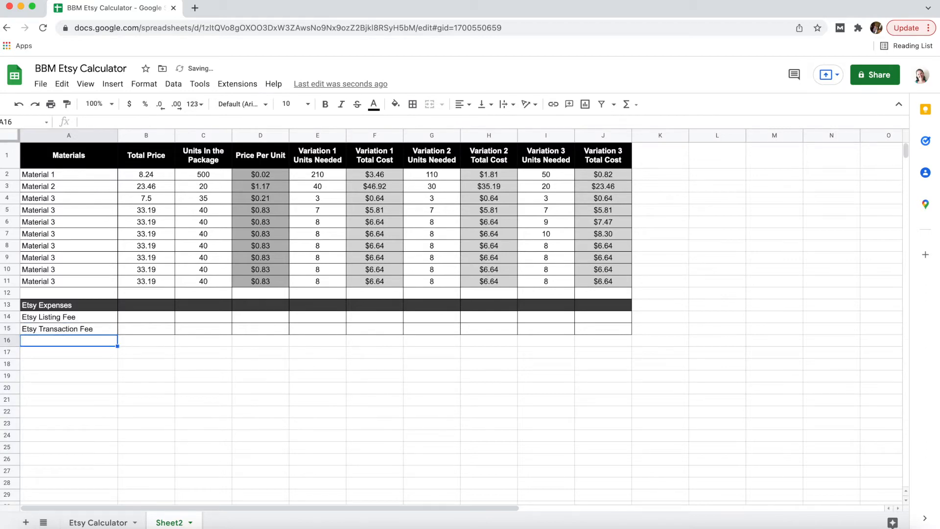
- Add the labels Etsy Min Processing Fee in A16 and Etsy Max Processing Fee in A17
text(E)
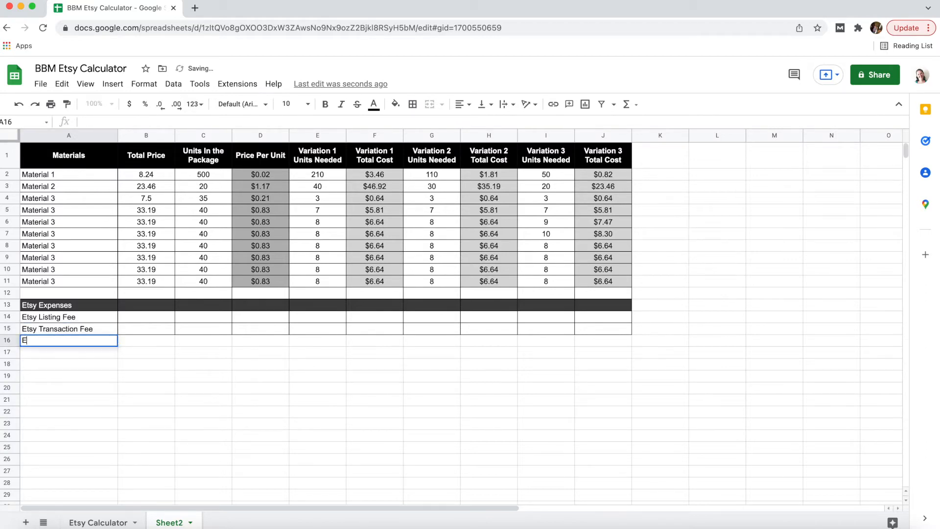
text(tsy Min Processing F)
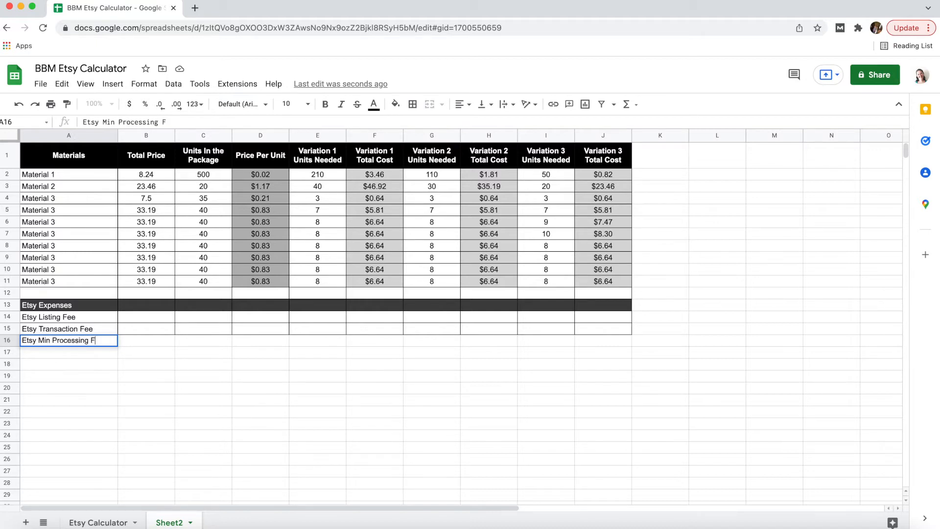
text(ee)
key(Return)
text(Etsy Max Processing Fee)
key(Return)
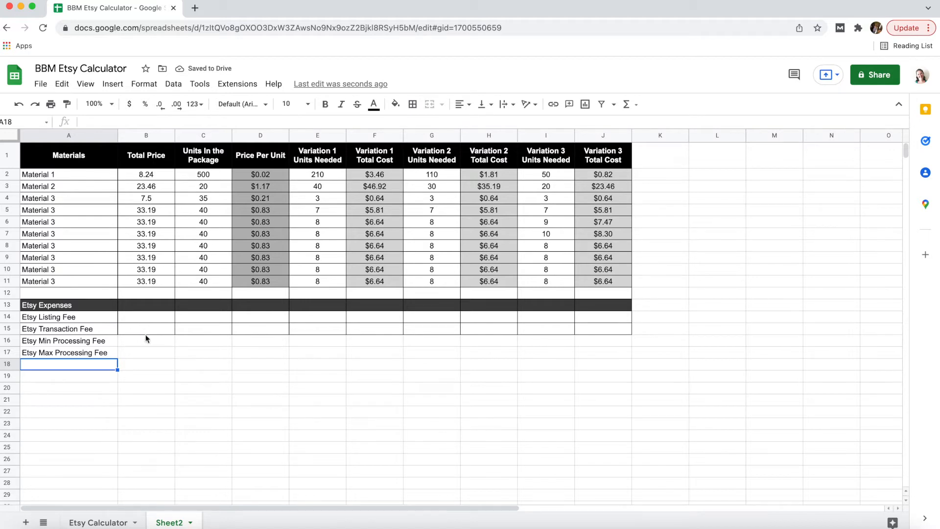
- Enter 0.20 as the Etsy listing fee in B14 and format it as dollar currency
click(149, 318)
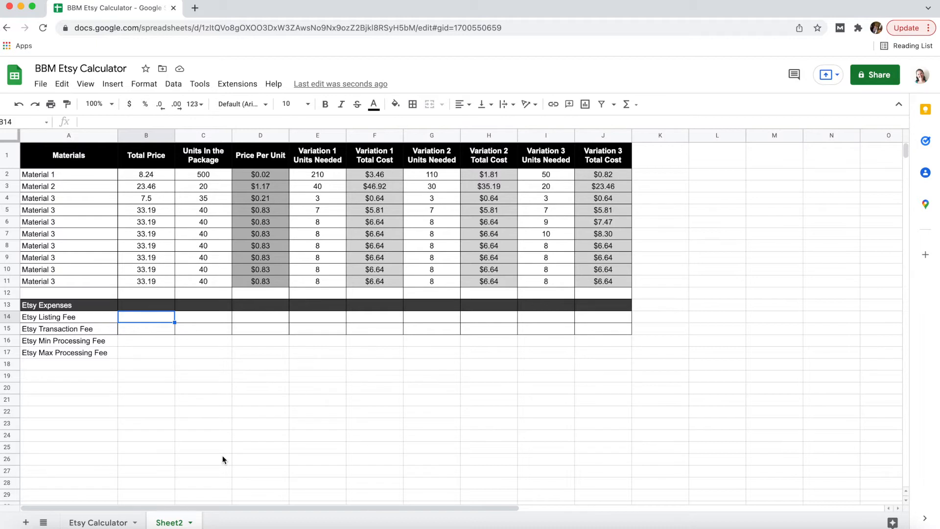
text(0.20)
key(Return)
click(156, 315)
click(129, 103)
- Set the Etsy transaction fee in B15 to 5, formatted as a percentage
click(148, 333)
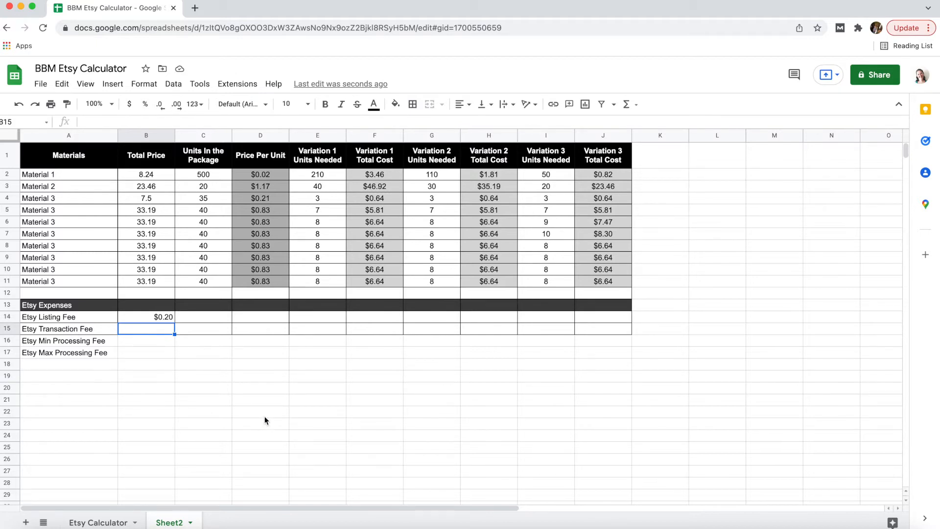
text(5)
click(228, 375)
click(167, 330)
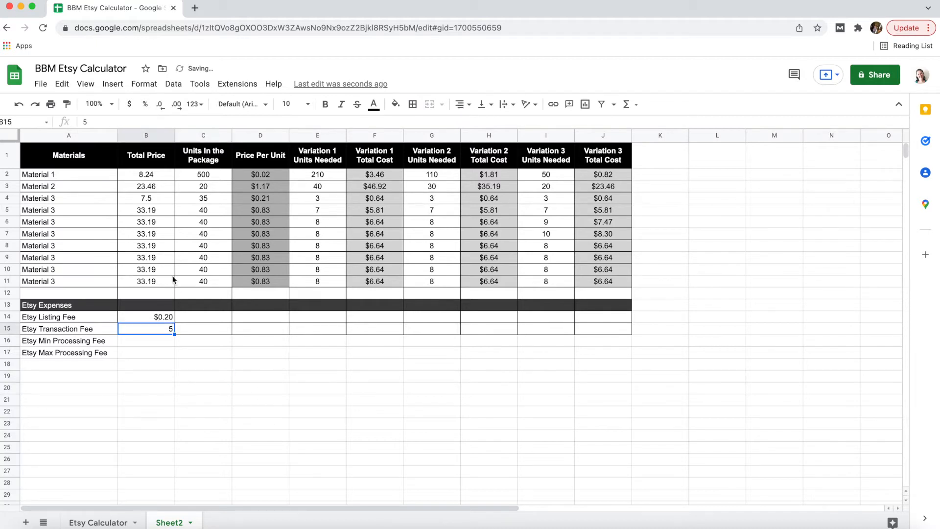
click(145, 104)
text(5)
key(Return)
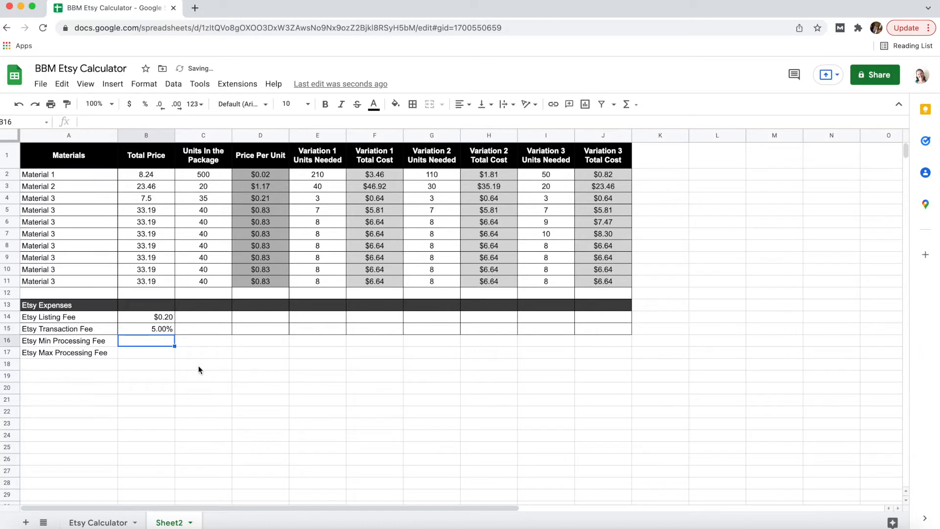
- Enter 1 package unit for the listing fee in C14 and copy the price-per-unit formula from D11 to D14
click(207, 318)
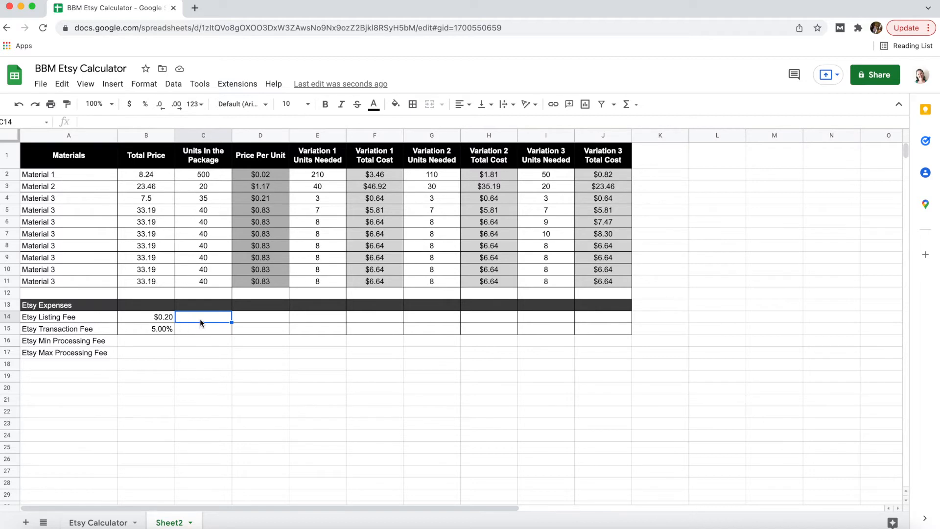
text(1)
click(272, 316)
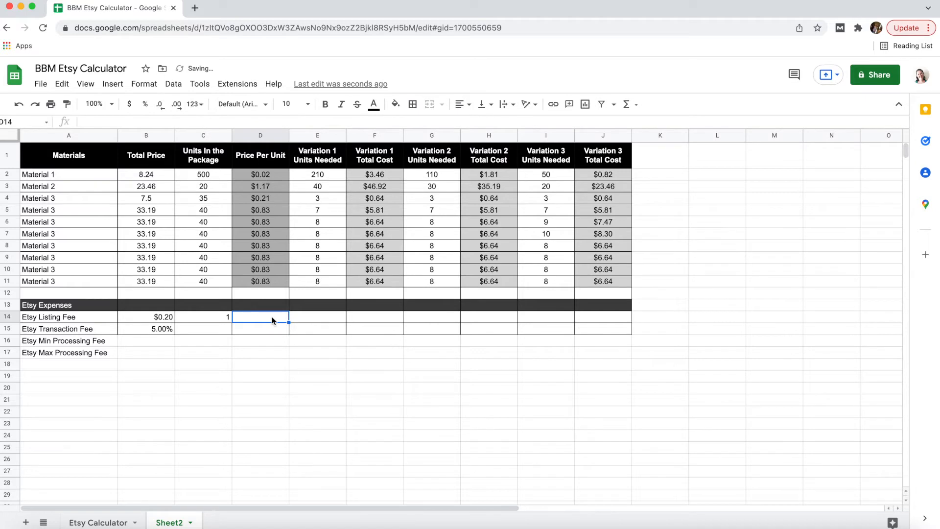
click(266, 280)
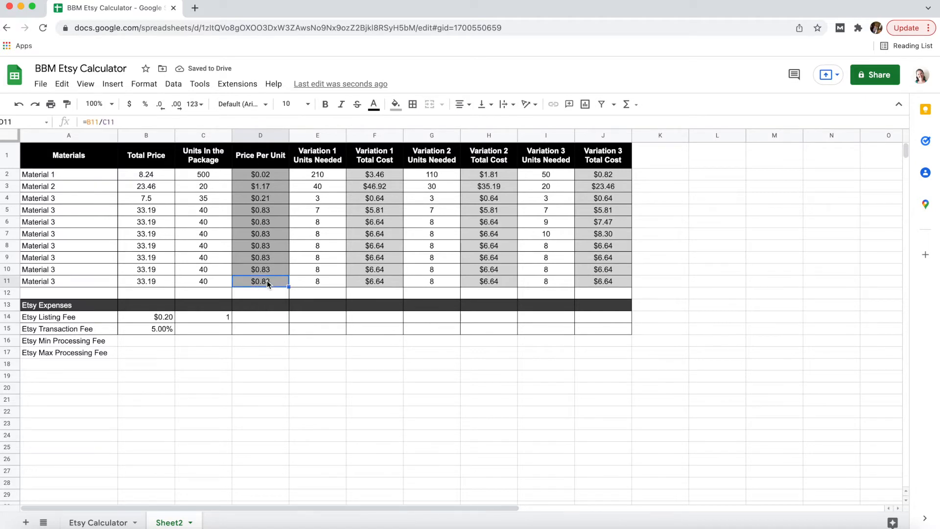
key(ctrl+c)
click(266, 318)
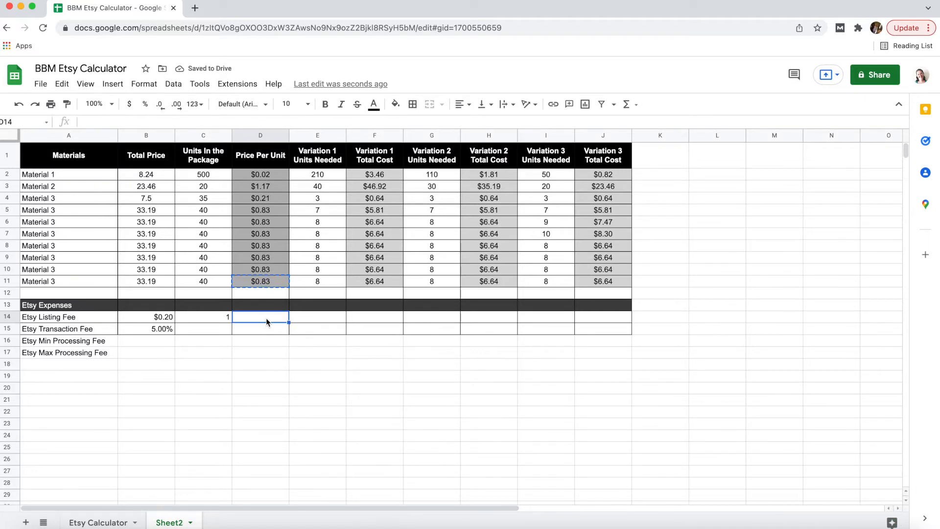
key(ctrl+v)
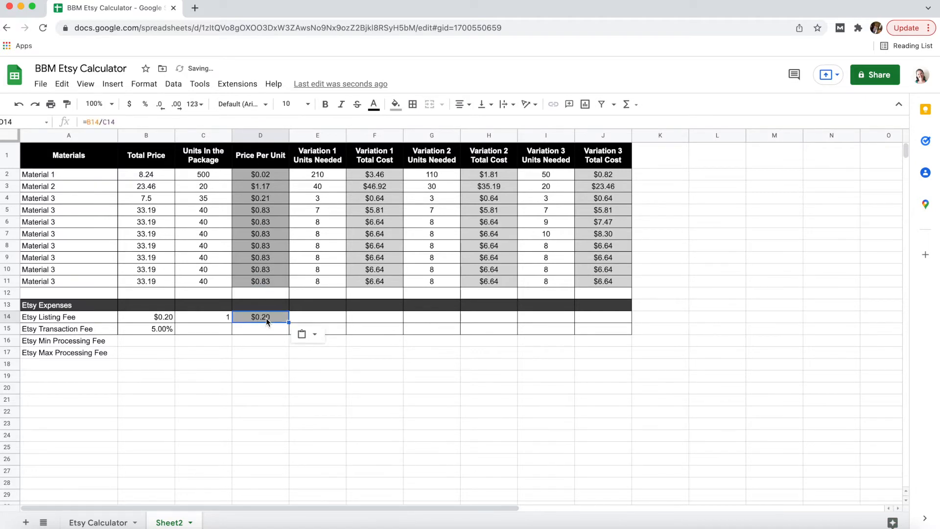
- Enter 1 as the listing fee's units needed for Variations 1, 2 and 3 in E14, G14 and I14
click(329, 321)
text(1)
key(Return)
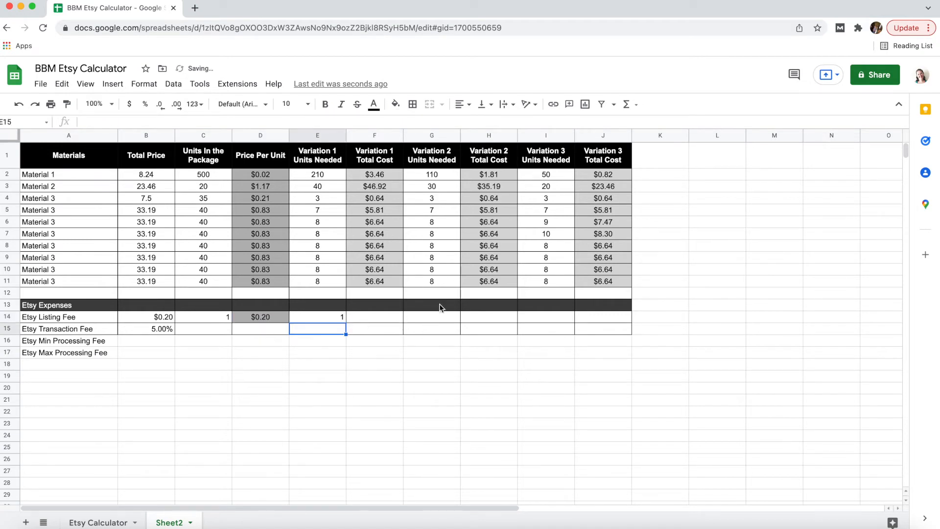
click(444, 316)
text(1)
key(Return)
click(530, 320)
text(1)
key(Return)
- Copy the three variations' total cost formulas from F11, H11 and J11 to the listing fee row in F14, H14 and J14
click(384, 283)
key(ctrl+c)
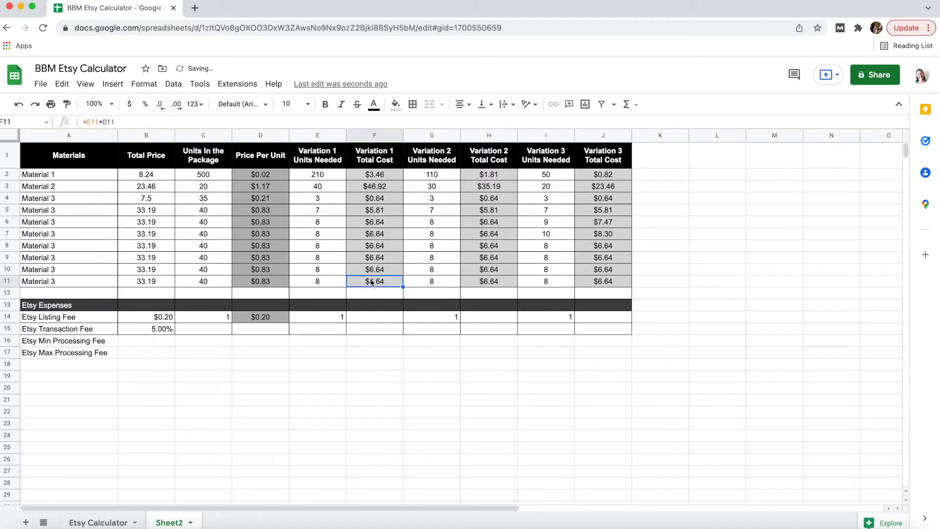
click(383, 318)
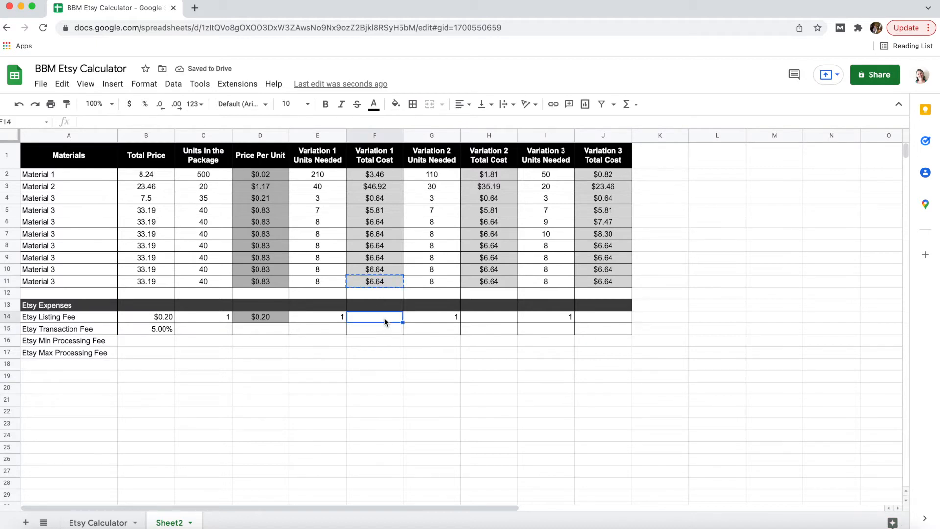
key(ctrl+v)
click(505, 283)
key(ctrl+c)
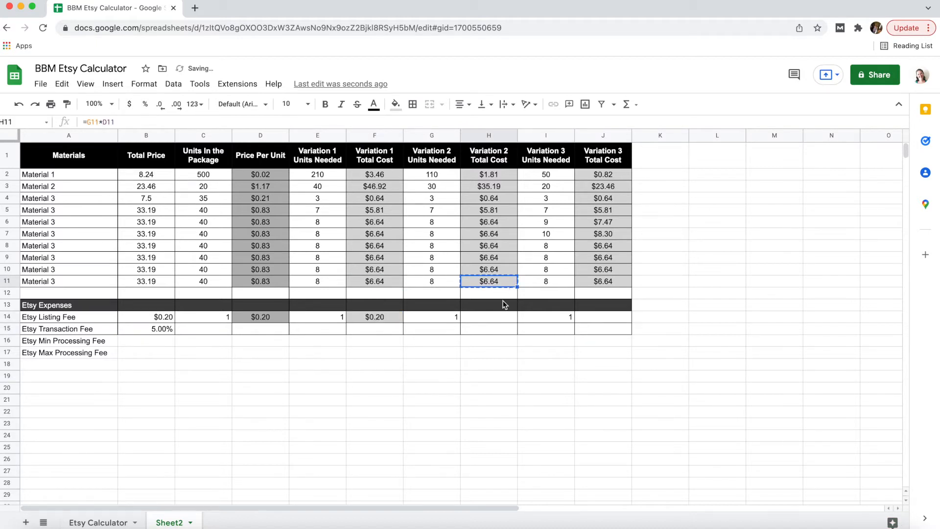
click(504, 318)
key(ctrl+v)
click(610, 283)
key(ctrl+c)
click(603, 318)
key(ctrl+v)
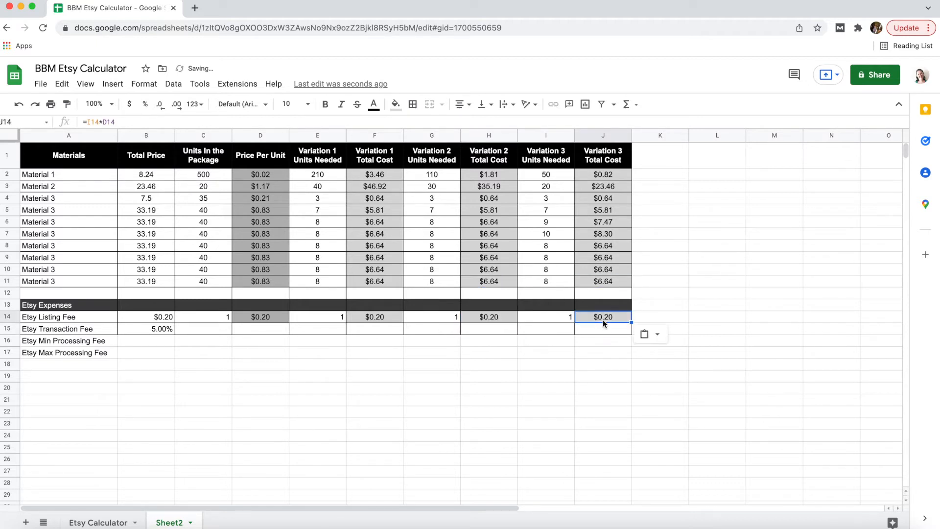
- Start a shipping section with the heading Shipping Expenses in A19 and the label Shipping Material 1 in A20
click(270, 330)
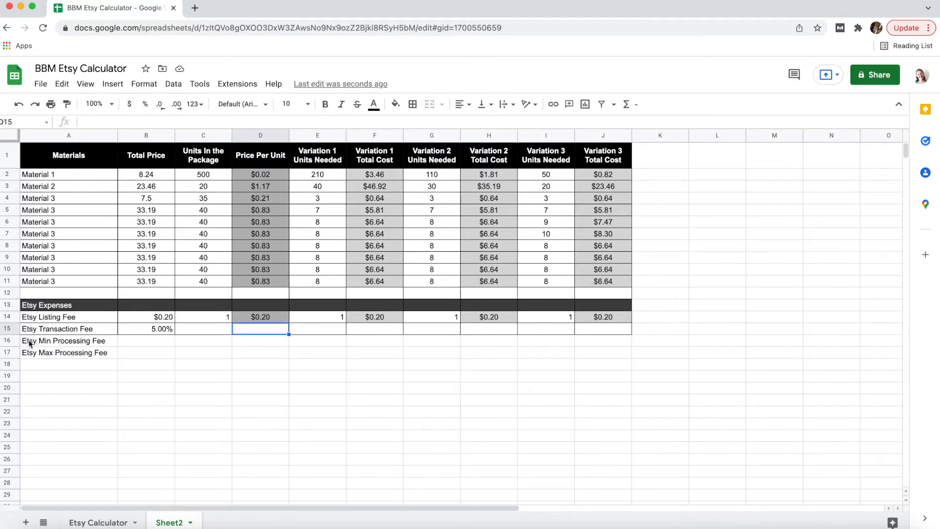
drag(30, 344, 44, 397)
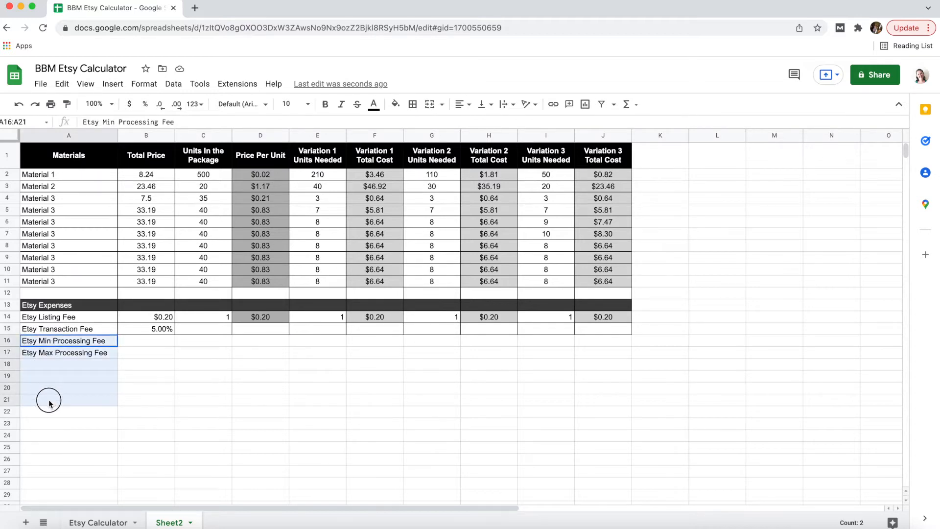
click(45, 379)
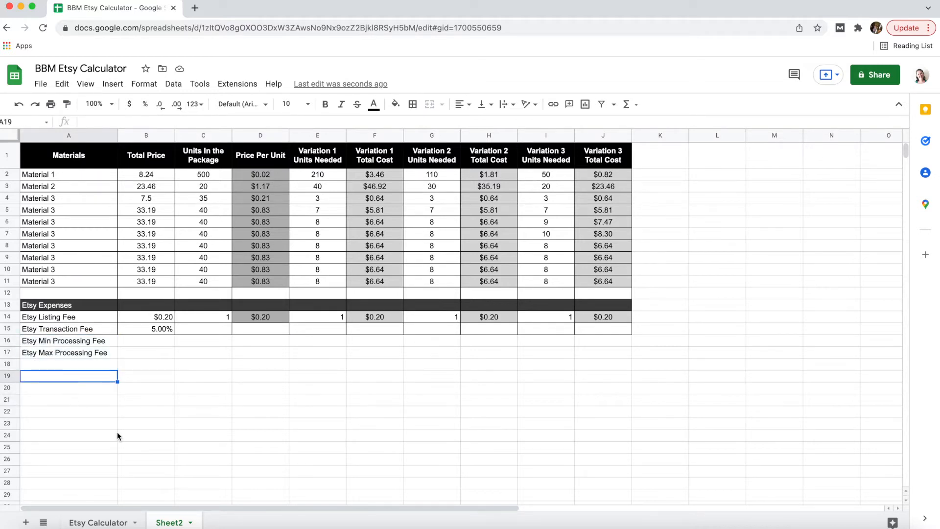
text(Ship)
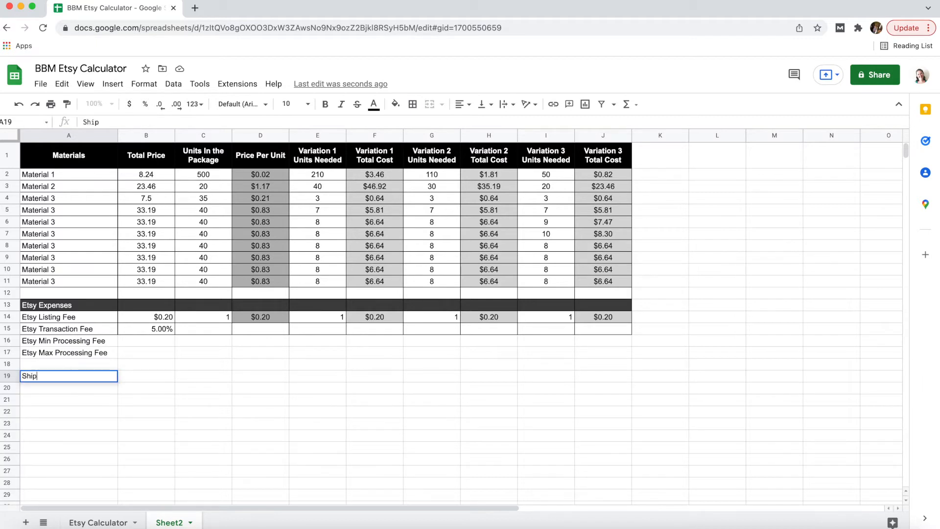
text(ping Expenses)
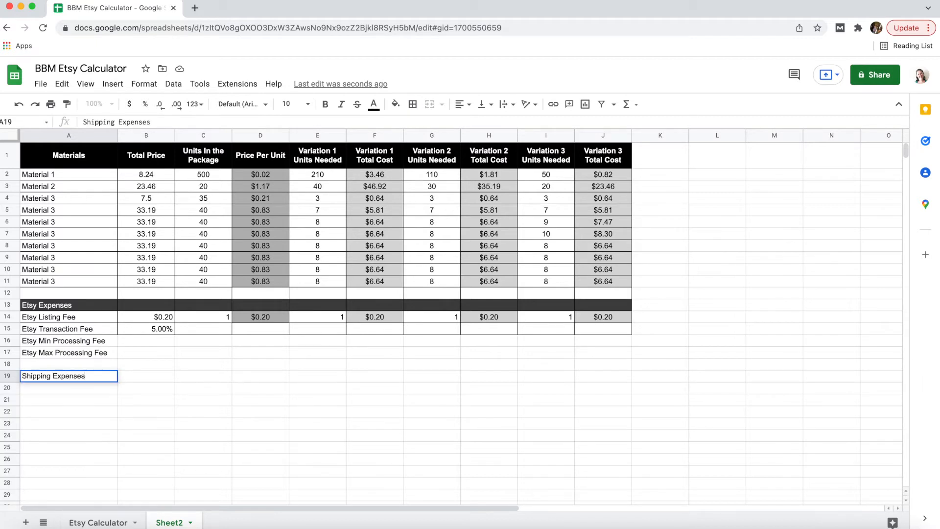
key(Return)
text(Shipping Material 1)
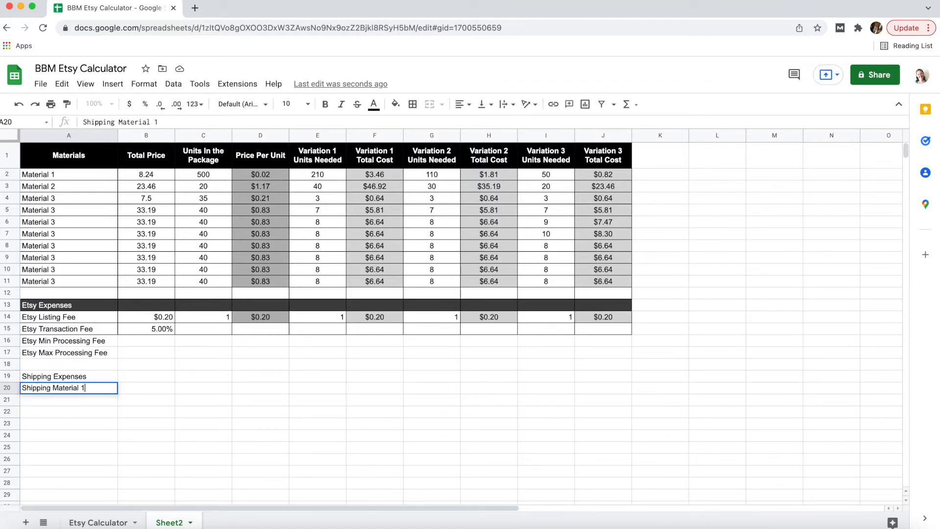
key(Return)
- Add the label Shipping Material 2 in A21
text(Shipping Materials )
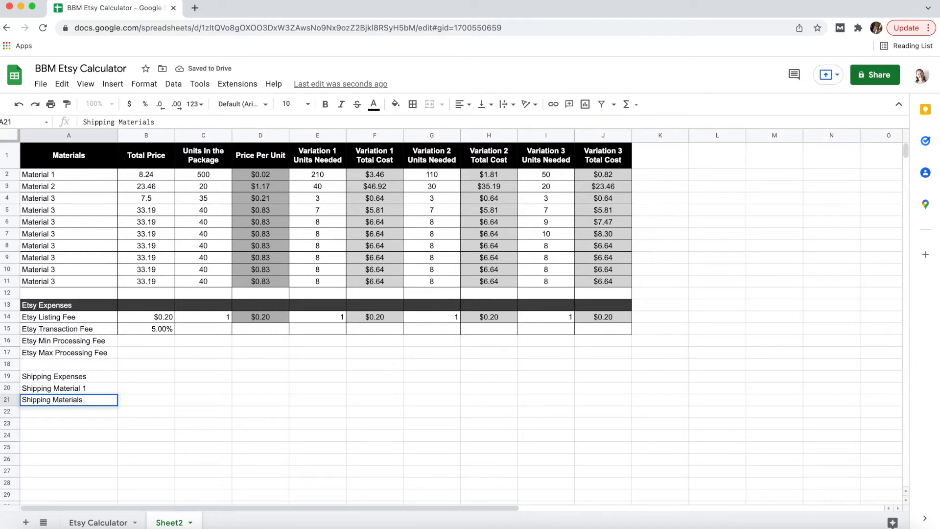
key(BackSpace)
key(BackSpace)
text( 2)
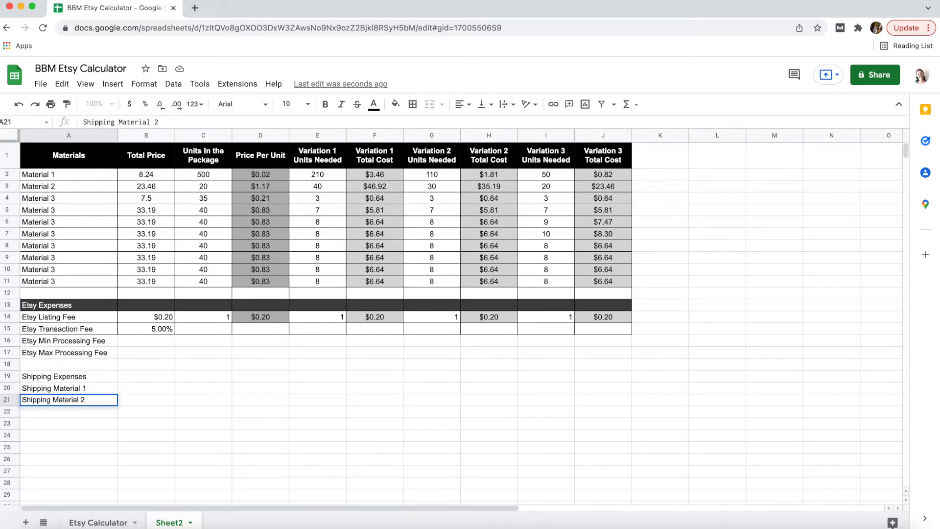
key(Return)
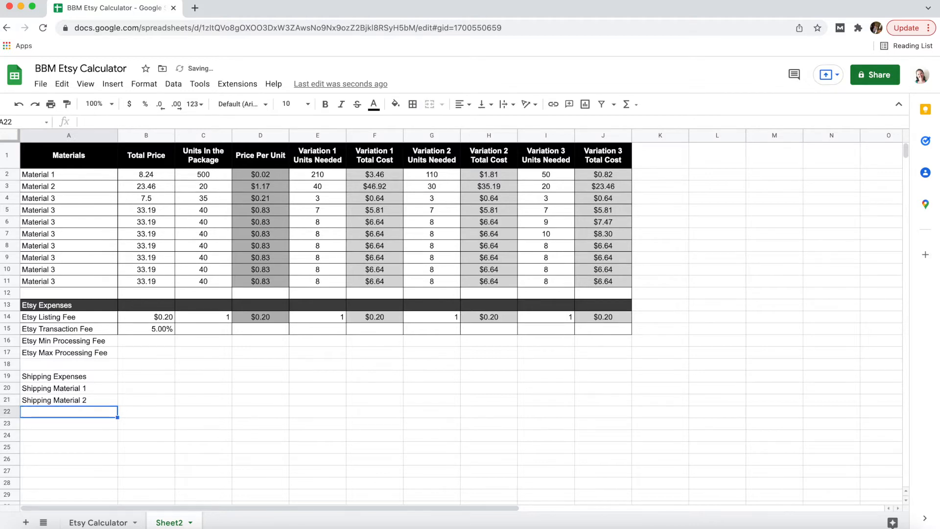
click(87, 386)
click(84, 398)
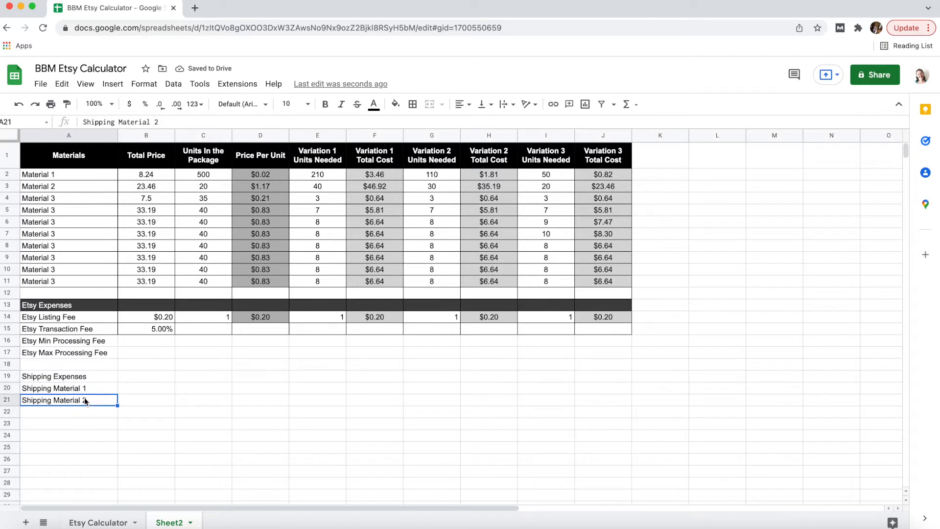
- Add the labels Shipping Min in A22 and Shipping Max in A23 below the shipping materials
click(84, 386)
click(84, 400)
click(95, 414)
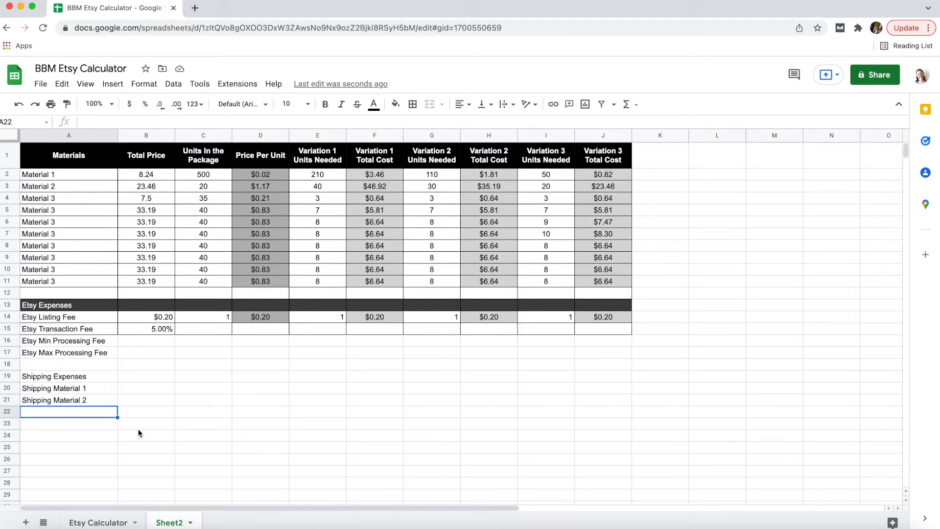
text(Shipping )
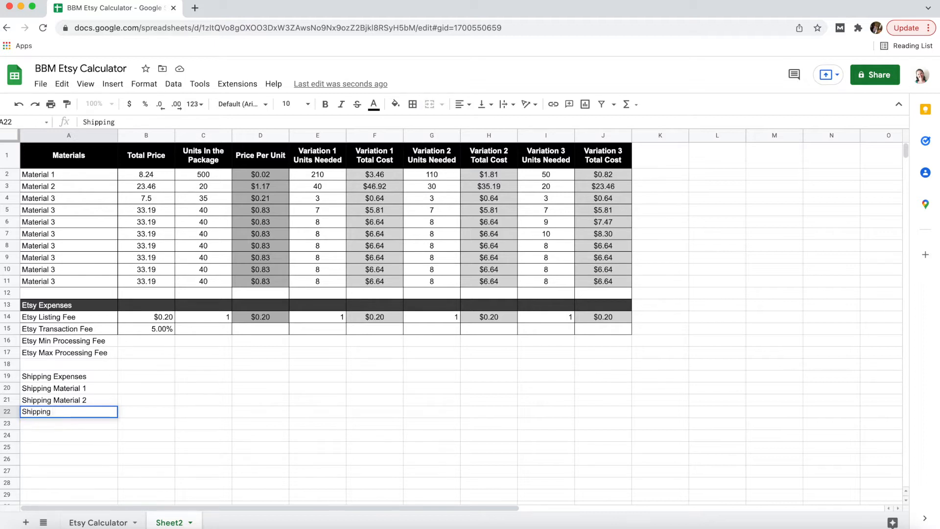
text(Min)
key(Return)
text(Shippin)
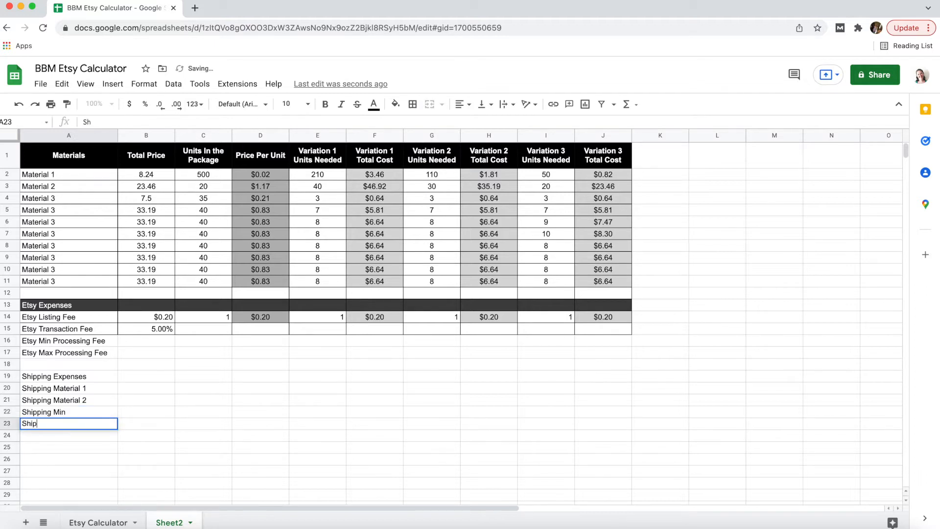
text(g Max)
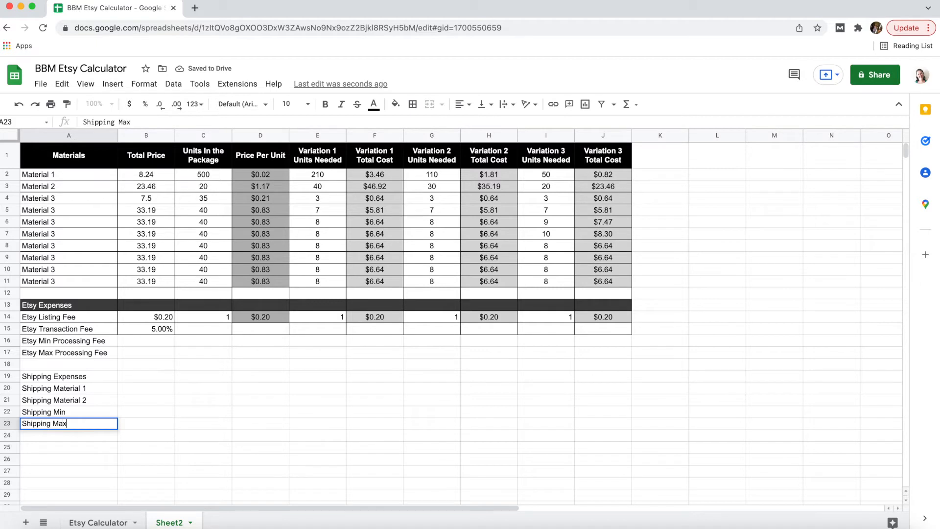
key(Return)
- Apply borders around and between all cells in the range A16:J23
drag(49, 343, 618, 424)
click(413, 104)
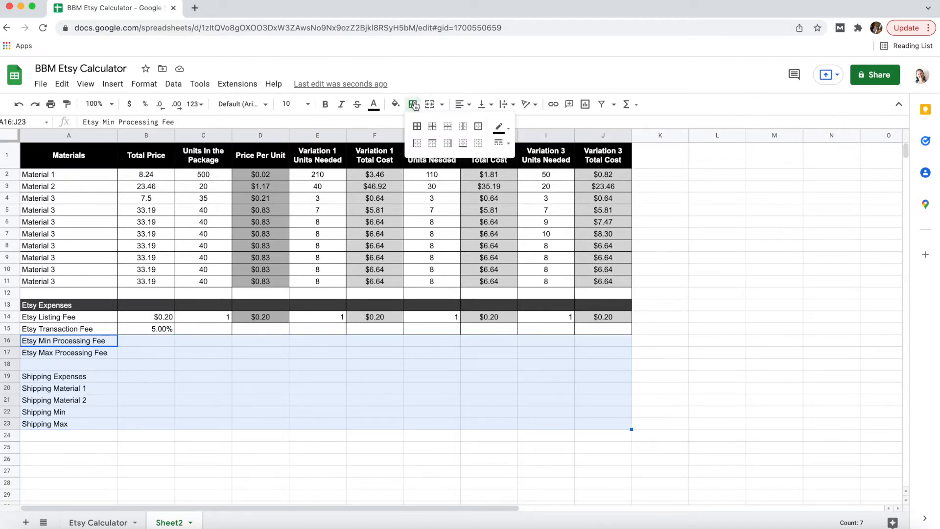
click(418, 128)
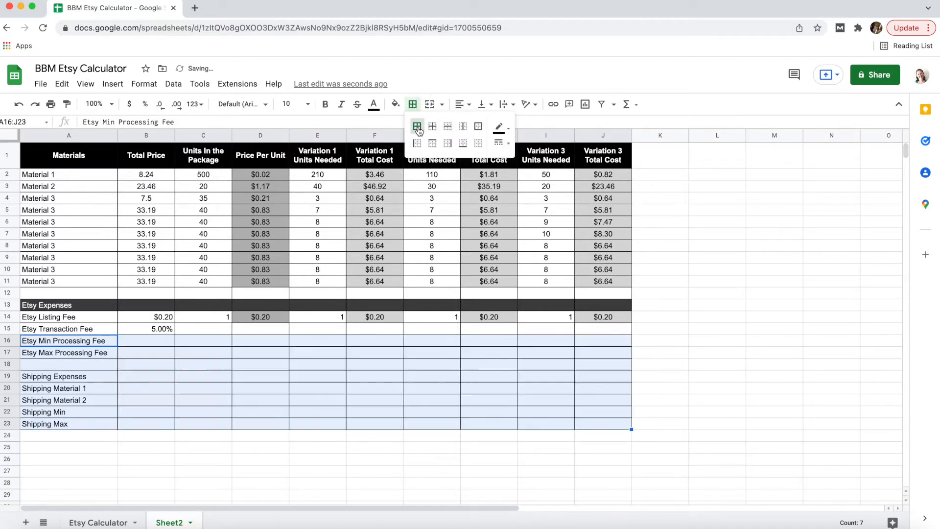
click(150, 378)
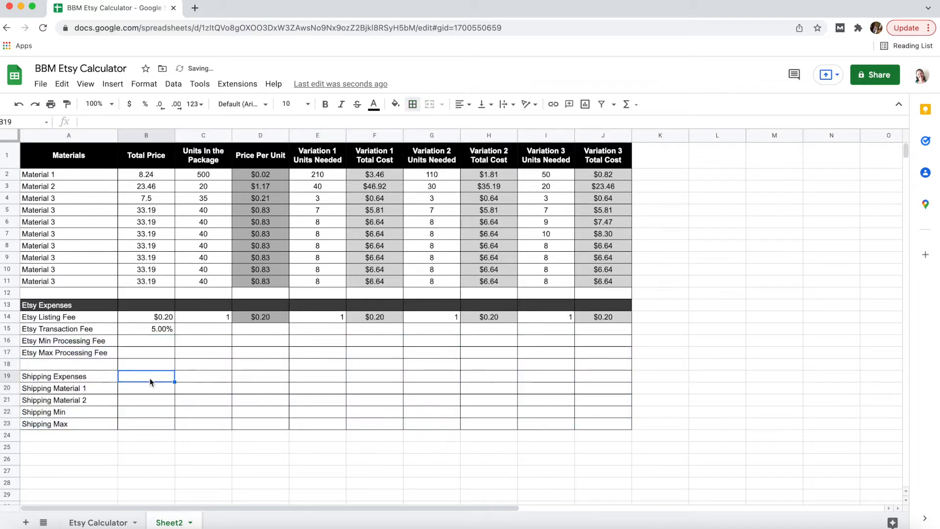
- Copy the formatting of the Etsy Expenses heading row A13:J13 onto the Shipping Expenses row starting at A19
drag(45, 305, 603, 308)
click(67, 105)
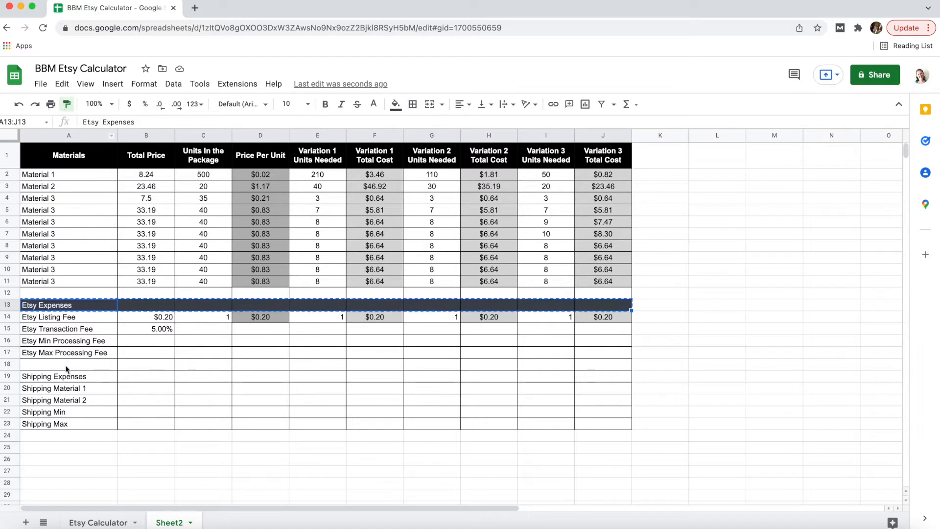
click(40, 379)
click(191, 435)
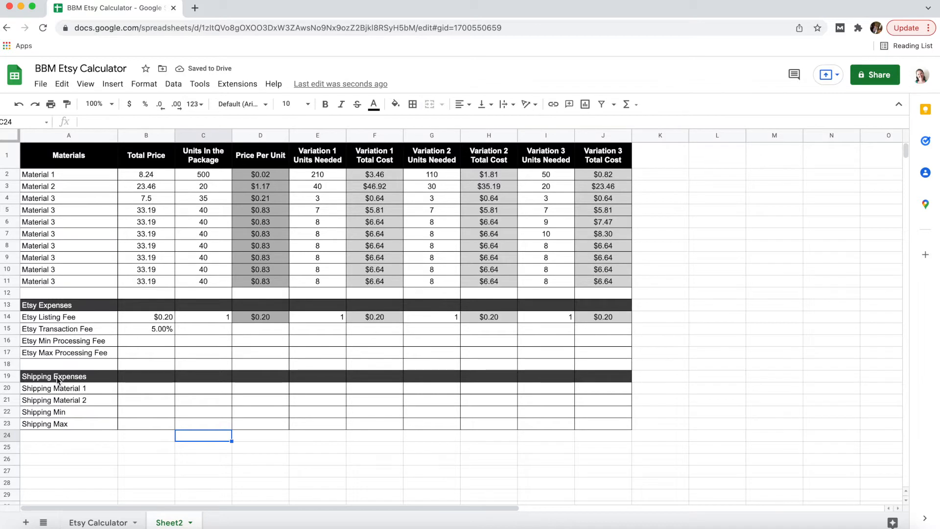
- Fill the Shipping Min and Shipping Max rows, A22:J23, with light orange
drag(63, 411, 625, 428)
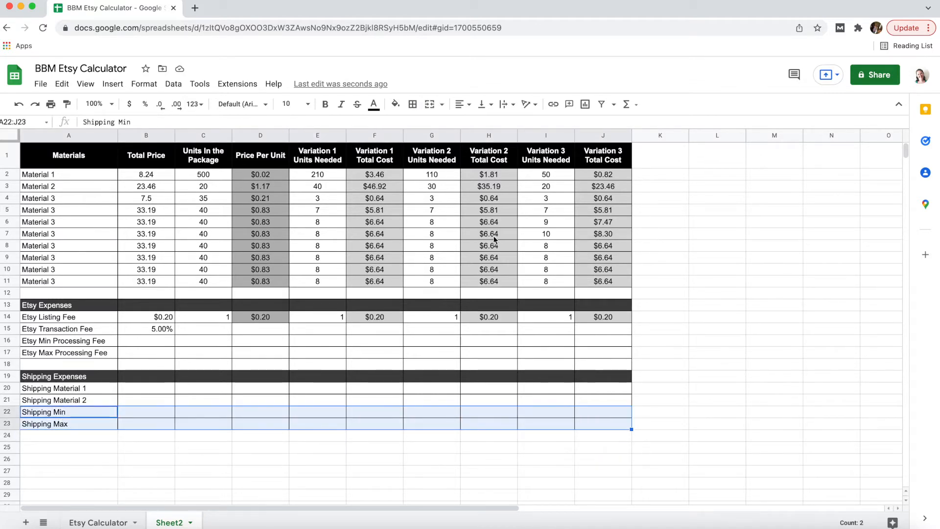
click(394, 105)
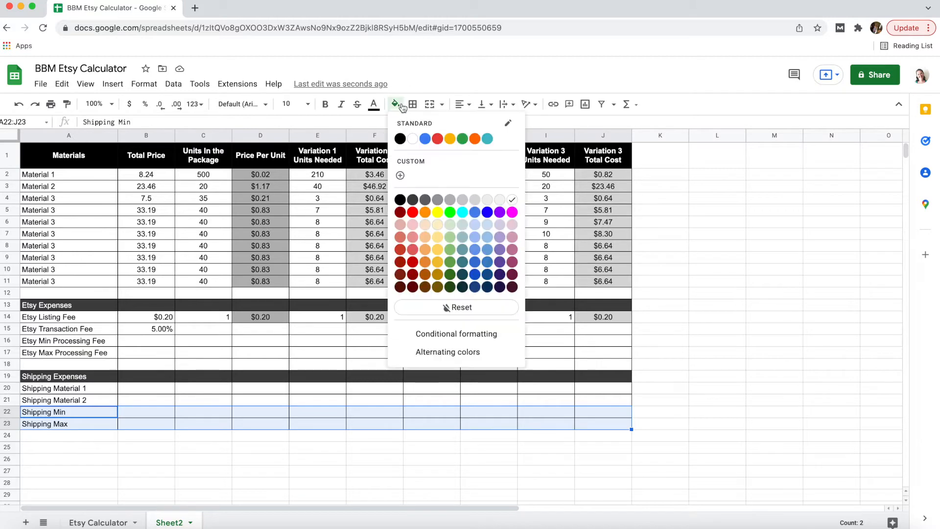
click(424, 224)
click(267, 398)
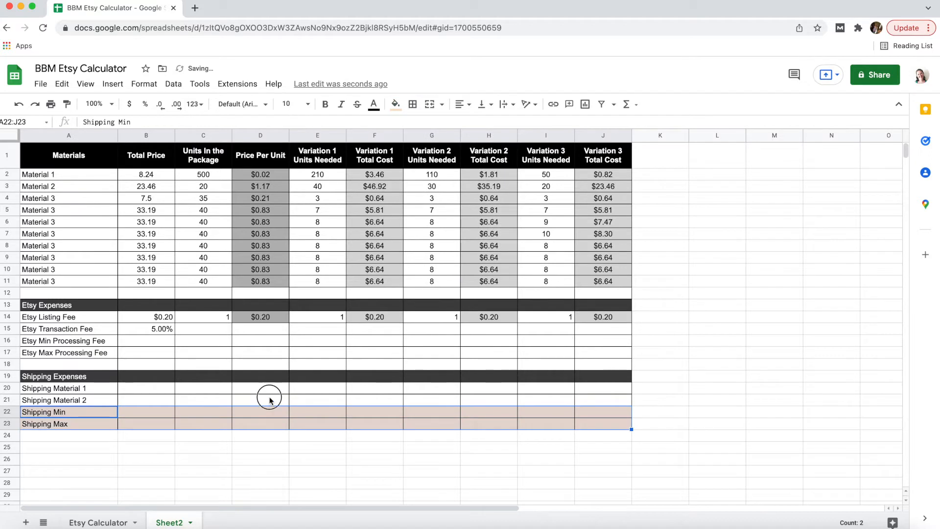
click(233, 448)
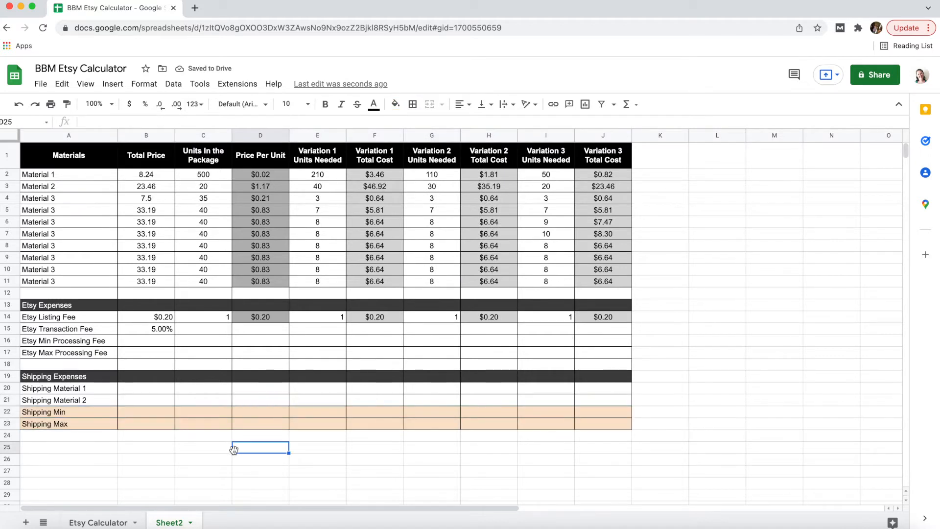
click(368, 423)
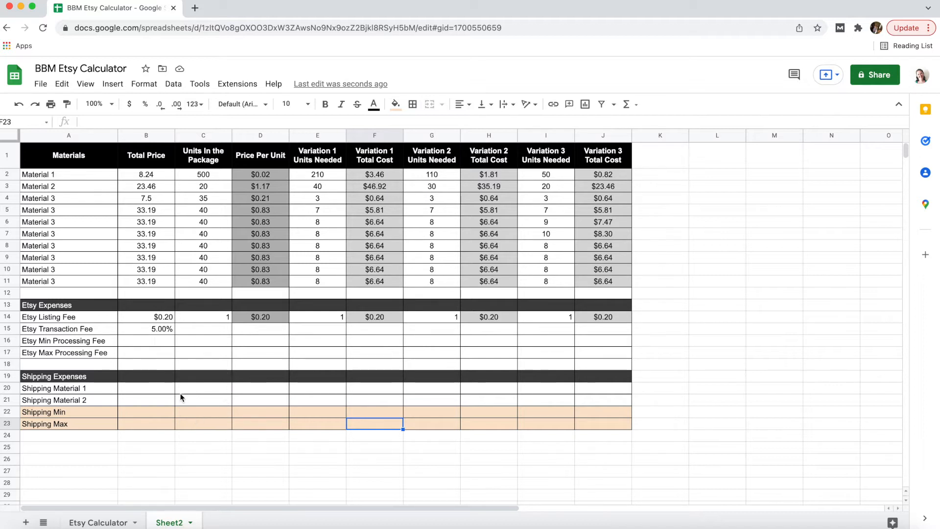
- Enter total prices of 50.98 for Shipping Material 1 in B20 and 43.29 for Shipping Material 2 in B21
click(136, 389)
text(50)
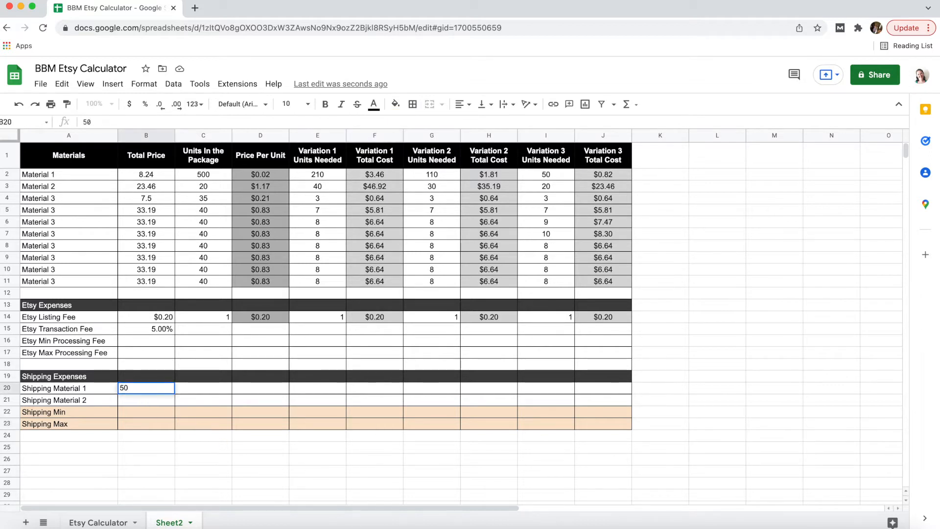
text(98)
key(Return)
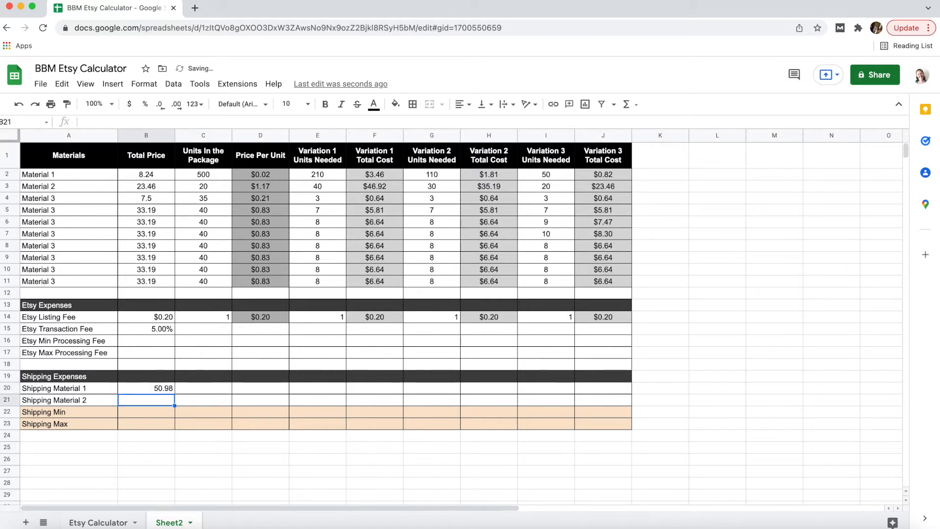
text(43.29)
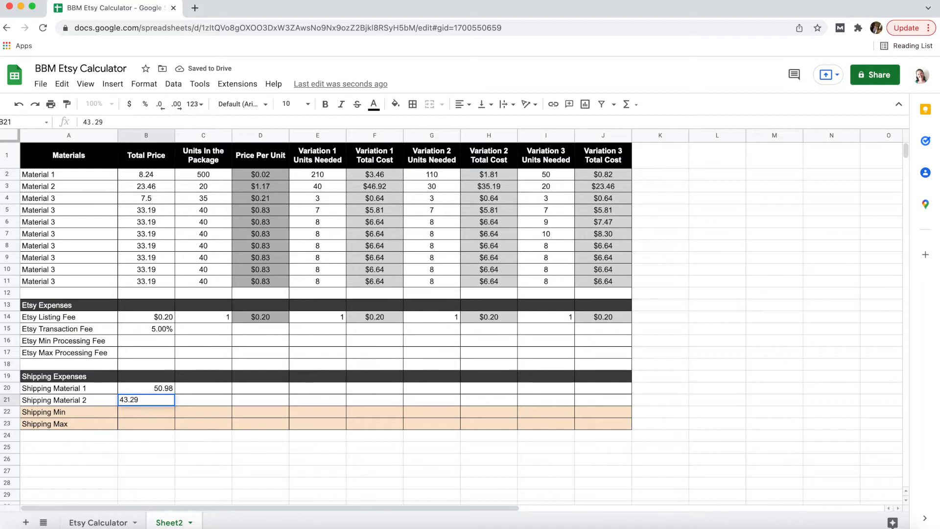
key(Return)
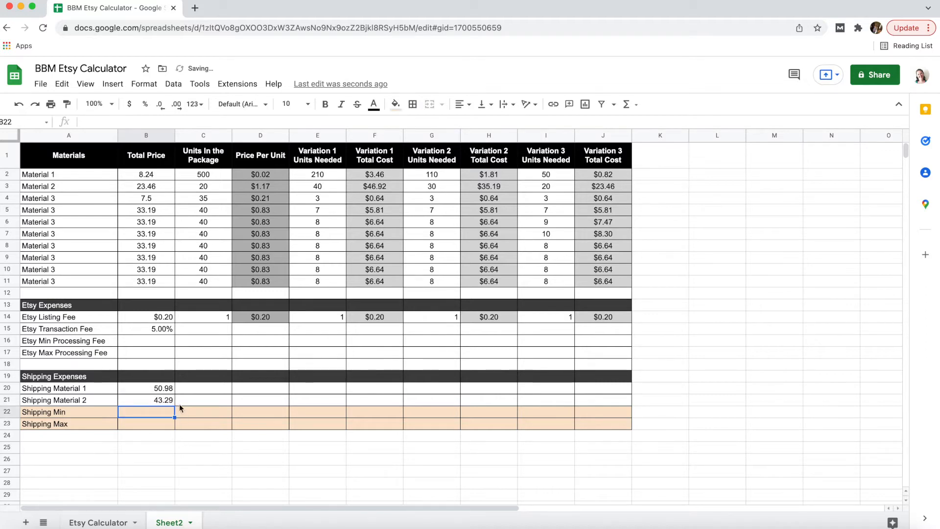
- Format the shipping material total prices in B20:B21 as currency
click(158, 391)
drag(158, 391, 160, 399)
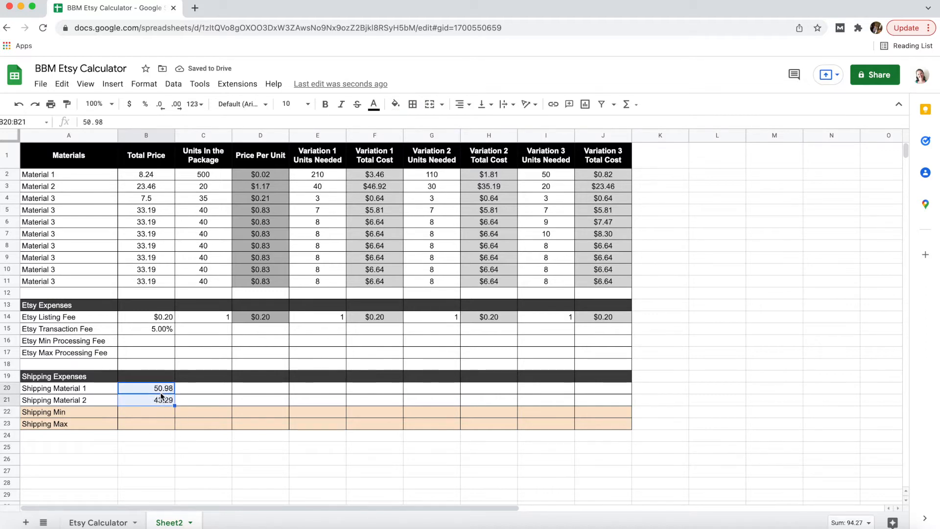
click(129, 105)
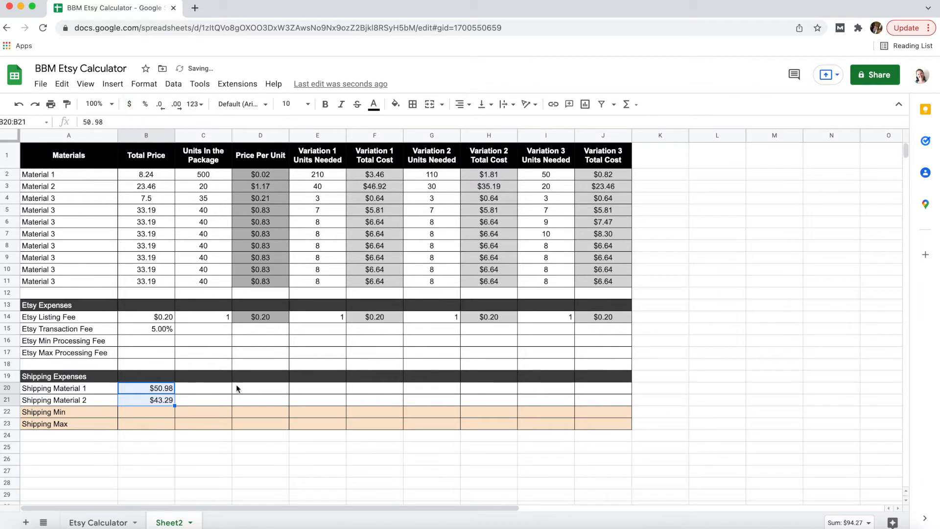
- Enter 100 as the units in the package for both shipping materials in C20 and C21
click(219, 390)
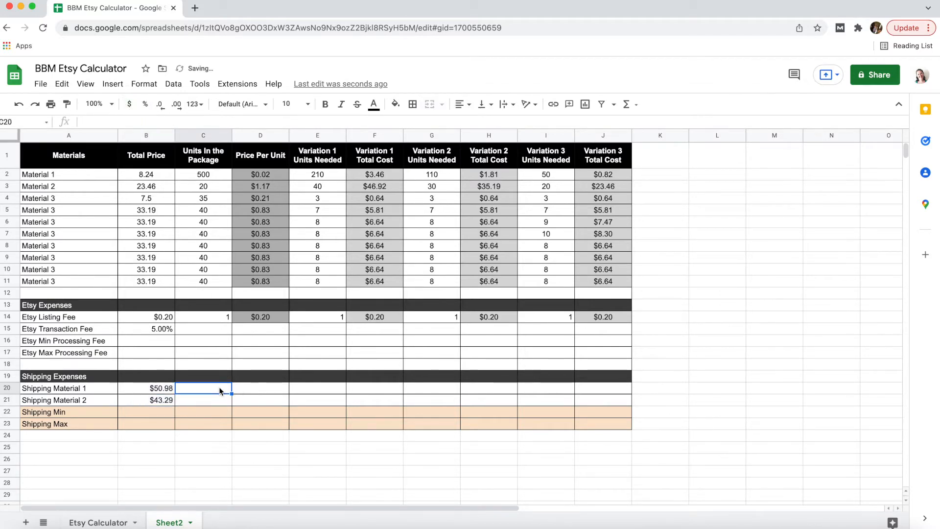
text(100)
key(Return)
text(100)
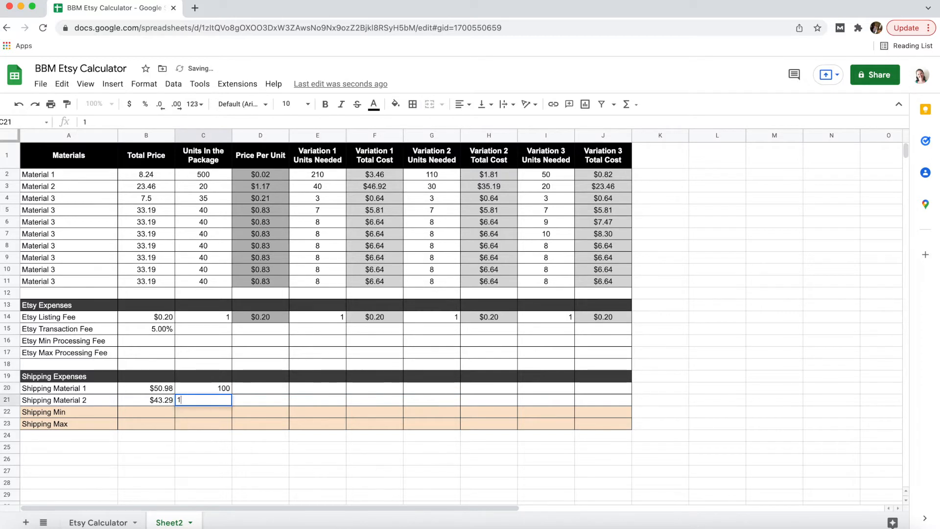
key(Return)
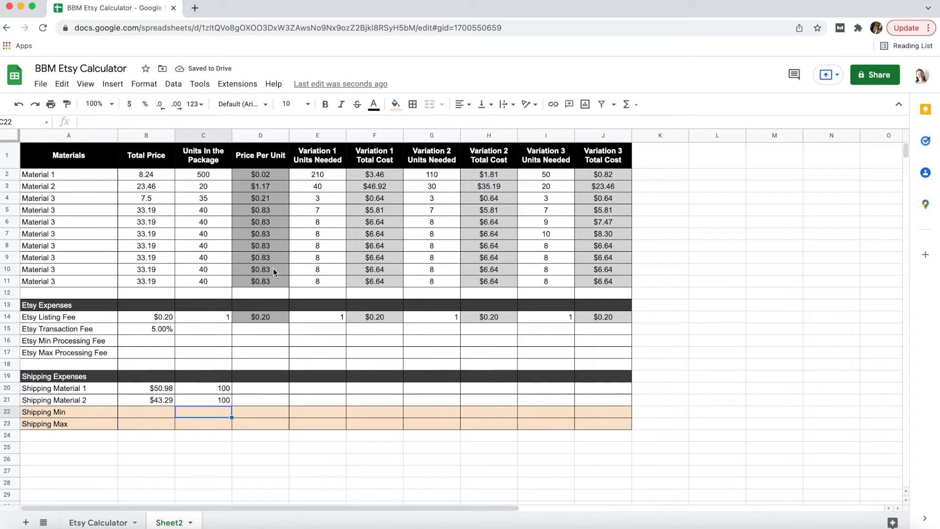
- Copy the price-per-unit formulas from D10:D11 to the shipping material rows in D20:D21
drag(274, 268, 273, 281)
key(ctrl+c)
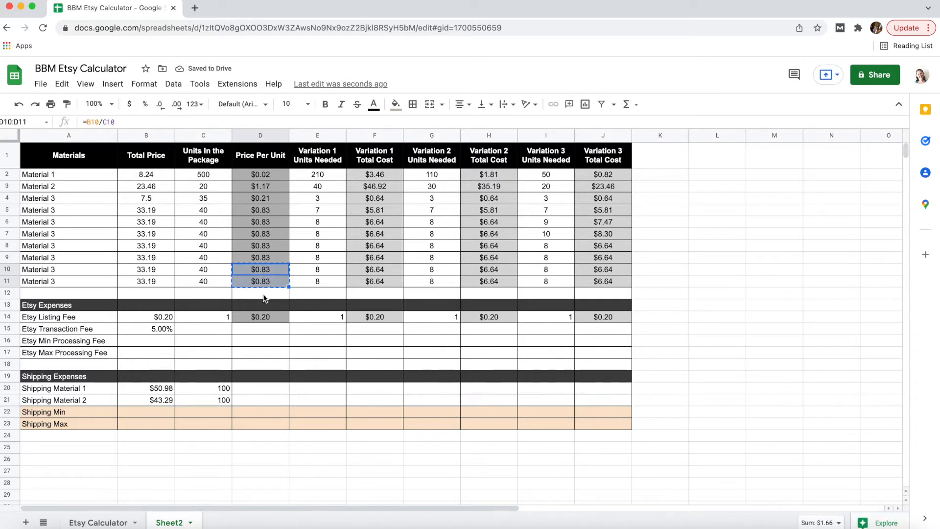
click(257, 388)
key(ctrl+v)
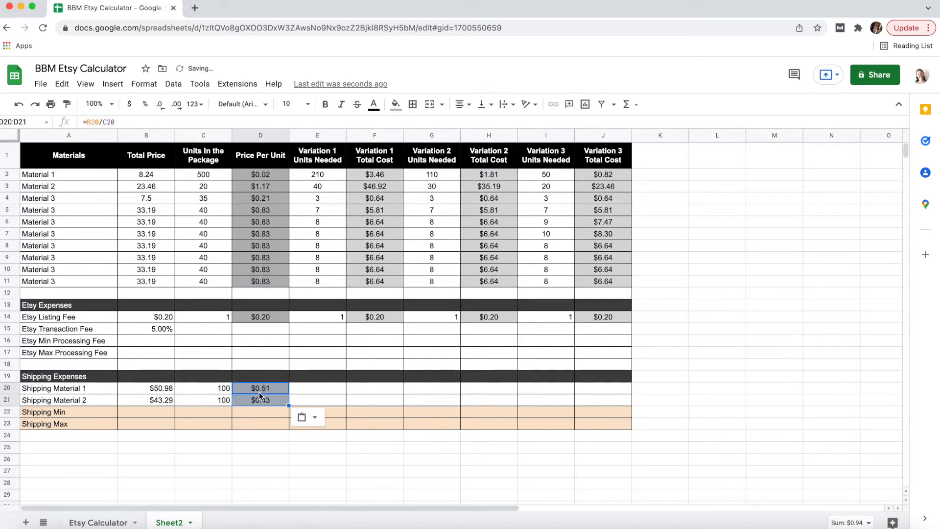
- Enter Variation 1 units needed of 0 for Shipping Material 1 in E20 and 1 for Shipping Material 2 in E21
click(310, 400)
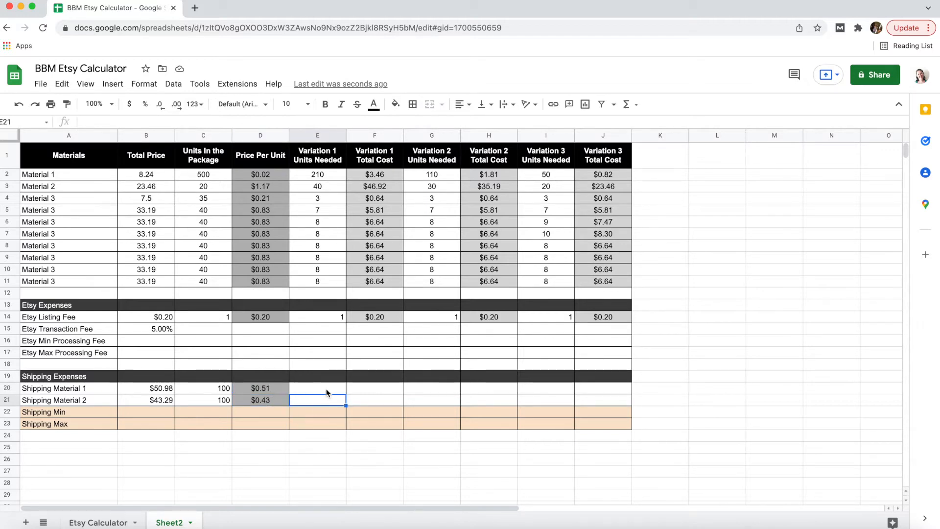
click(327, 392)
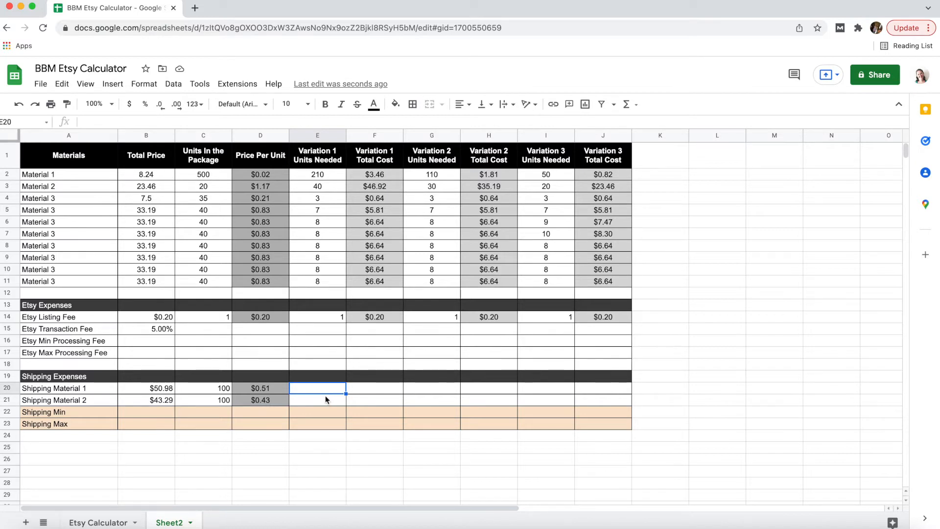
text(0)
key(Return)
text(1)
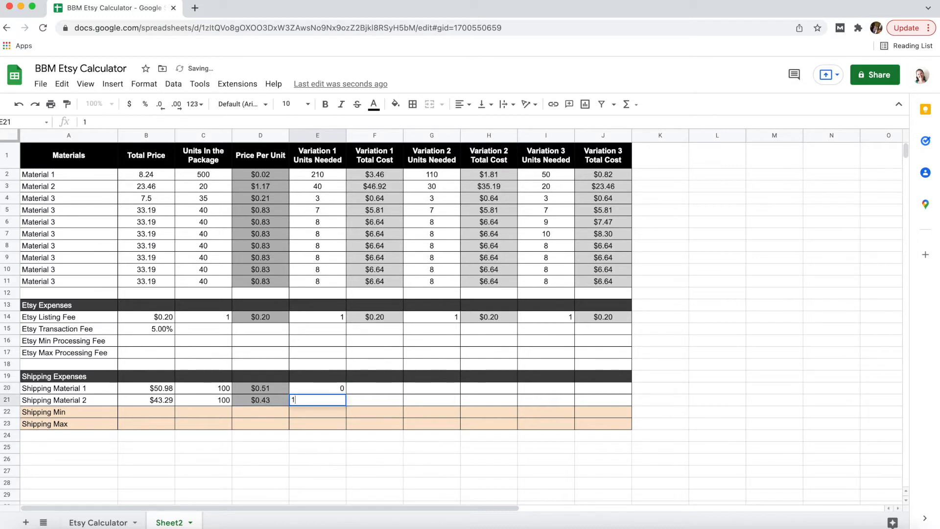
key(Return)
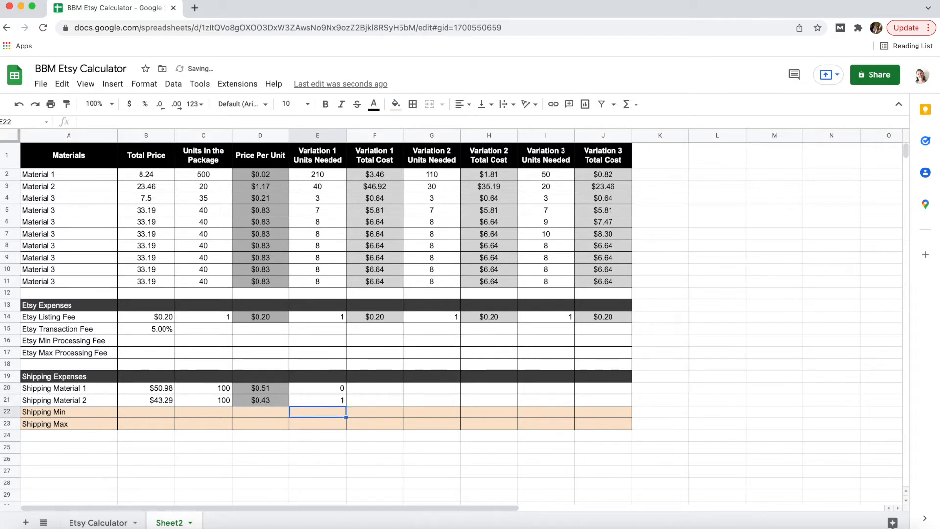
- Enter Variation 2 units needed of 1 for Shipping Material 1 in G20 and 0 for Shipping Material 2 in G21
click(437, 391)
text(1)
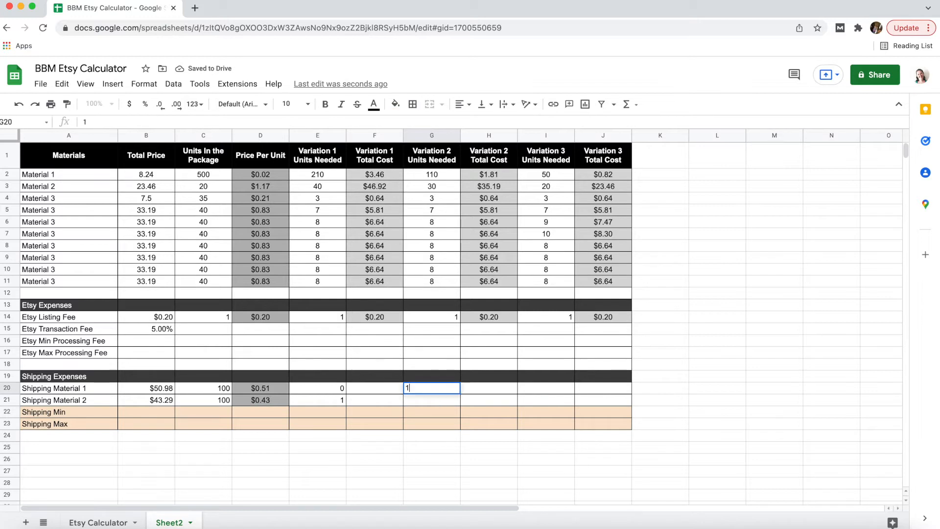
key(Return)
text(0)
key(Return)
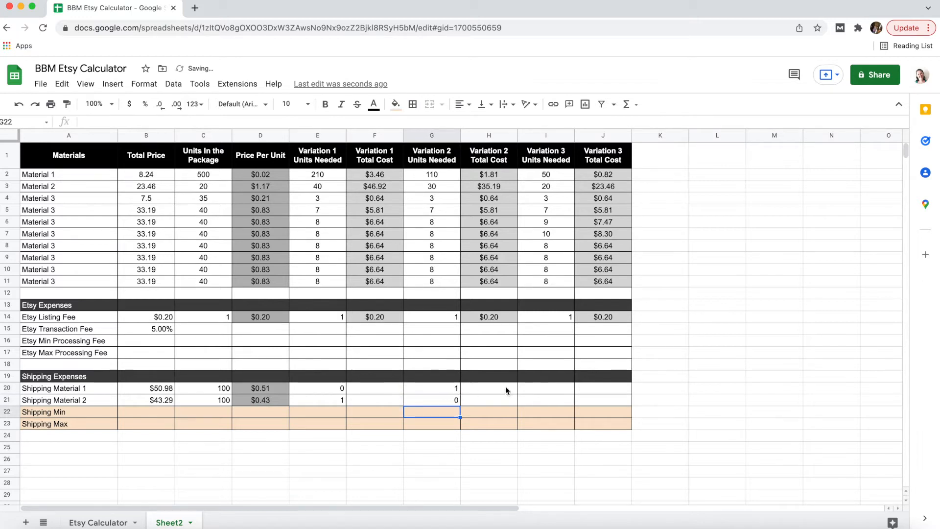
- Enter Variation 3 units needed of 1 for Shipping Material 1 in I20 and 0 for Shipping Material 2 in I21
click(563, 388)
text(1)
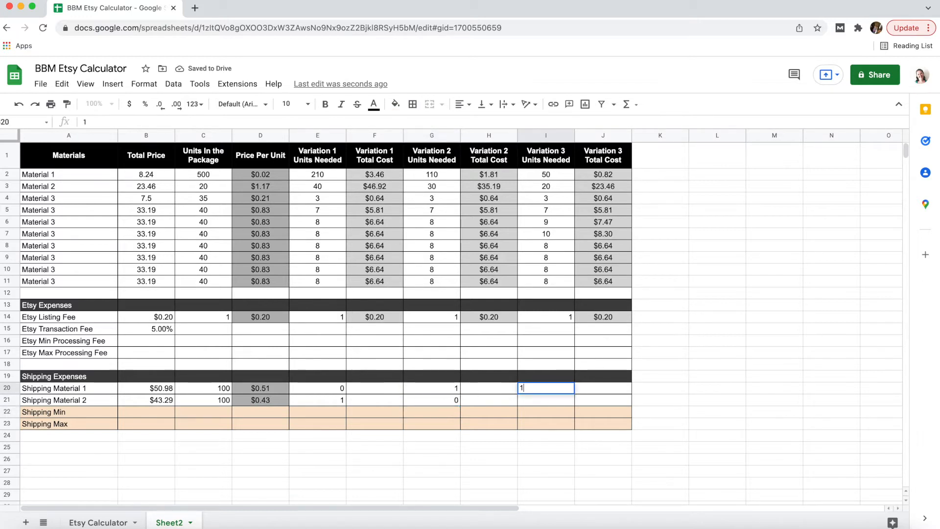
key(Return)
text(0)
key(Return)
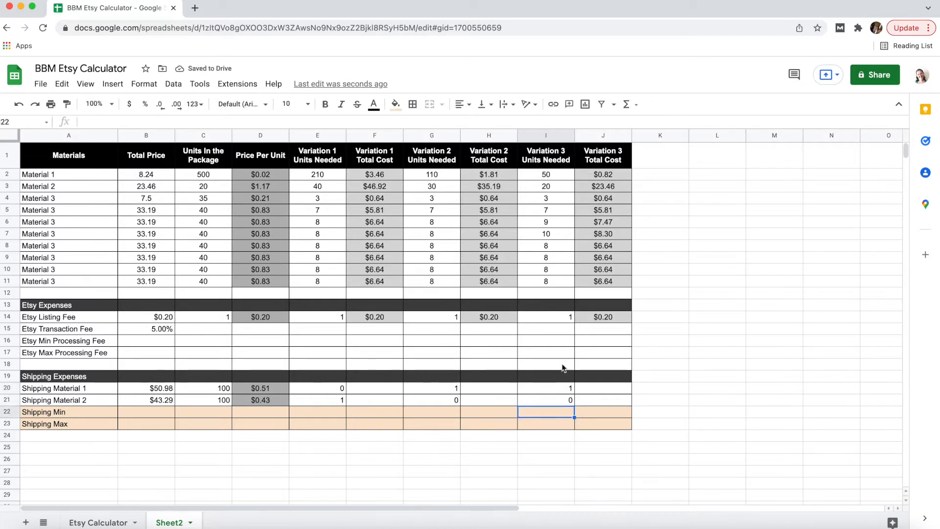
- Copy the Variation 1 total cost formula from F11 to the shipping material rows in F20:F21
click(376, 281)
key(ctrl+c)
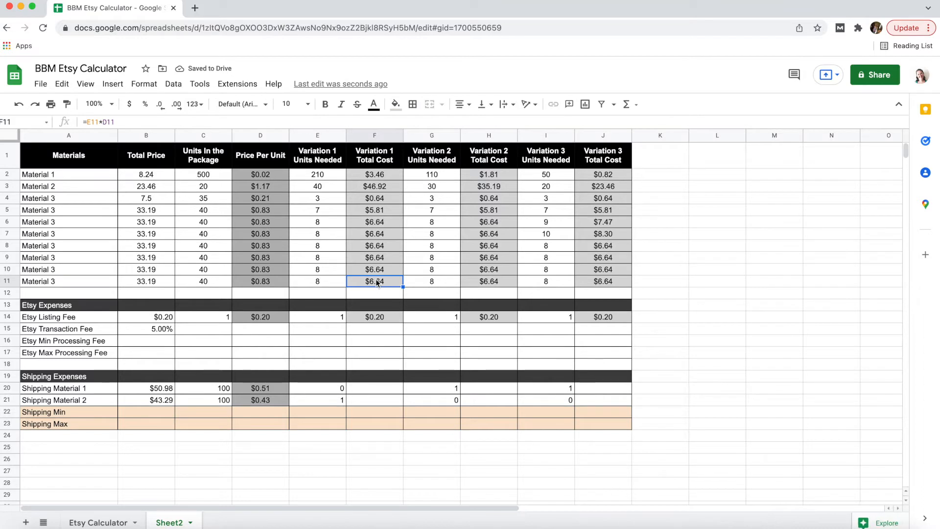
drag(377, 392, 377, 398)
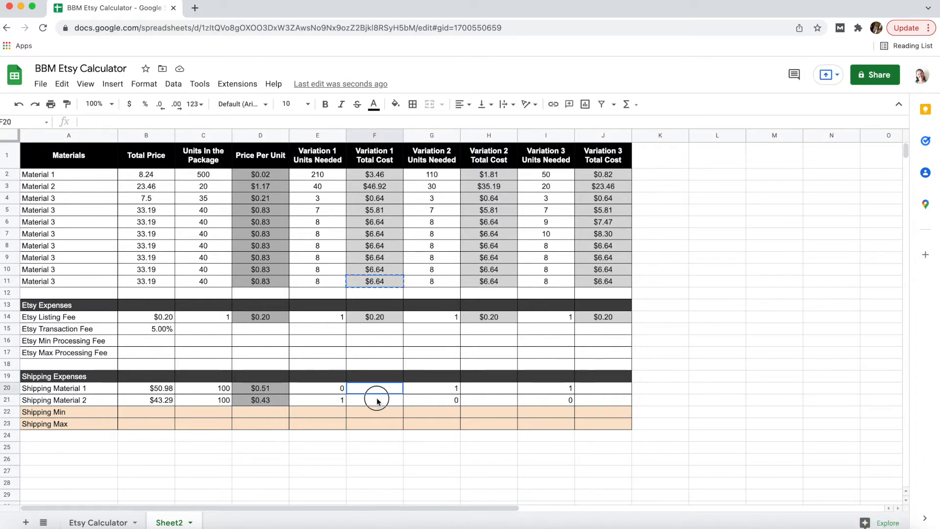
key(ctrl+v)
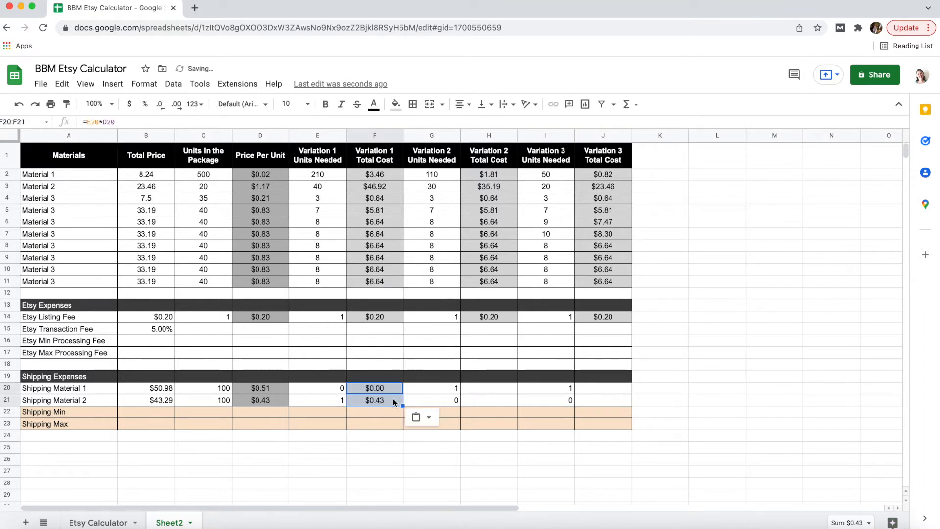
- Copy the Variation 2 total cost formula from H11 to the shipping material rows in H20:H21
click(507, 280)
key(ctrl+c)
drag(493, 388, 492, 397)
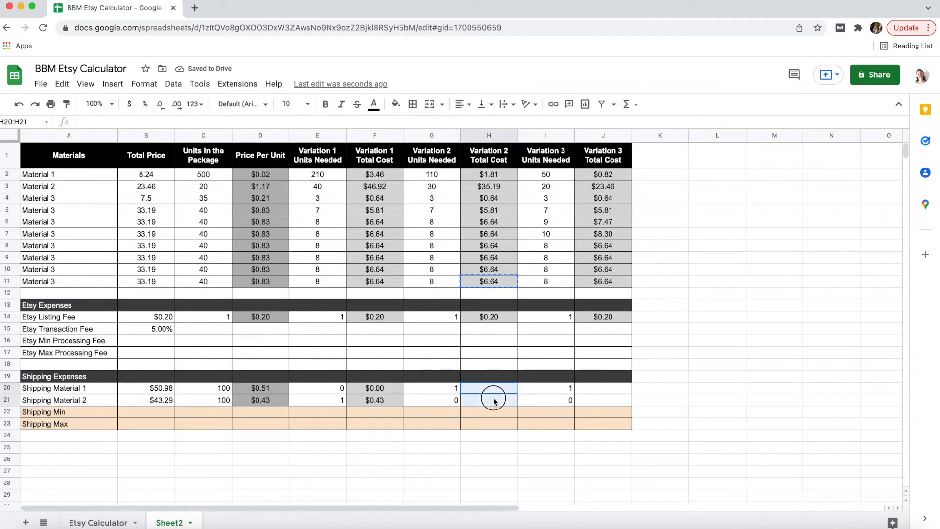
key(ctrl+v)
- Copy the Variation 3 total cost formula from J11 to the shipping material rows in J20:J21
click(598, 282)
key(ctrl+c)
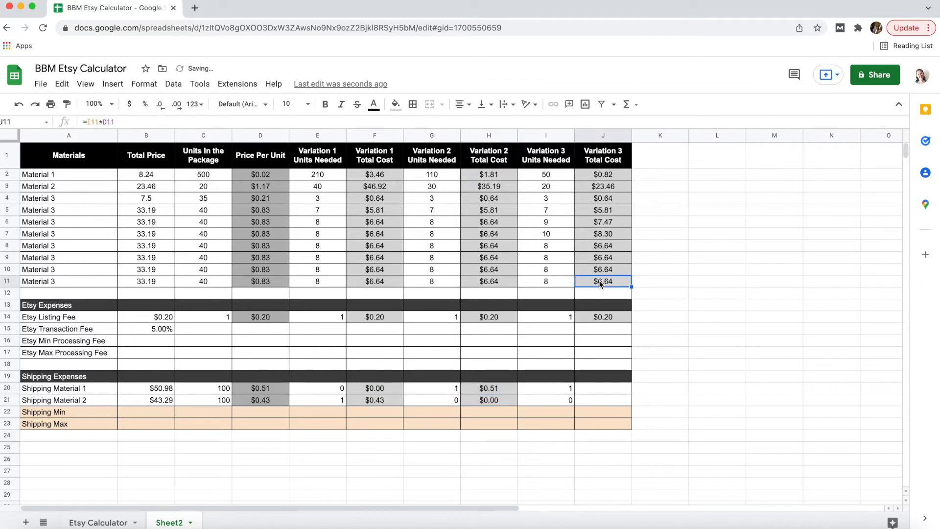
drag(608, 390, 607, 397)
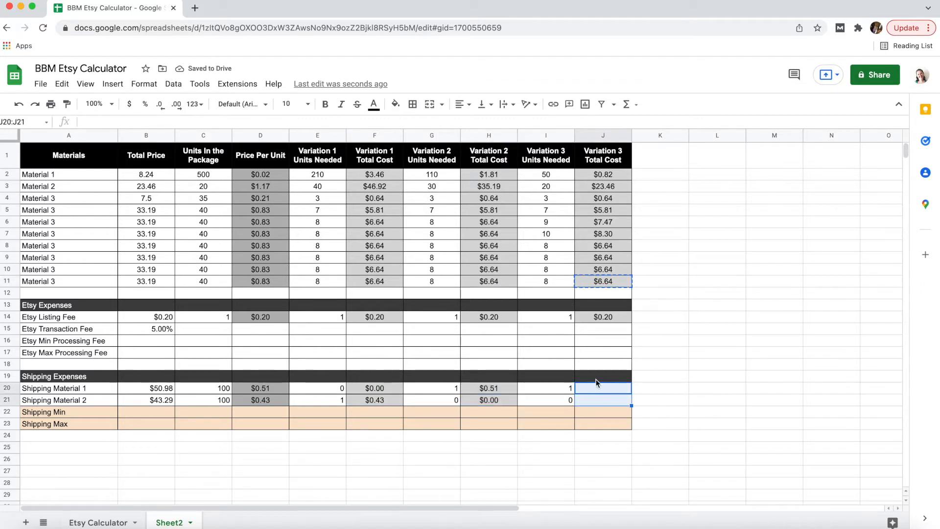
key(ctrl+v)
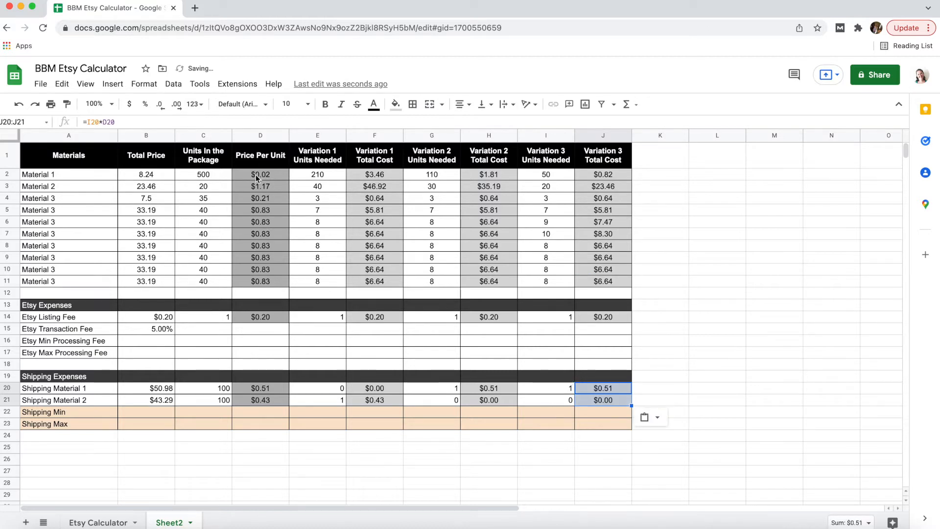
key(Return)
click(304, 449)
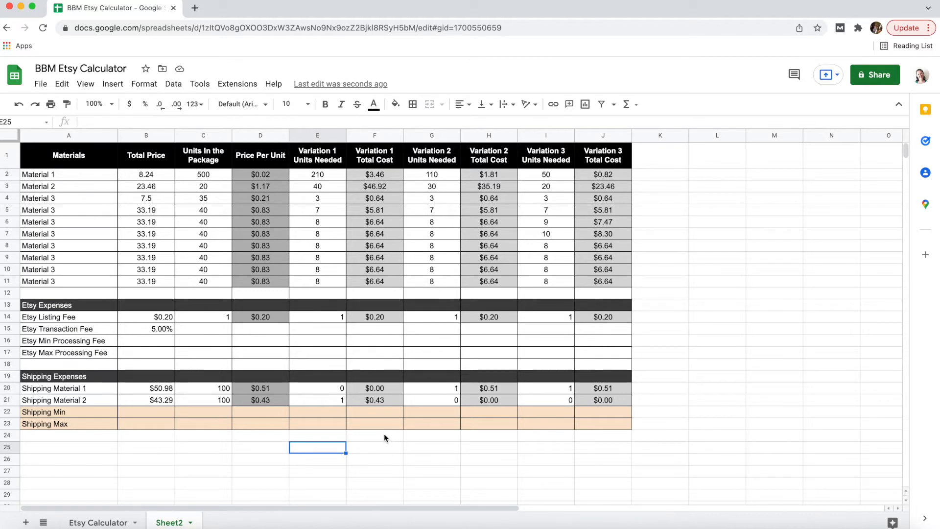
- Try dark grey fill colours on the blank price-per-unit cells D12 and D15:D18
click(274, 293)
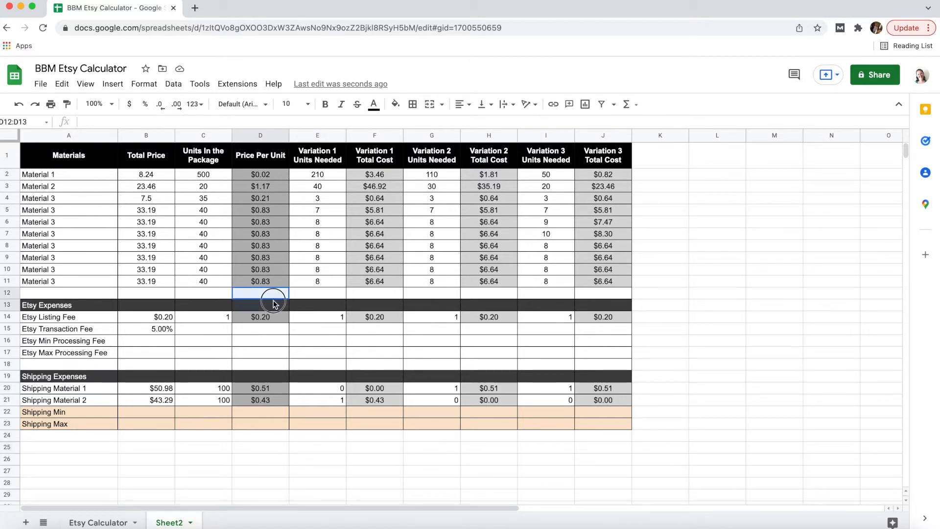
click(397, 104)
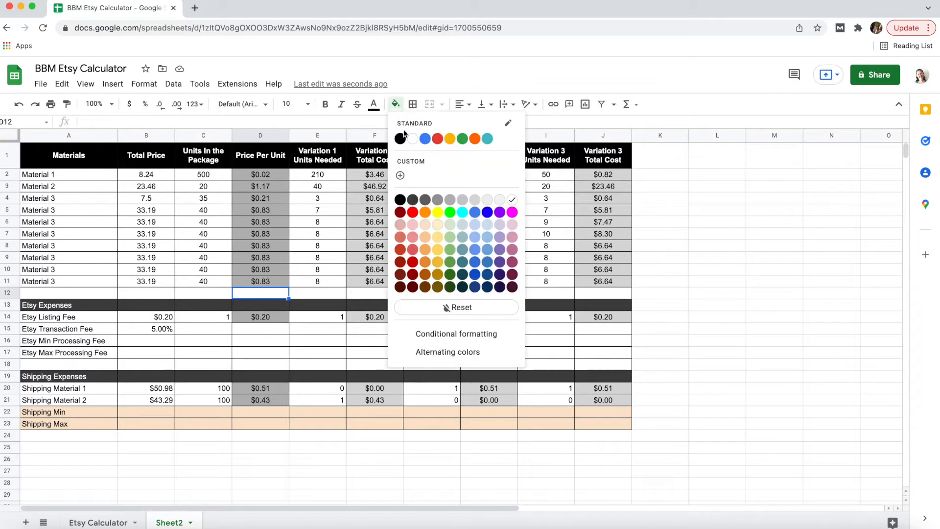
click(418, 201)
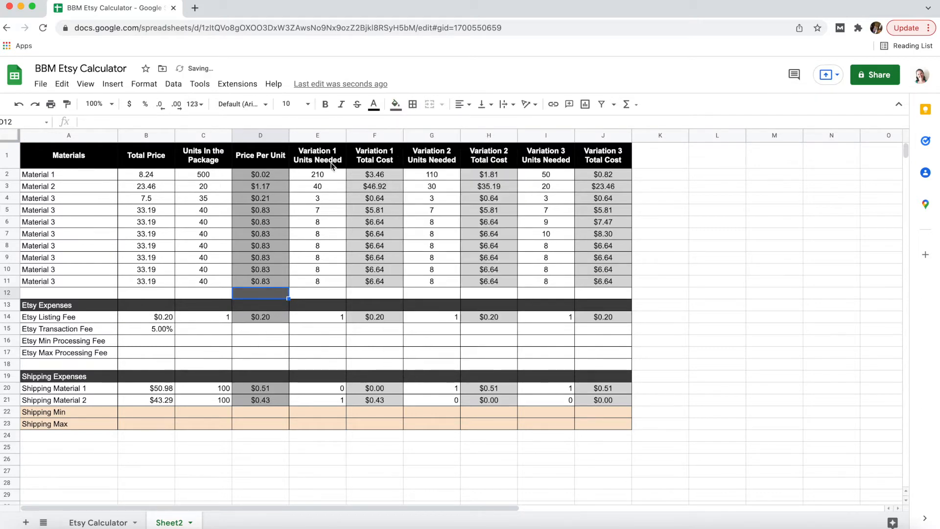
click(395, 104)
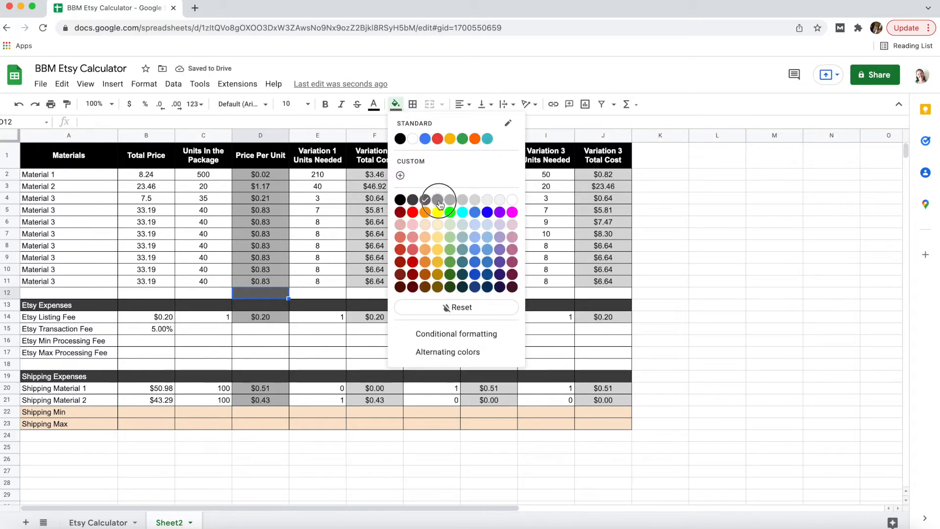
click(437, 200)
drag(272, 327, 273, 365)
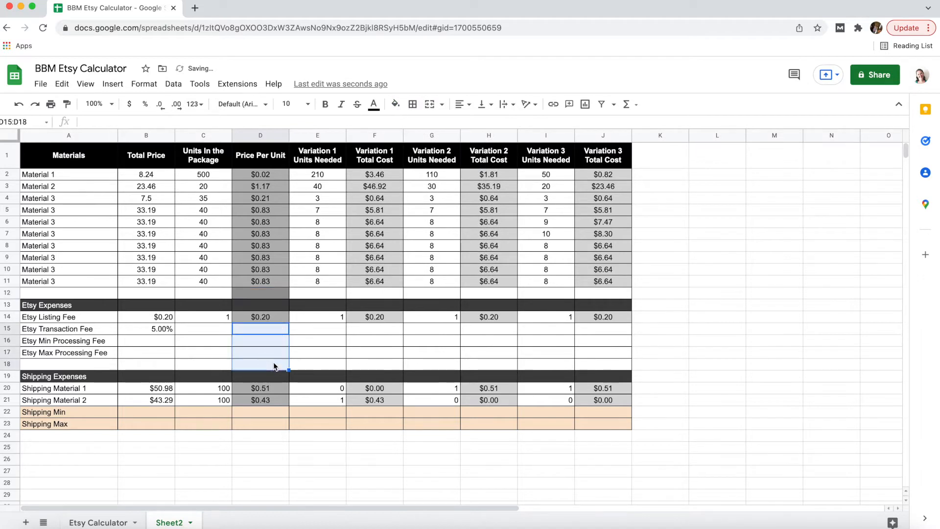
click(396, 104)
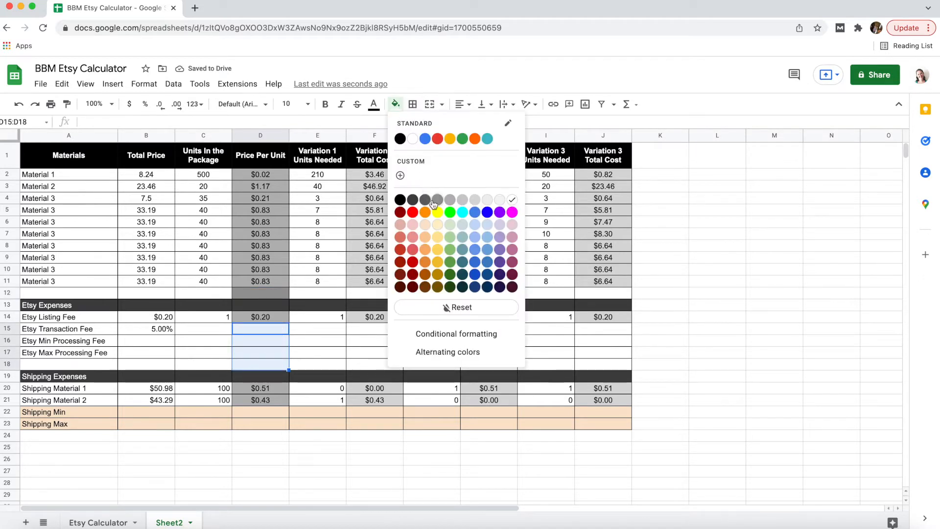
click(426, 201)
click(380, 293)
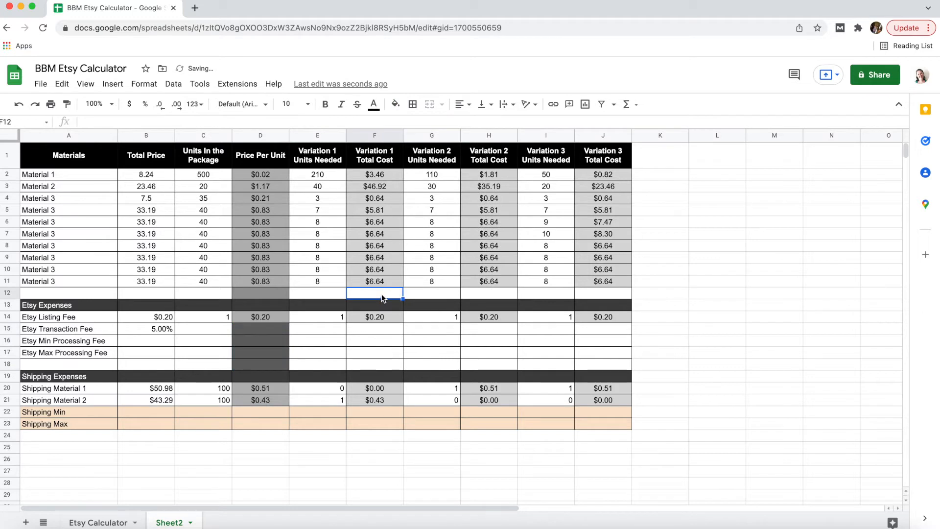
click(286, 297)
- Copy the formatting of price-per-unit cell D11 onto the blank cells D12 and D15:D18
click(277, 280)
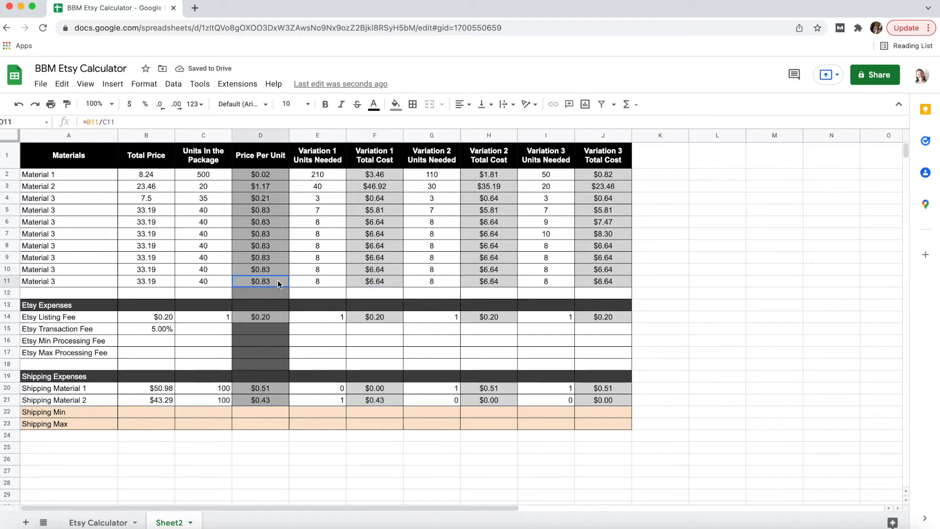
click(67, 104)
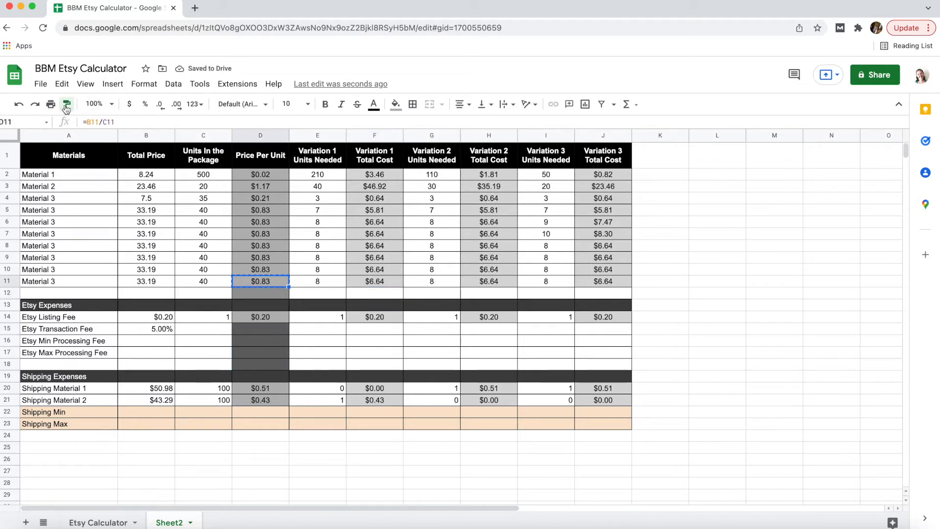
click(268, 293)
click(67, 104)
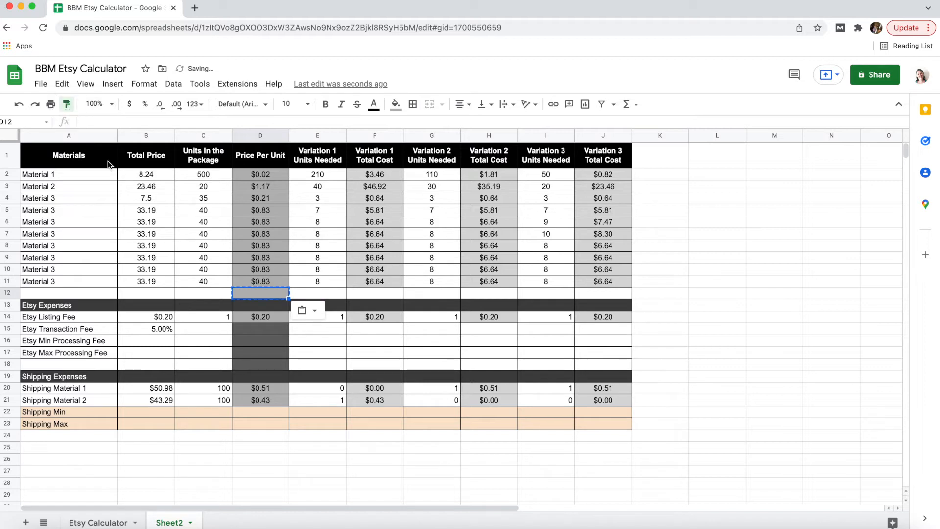
mouse_move(259, 328)
mouse_down()
mouse_move(258, 365)
mouse_move(270, 370)
mouse_up()
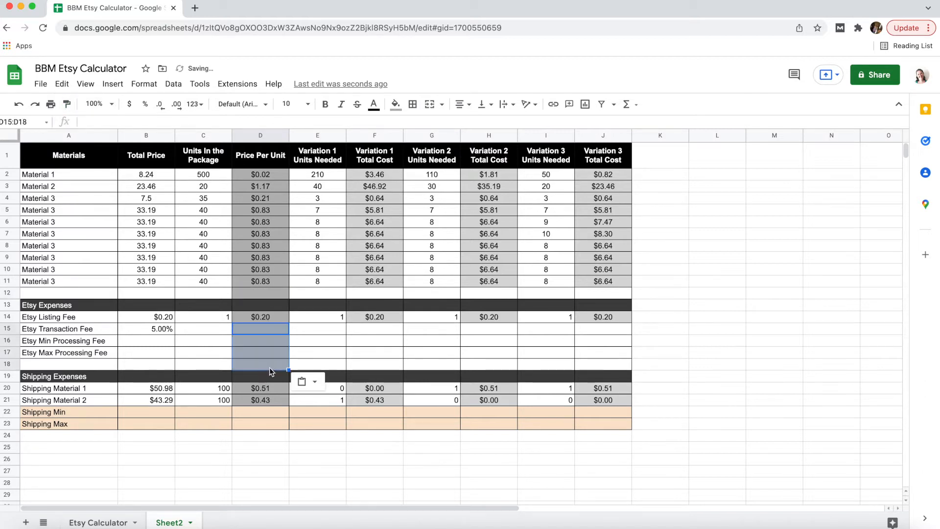
- Copy the formatting of Variation 1 total cost cell F11 onto the blank cells F12 and F15:F18
click(376, 281)
click(67, 104)
click(380, 293)
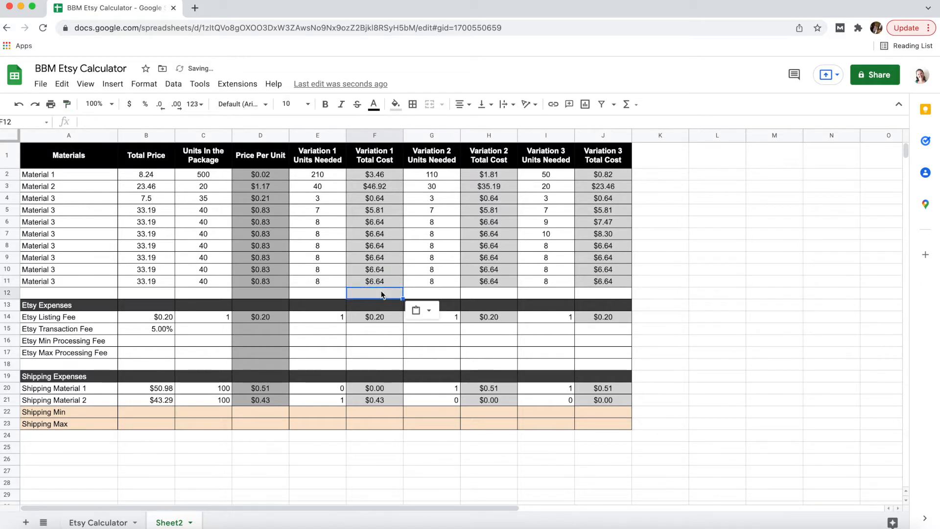
click(67, 104)
drag(350, 326, 360, 365)
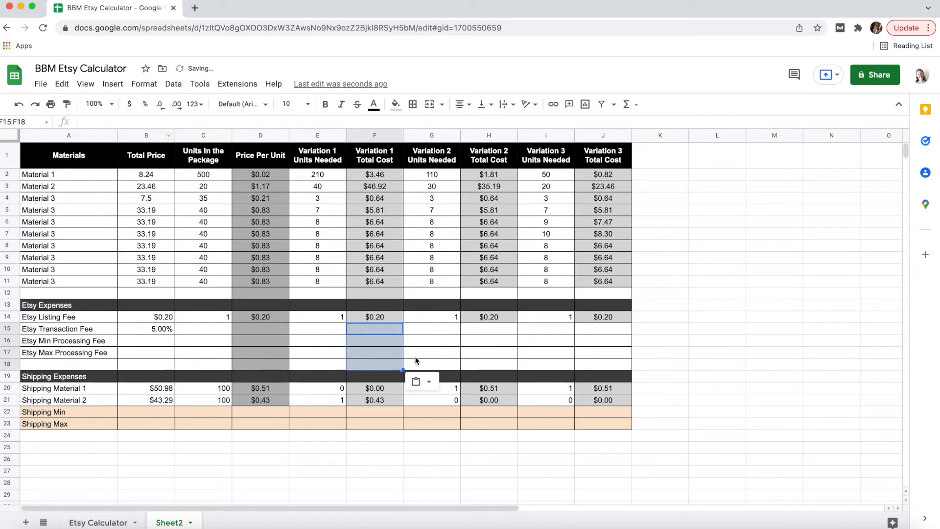
- Copy the formatting of F15:F18 onto the Variation 2 and 3 total cost cells H15:H18 and J15:J18
click(67, 104)
drag(478, 333, 480, 363)
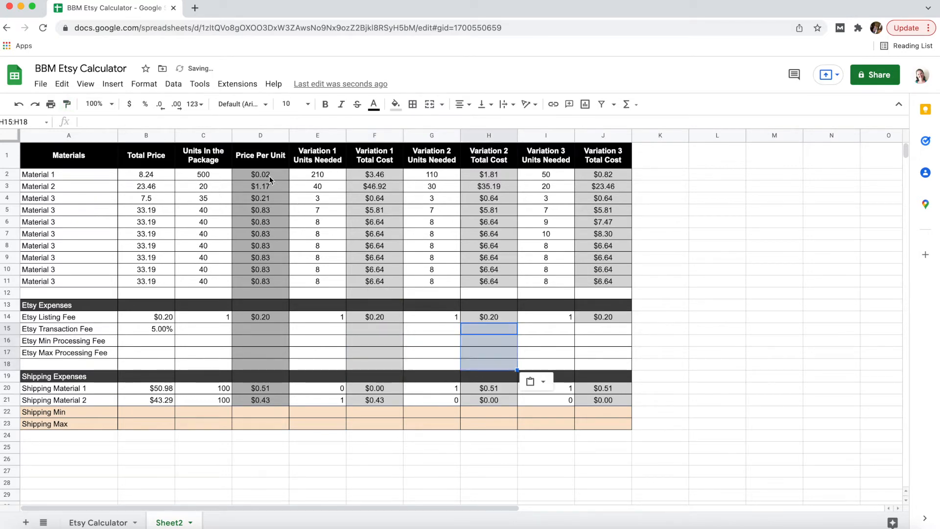
click(67, 104)
drag(616, 328, 618, 368)
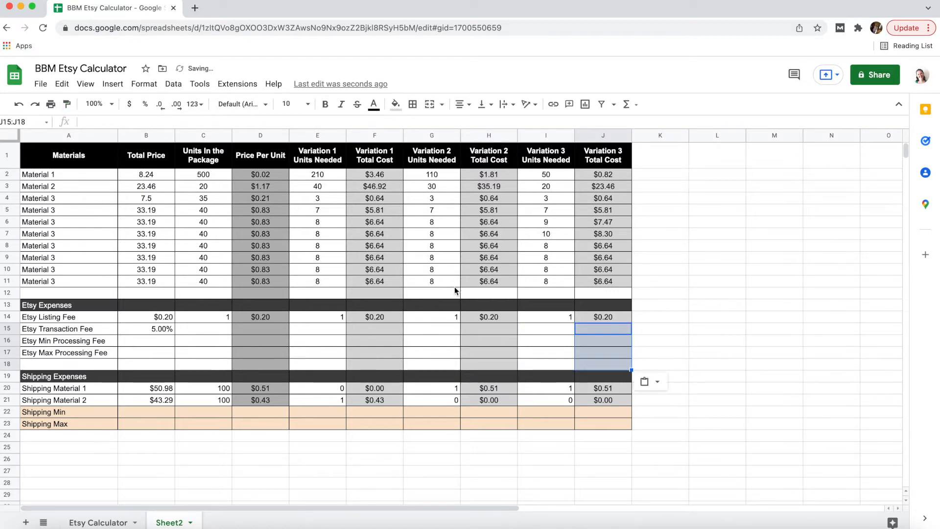
- Copy the formatting of Variation 2 total cost cell H11 onto the blank cells H12 and J12
click(469, 286)
click(67, 103)
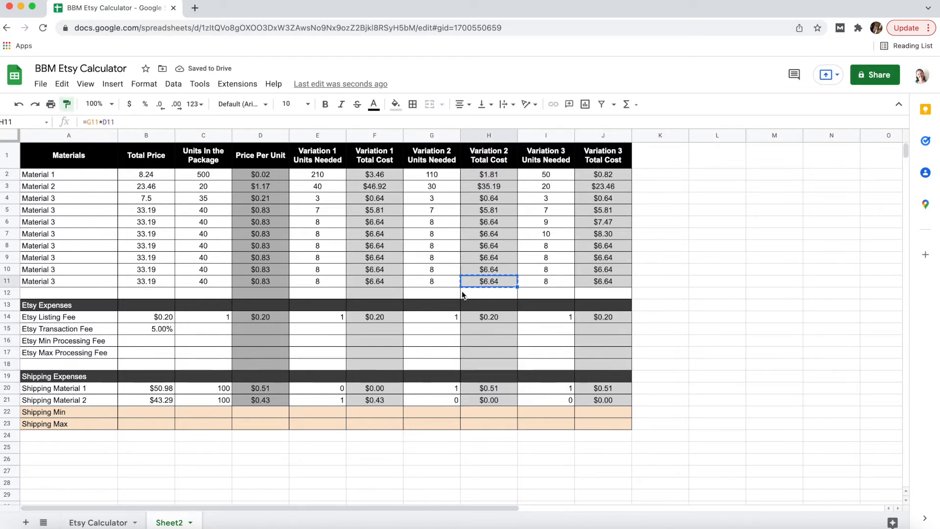
click(478, 292)
click(67, 104)
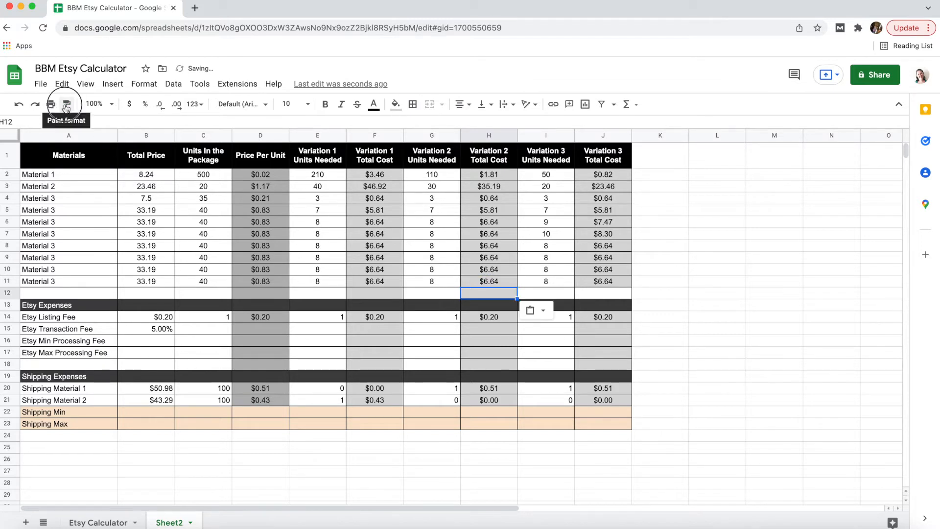
click(607, 293)
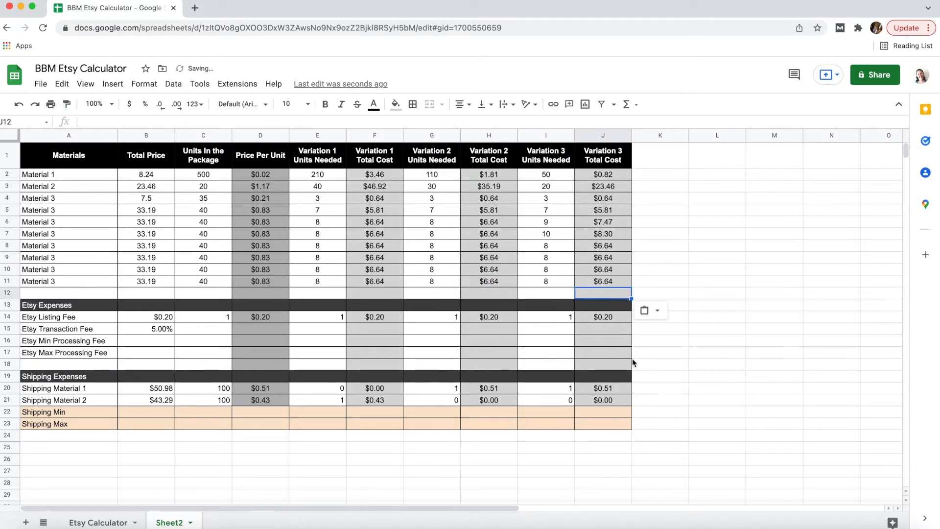
click(657, 366)
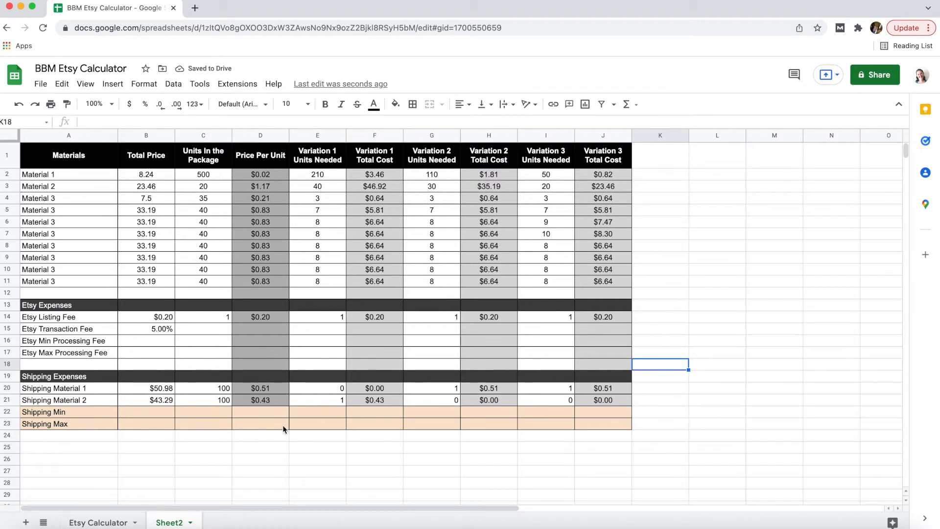
- Enter the labels Min Expense in E25 and Max Expense in E26 below the shipping section
click(317, 451)
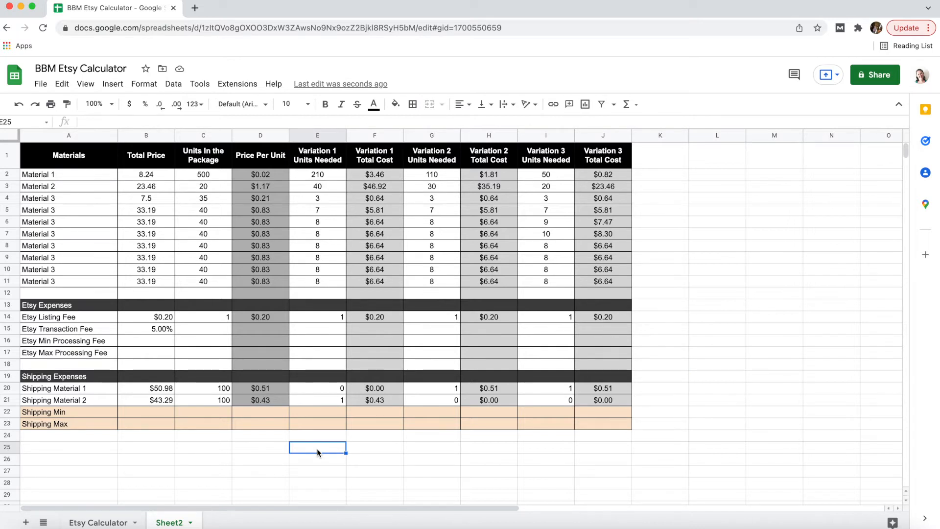
text(Min Expense)
key(Return)
text(Max)
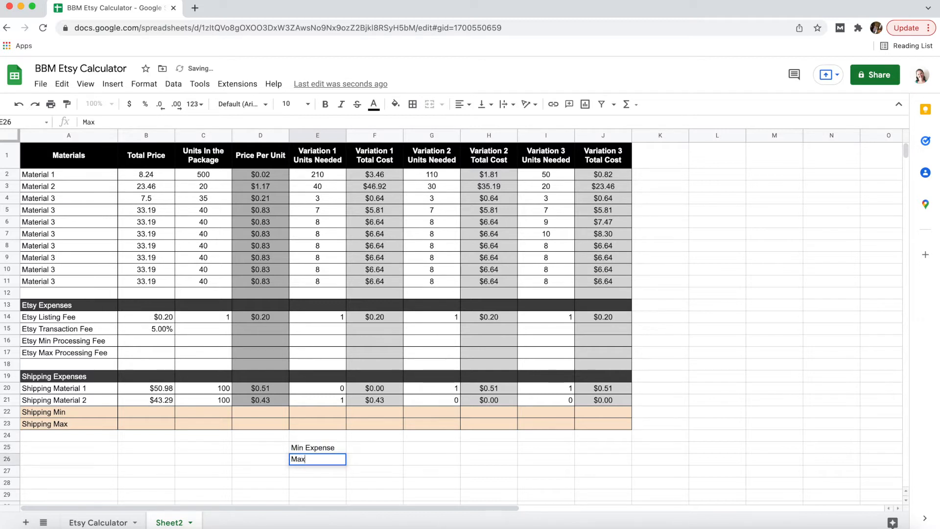
text( Expense)
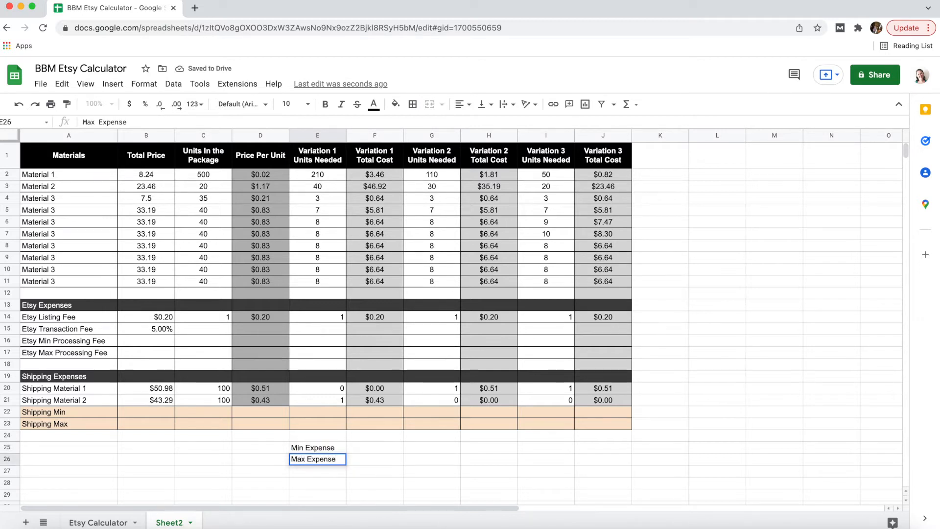
key(Return)
- Apply all borders to the expense summary cells E25:F26
drag(378, 448, 319, 460)
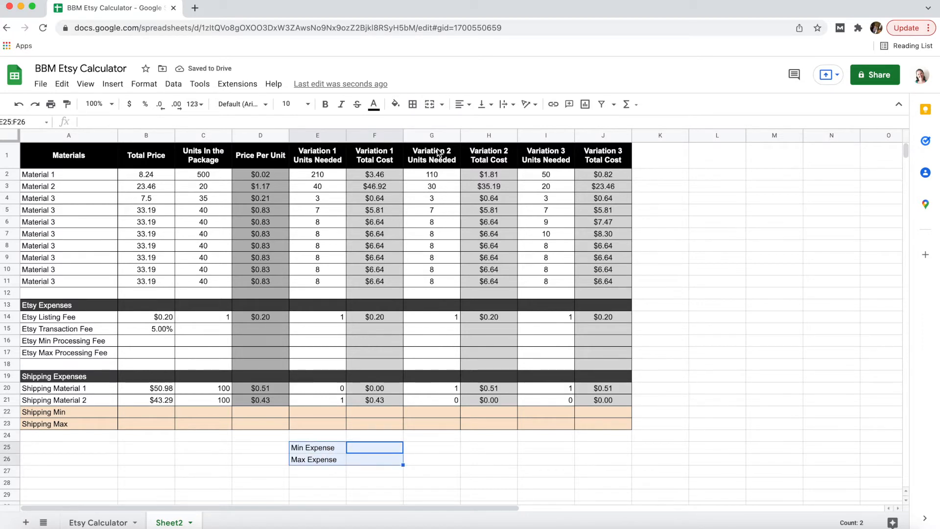
click(412, 104)
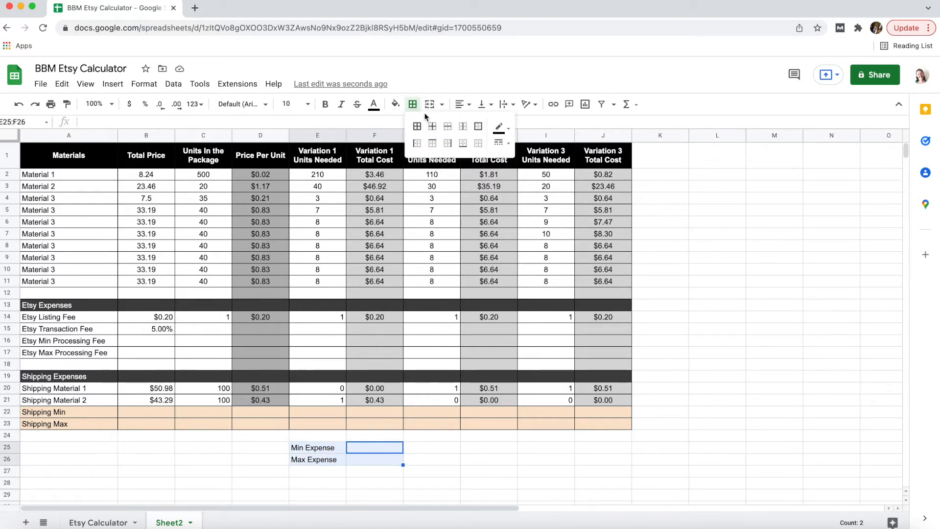
click(417, 126)
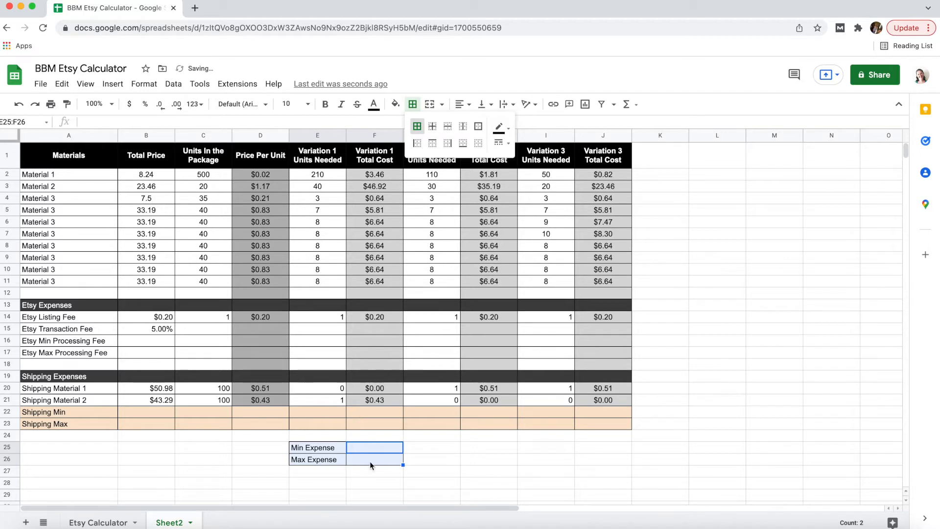
- Make the Min Expense and Max Expense labels in E25:E26 bold and right-aligned
click(325, 447)
shift+click(324, 458)
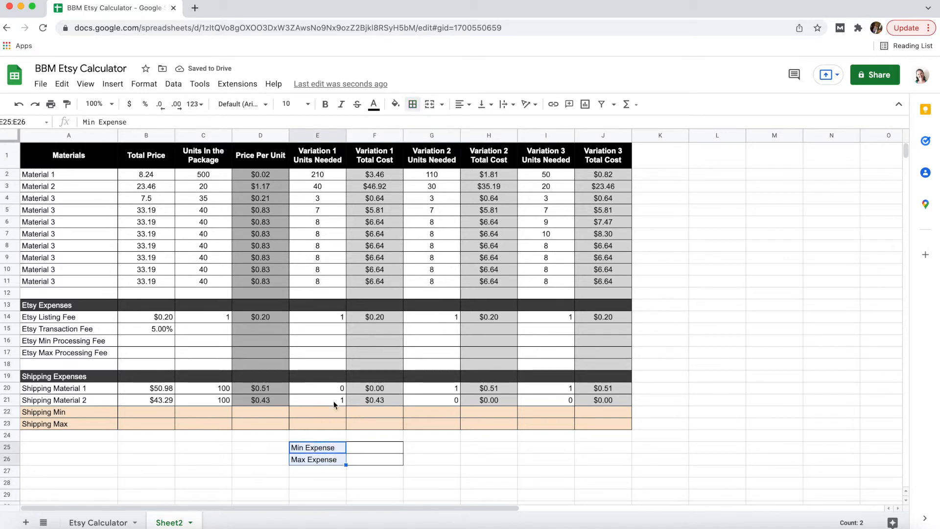
click(325, 104)
click(462, 104)
click(489, 127)
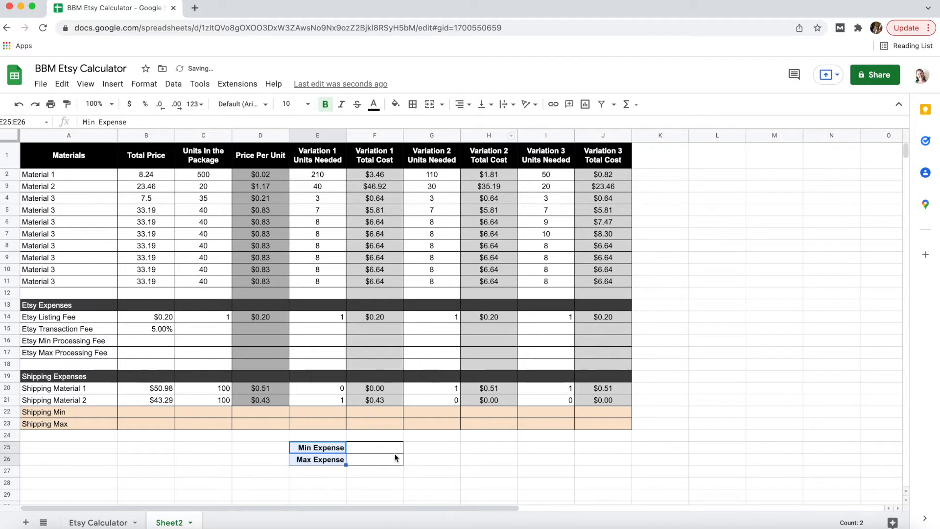
- Fill the blank Min and Max Expense result cells F25:F26 with yellow and format them as currency
click(422, 459)
click(363, 448)
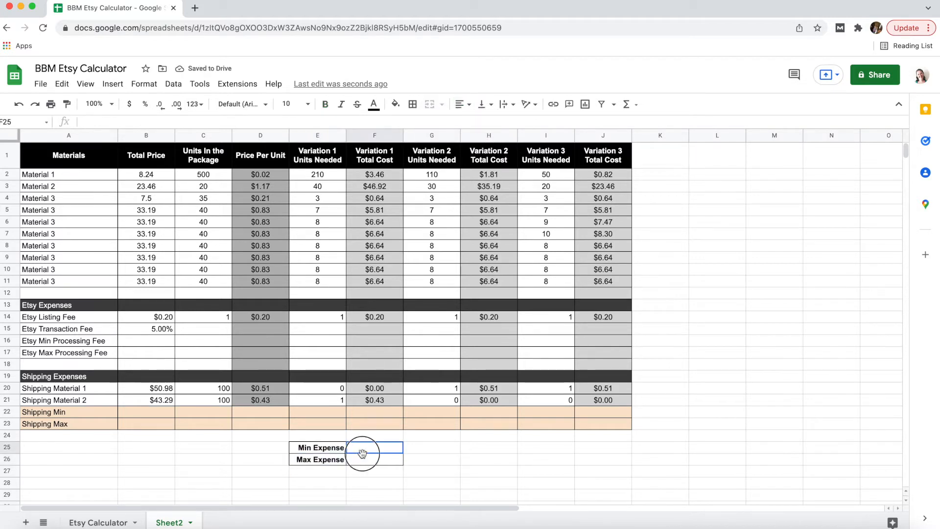
drag(363, 447, 363, 459)
click(397, 104)
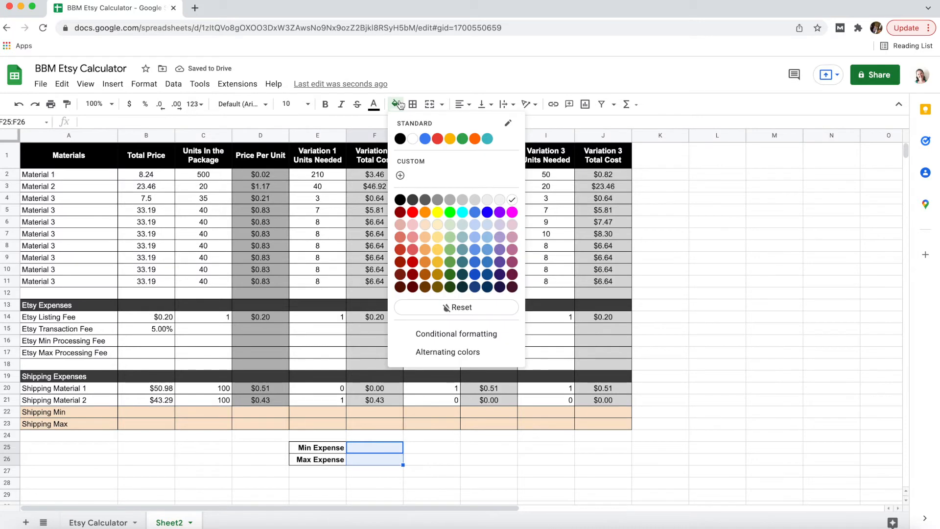
click(437, 212)
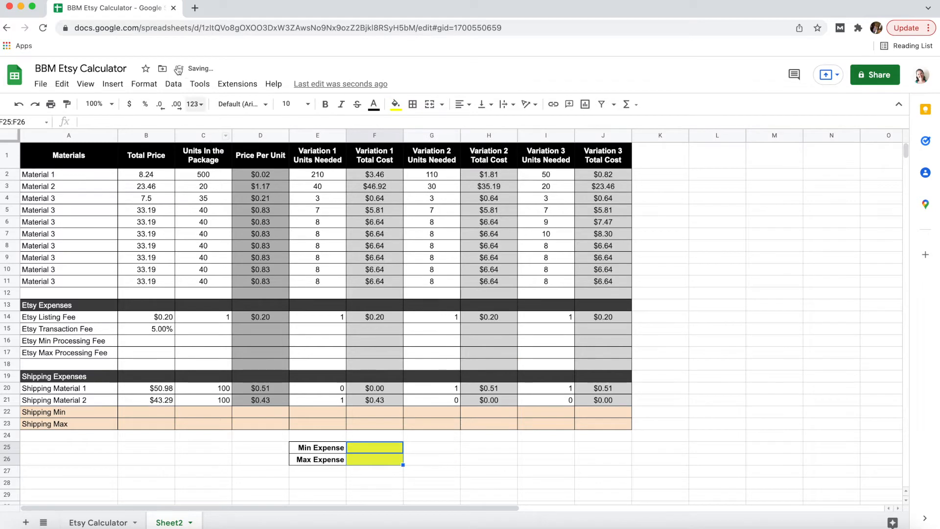
click(130, 105)
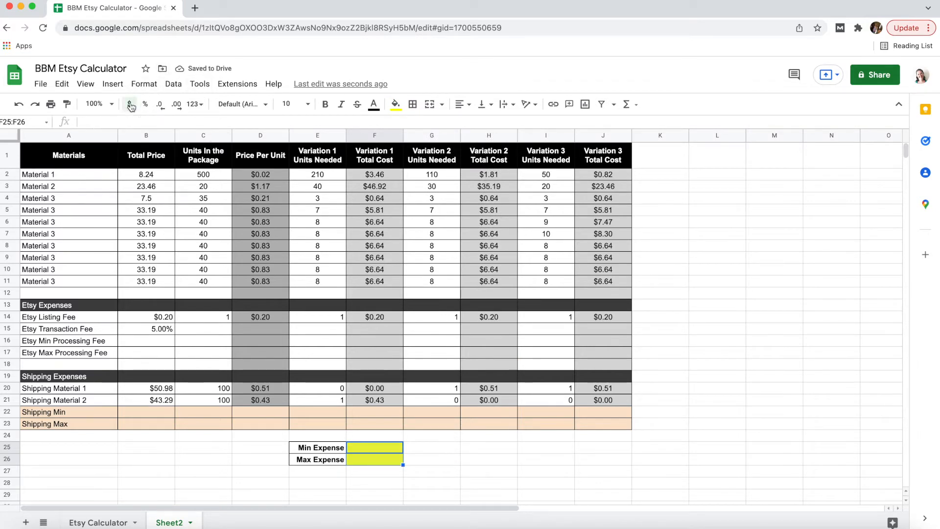
click(430, 434)
click(361, 448)
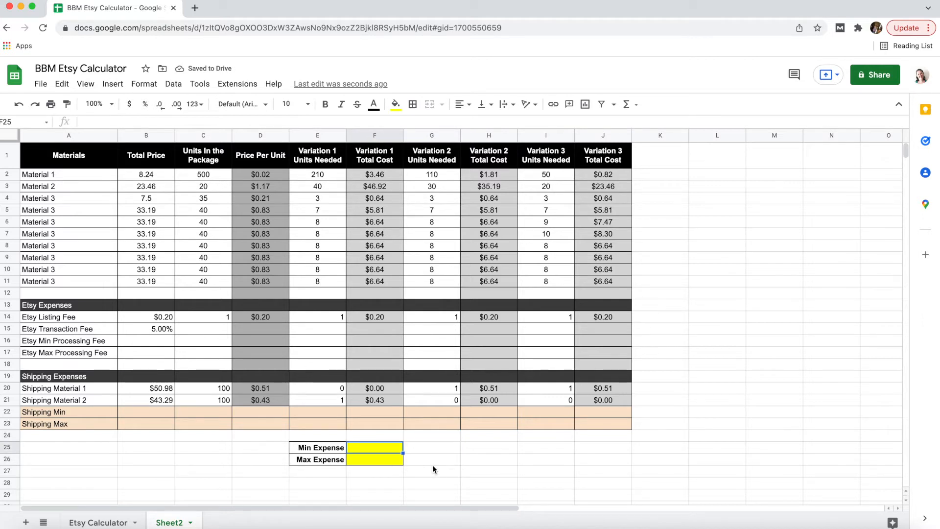
text(=)
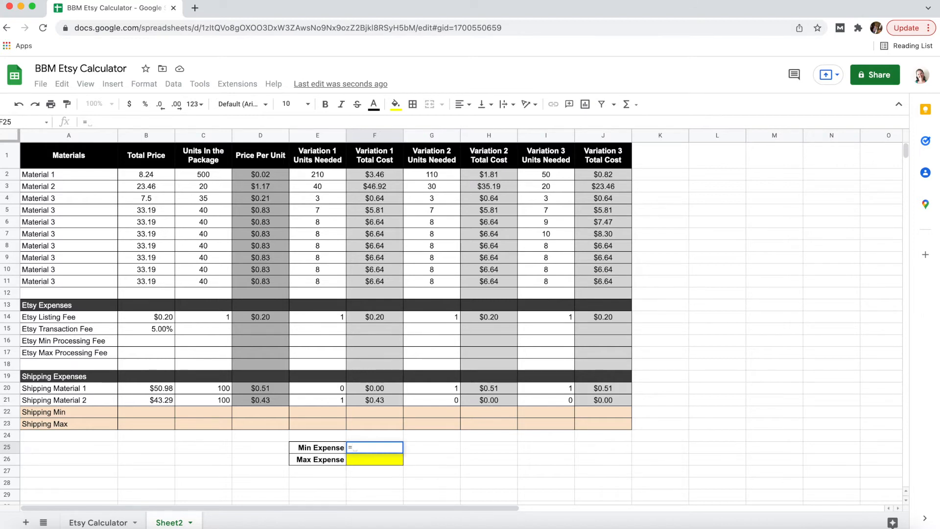
key(BackSpace)
key(Return)
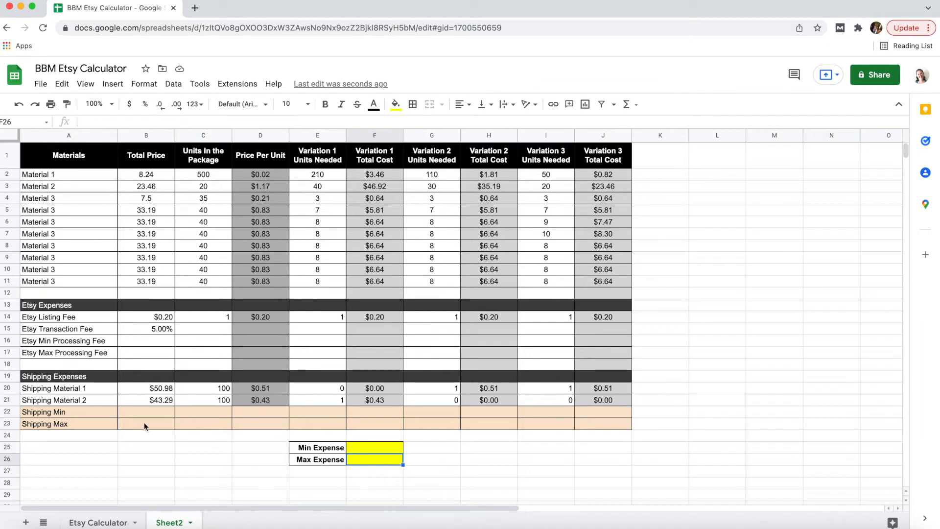
click(72, 422)
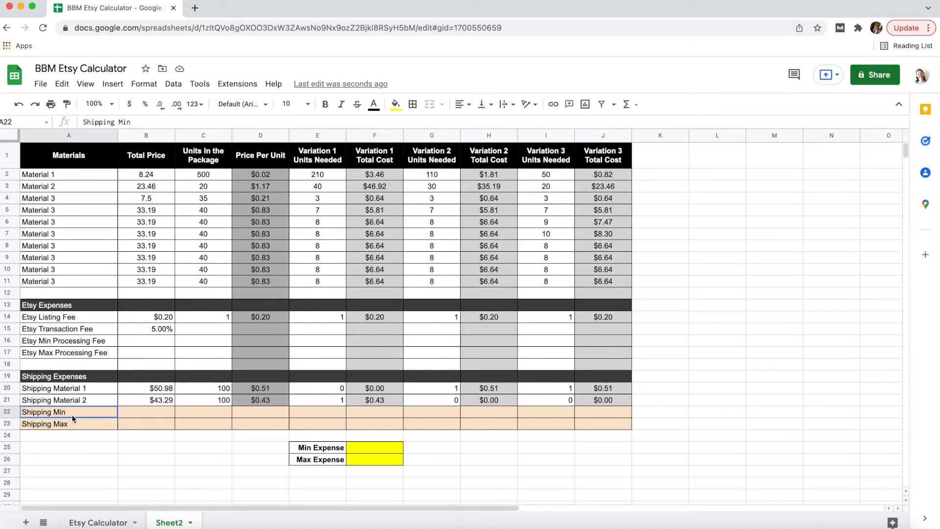
click(387, 424)
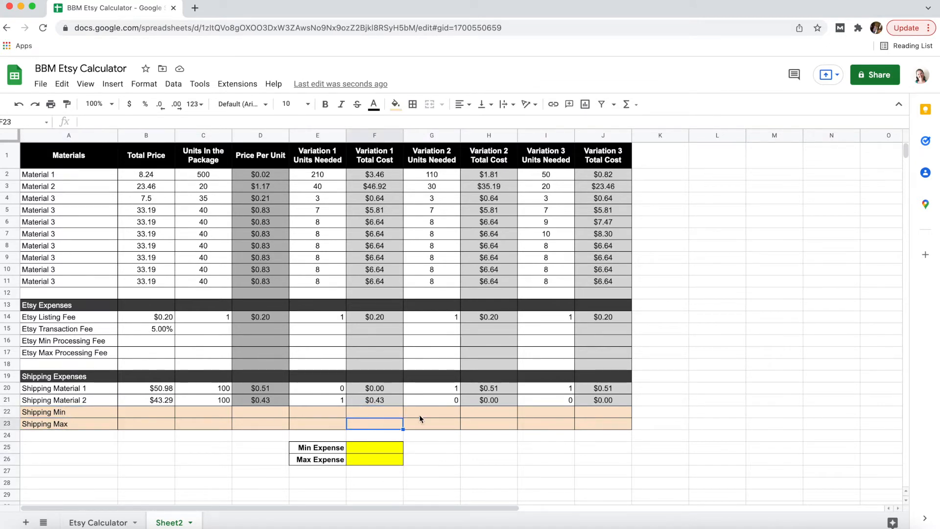
click(493, 409)
click(491, 421)
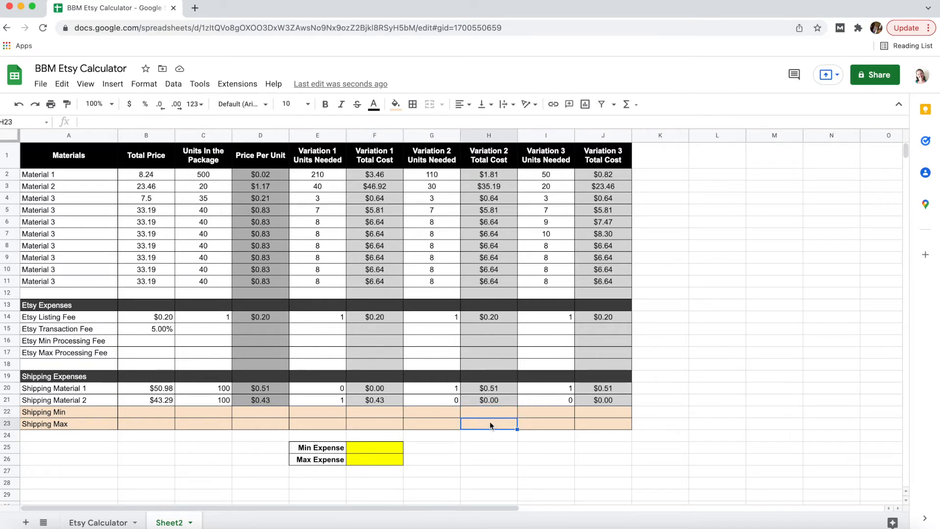
- Enter a Shipping Min of 6.00 and a Shipping Max of 15 for Variation 1 in F22:F23, formatted as currency
click(383, 413)
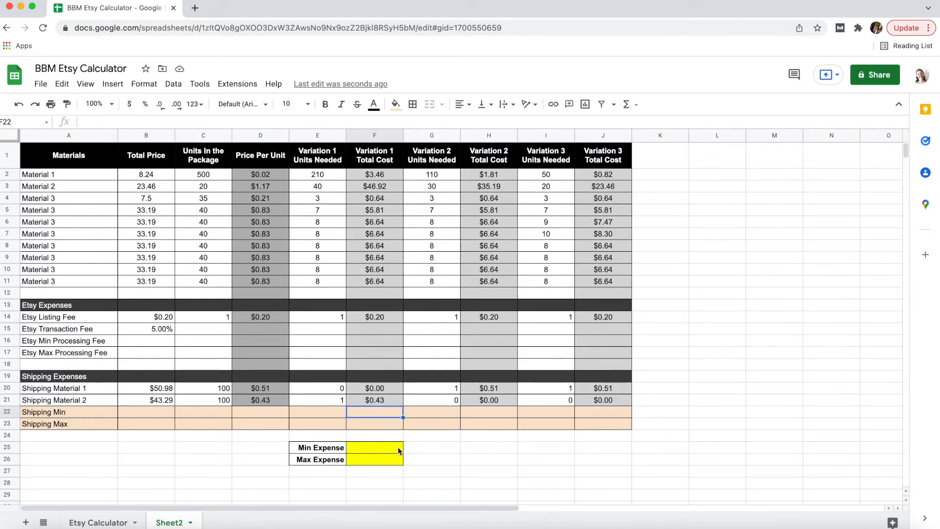
text(6.00)
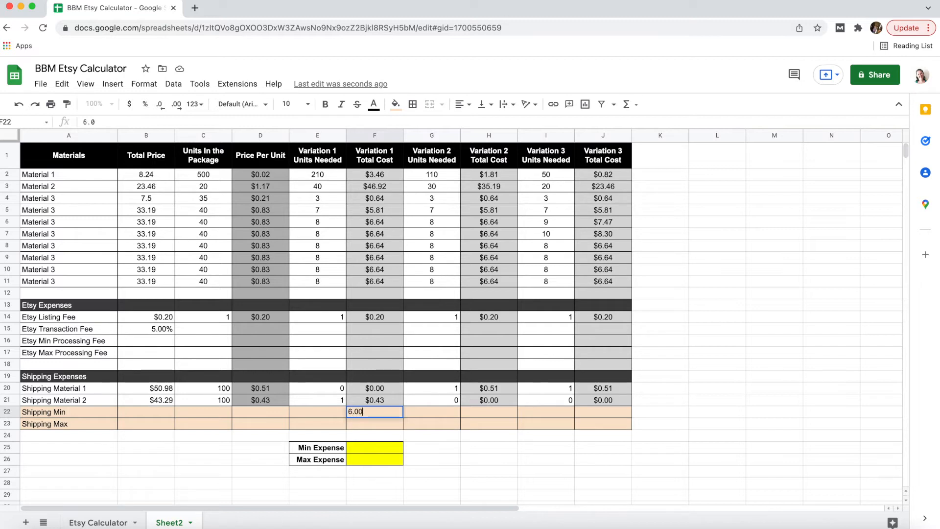
key(Return)
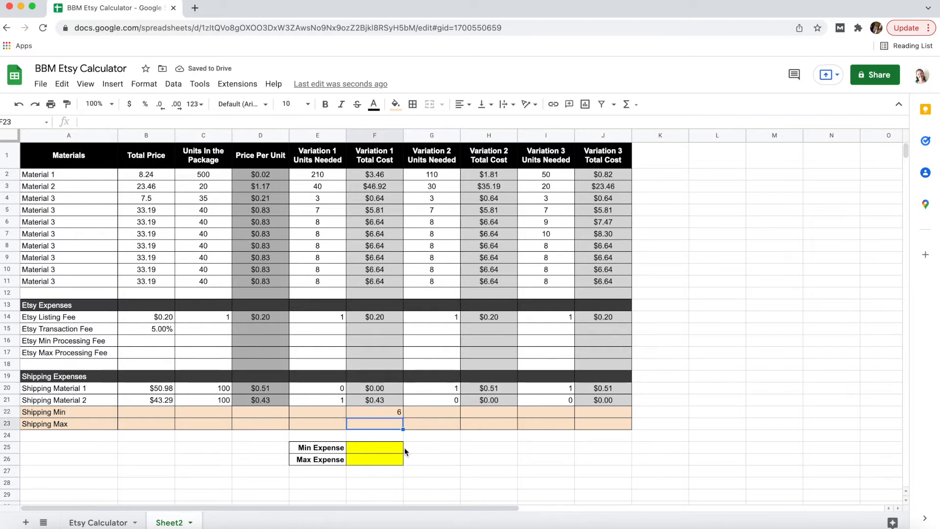
text(15)
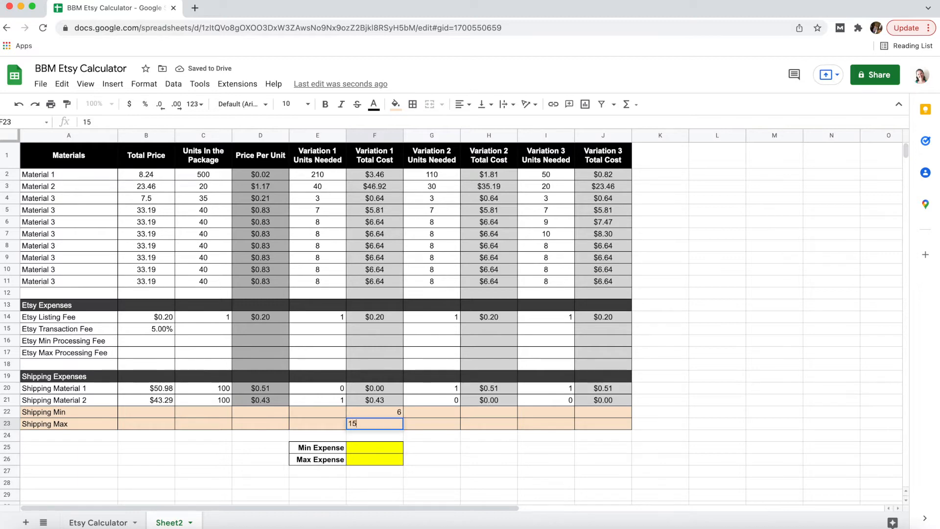
key(Return)
drag(392, 415, 392, 422)
click(129, 103)
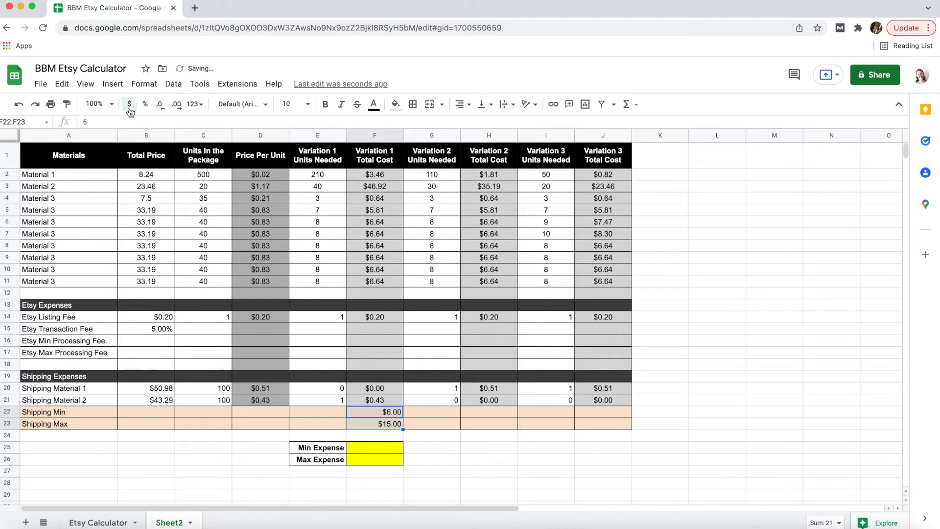
- Enter a Shipping Min of 6 and a Shipping Max of 12 for Variation 2 in H22:H23
click(495, 412)
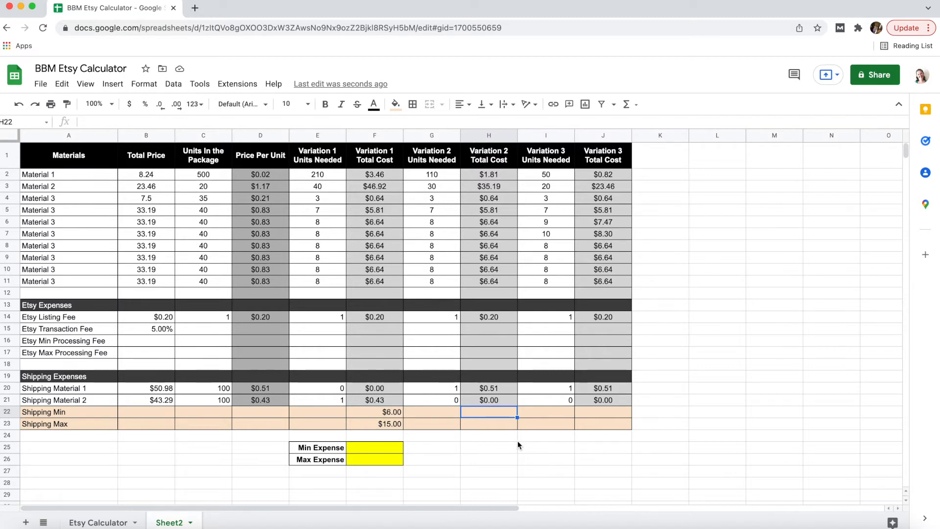
text(6)
key(Return)
text(12)
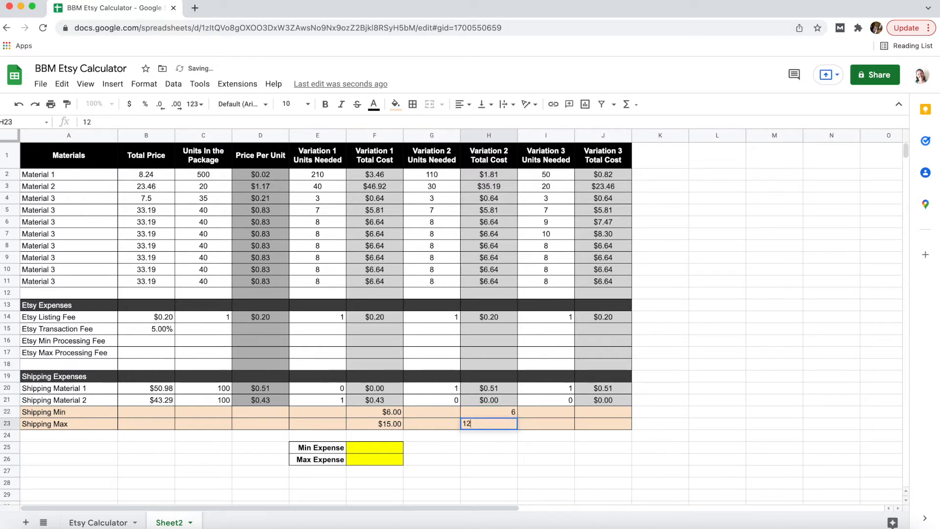
key(Return)
- Select the Variation 3 total cost cell J22 in the Shipping Min row
click(600, 410)
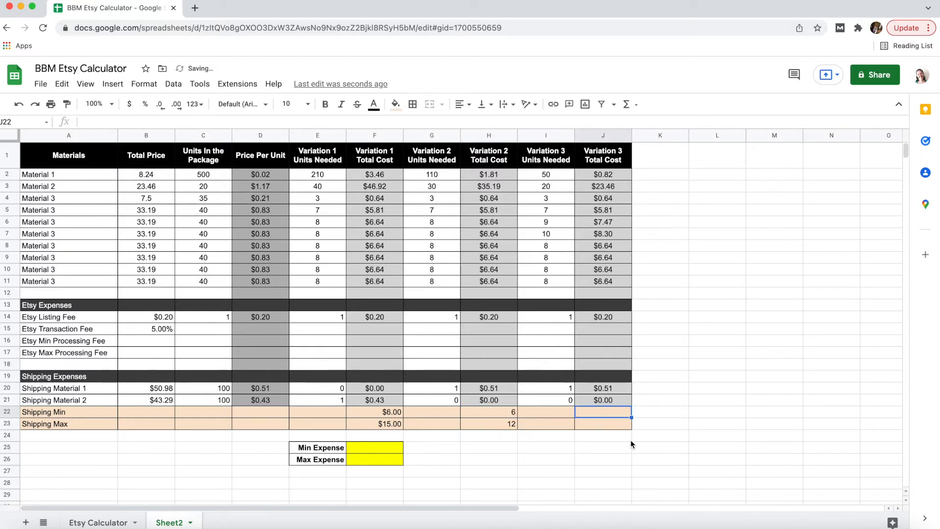
- Enter 6 as the Shipping Min and 12 as the Shipping Max in the Variation 3 Total Cost column
text(6)
key(Return)
text(12)
key(Return)
- Format the Shipping Min and Shipping Max costs for Variations 2 and 3 (H22:J23) as currency
drag(484, 413, 597, 422)
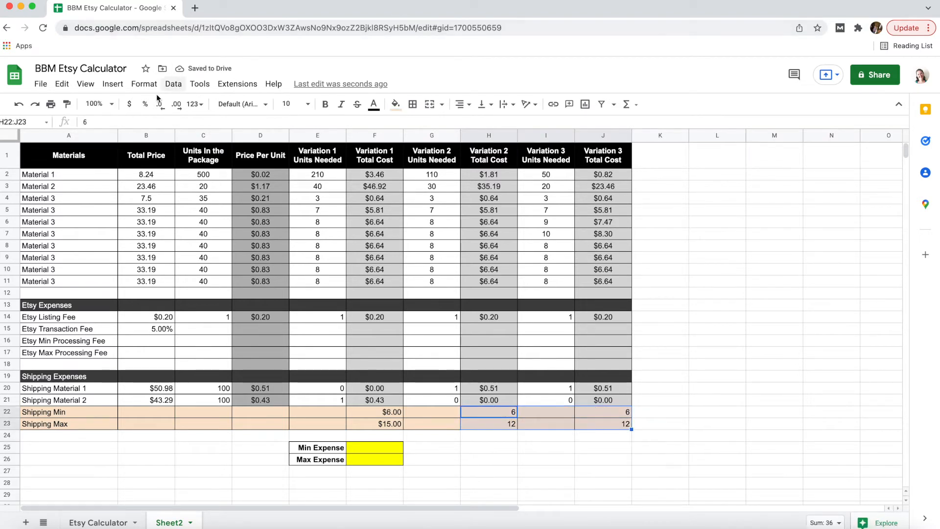
click(129, 104)
click(447, 459)
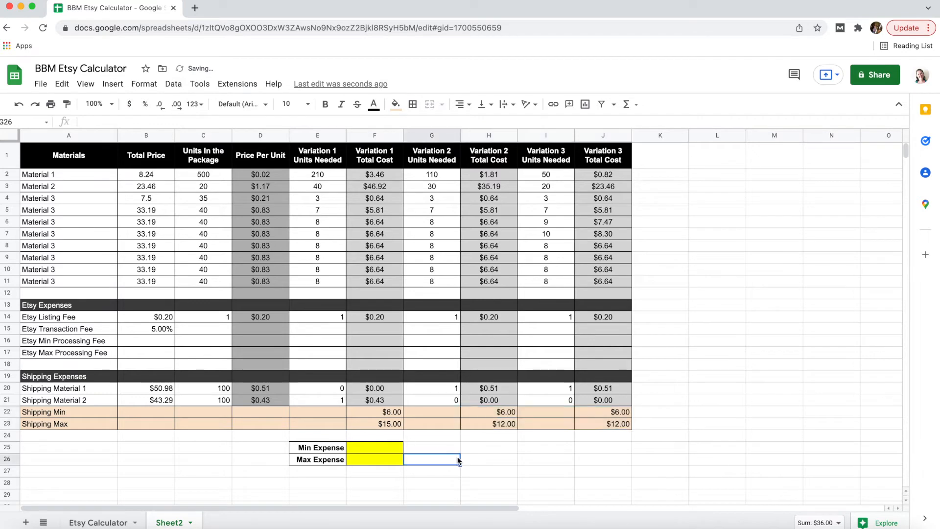
click(386, 412)
click(391, 424)
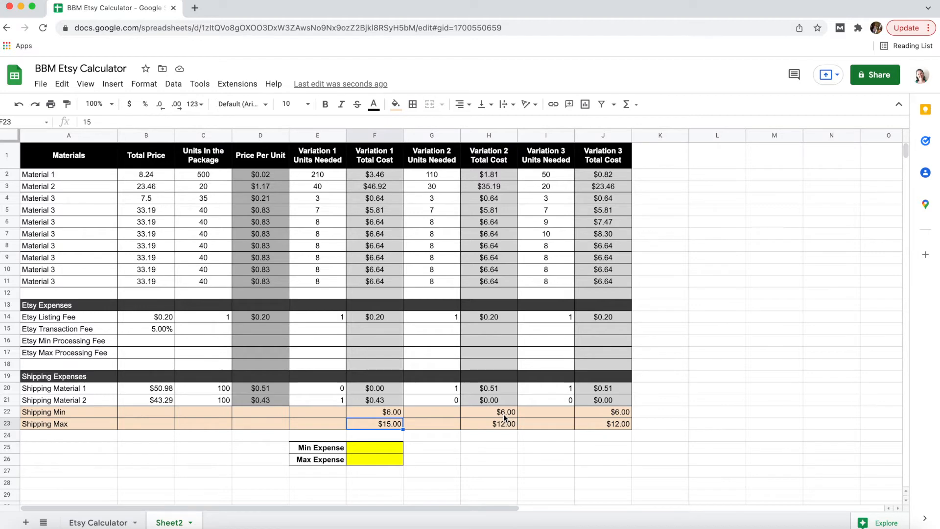
click(393, 413)
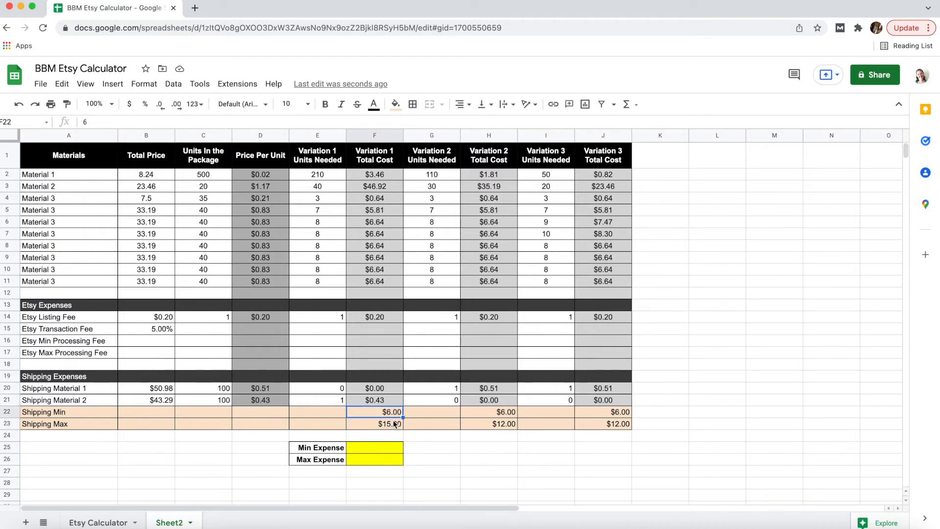
click(438, 437)
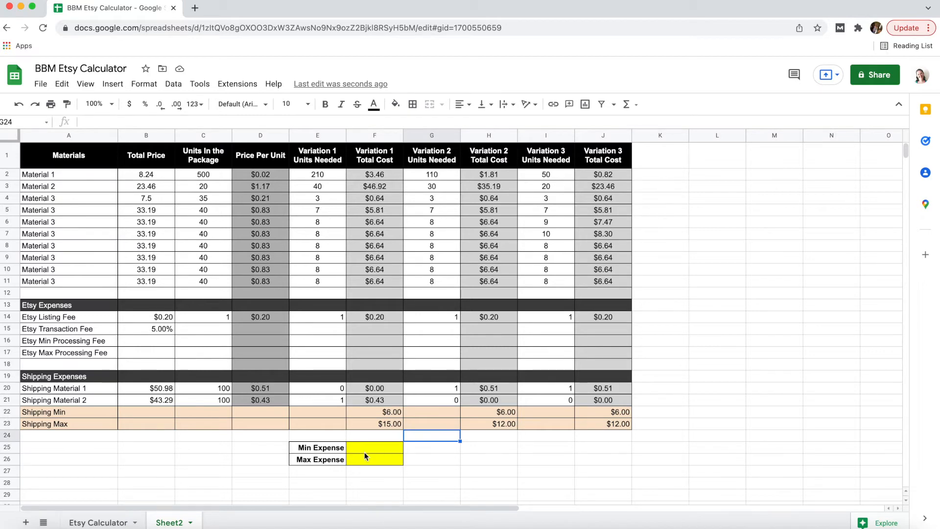
- Center the Shipping Min and Shipping Max costs of all three variations in F22:J23 horizontally
drag(387, 414, 604, 424)
click(461, 104)
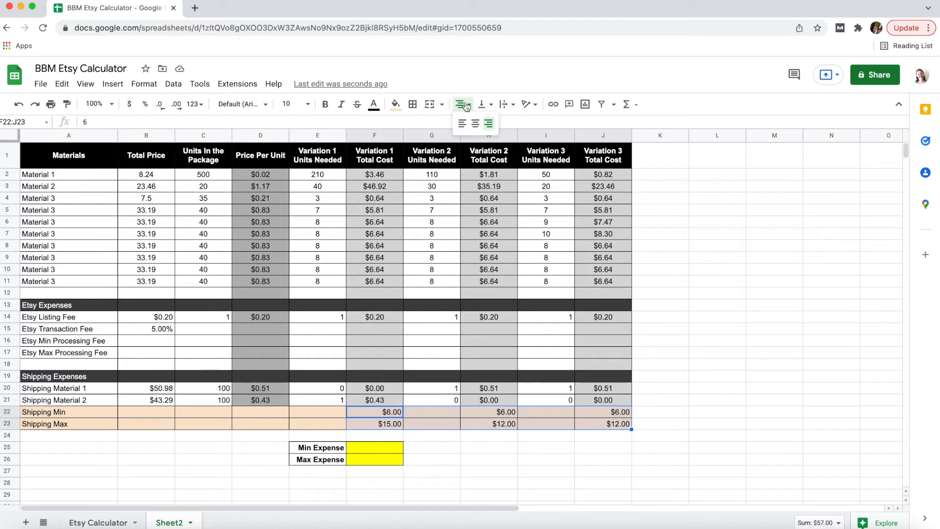
click(475, 124)
click(431, 471)
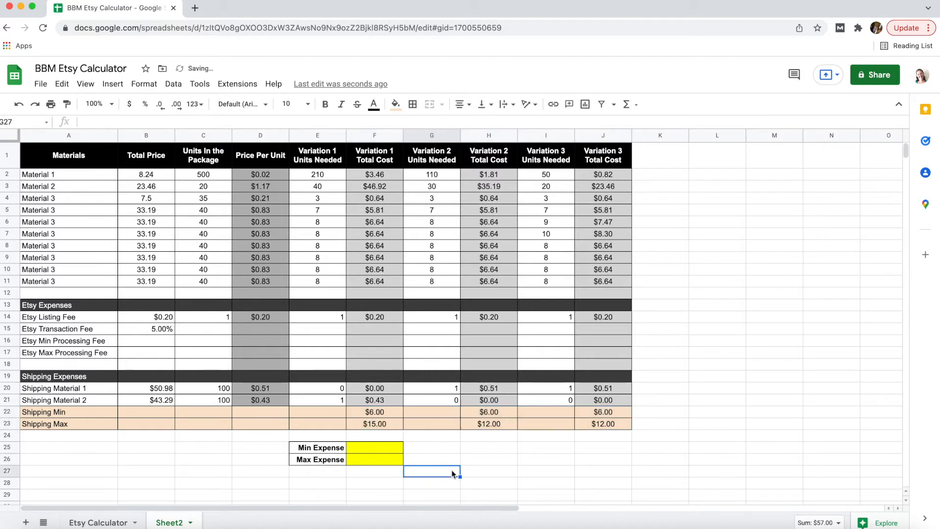
click(377, 442)
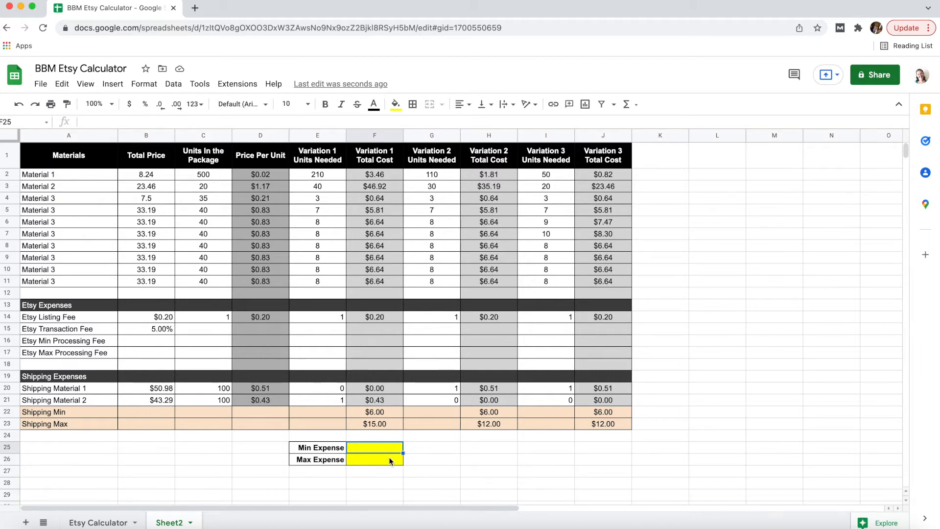
click(380, 329)
click(377, 343)
click(380, 351)
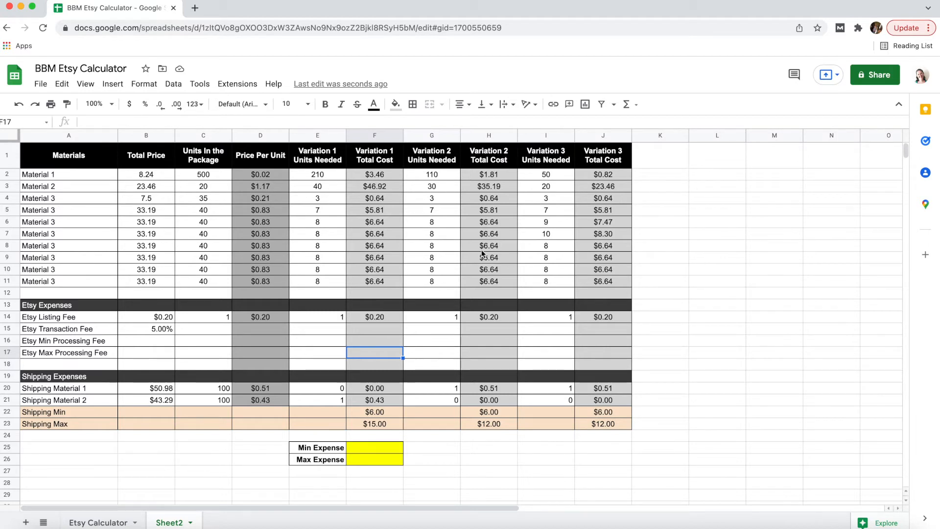
- Enter the labels "Sales Tax Rate", "Etsy Country Rate" and "Etsy Fixed Rate" in cells L2 to L4
click(713, 177)
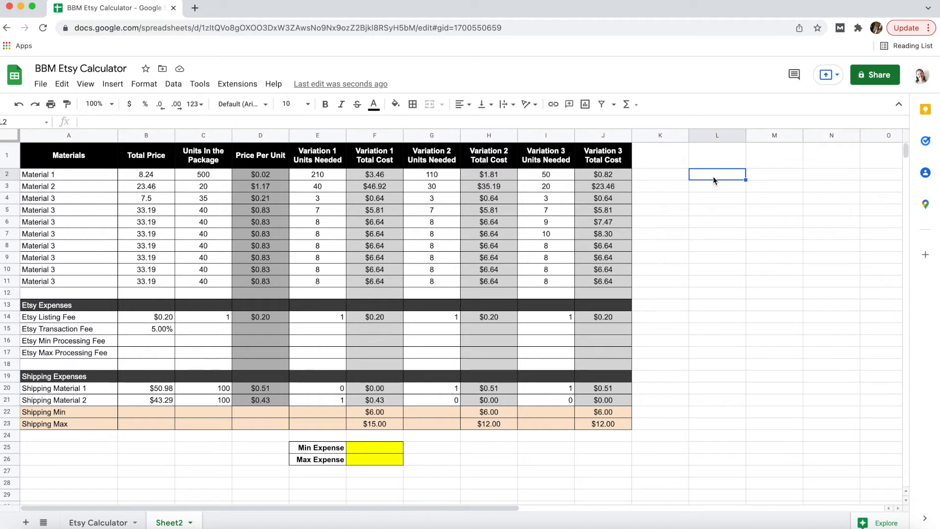
drag(713, 176, 808, 210)
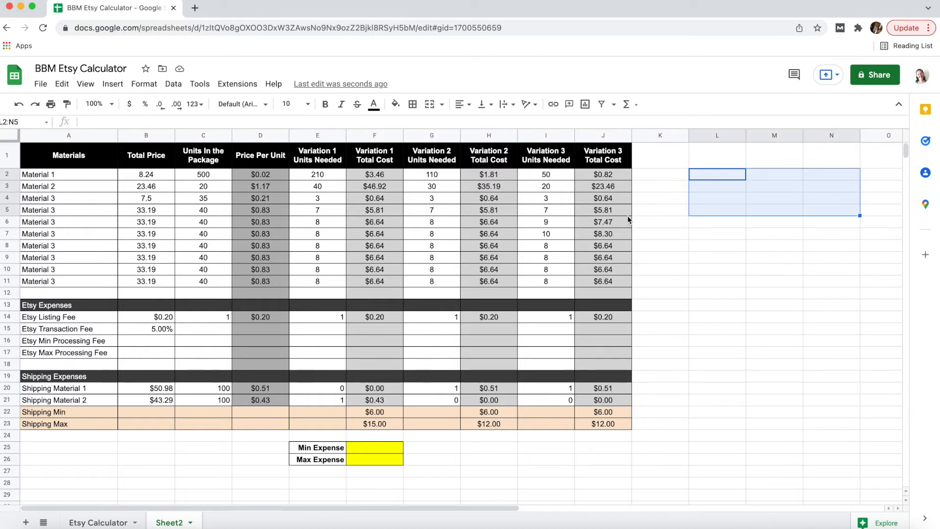
click(713, 178)
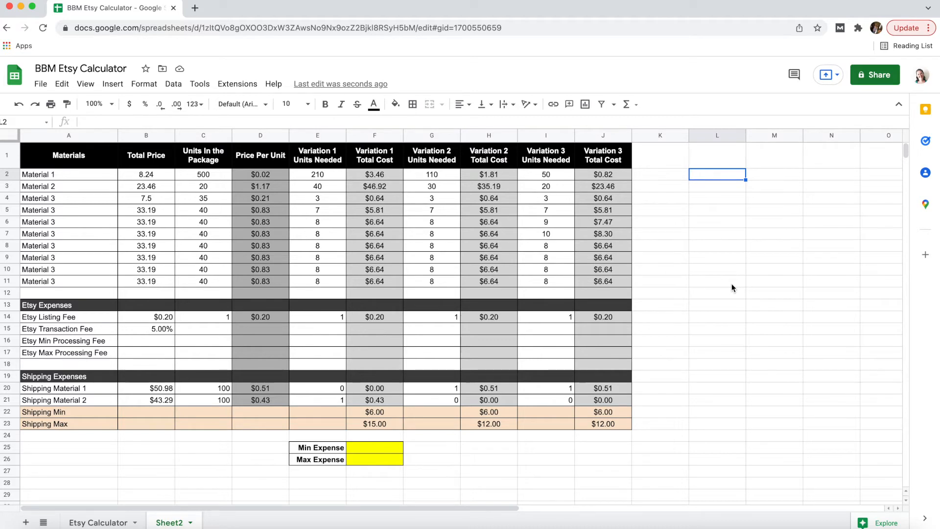
text(Sales )
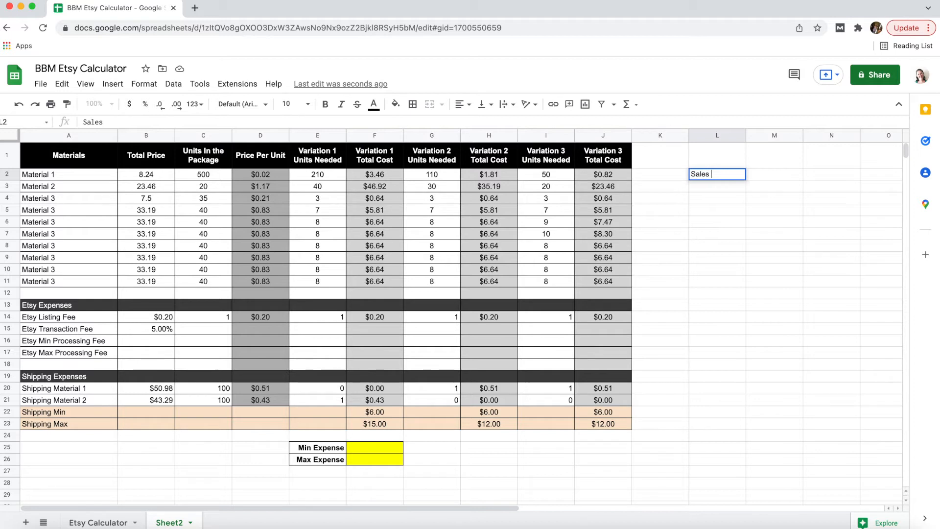
text(Tax Rate)
key(Return)
text(Et)
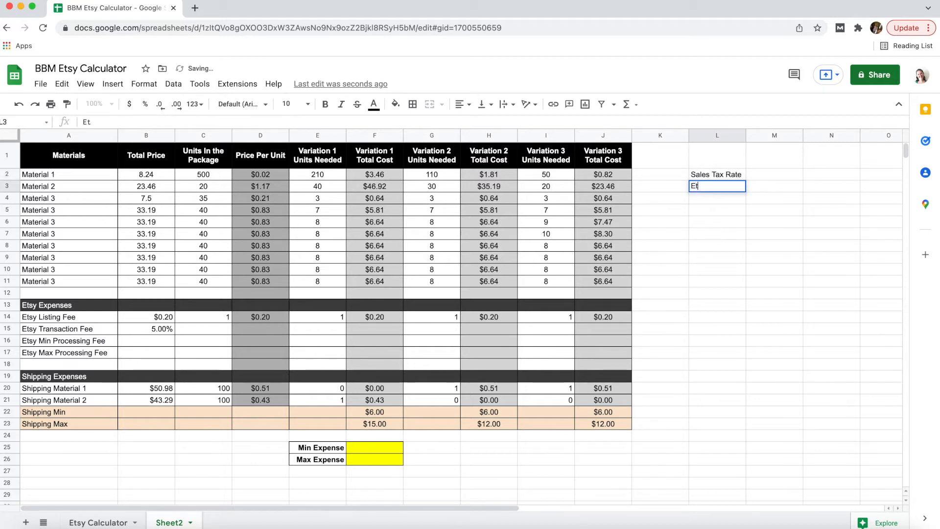
text(sy Coun)
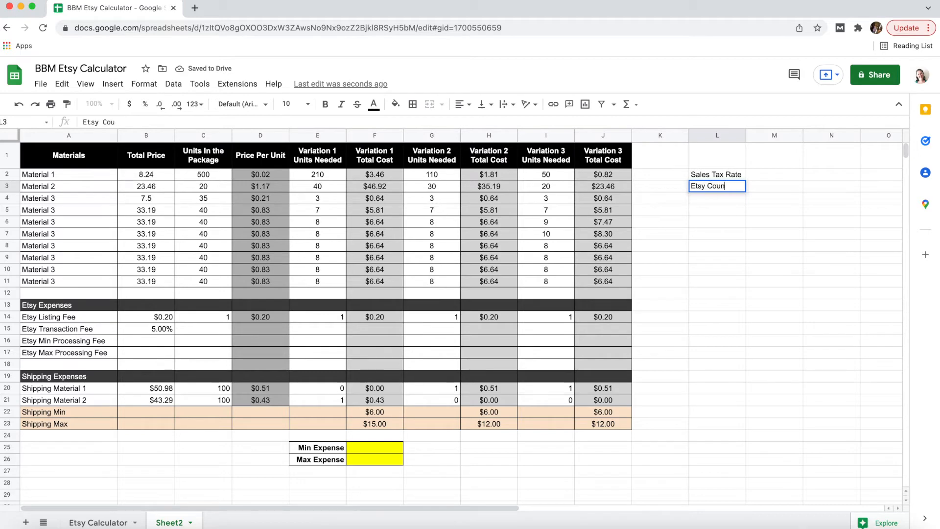
text(try Rate)
key(Return)
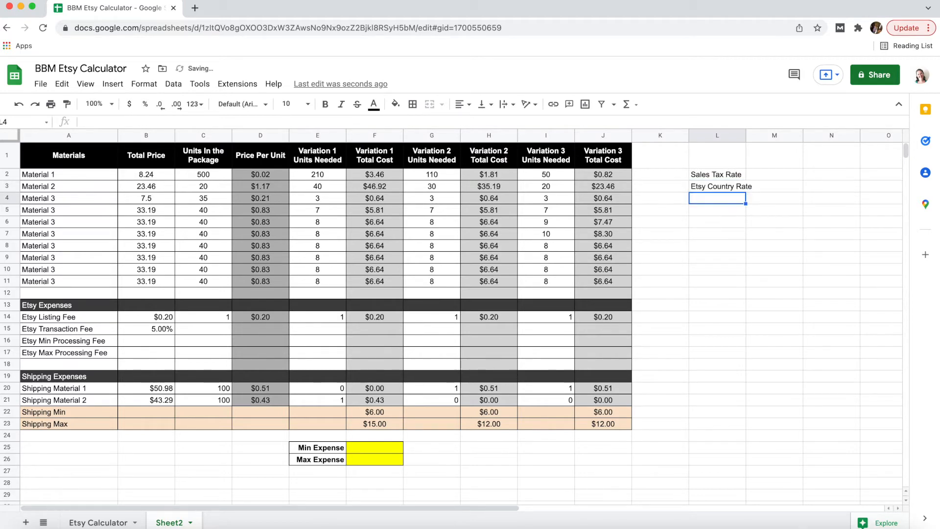
text(Etsy Fixed Rate)
key(Return)
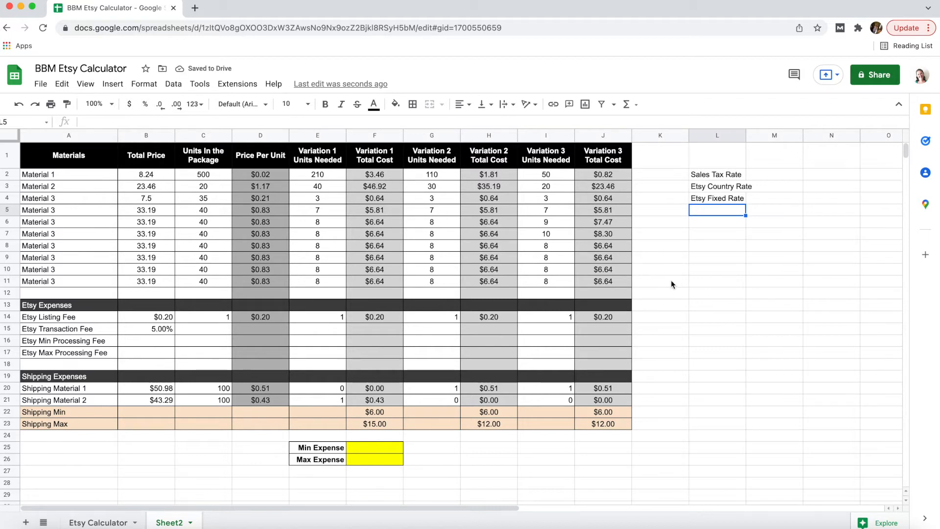
- Widen column L to fit the rate labels and apply all borders to the range L2:M4
drag(746, 137, 762, 137)
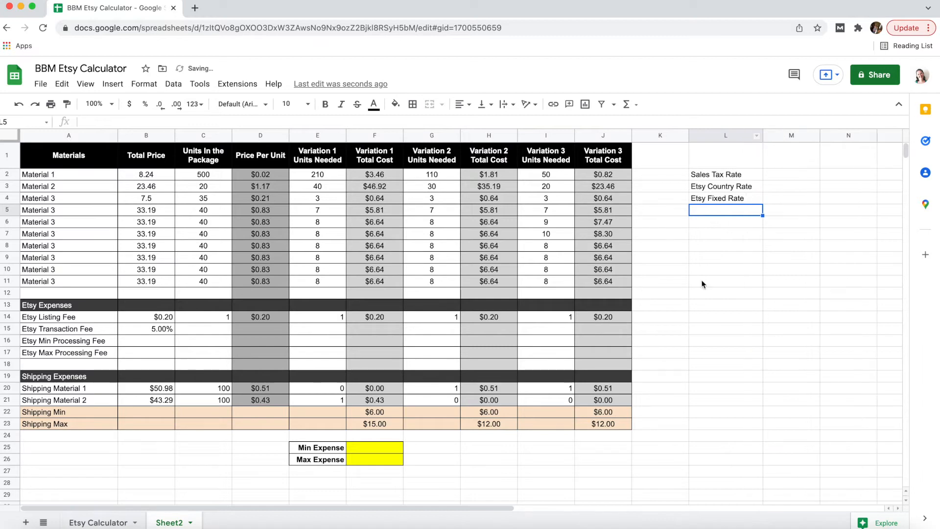
click(717, 306)
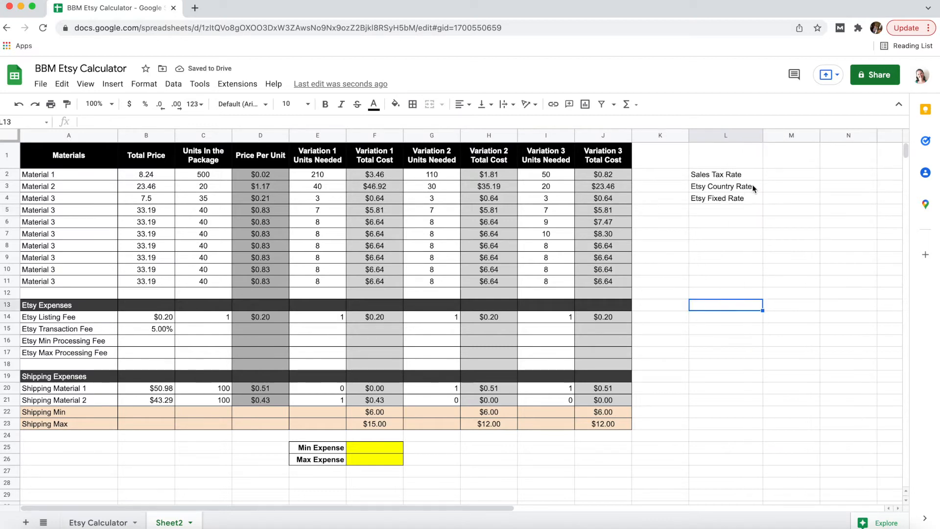
drag(733, 174, 800, 198)
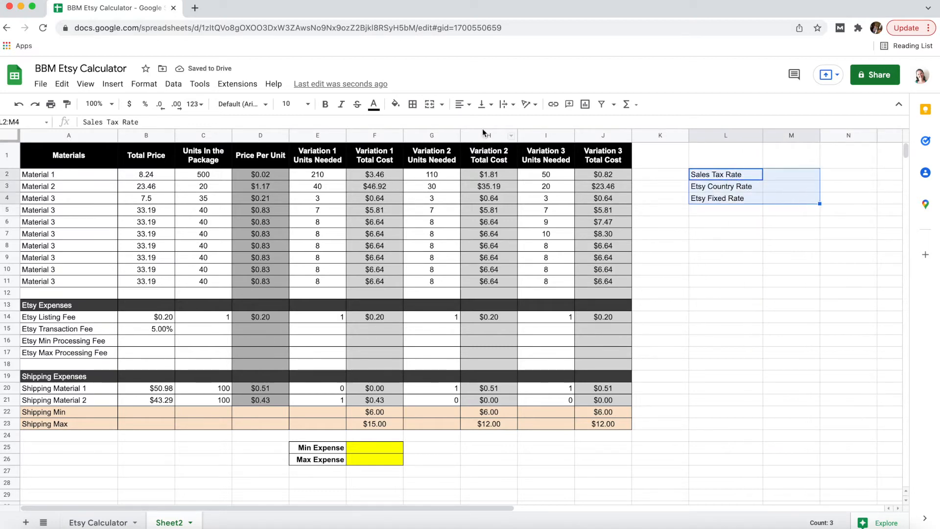
click(410, 111)
click(417, 127)
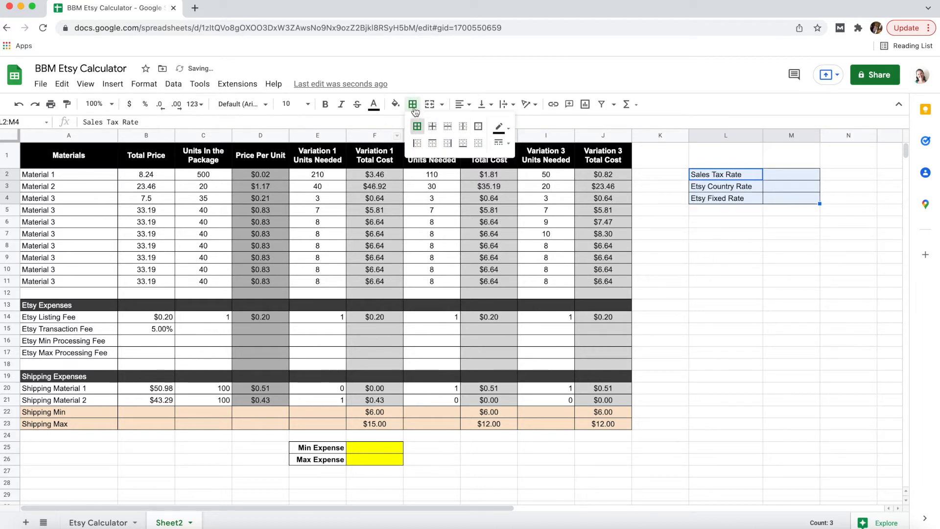
click(700, 249)
- Give the rate labels in L2:L4 a black fill, white text and centered alignment
drag(724, 172, 736, 199)
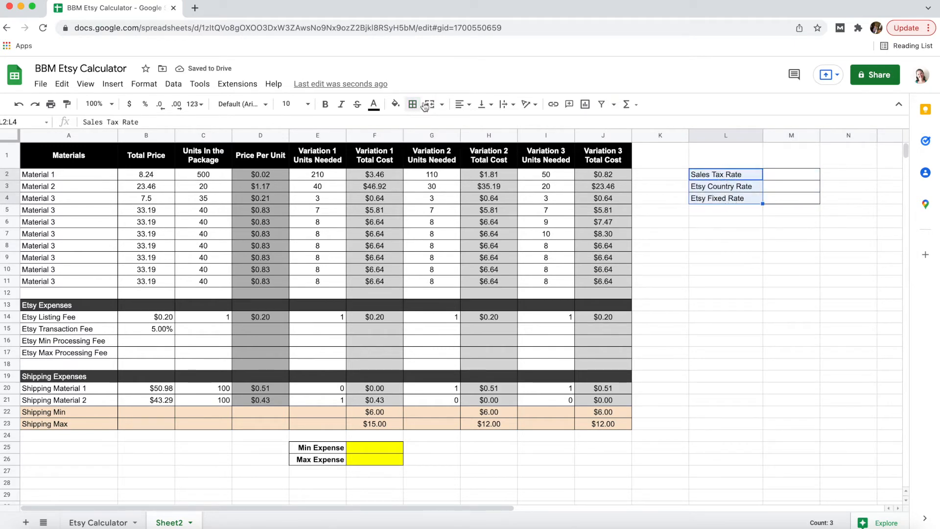
click(396, 104)
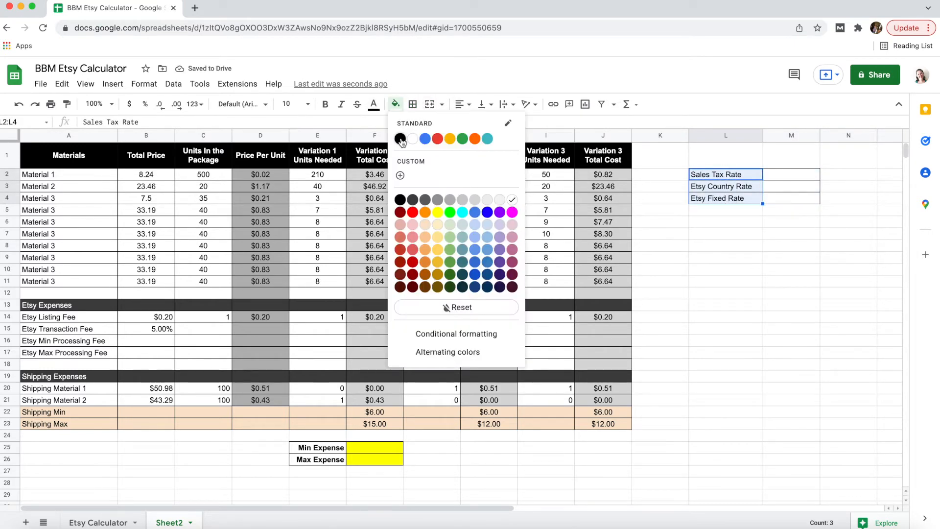
click(401, 139)
click(373, 103)
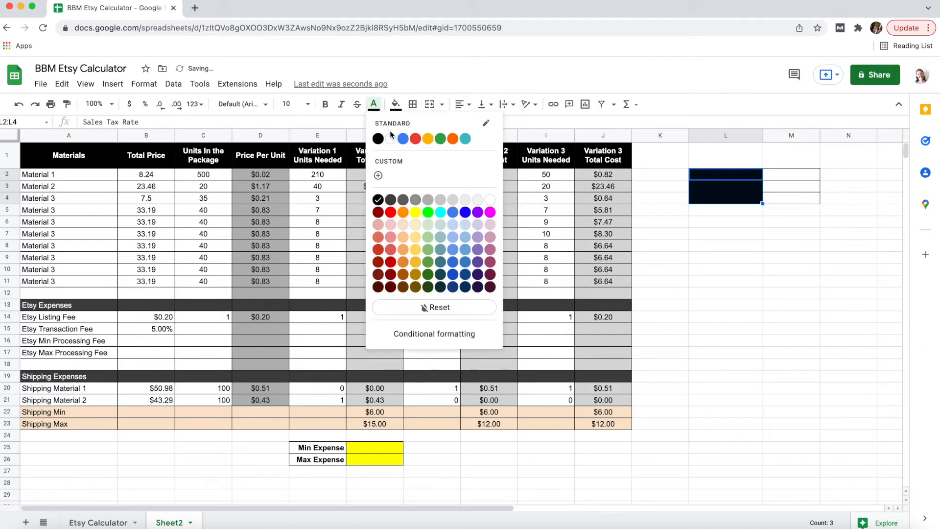
click(393, 141)
click(470, 106)
click(475, 123)
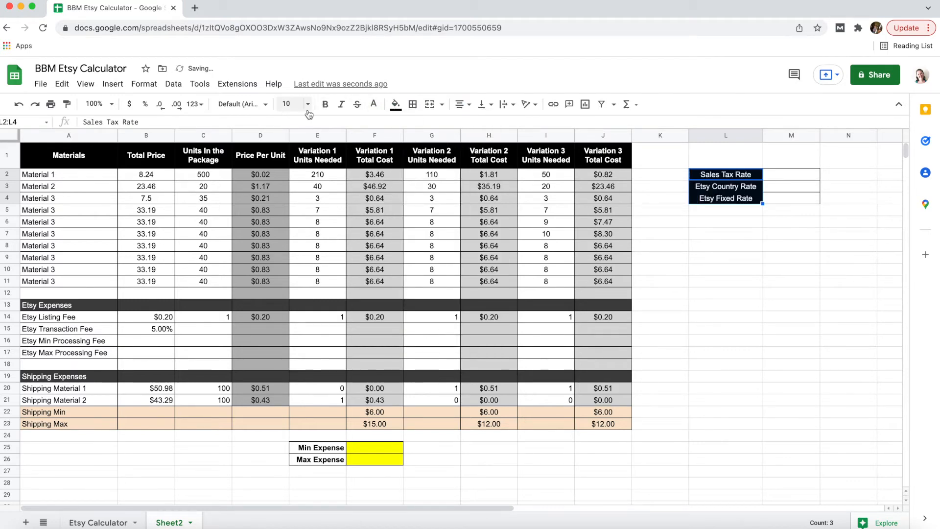
click(697, 233)
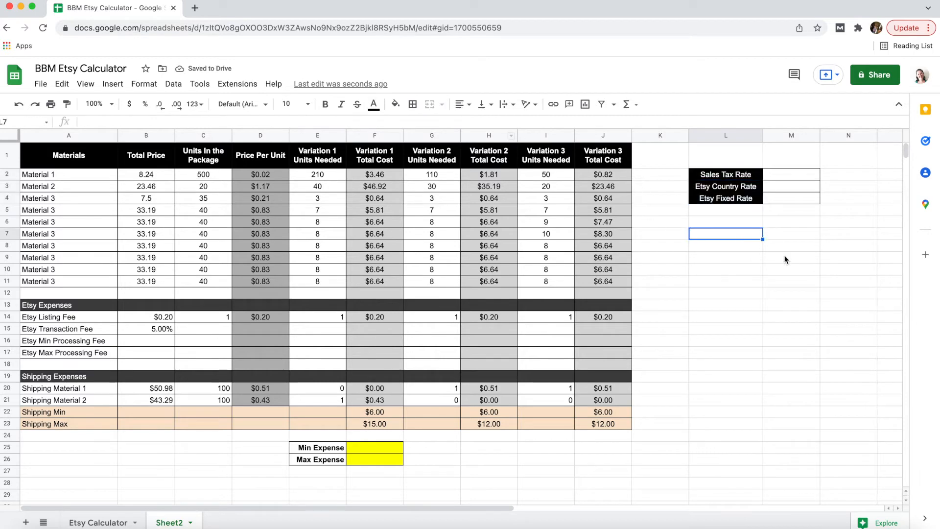
- Format the Sales Tax Rate and Etsy Country Rate value cells as percent and the Etsy Fixed Rate value cell as currency
click(781, 175)
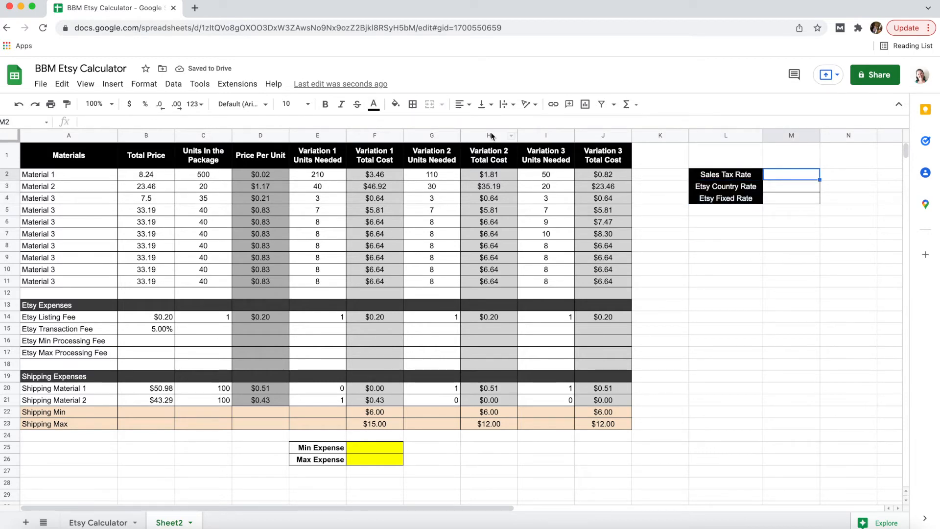
drag(780, 175, 780, 190)
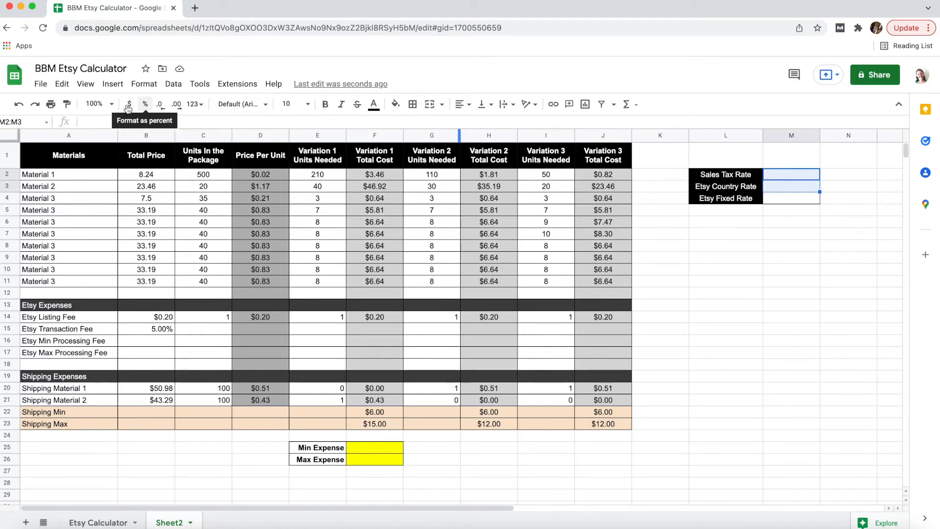
click(152, 106)
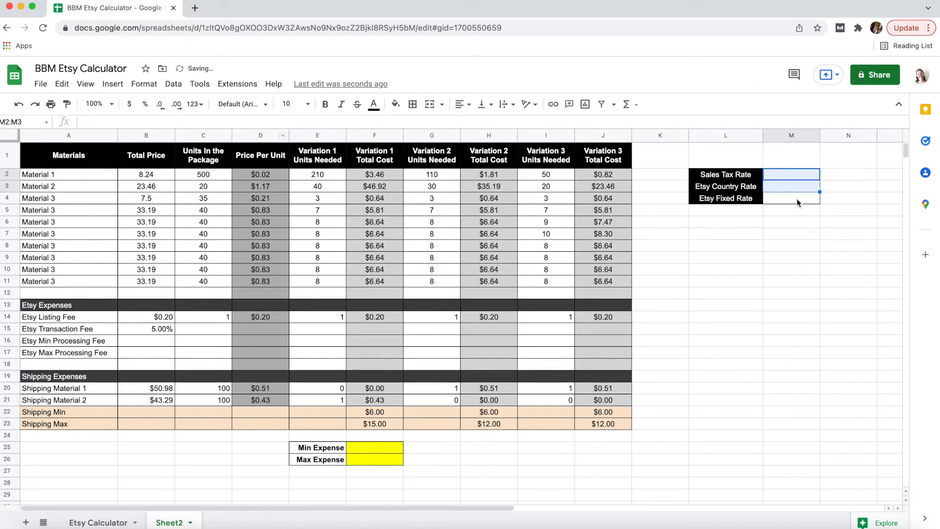
click(797, 200)
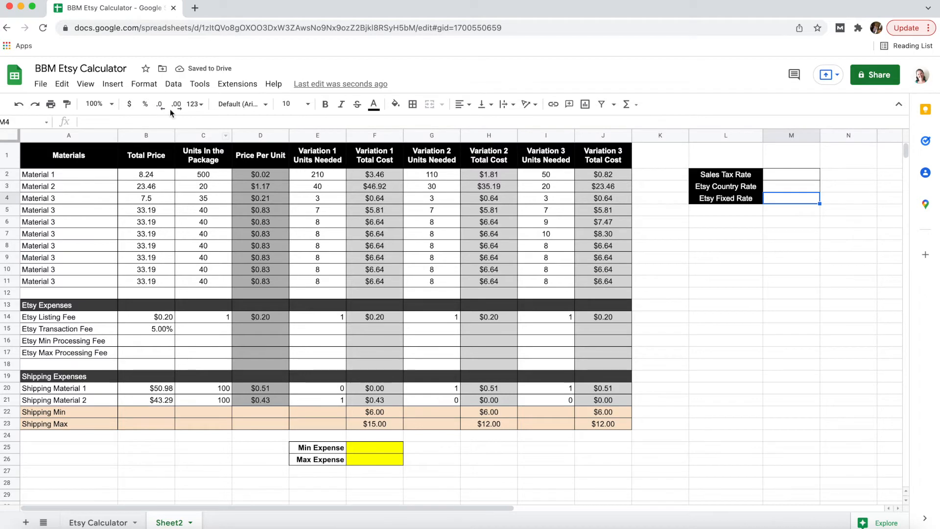
click(128, 105)
- Enter 7.25% as the Sales Tax Rate in cell M2
click(792, 177)
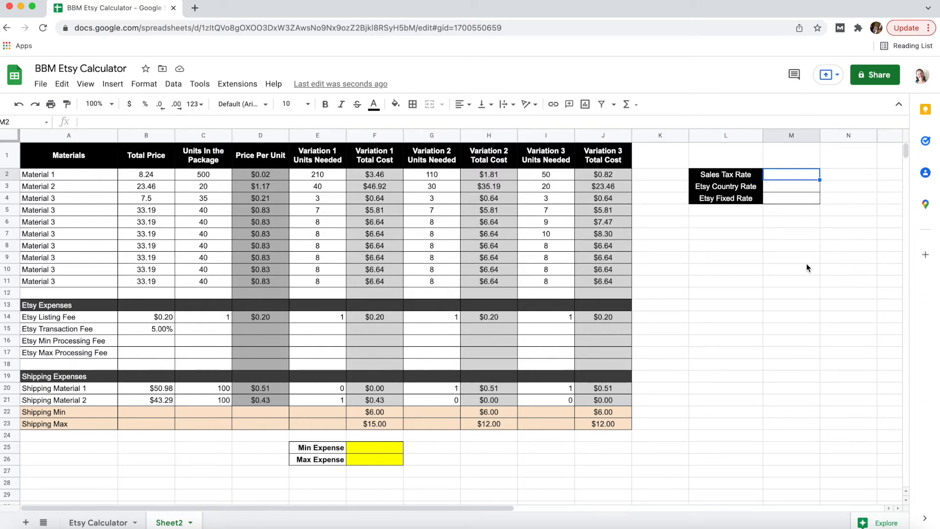
text(7.25)
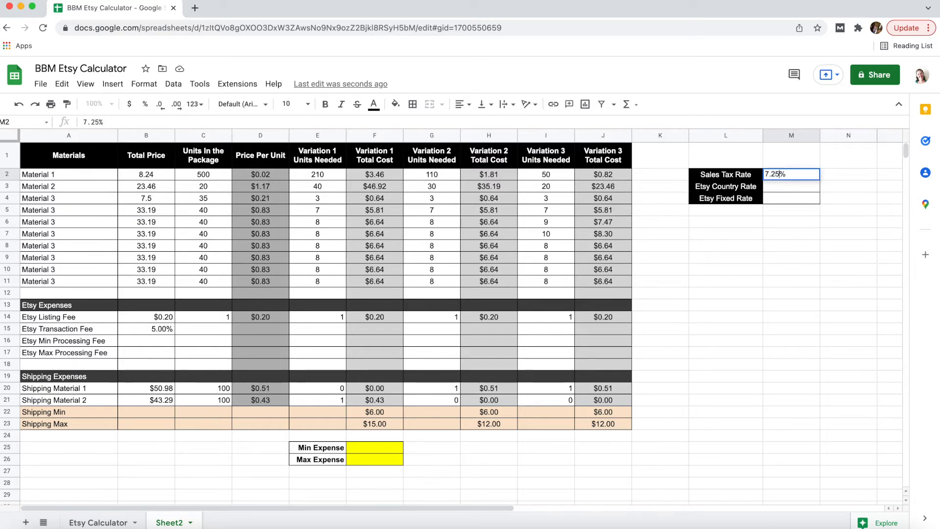
key(Return)
- Center the rate value cells M2:M4 horizontally
click(781, 178)
drag(782, 180, 781, 196)
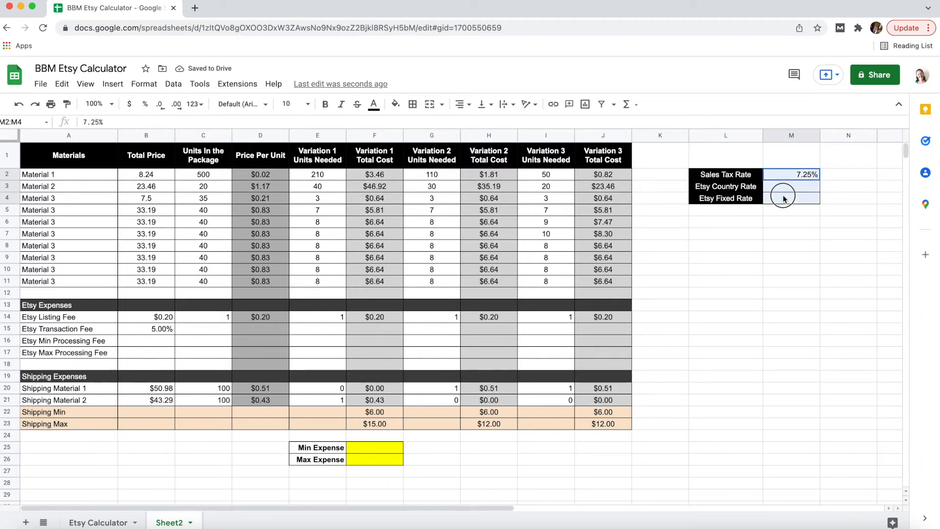
click(469, 104)
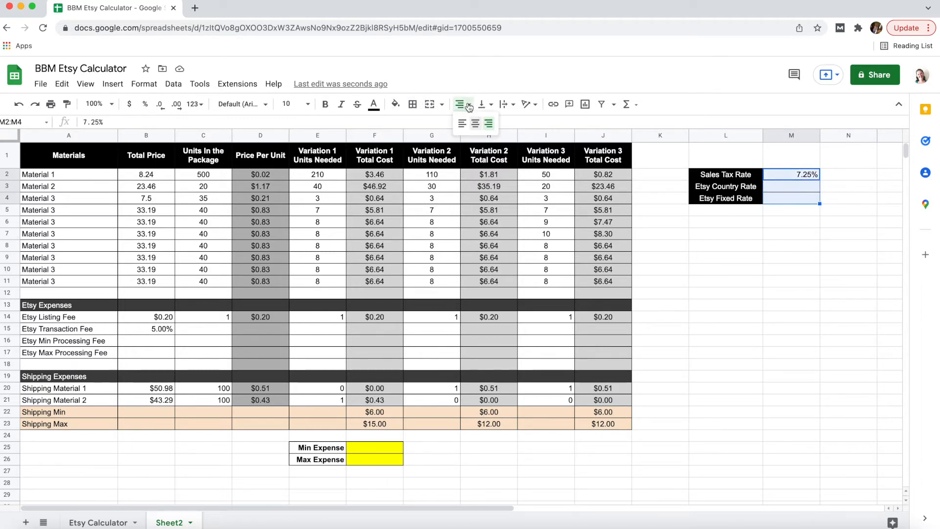
click(476, 123)
click(781, 271)
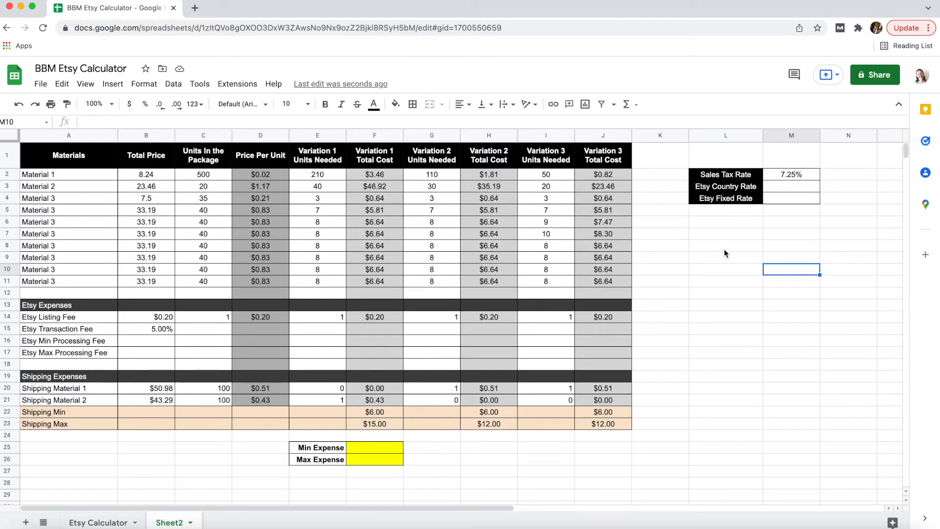
- Enter 3% as the Etsy Country Rate in M3 and 0.25 as the Etsy Fixed Rate in M4
click(785, 175)
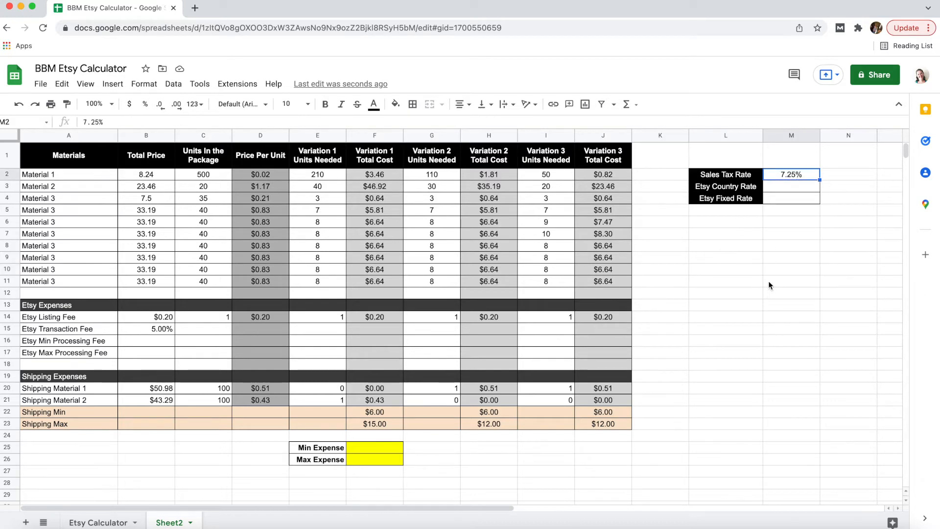
click(784, 188)
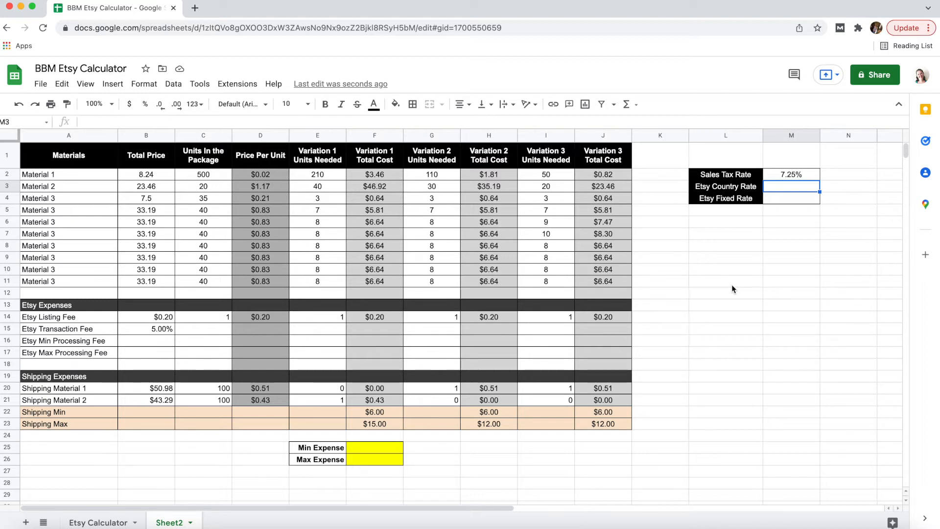
text(3%)
key(Return)
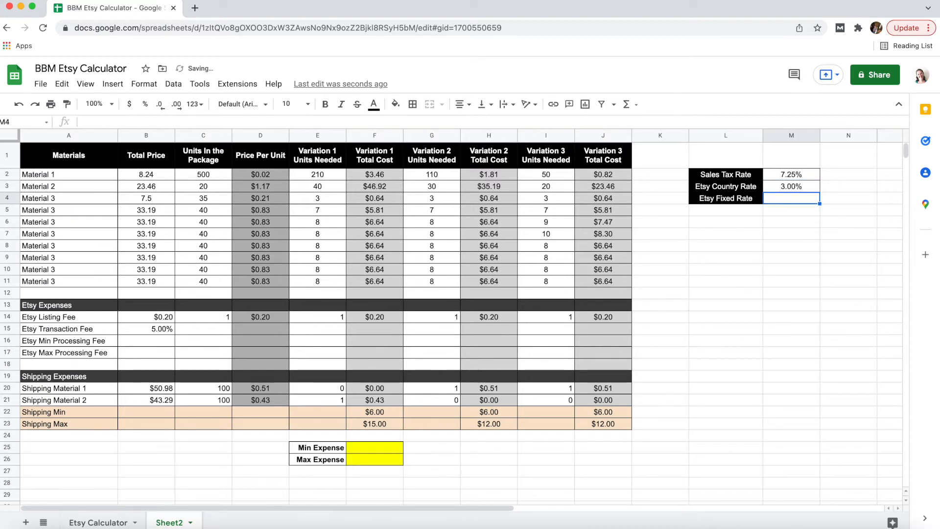
click(786, 189)
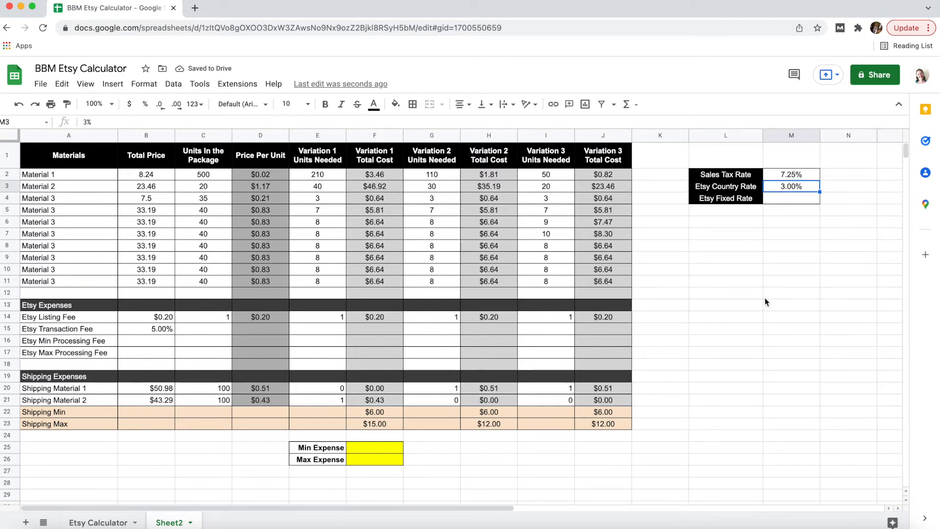
click(785, 200)
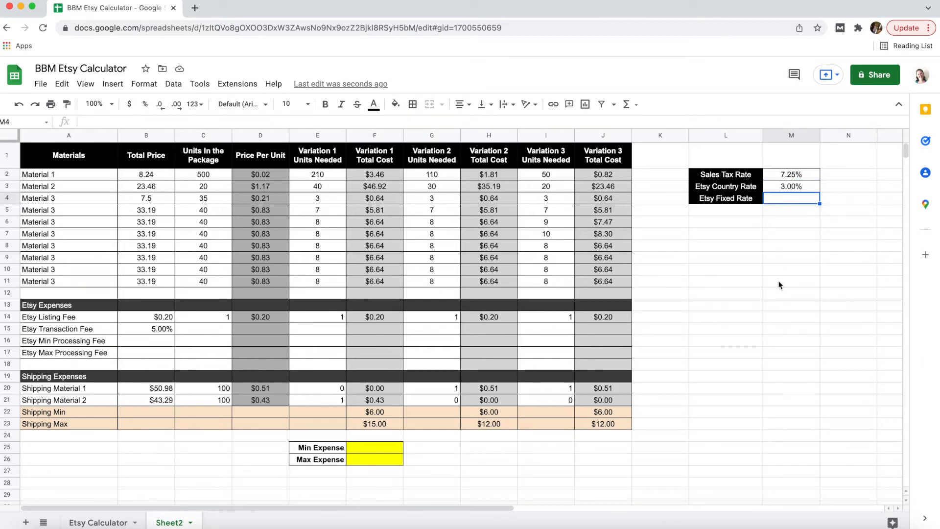
text(0.25)
key(Return)
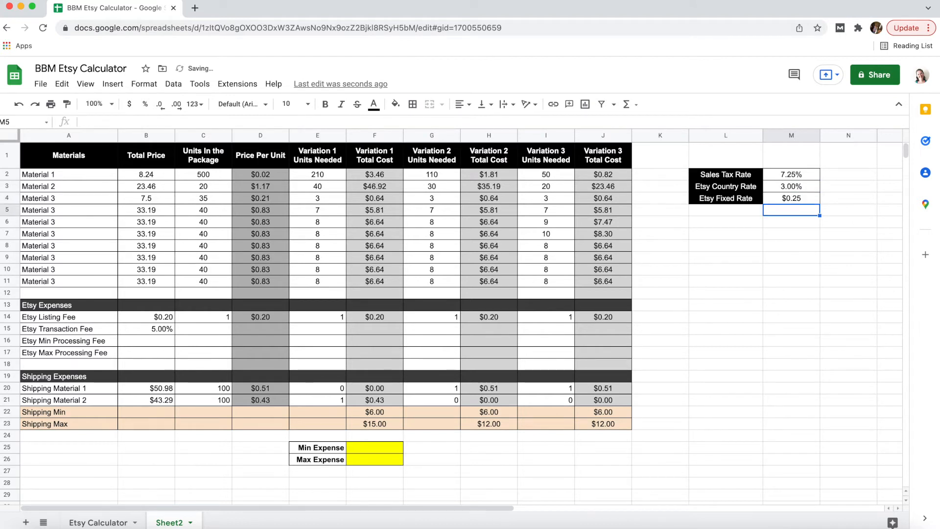
click(725, 247)
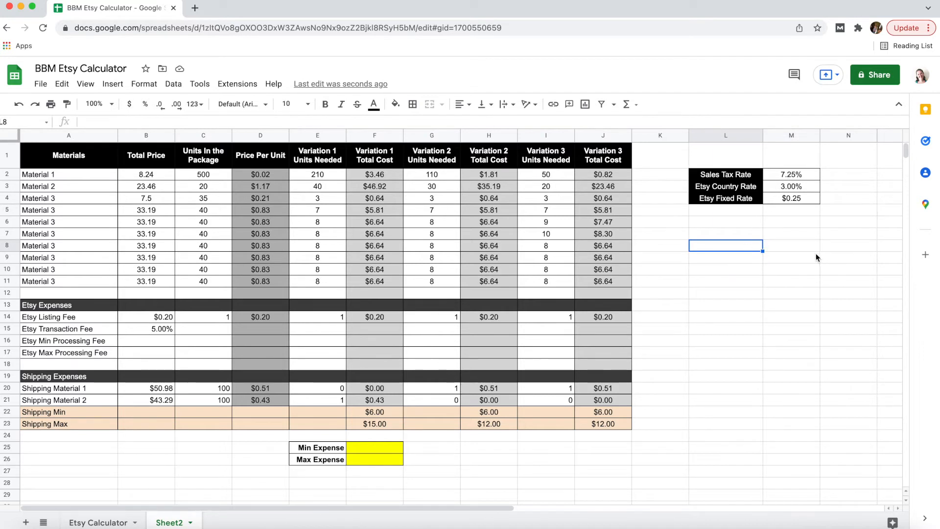
click(761, 223)
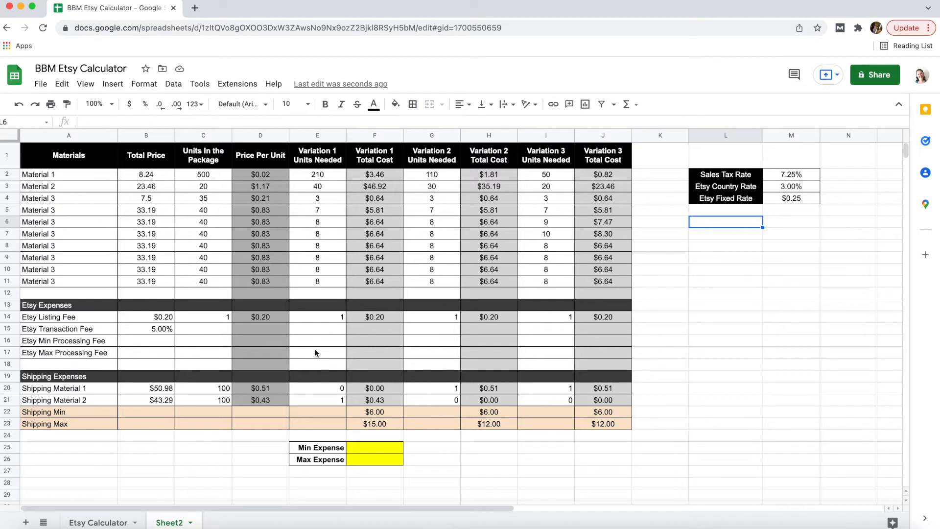
- Copy the yellow Min and Max Expense value cells F25:F26 to H25:H26 and J25:J26 for the other two variations
drag(706, 353, 706, 362)
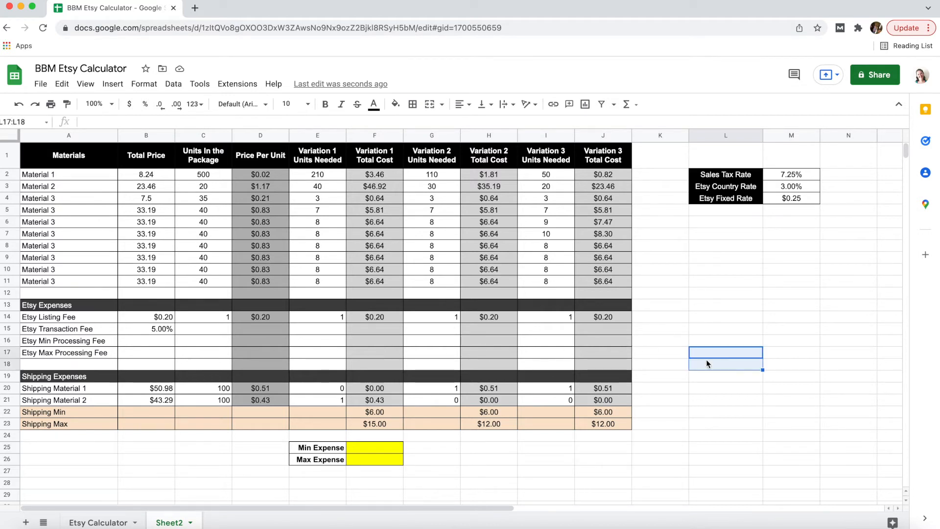
scroll(706, 360, down, 2)
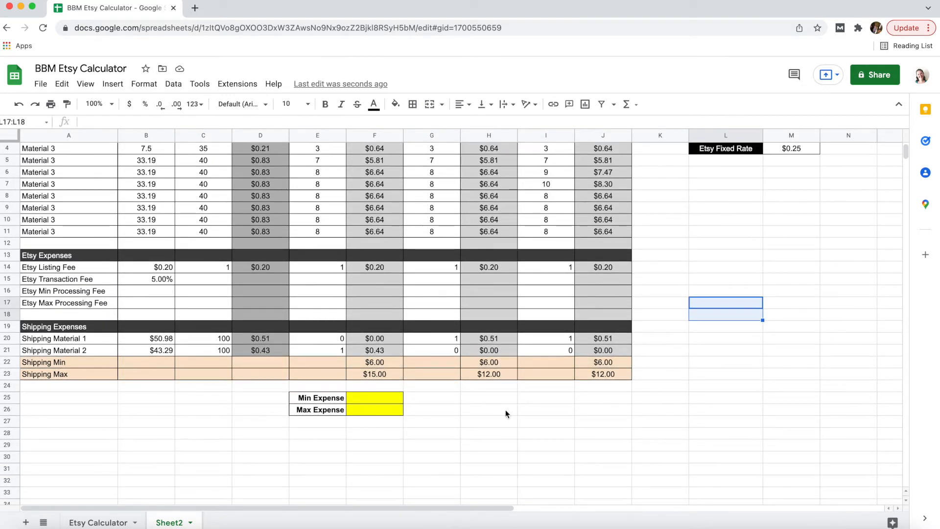
drag(365, 398, 367, 413)
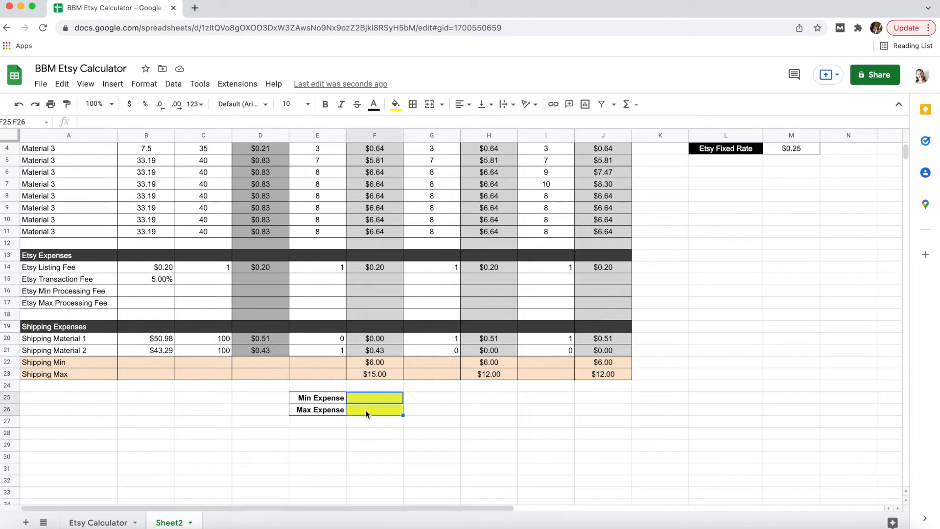
click(472, 395)
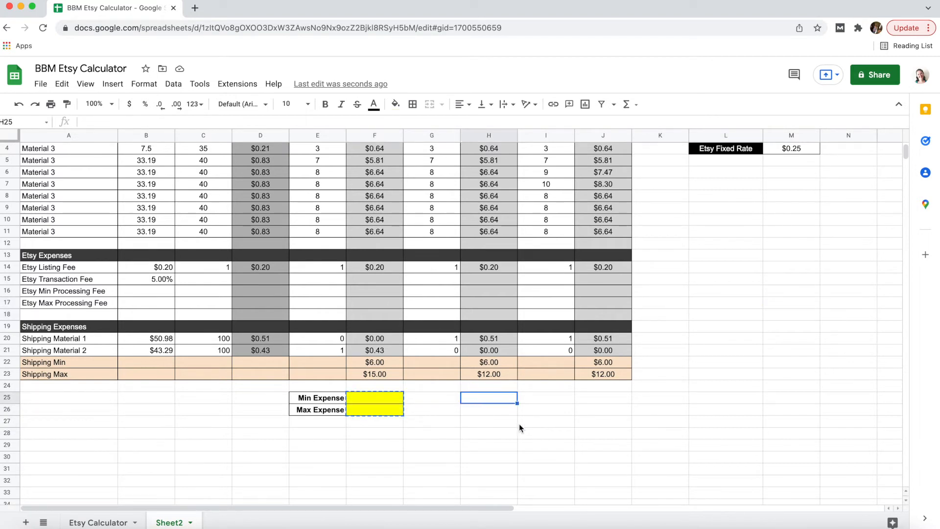
key(super+v)
click(498, 441)
drag(494, 398, 494, 409)
key(super+c)
click(595, 400)
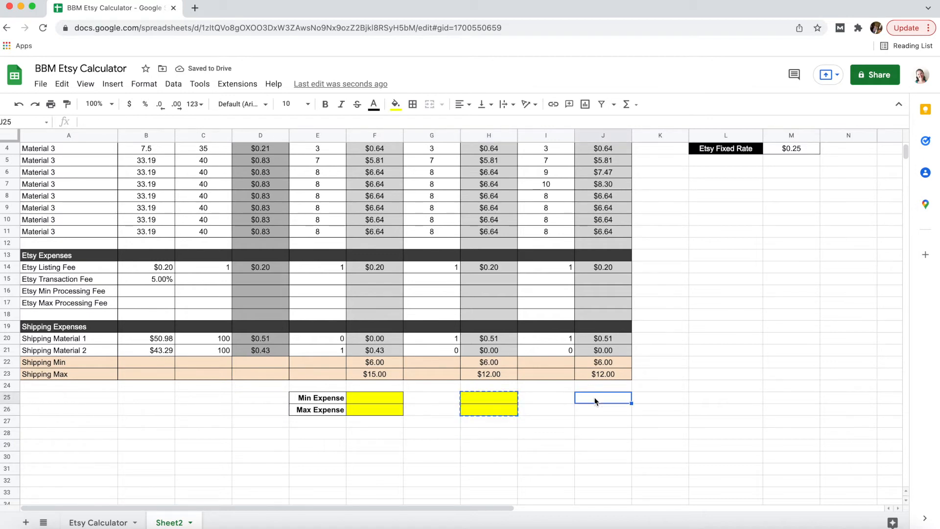
key(super+v)
click(448, 452)
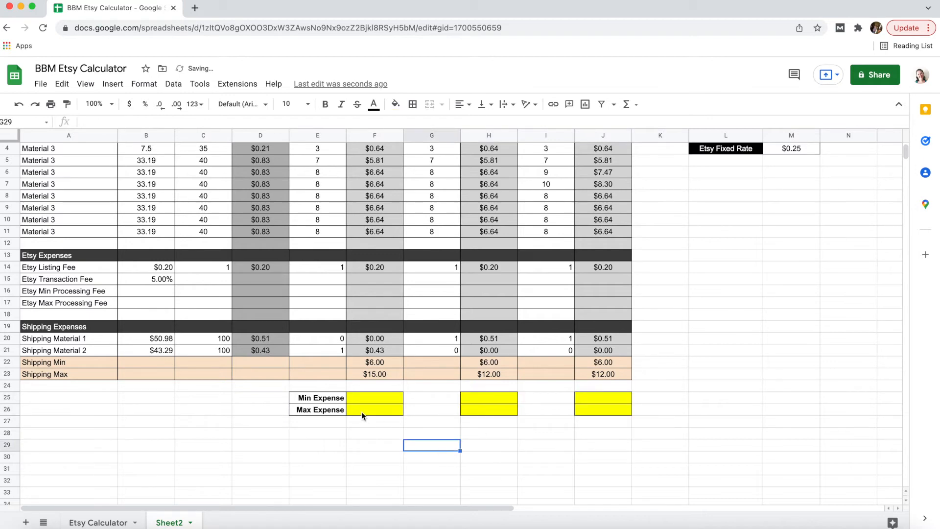
click(372, 397)
click(374, 411)
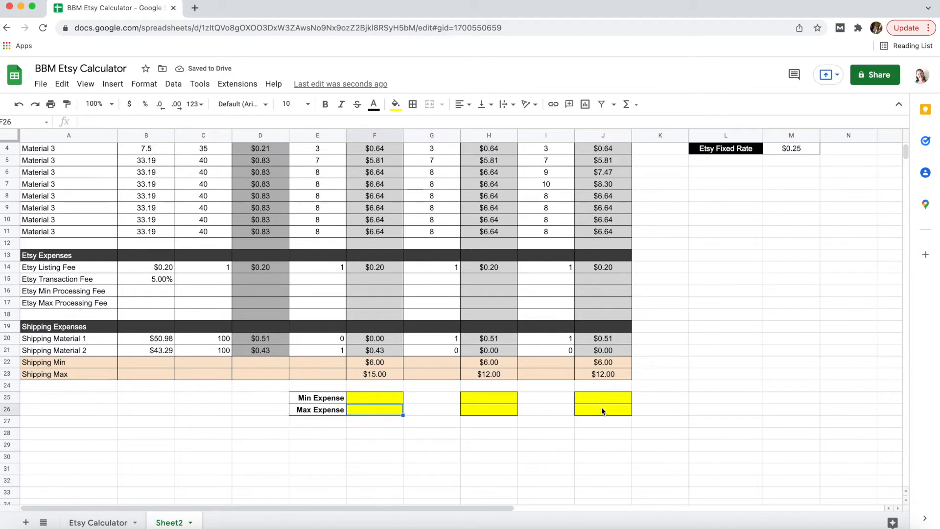
- Add the label "Price Charged" in cell E28 below the expense totals
click(336, 437)
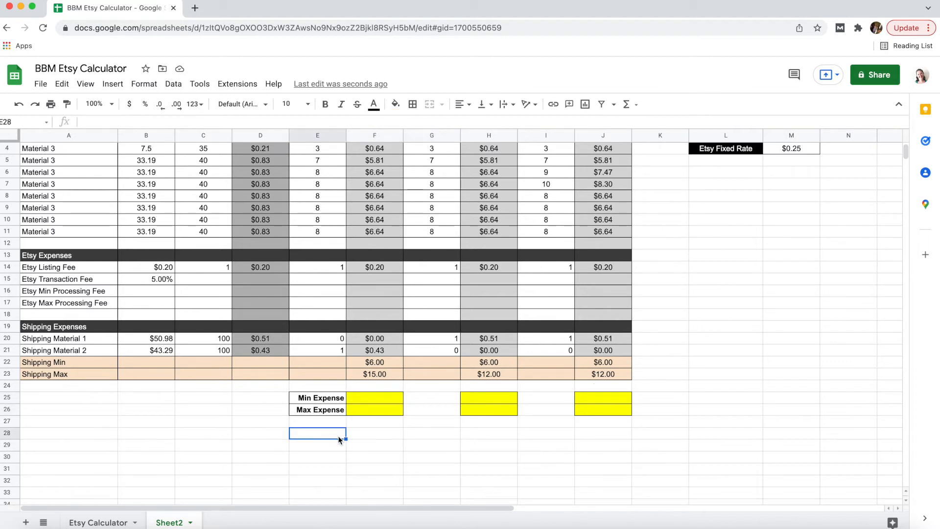
text(Price)
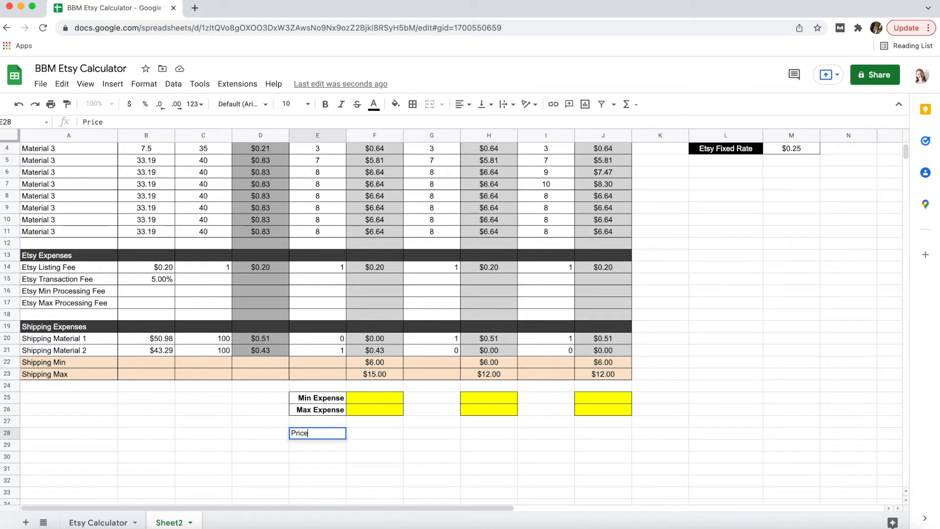
text( Charged)
key(Return)
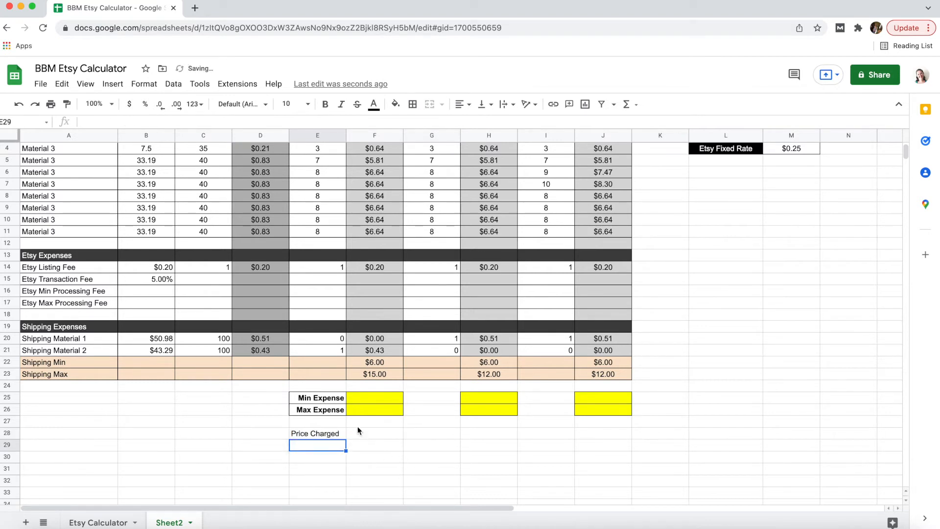
- Apply the Max Expense row's formatting to E28:F28 and fill the Price Charged value cell F28 with magenta
click(338, 410)
shift+click(361, 410)
click(66, 104)
drag(337, 434, 385, 435)
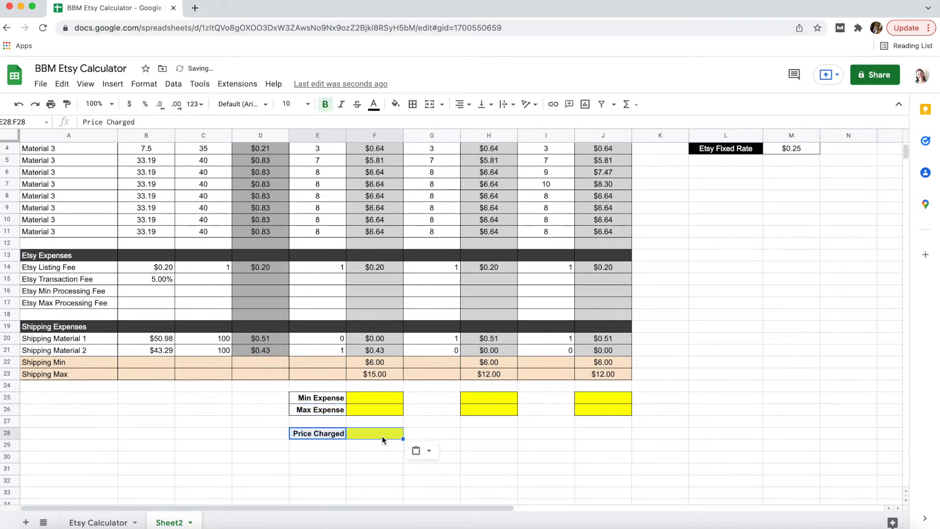
click(396, 104)
click(512, 212)
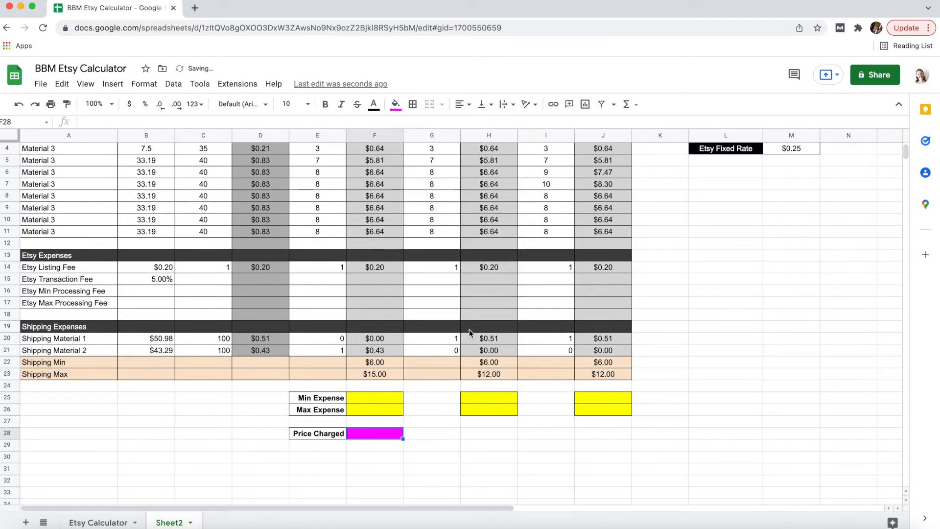
click(442, 455)
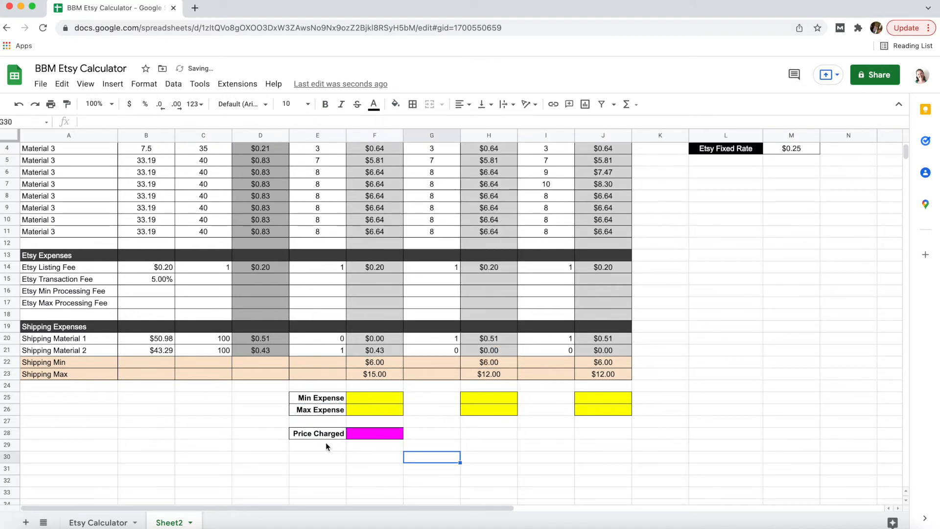
- Copy the magenta Price Charged value cell F28 to H28 and J28
click(372, 434)
key(ctrl+c)
click(478, 436)
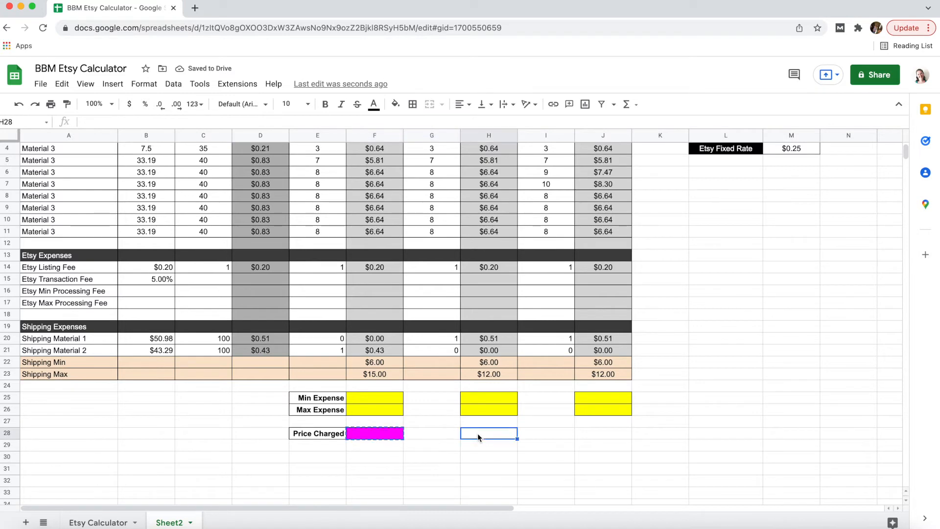
key(ctrl+v)
click(597, 435)
key(ctrl+v)
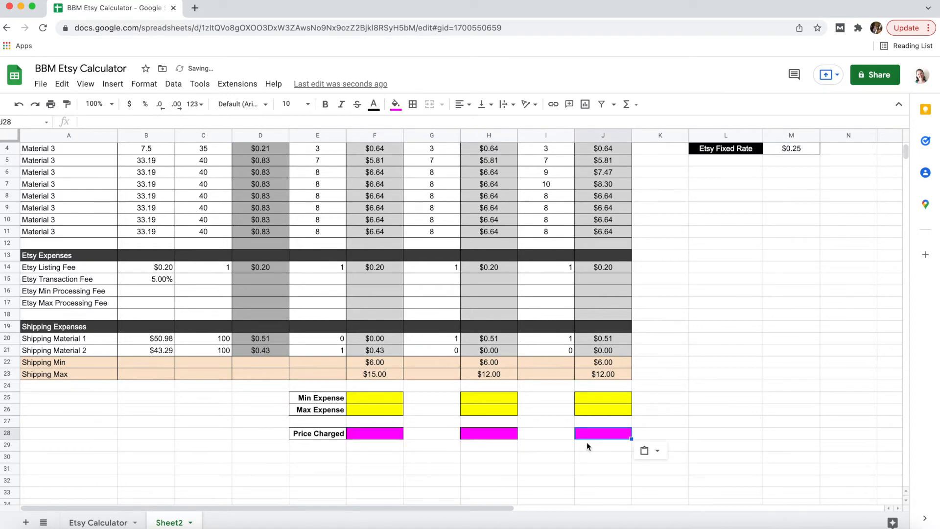
click(514, 471)
- Enter the prices charged for the three variations: 150 in F28, 115 in H28 and 90 in J28
click(378, 434)
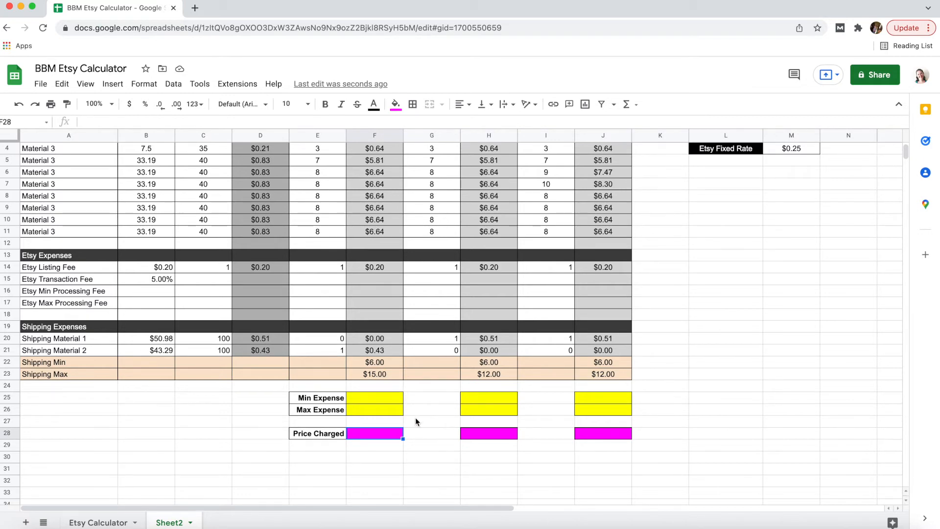
text(150)
key(Return)
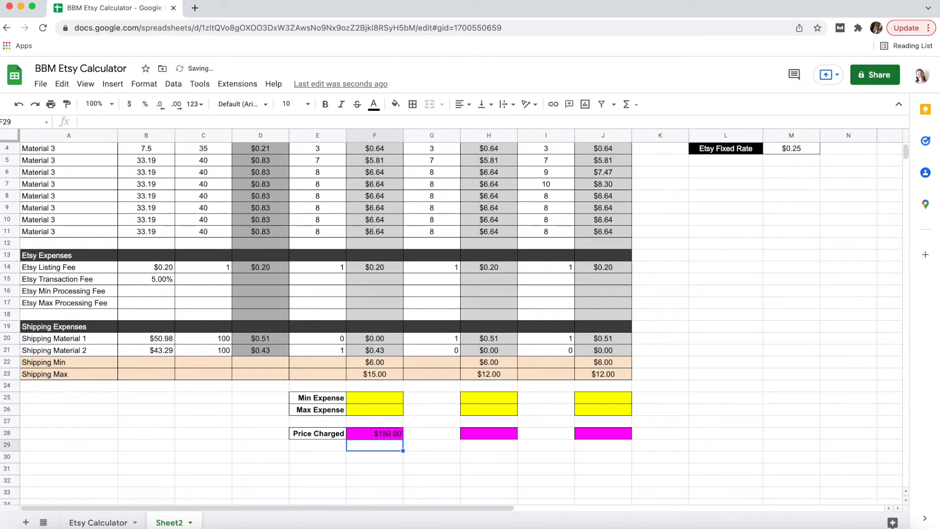
click(474, 434)
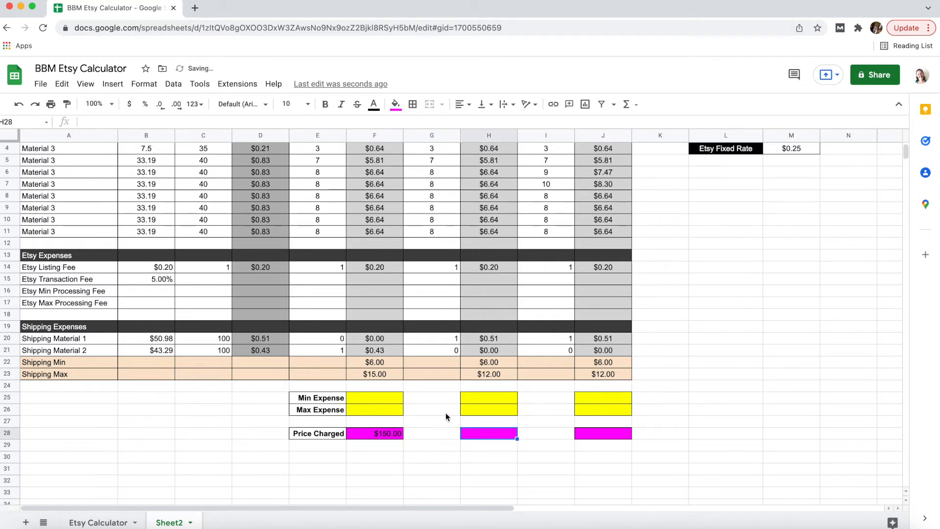
text(115)
key(Return)
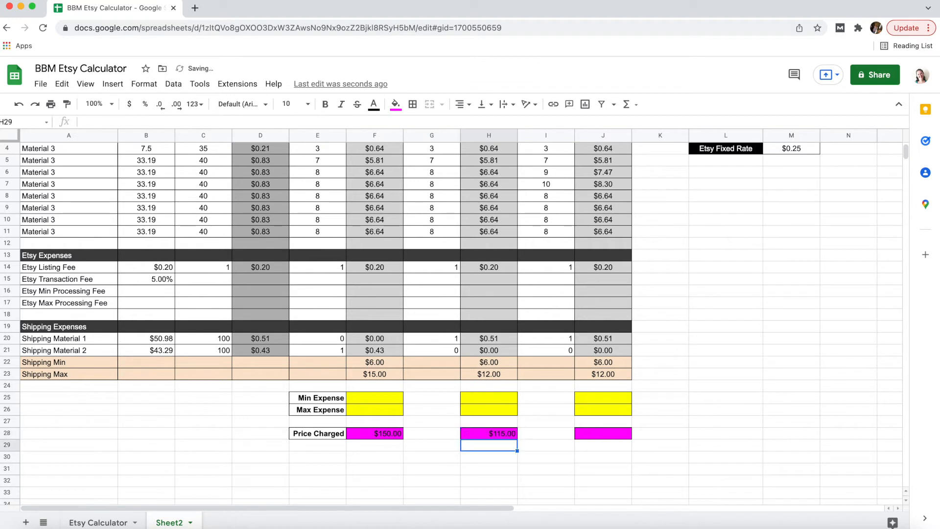
click(607, 432)
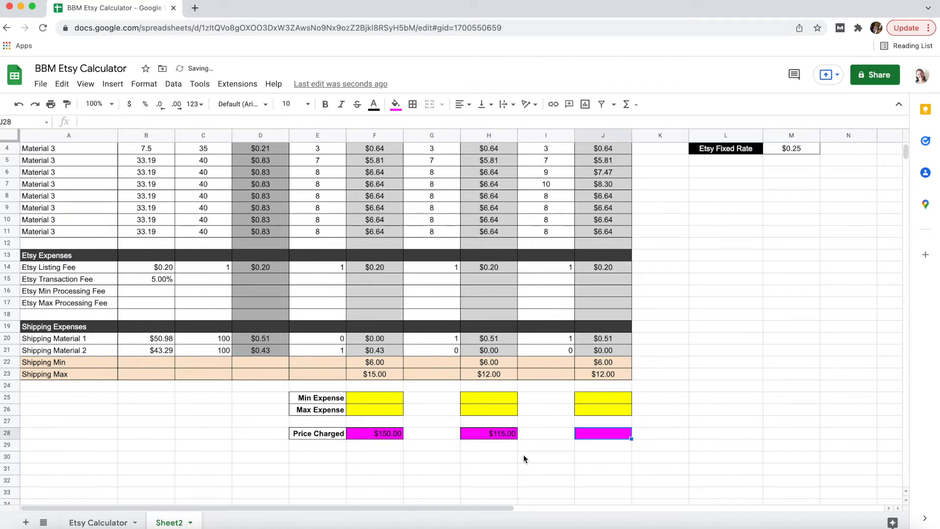
text(90)
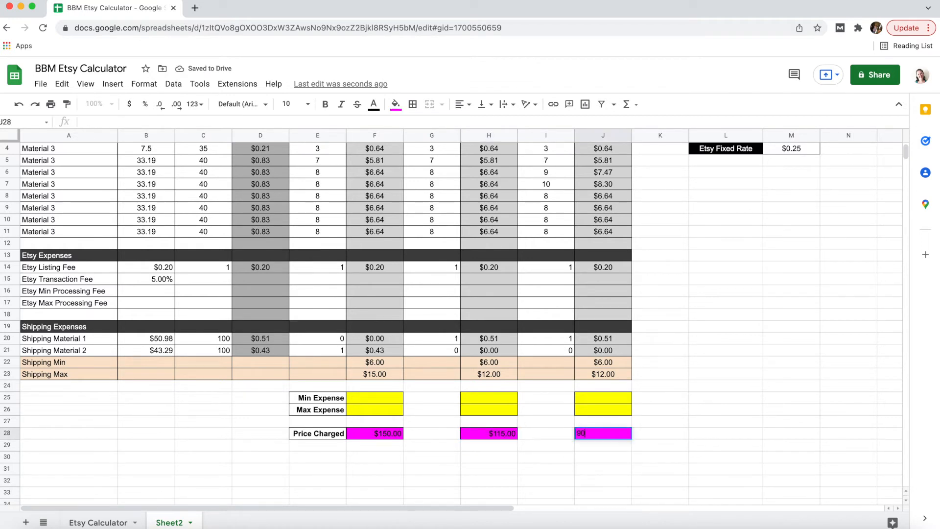
key(Return)
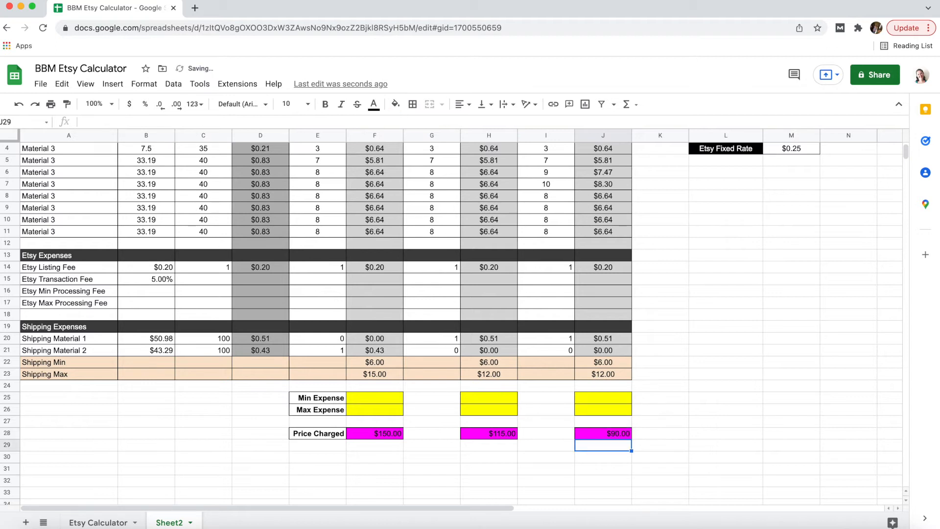
- Copy the Min Expense and Max Expense block E25:F26 to E30:F31 below the Price Charged row
click(330, 459)
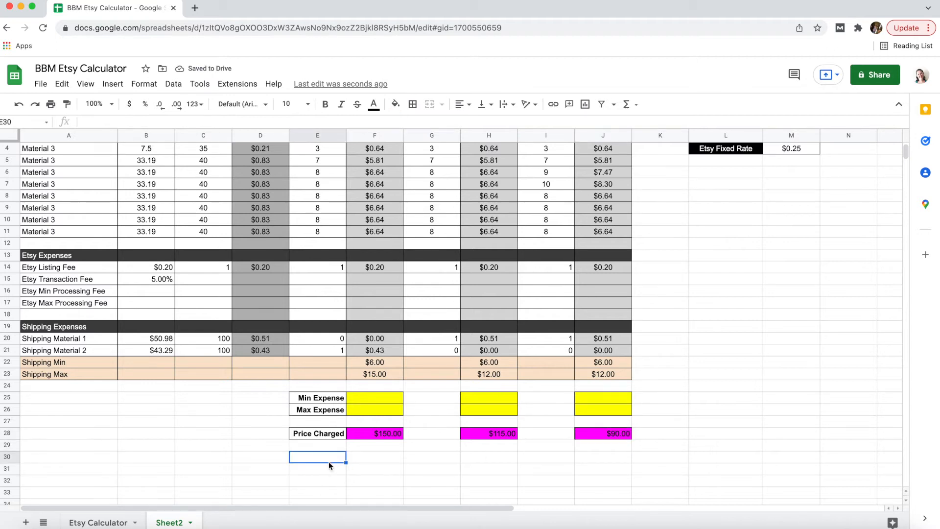
drag(326, 397, 370, 409)
key(ctrl+c)
click(330, 457)
key(ctrl+v)
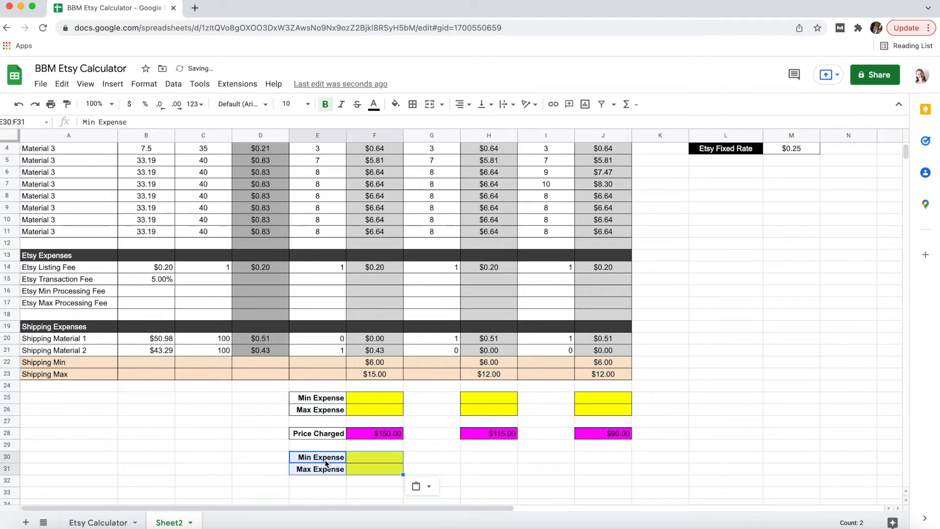
- Fill the value cells F30:F31 of the copied block with bright green
drag(369, 457, 367, 466)
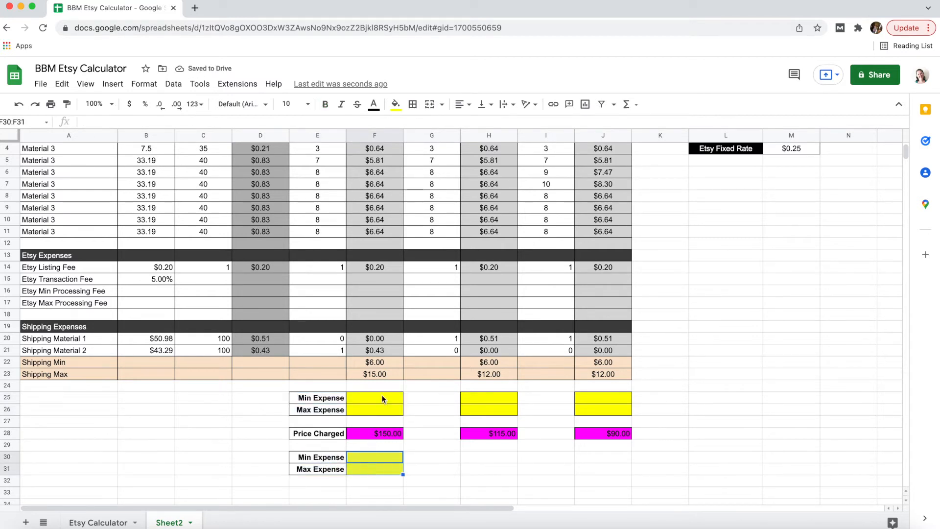
click(395, 104)
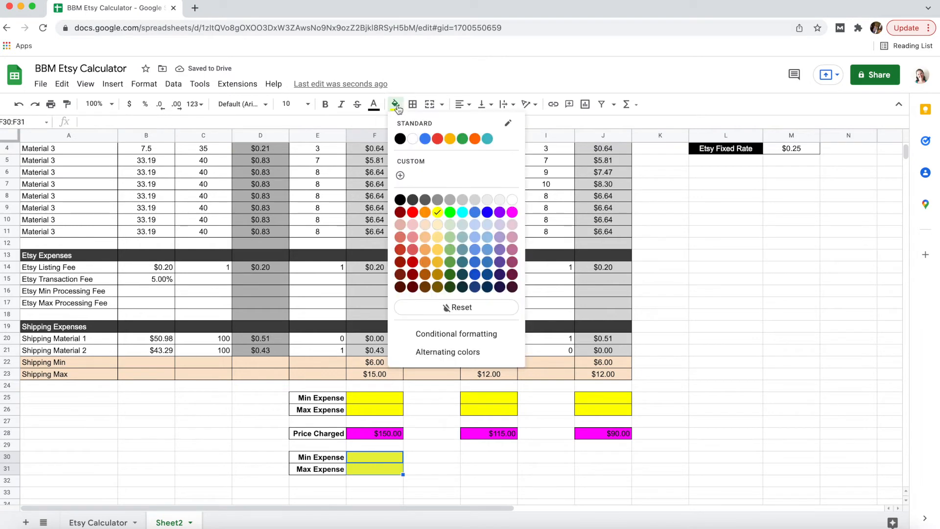
click(450, 212)
click(426, 433)
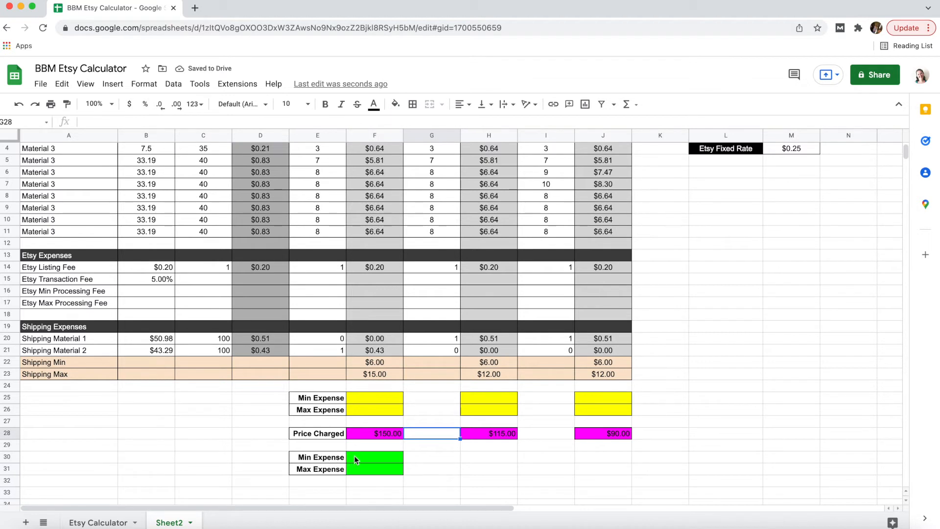
- Relabel the copied block below the Price Charged row as Max Profit in E30 and Min Profit in E31
click(329, 458)
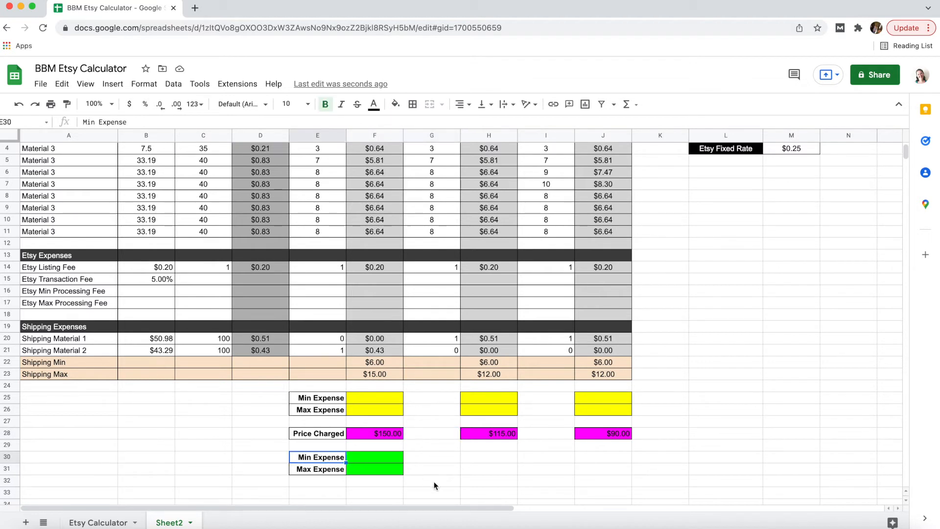
text(Max Profit)
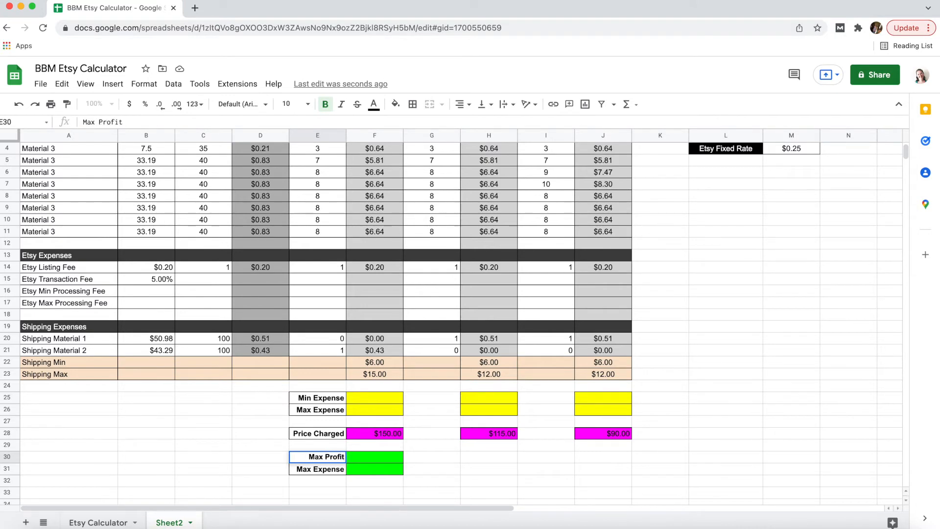
key(Return)
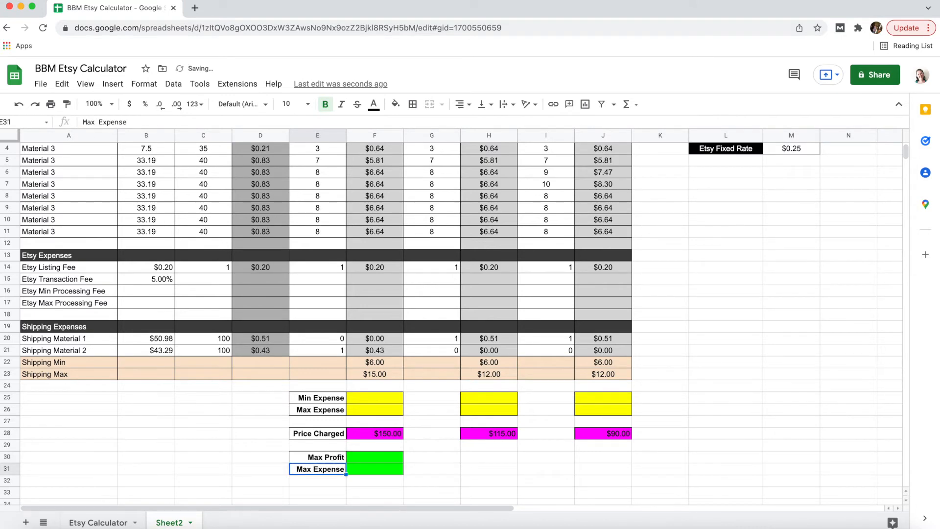
text(Min Profit)
key(Return)
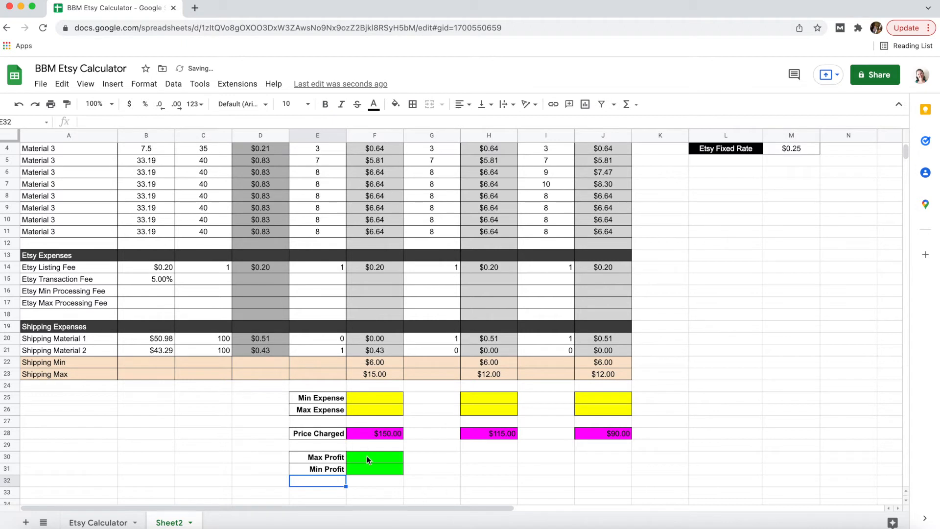
- Copy the green profit cells F30:F31 to H30:H31 and J30:J31 for the other two variations
drag(369, 459, 376, 469)
key(ctrl+c)
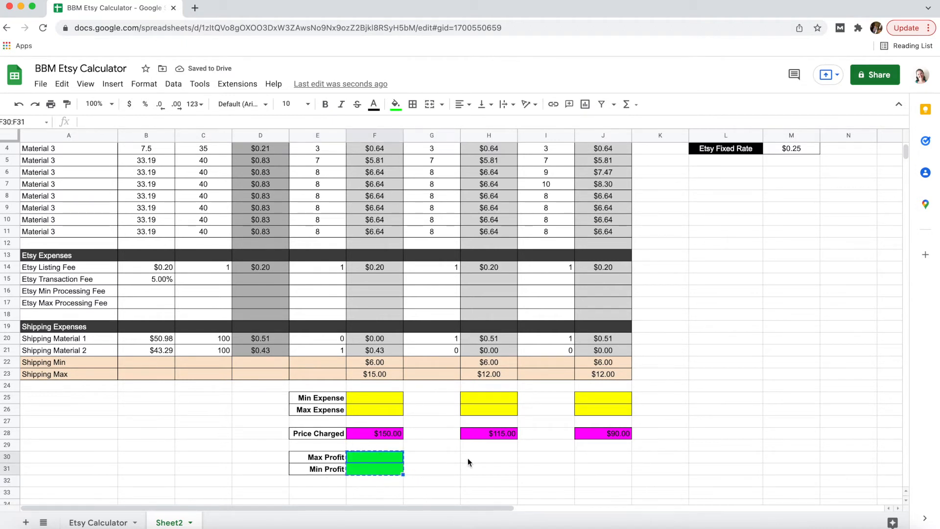
click(472, 457)
key(ctrl+v)
click(589, 457)
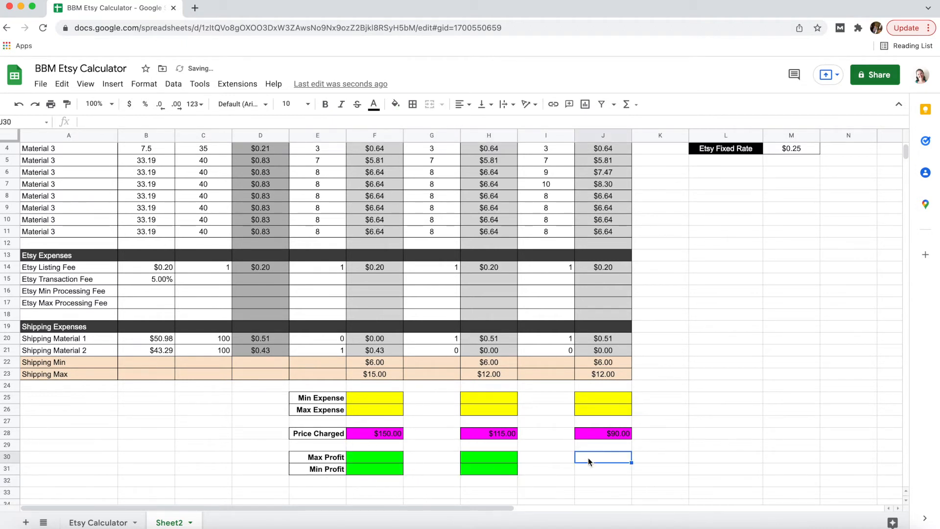
key(ctrl+v)
click(429, 445)
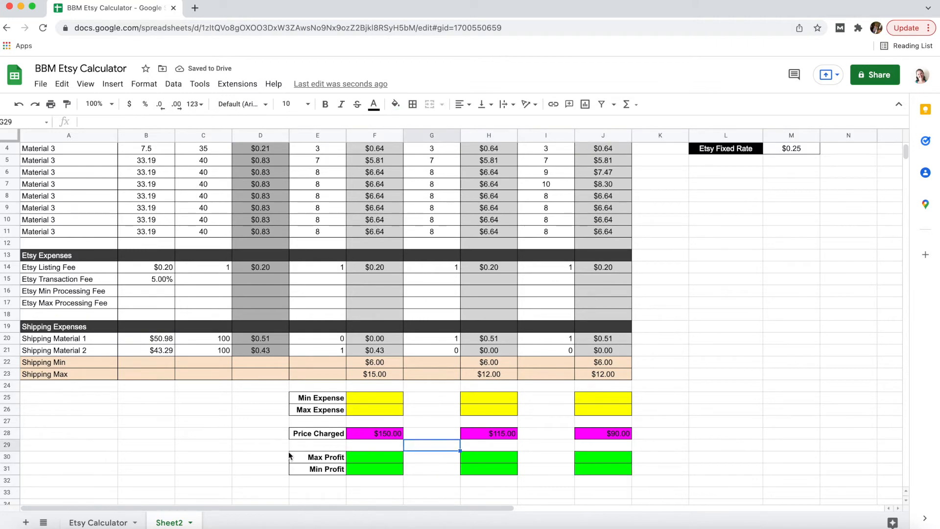
- Calculate Variation 1's Etsy Transaction Fee in F15 with the formula =B15*F28
click(374, 278)
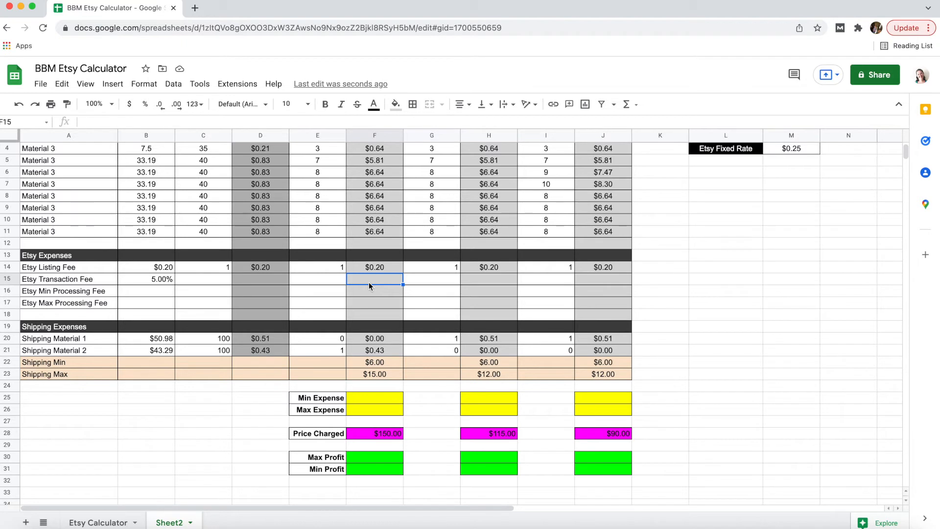
text(=)
click(150, 283)
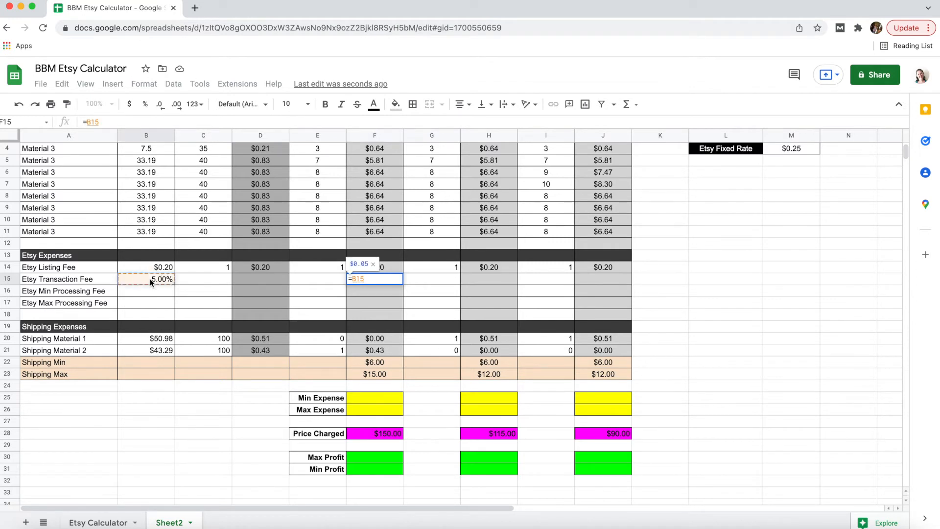
text(*)
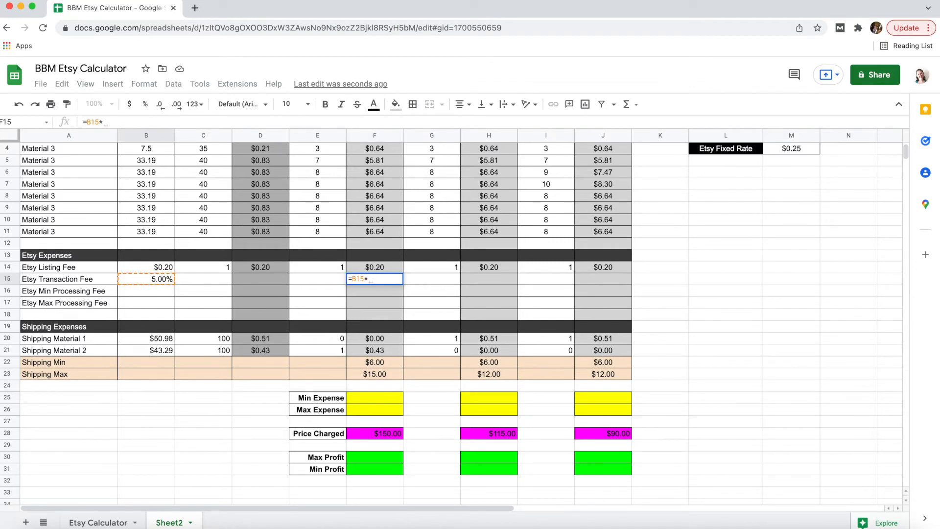
click(381, 435)
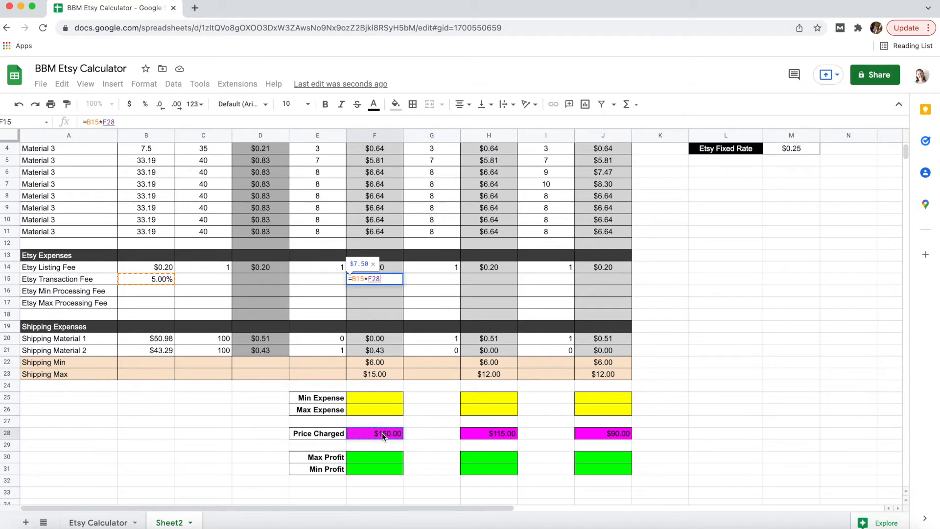
key(Return)
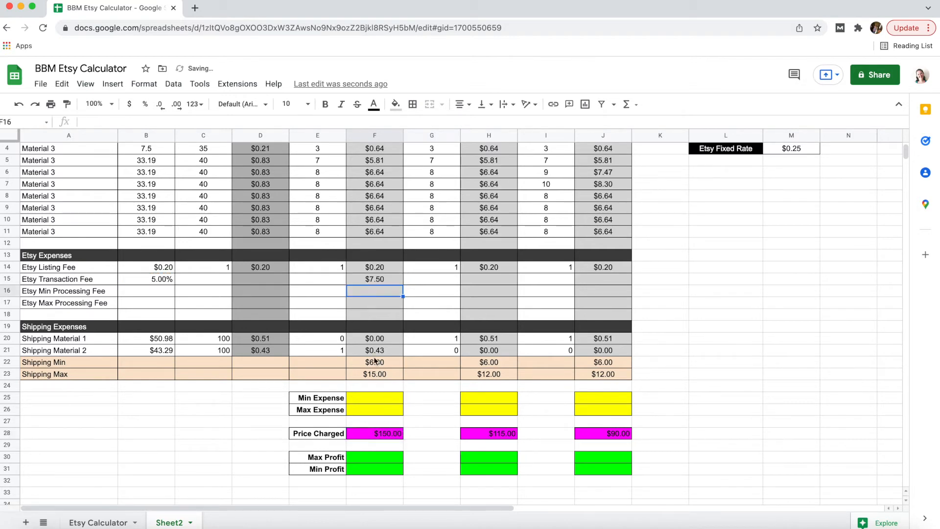
- Calculate Variation 2's Etsy Transaction Fee in H15 with the formula =B15*H28
click(386, 282)
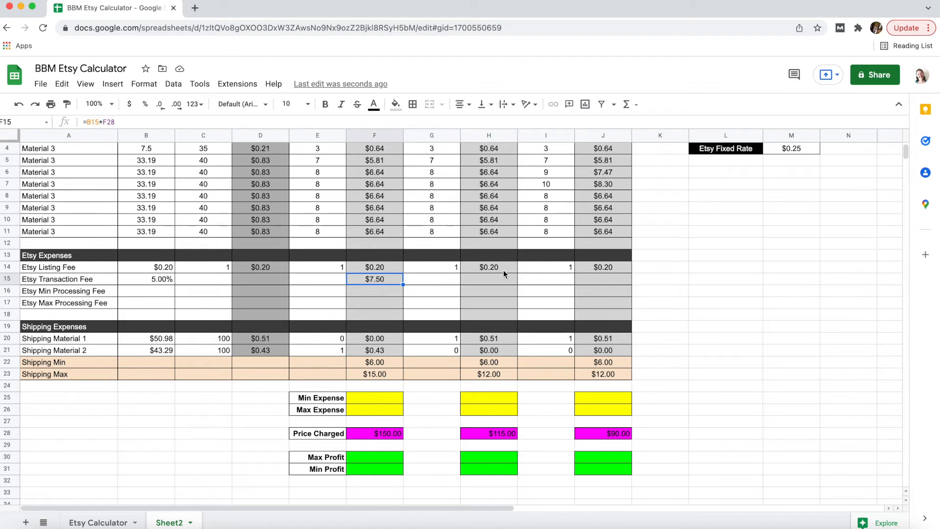
click(483, 280)
text(=)
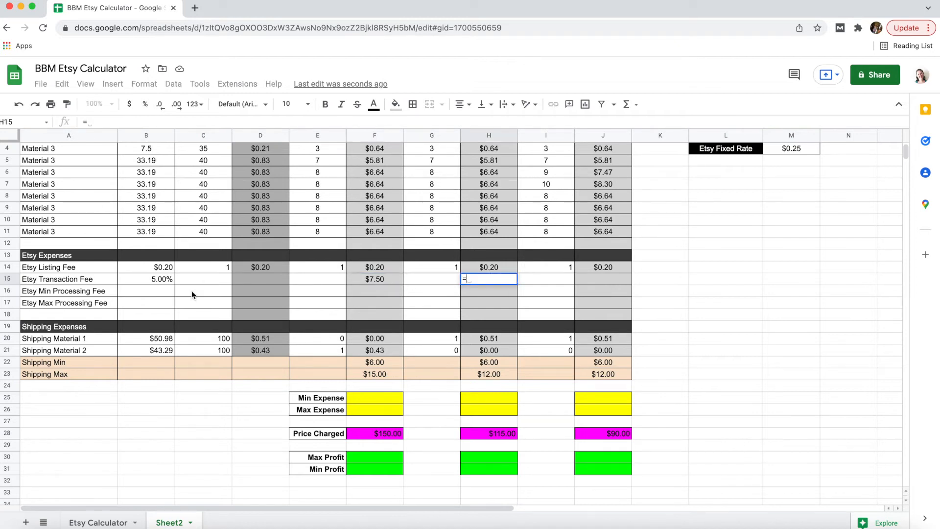
click(163, 281)
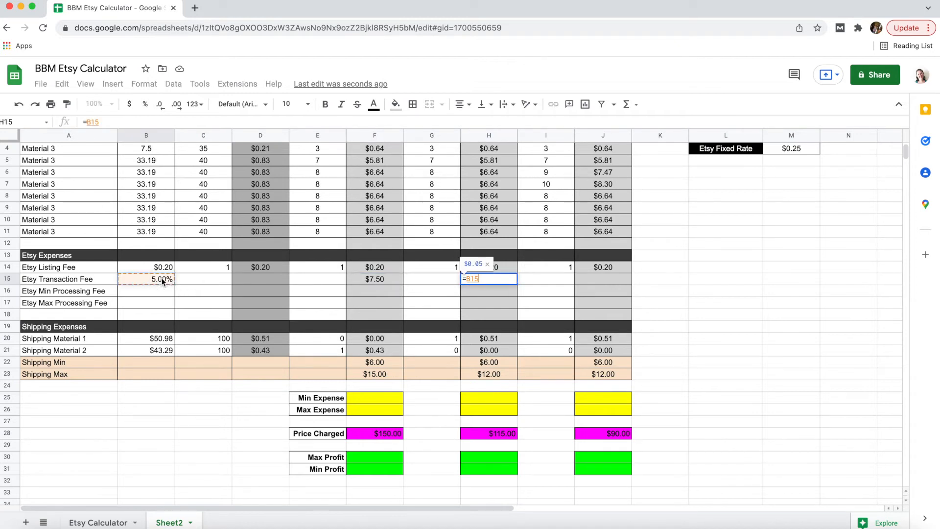
text(*)
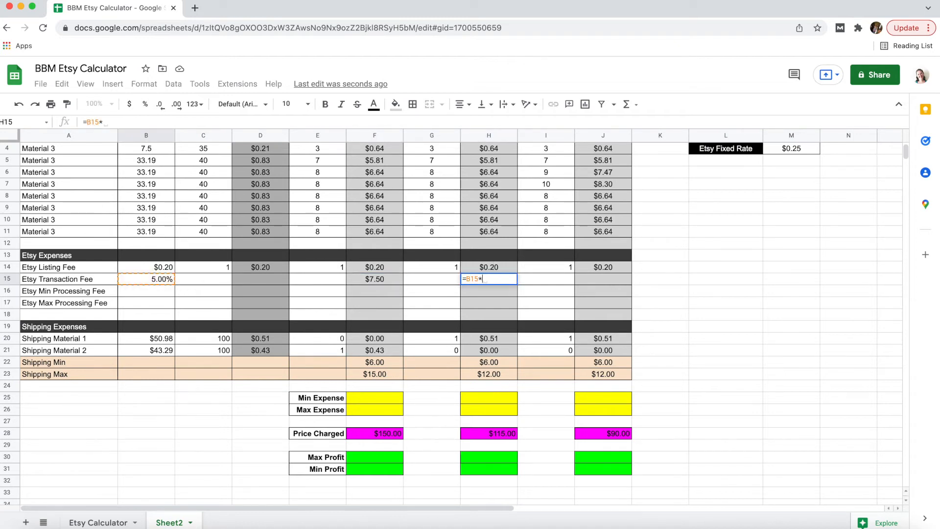
click(497, 434)
key(Return)
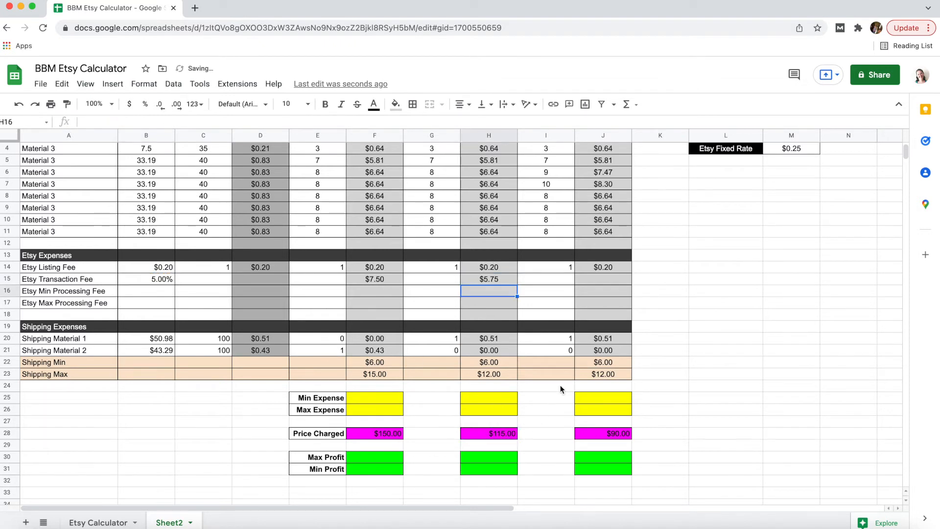
- Calculate Variation 3's Etsy Transaction Fee in J15 with the formula =B15*J28
click(606, 278)
text(=)
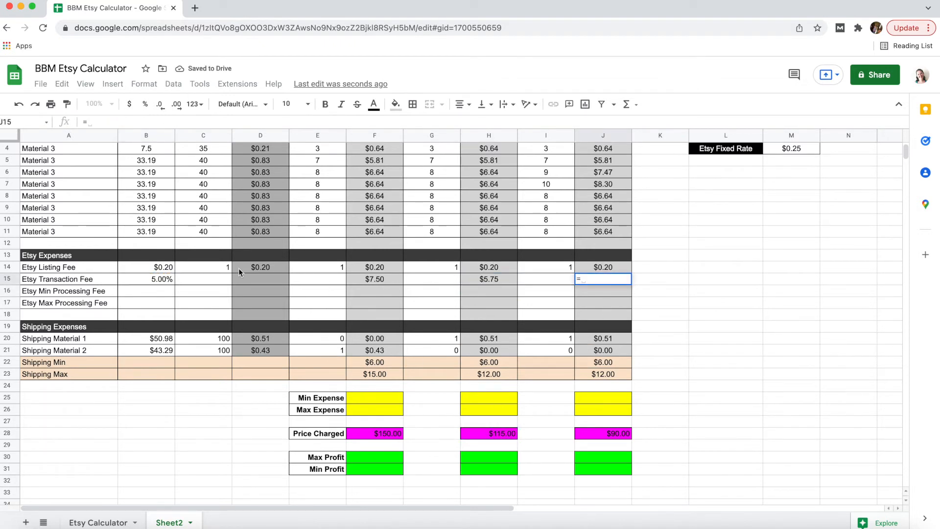
click(163, 281)
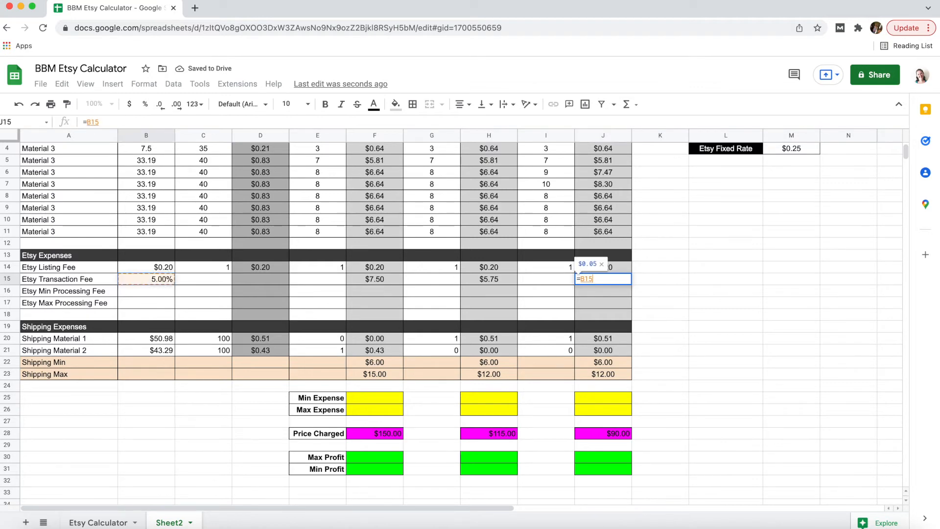
text(*)
click(593, 433)
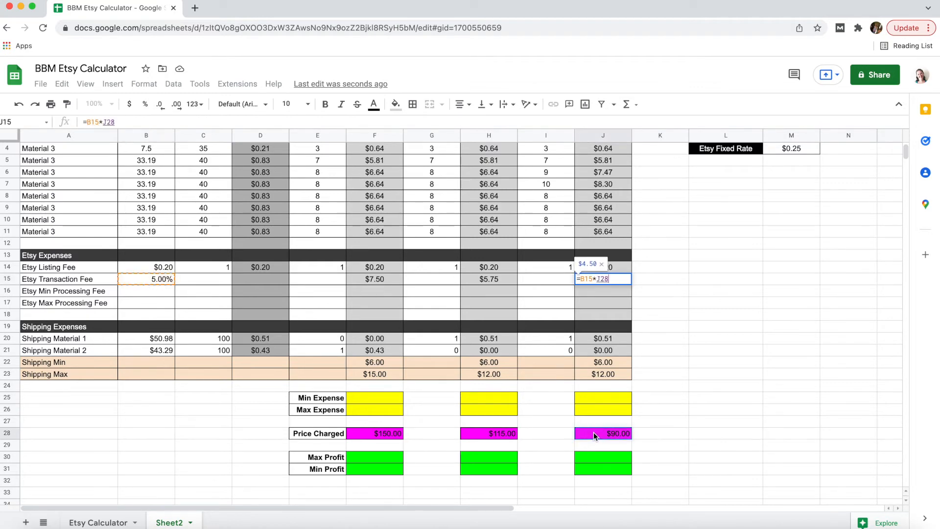
key(Return)
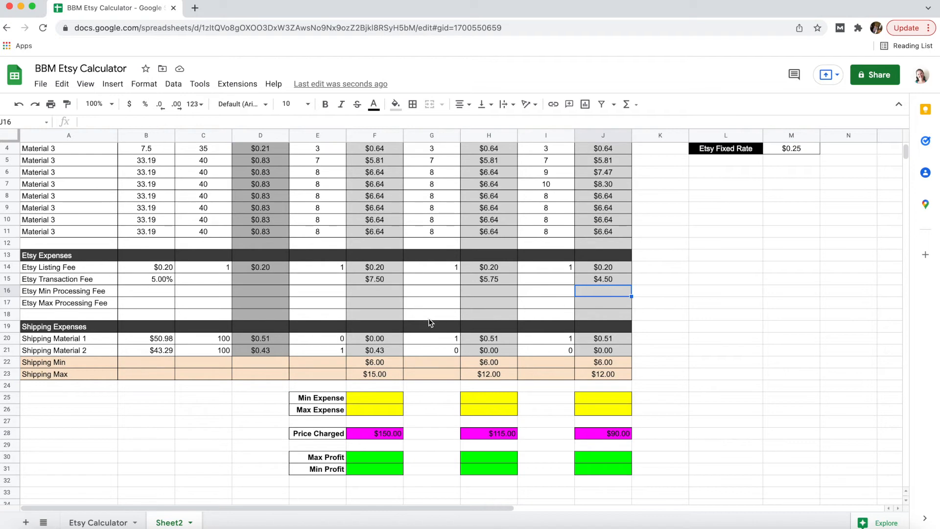
- Enter the formula =M4+M3((M2*(F28+F22))+F28+F22) for Variation 1's Etsy Min Processing Fee in F16, declining the suggested autofill
click(708, 292)
scroll(697, 301, up, 3)
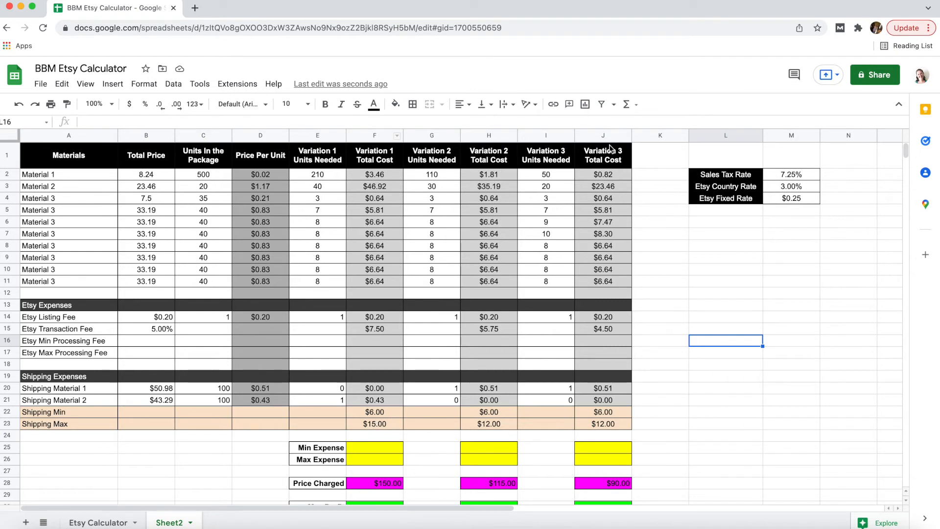
click(653, 416)
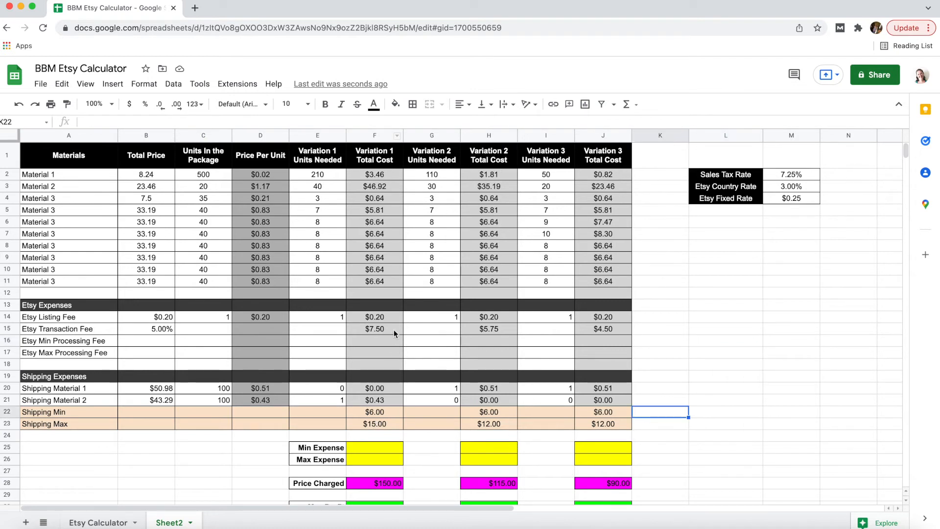
click(369, 342)
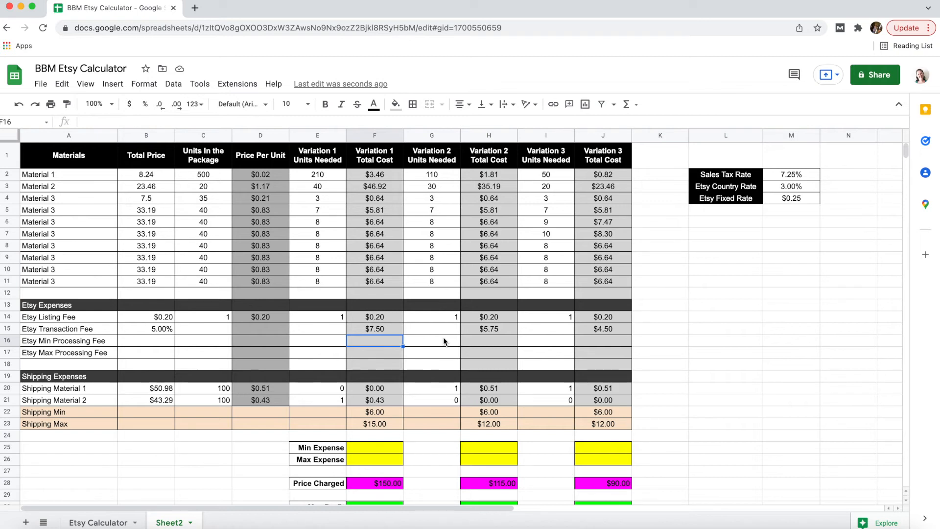
text(=)
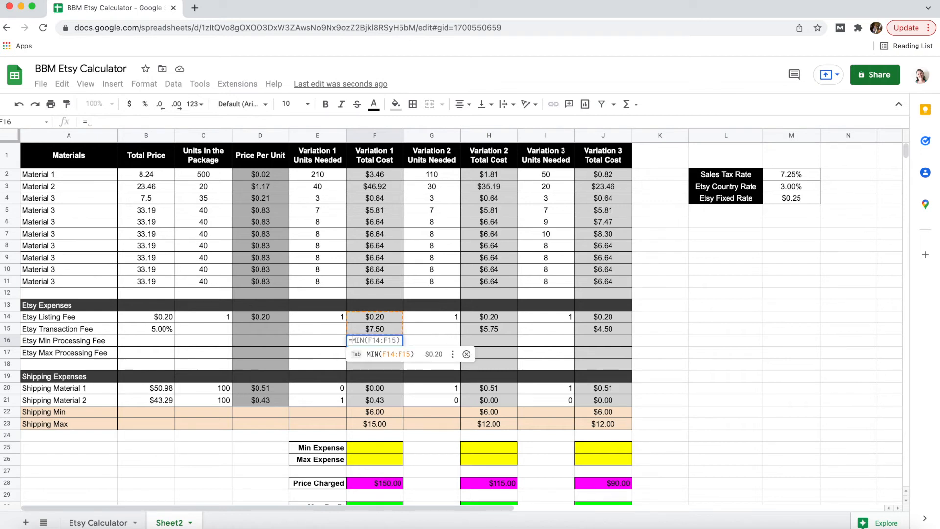
click(788, 198)
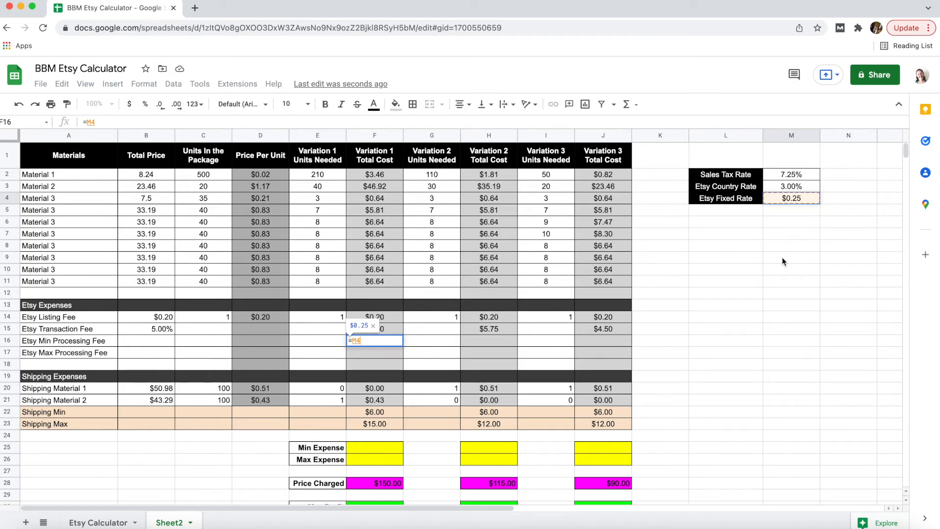
text(+)
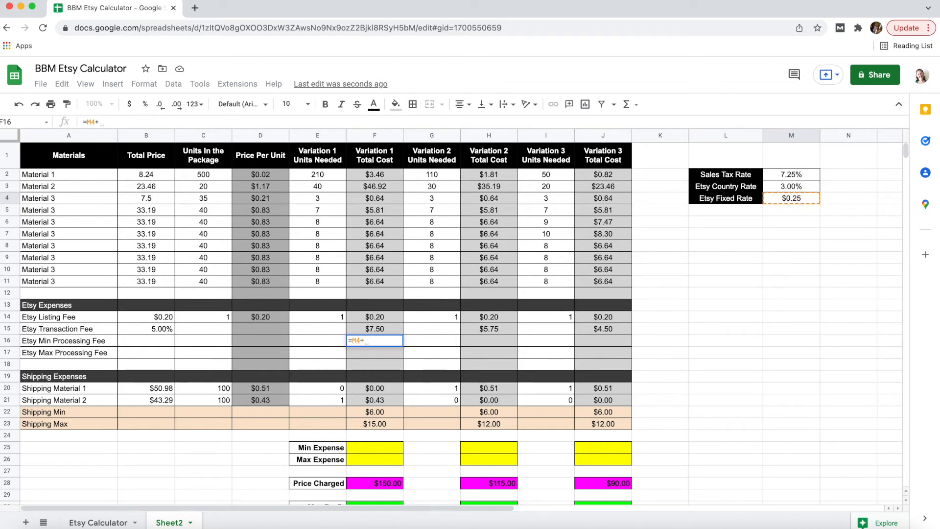
click(806, 189)
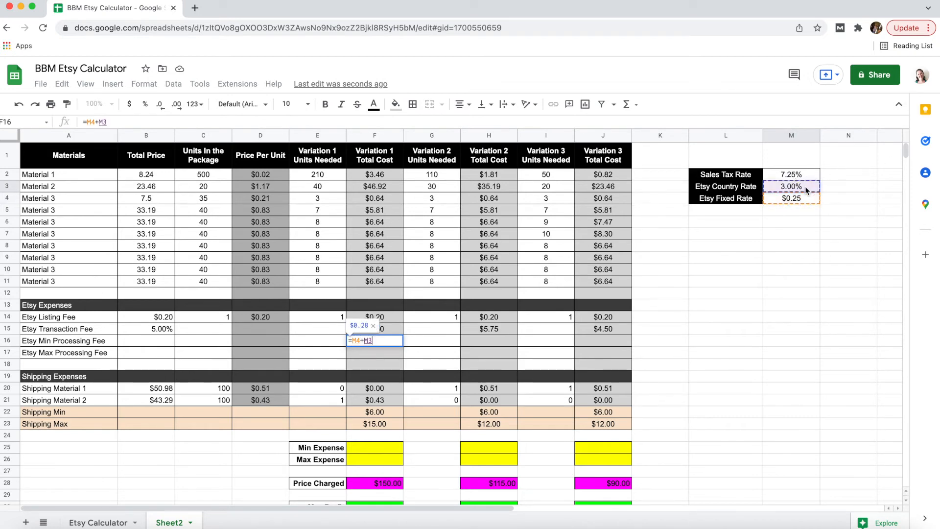
text(()
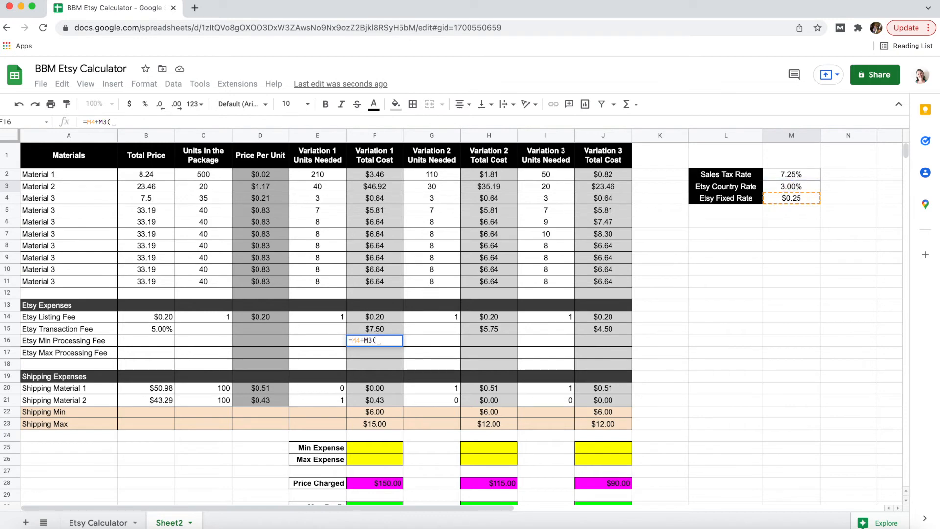
text(()
click(800, 177)
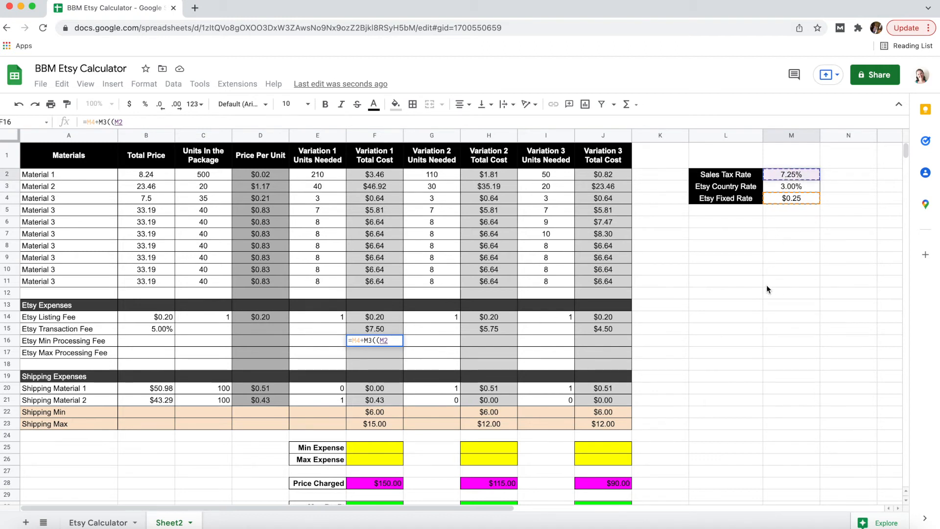
text(*()
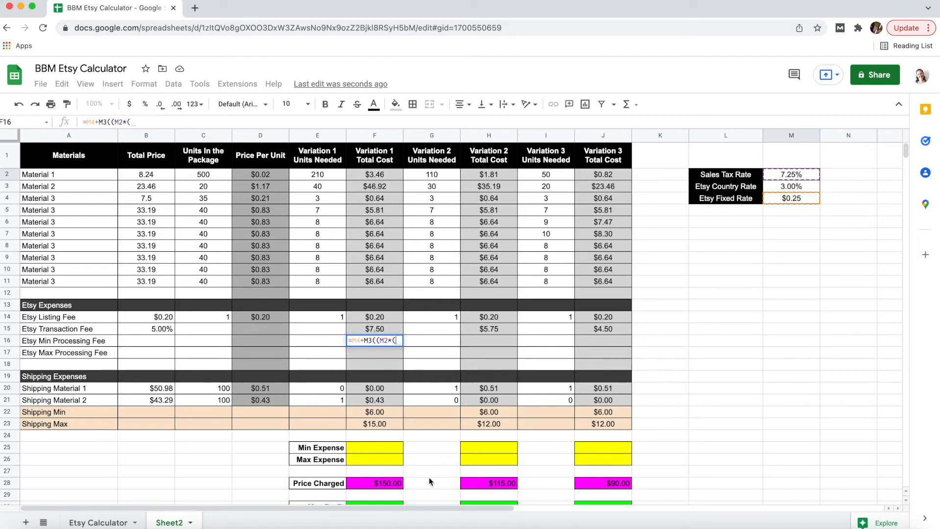
click(388, 484)
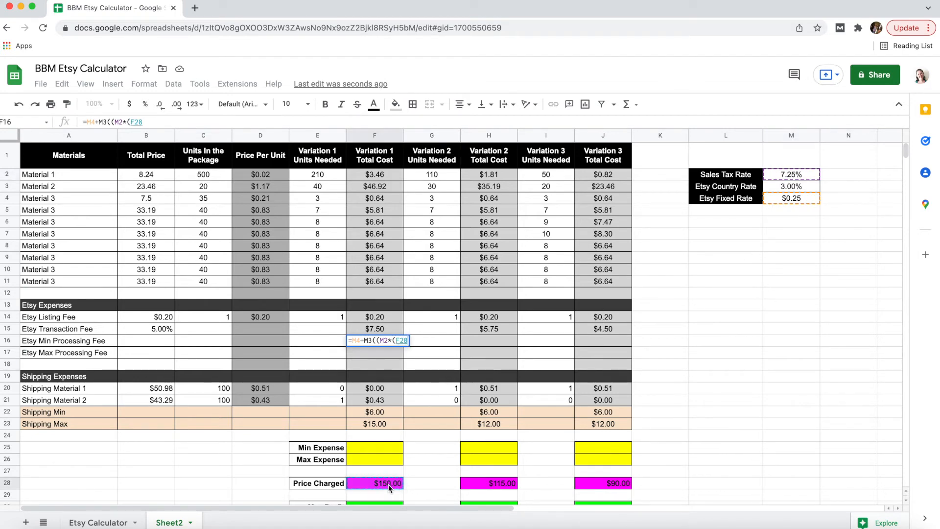
text(+)
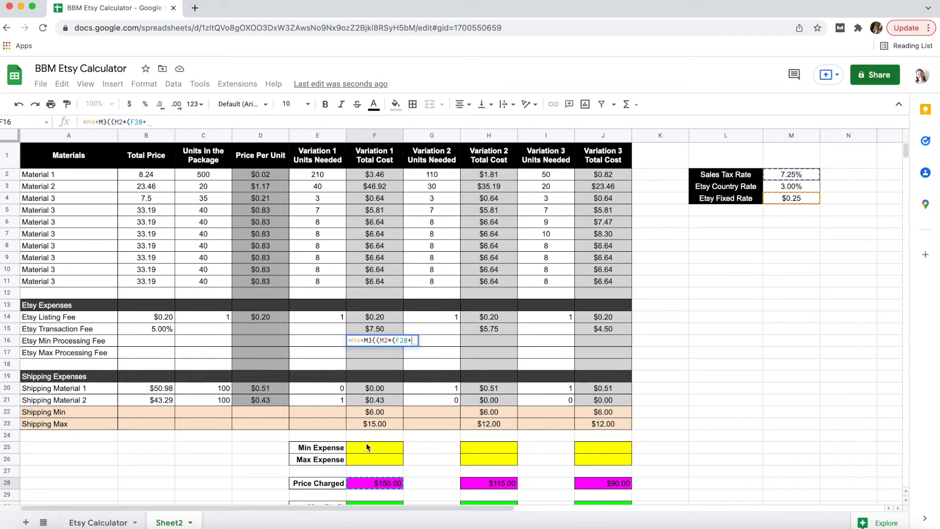
click(373, 413)
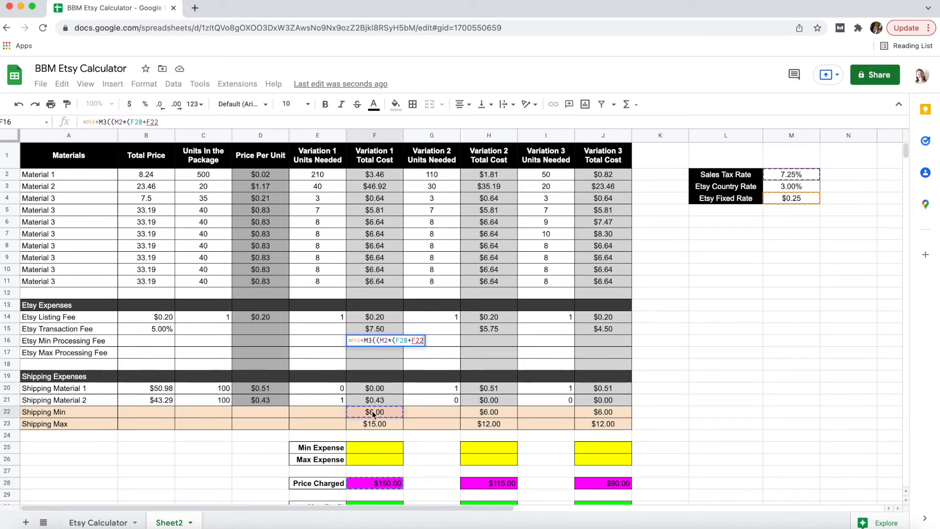
text()))
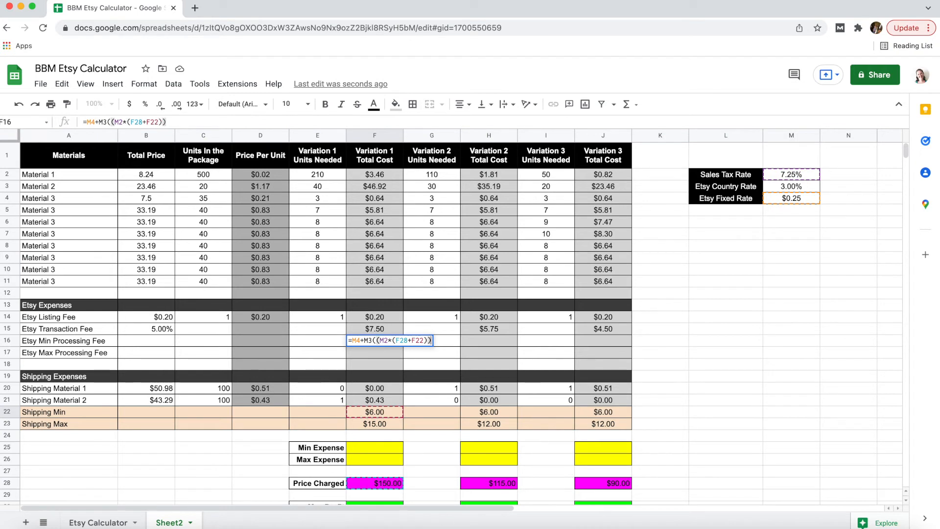
text(+)
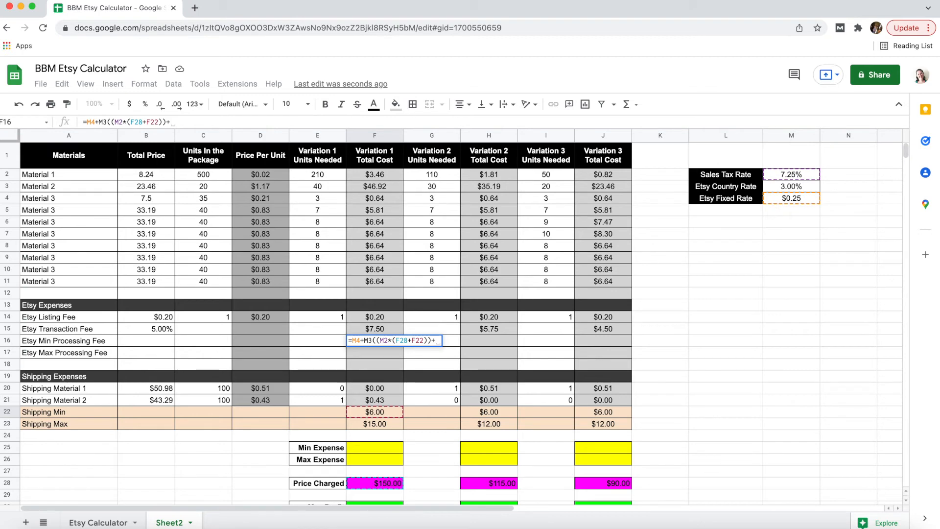
click(376, 483)
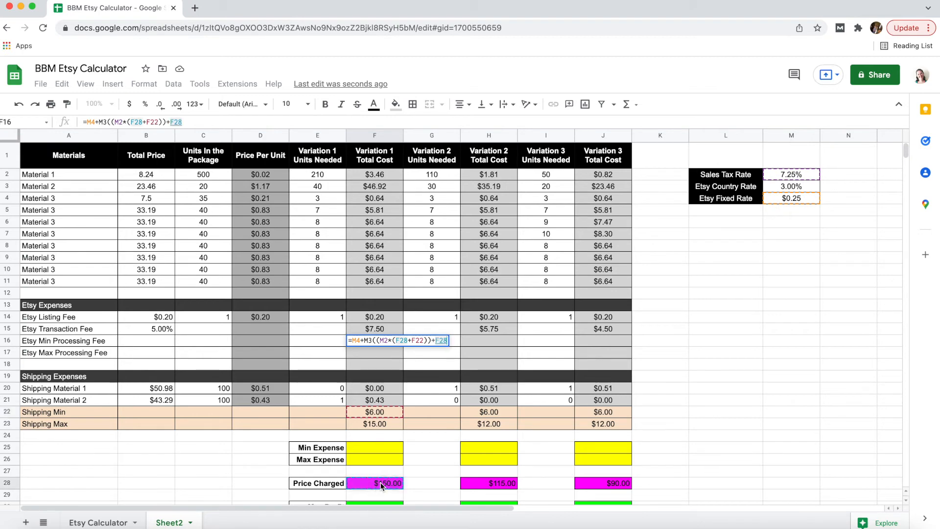
text(+)
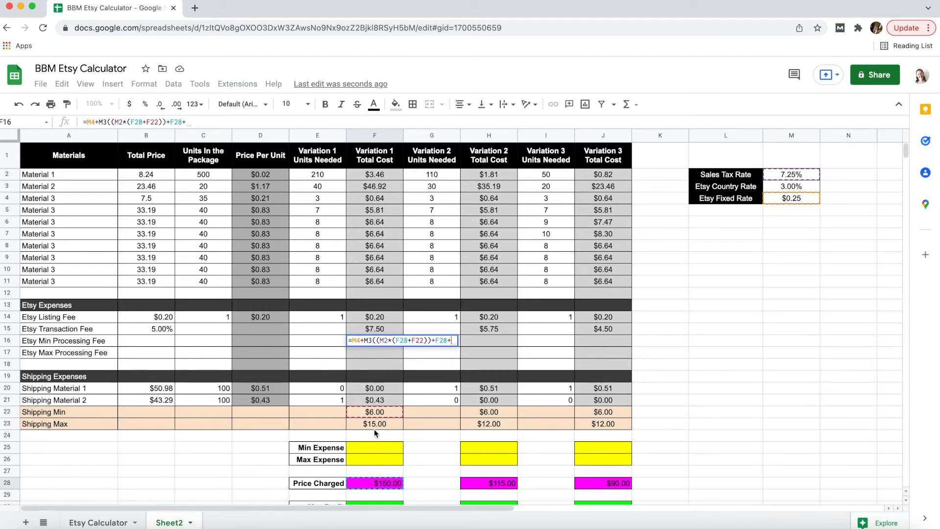
click(377, 413)
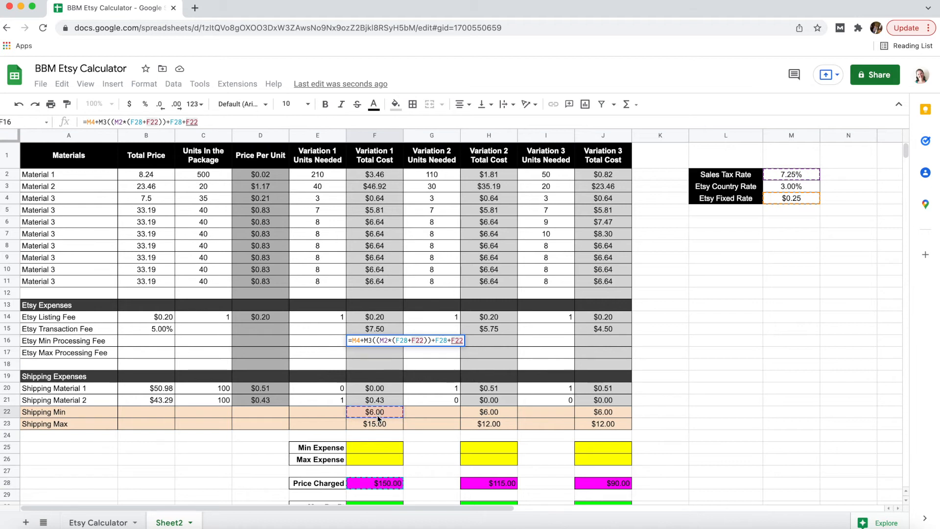
text())
key(Return)
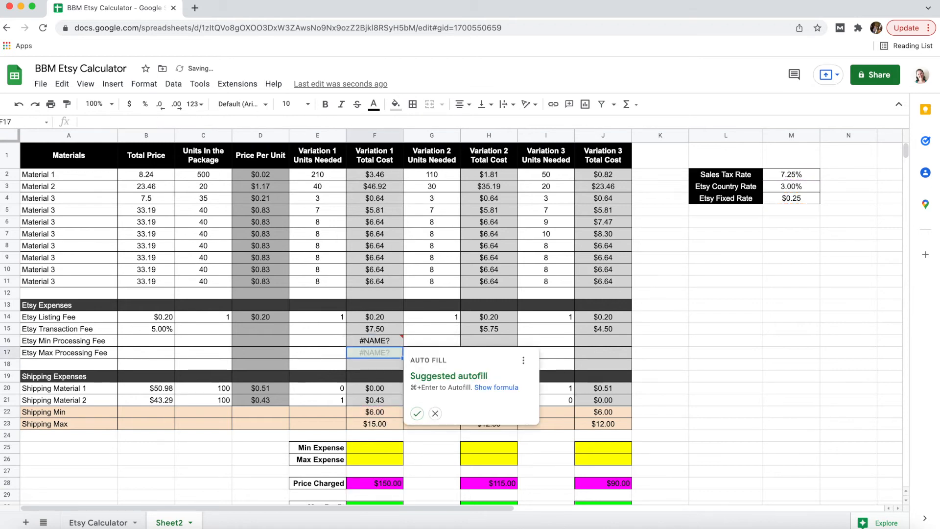
click(435, 413)
- Correct the F16 formula by inserting the missing multiplication sign after M3, giving =M4+M3*((M2*(F28+F22))+F28+F22)
click(391, 342)
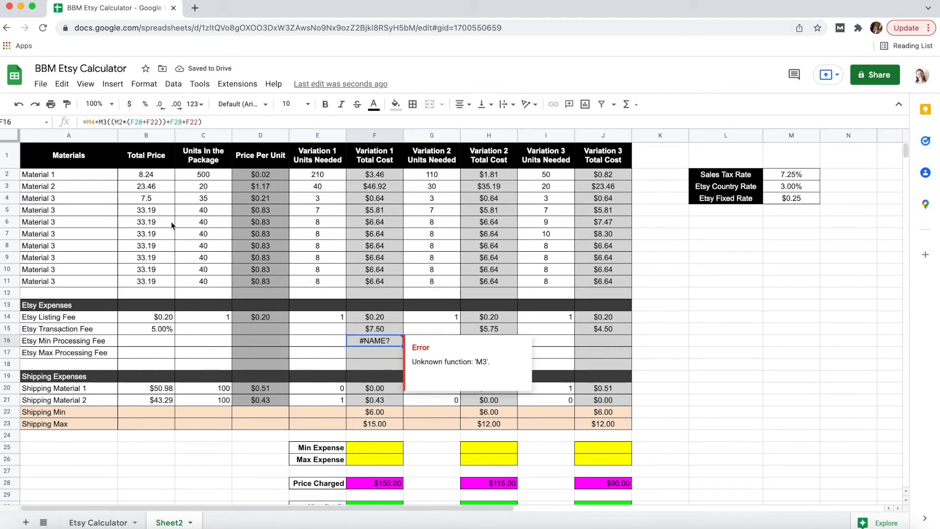
click(91, 122)
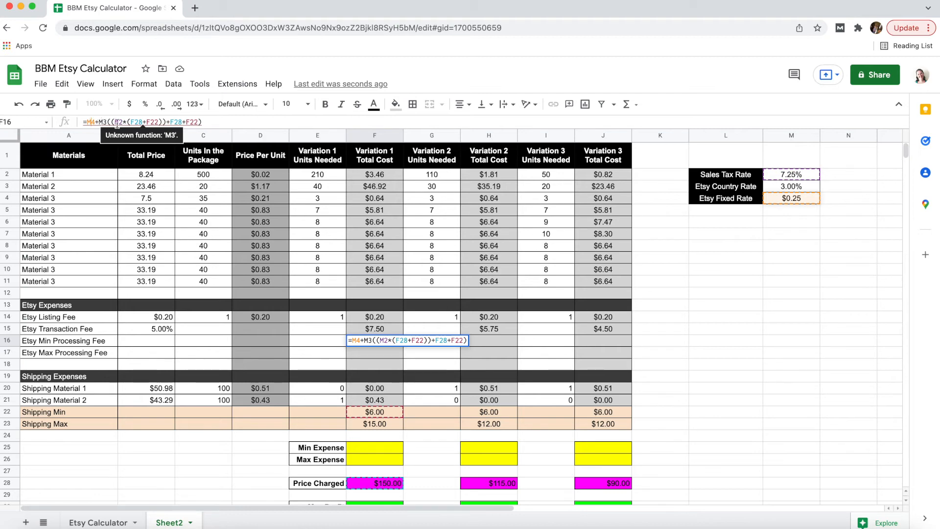
click(108, 123)
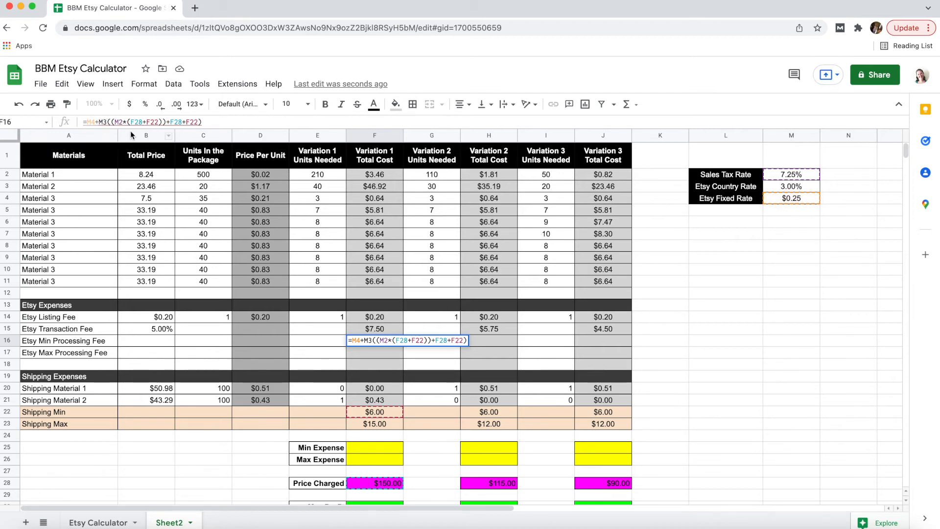
text(*)
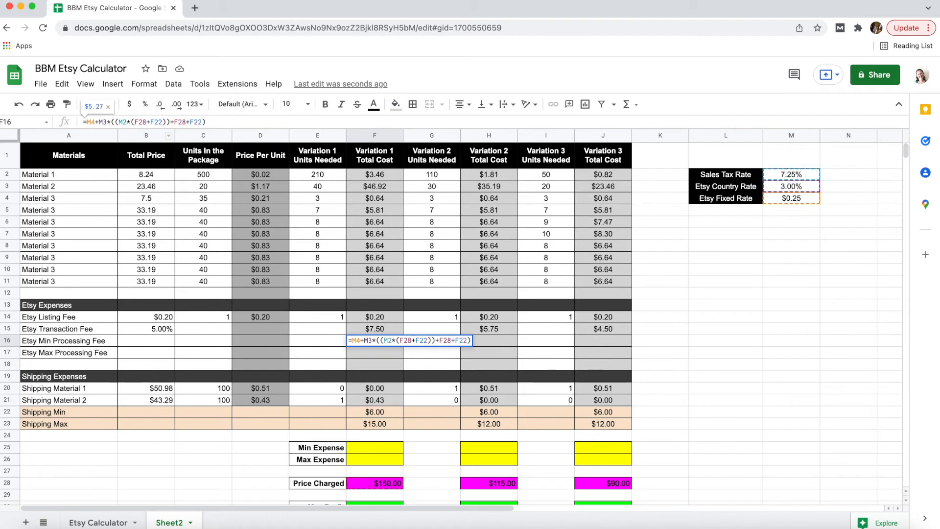
click(222, 122)
key(Return)
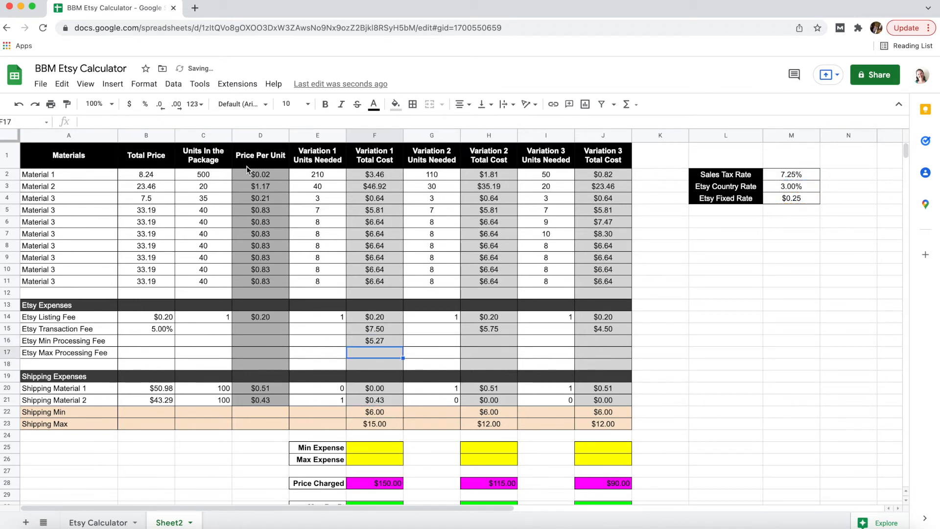
- Make the rate references in the F16 formula absolute as $M$4, $M$3 and $M$2
click(390, 339)
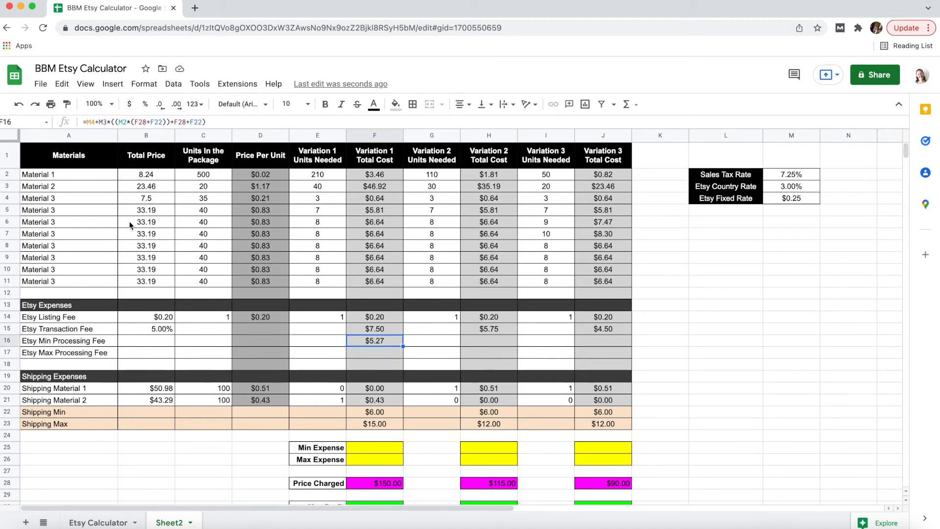
click(87, 122)
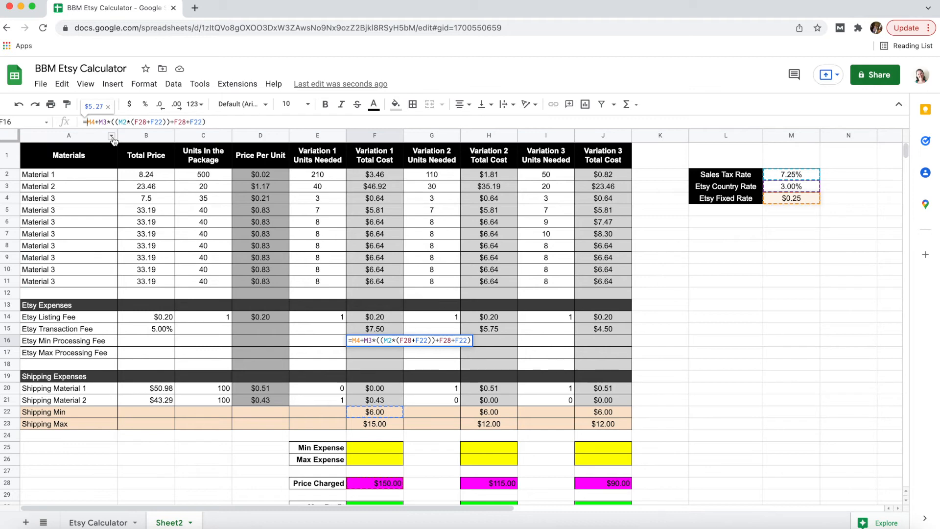
text($)
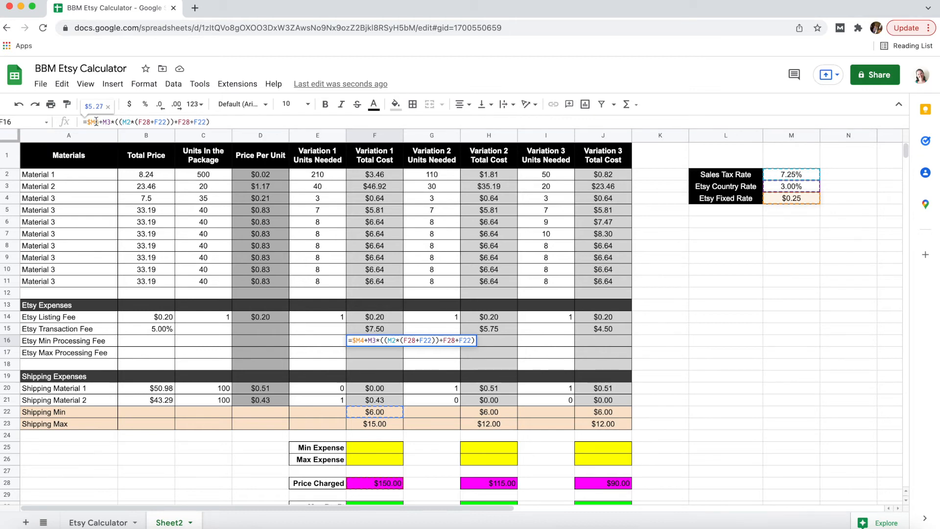
click(96, 122)
text($)
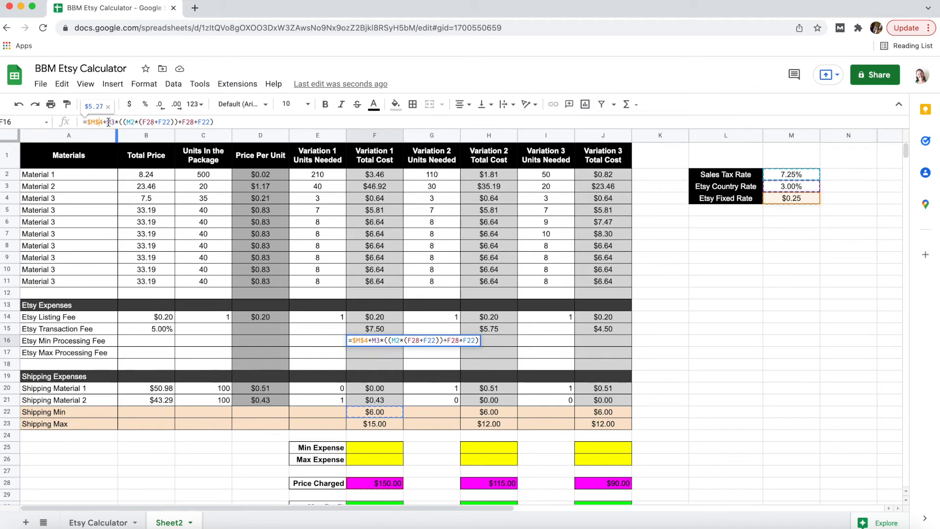
click(106, 121)
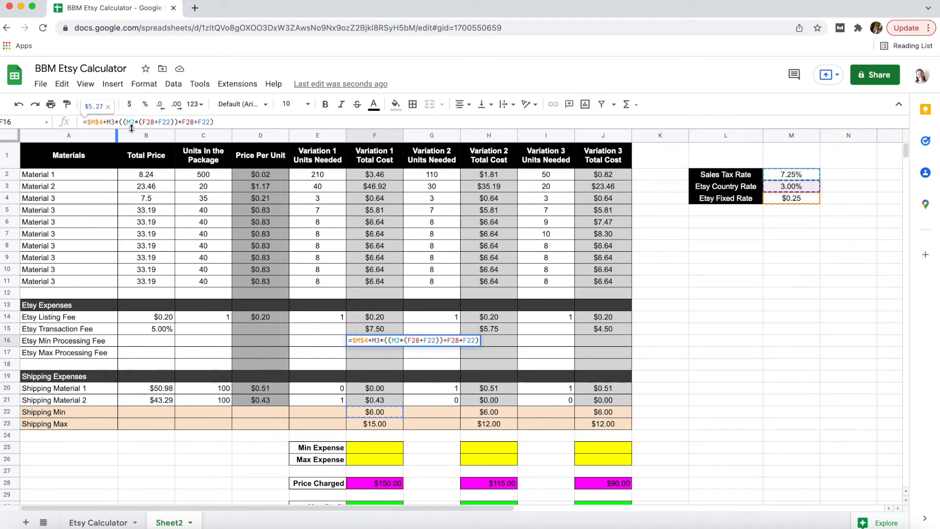
text($)
click(116, 122)
text($M$)
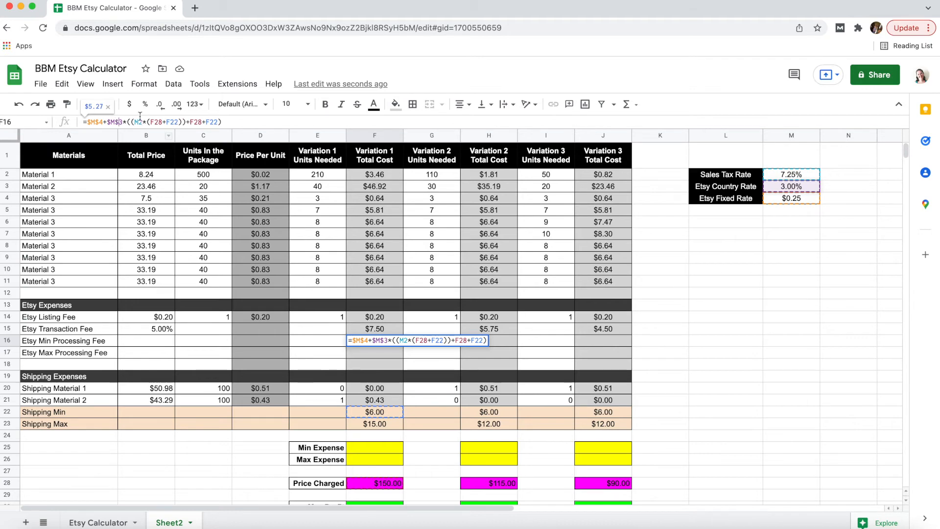
click(136, 121)
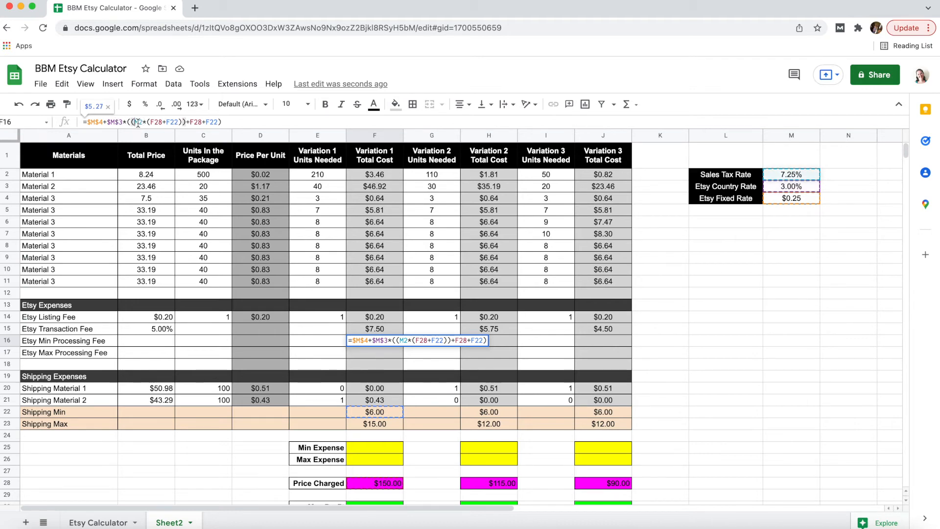
text($)
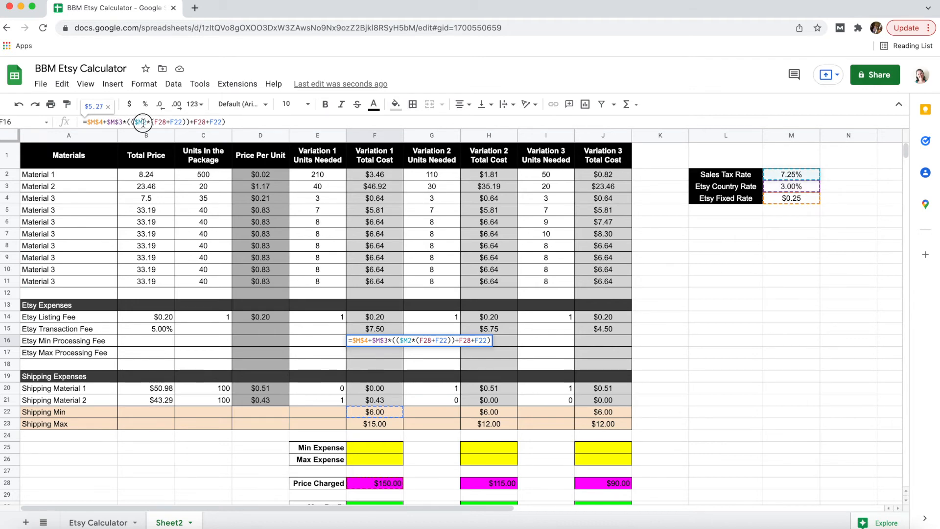
click(143, 123)
text($)
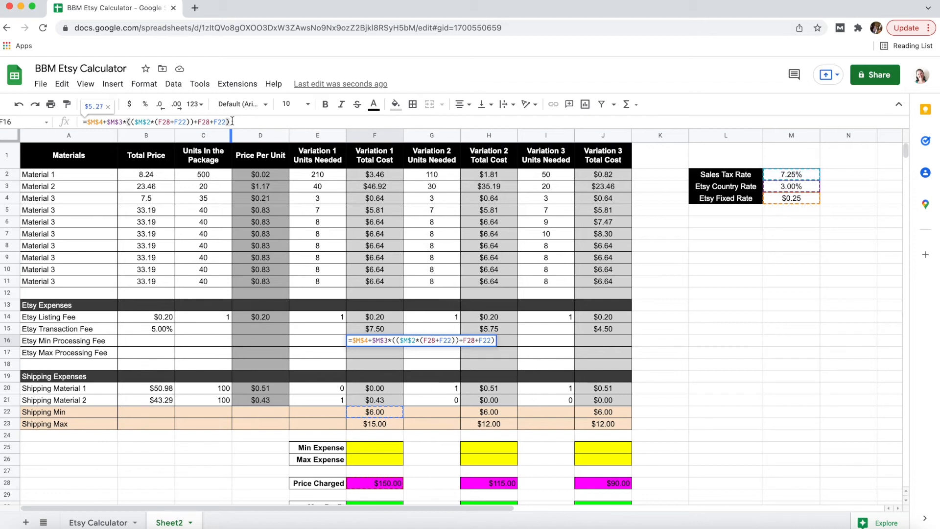
key(Return)
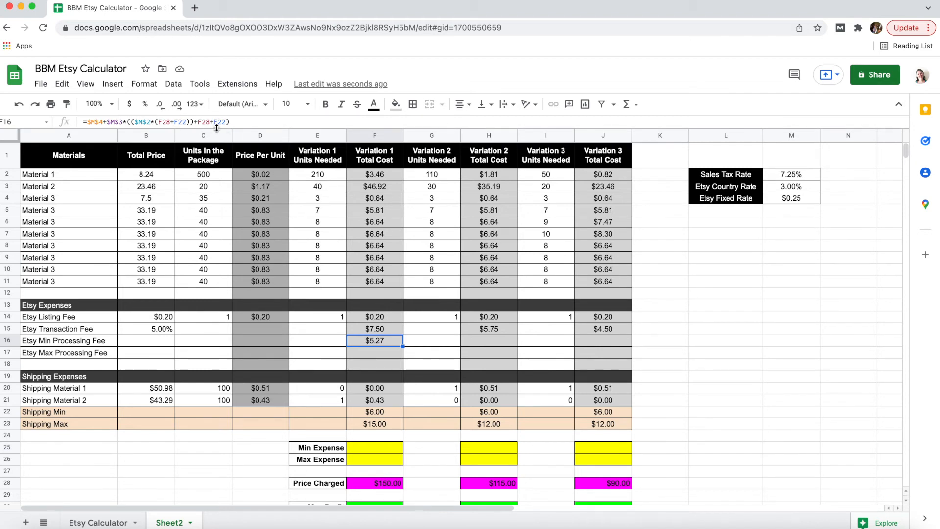
- Commit the F16 Etsy Min Processing Fee formula and copy it to H16 for Variation 2 and J16 for Variation 3
click(240, 123)
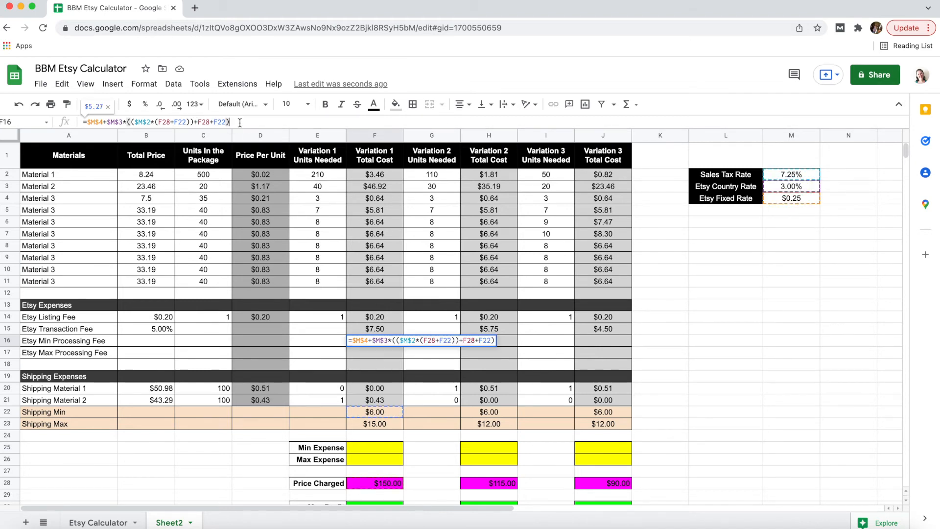
key(Return)
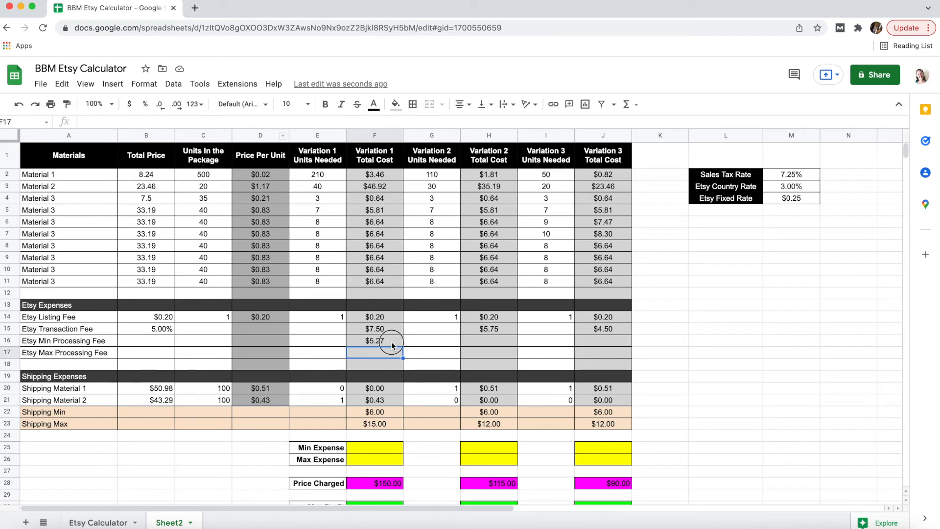
click(392, 342)
click(495, 341)
key(ctrl+v)
click(592, 340)
text(=$M$4+$M$3*(($M$2*(J28+J22))+J28+J22))
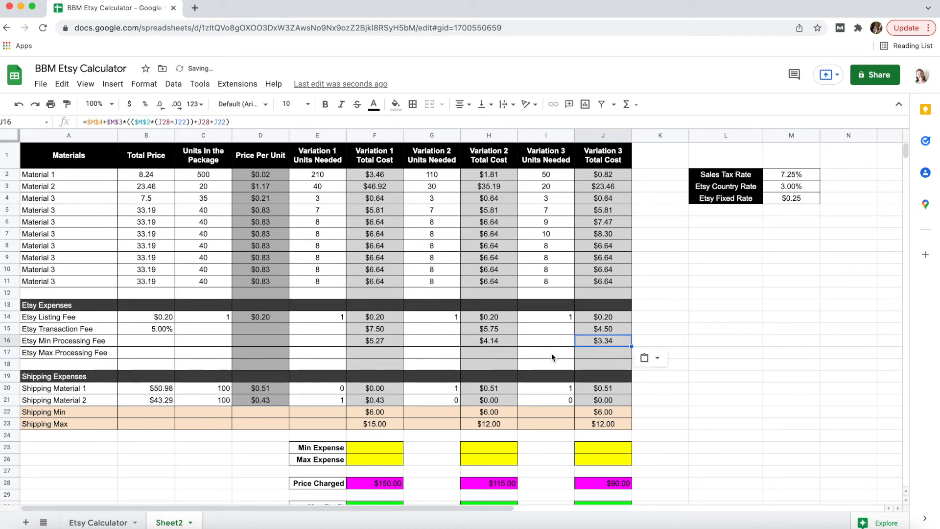
click(677, 398)
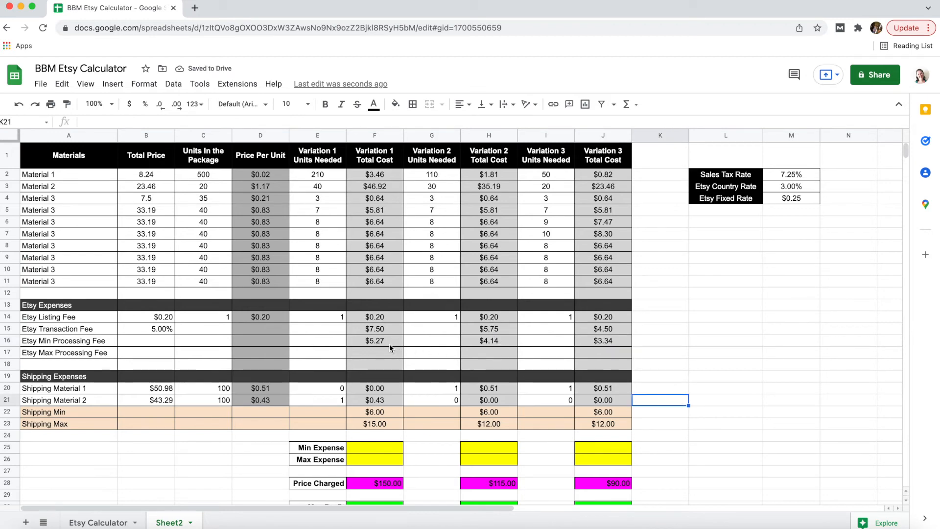
click(686, 423)
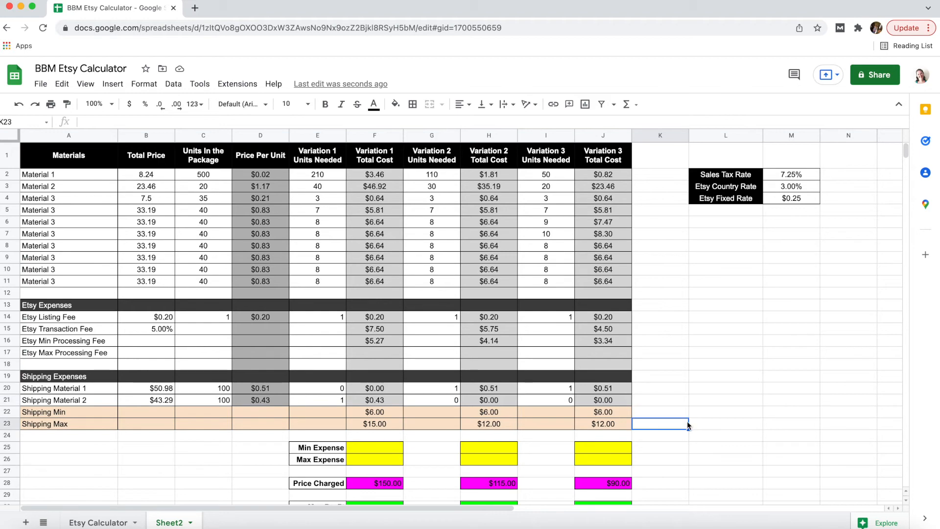
click(707, 425)
scroll(708, 425, down, 3)
scroll(708, 424, up, 3)
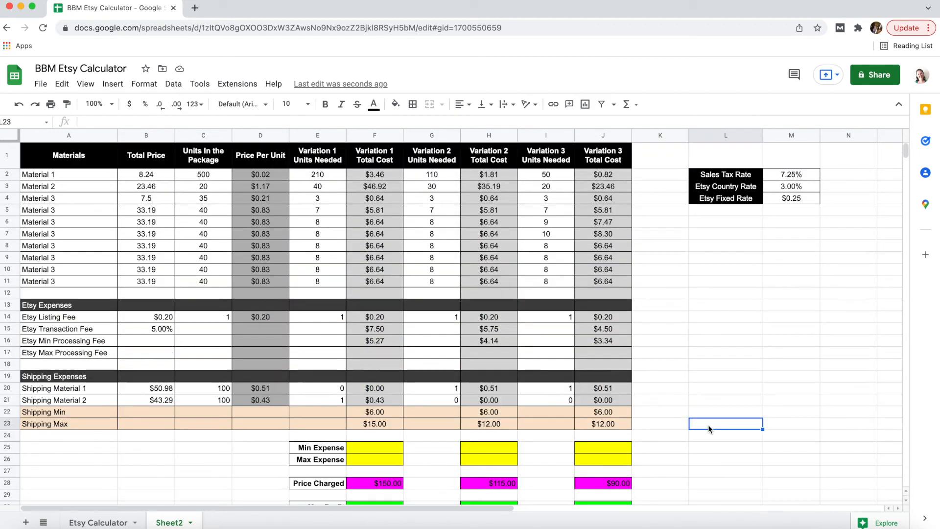
click(370, 341)
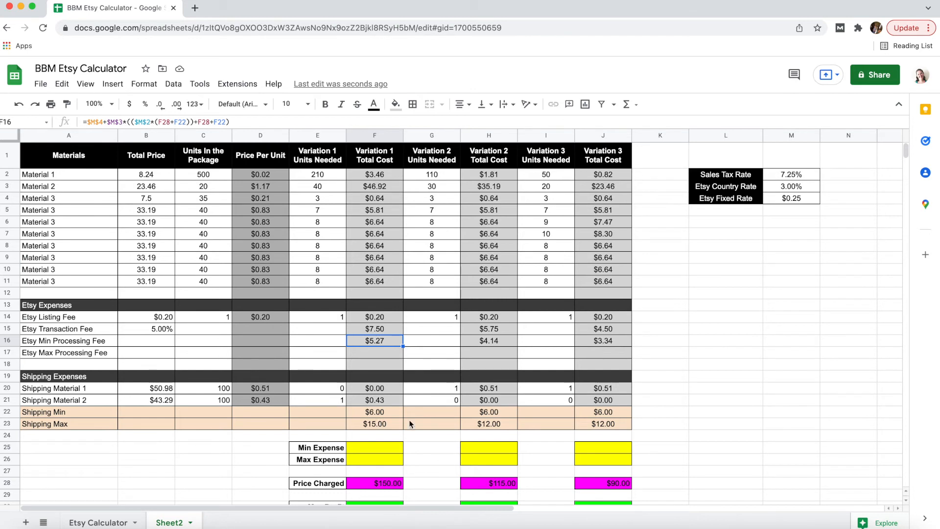
- Enter the formula =M4+M3*((M2*(F28+F23))+F28+F23) for Variation 1's Etsy Max Processing Fee in F17
click(387, 351)
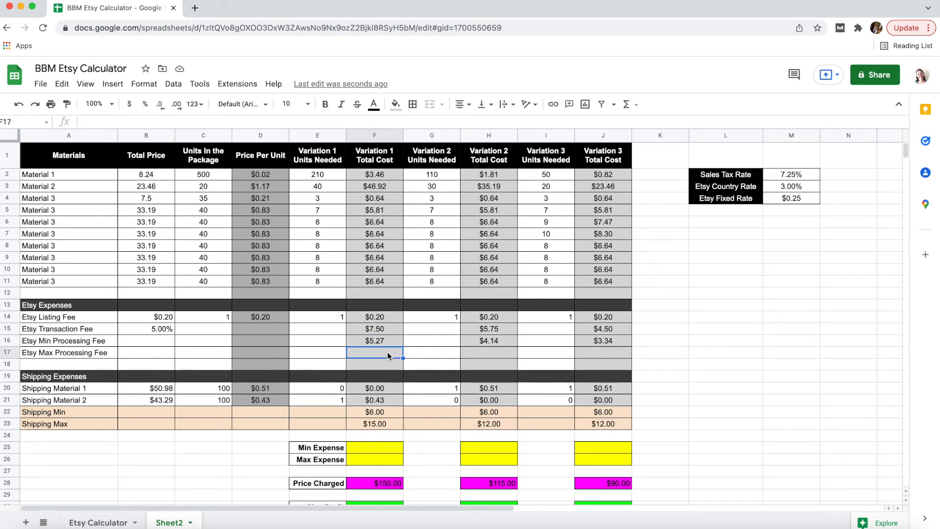
text(=)
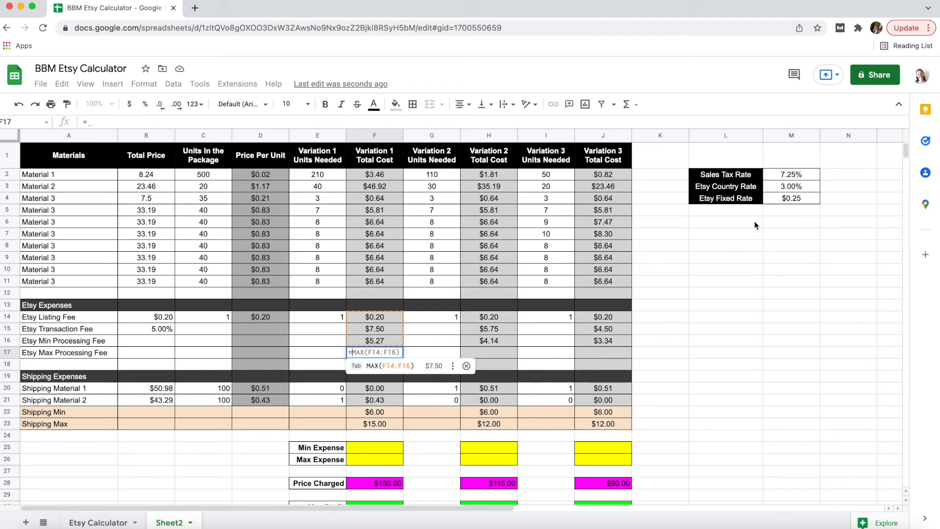
click(790, 200)
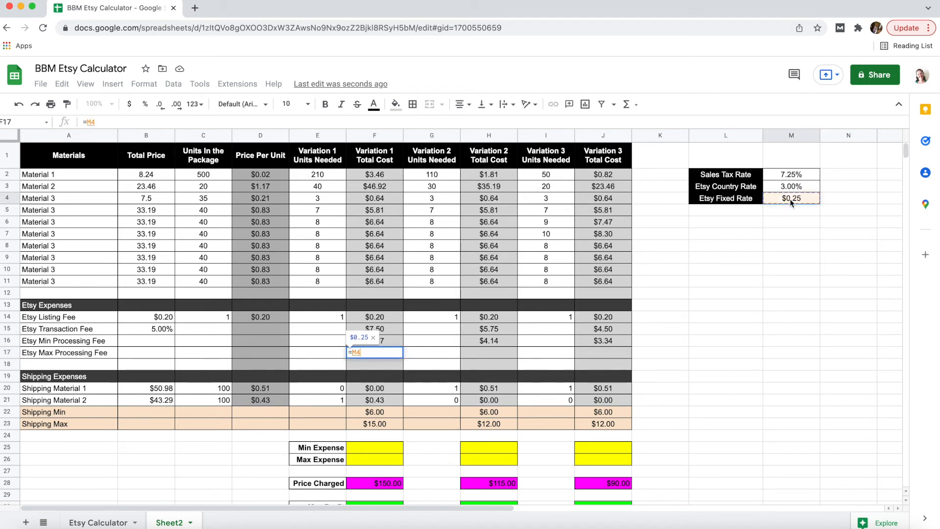
text(+)
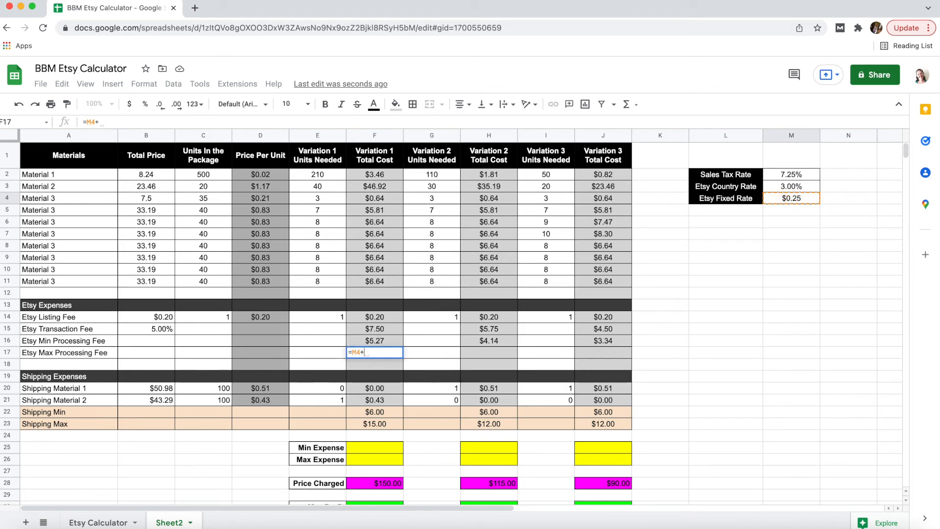
click(809, 188)
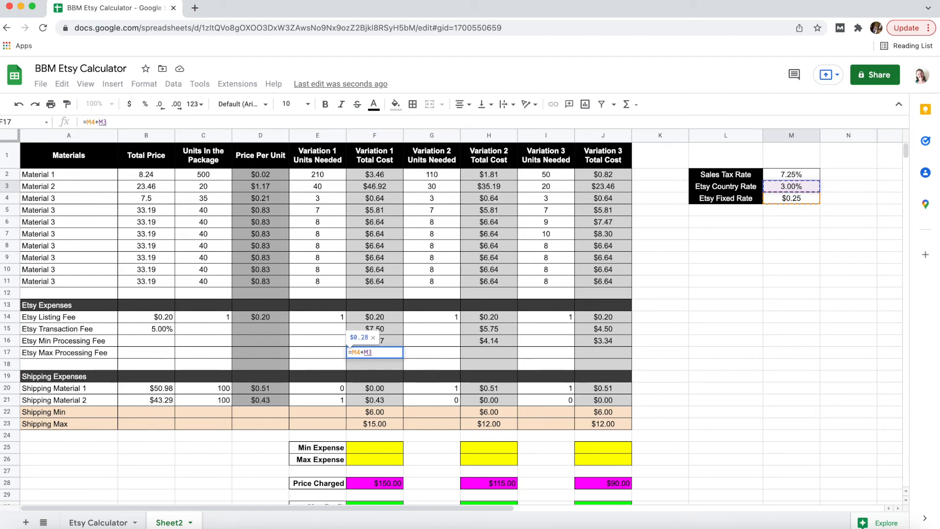
text(*(()
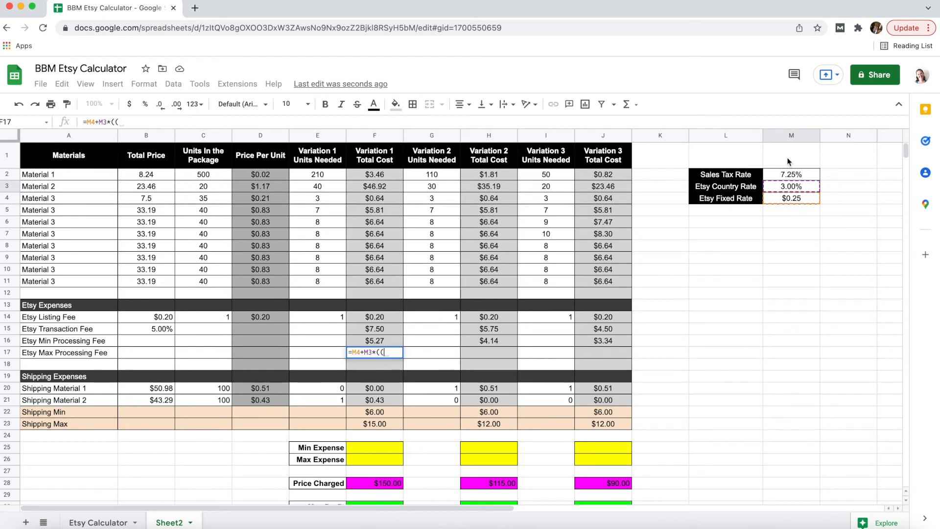
click(787, 177)
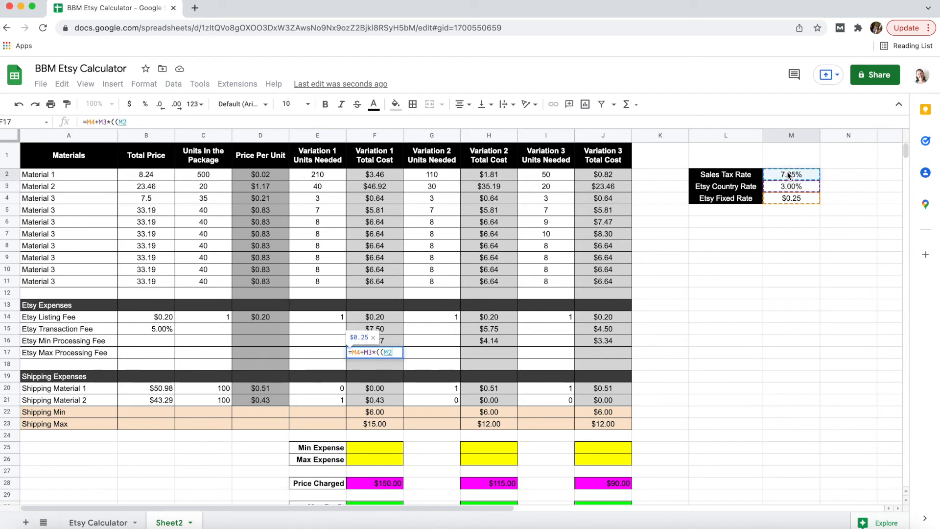
text(*()
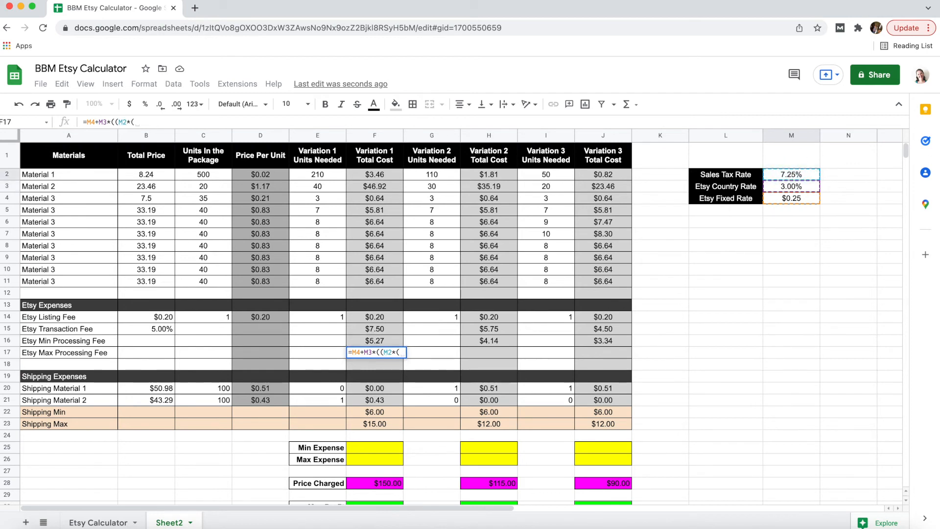
click(375, 485)
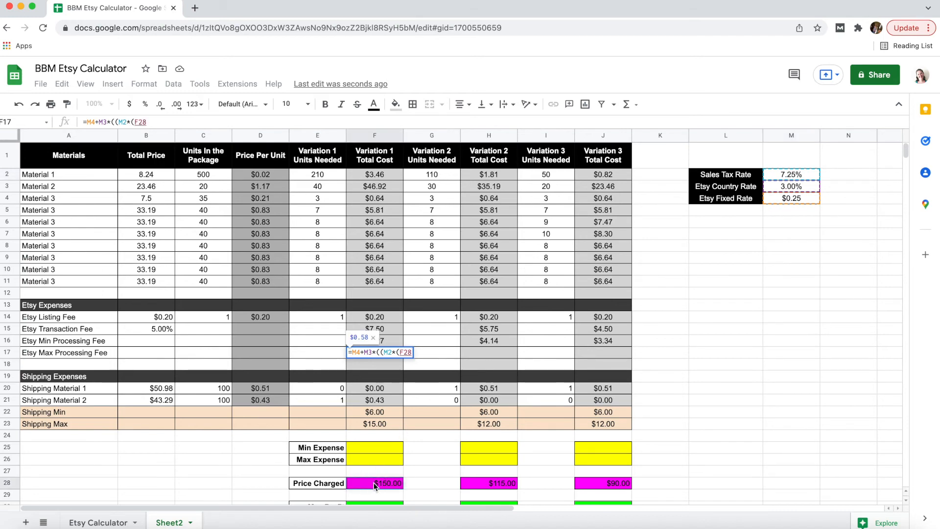
text(+)
click(375, 424)
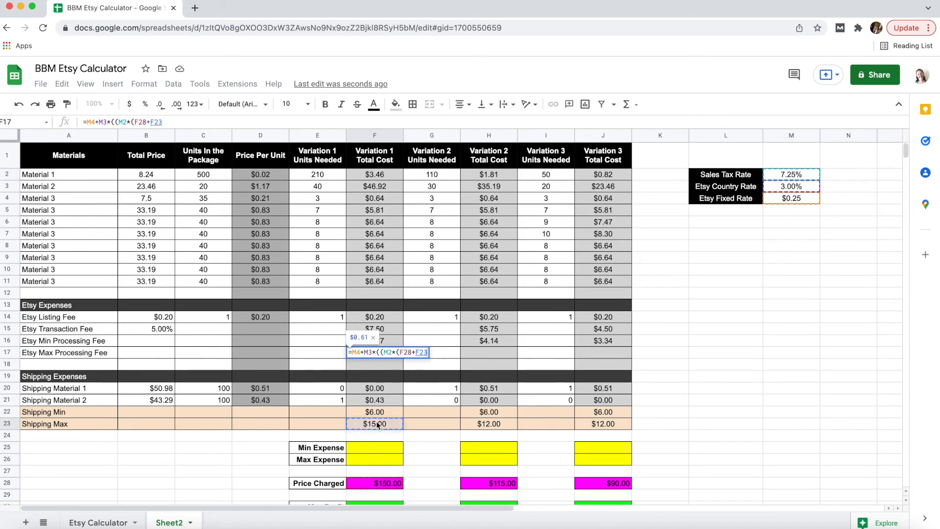
text()))
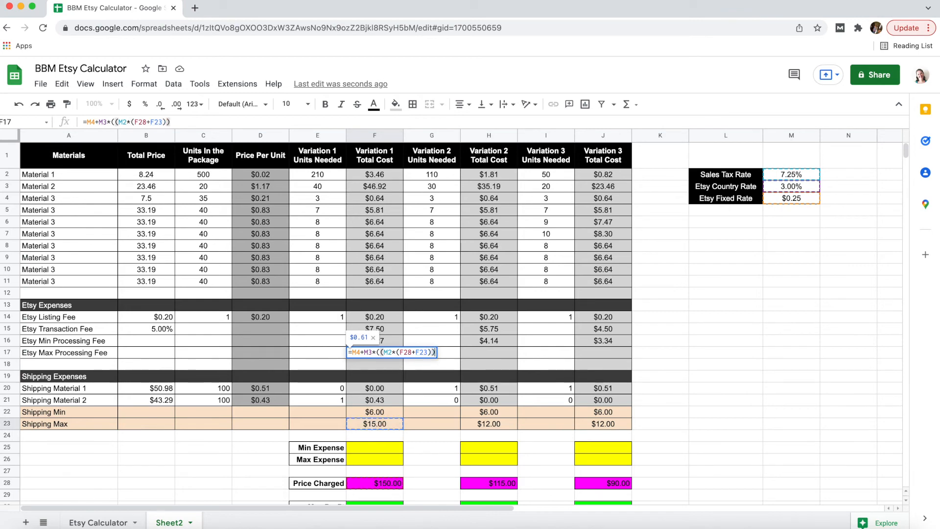
text(+)
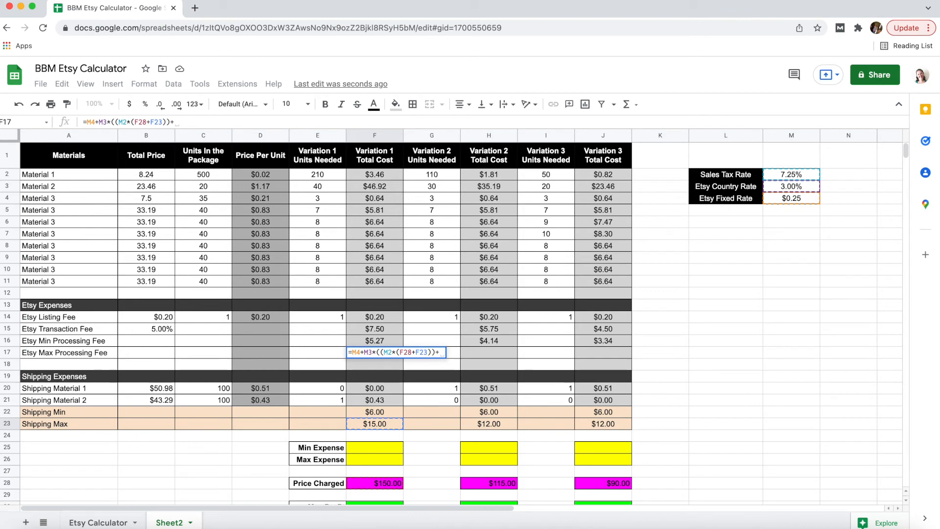
click(372, 485)
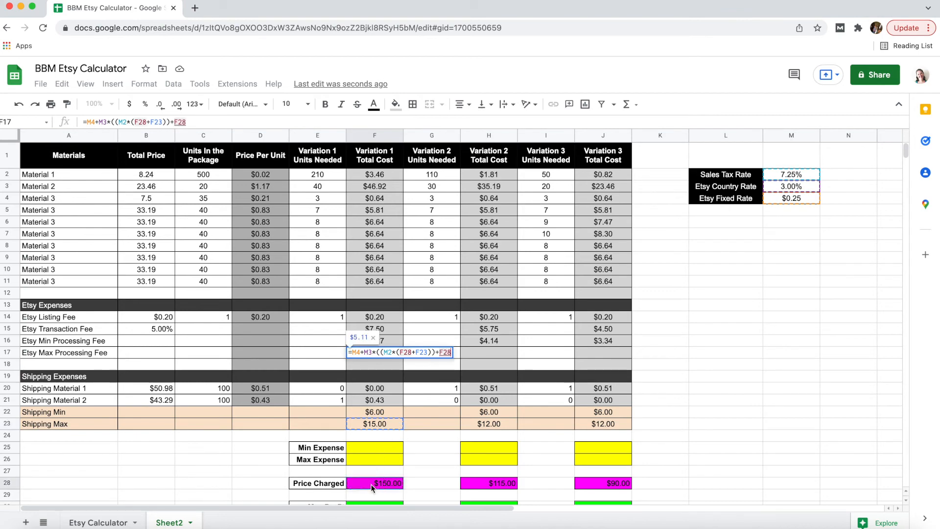
text(+)
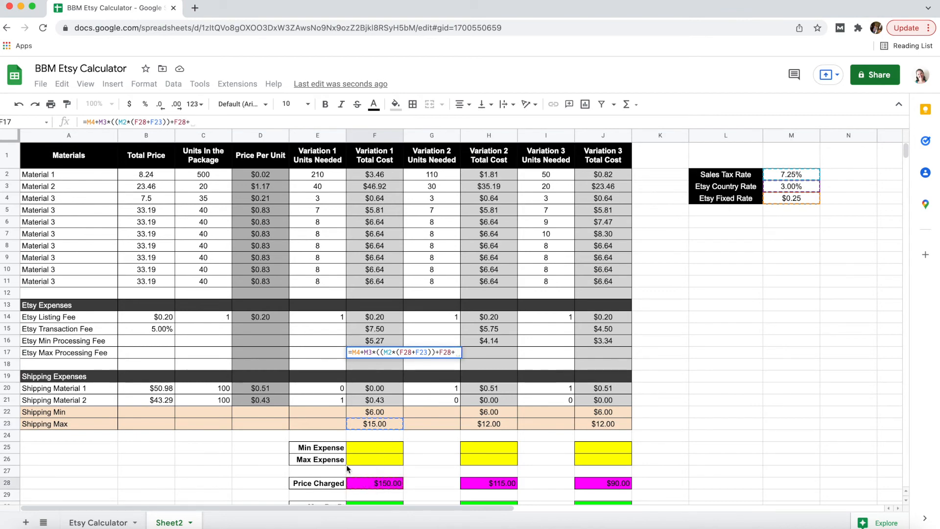
click(369, 424)
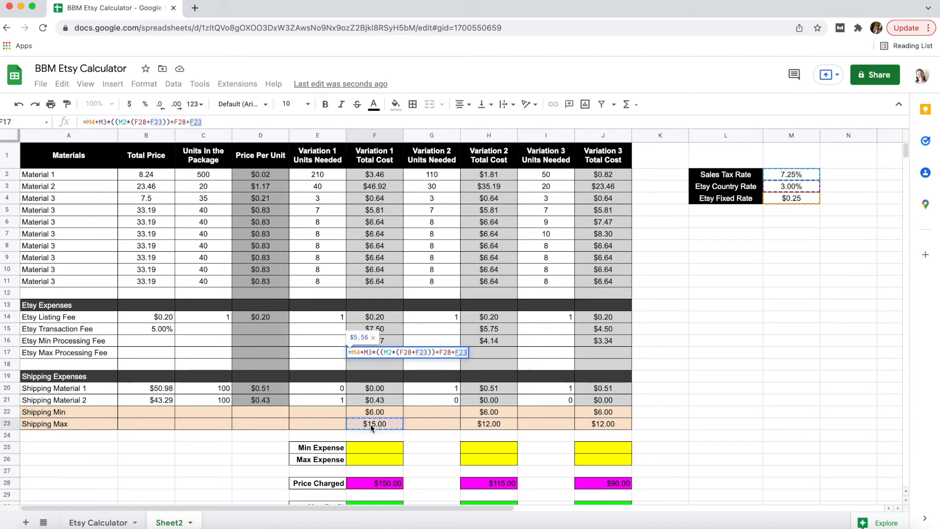
text())
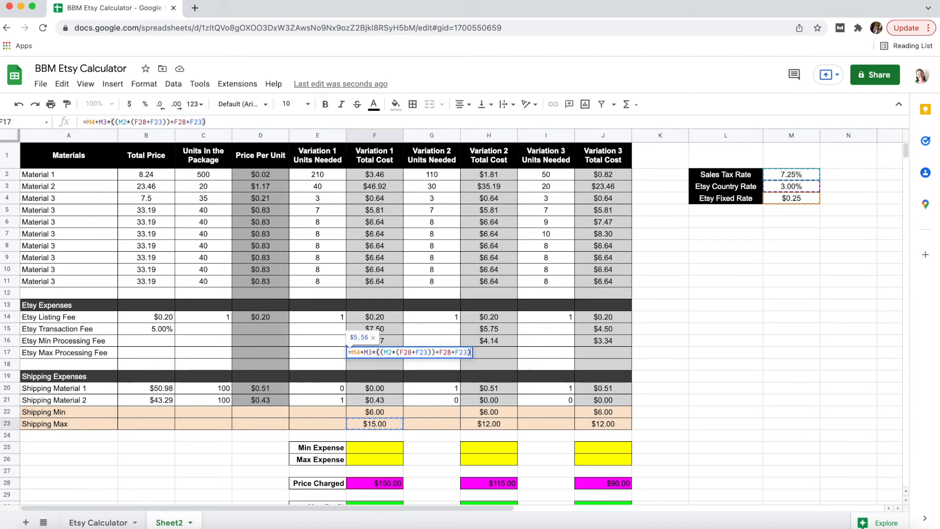
key(Return)
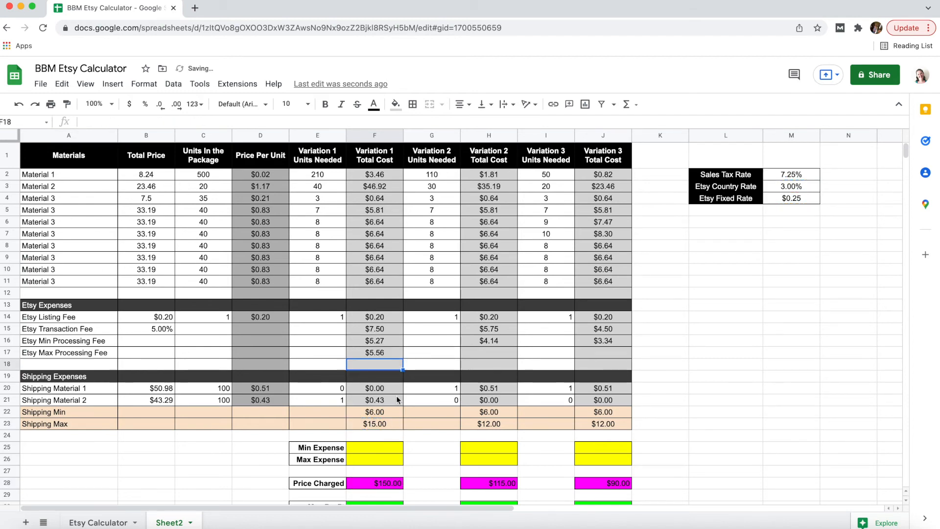
- Make the rate references in the F17 formula absolute as $M$4, $M$3 and $M$2
click(387, 355)
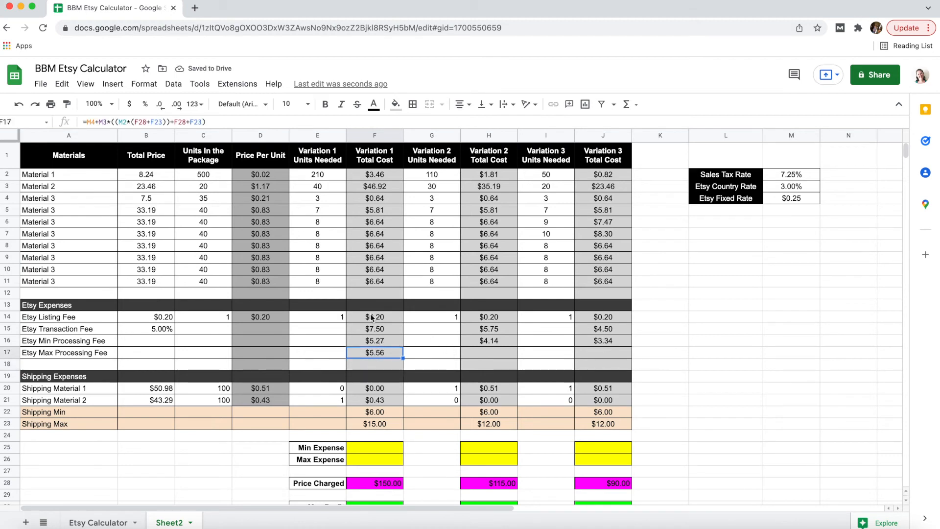
click(88, 121)
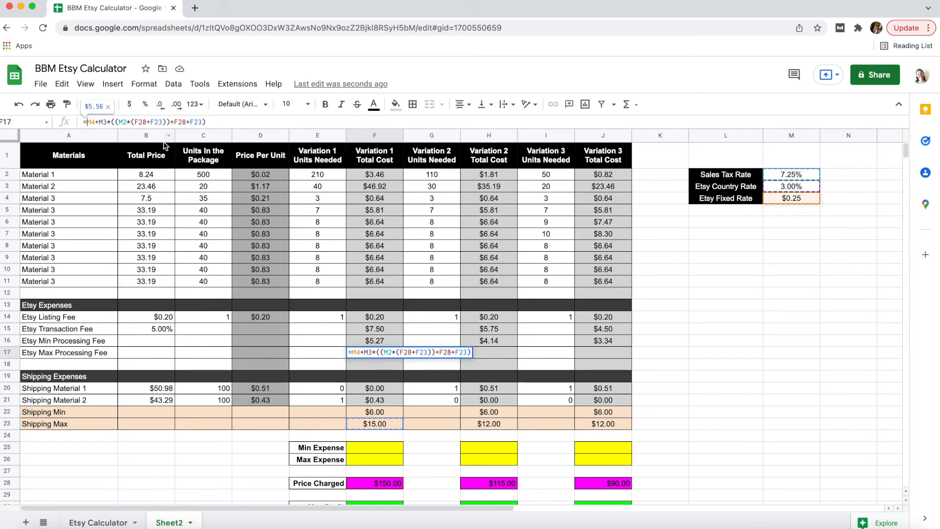
text($)
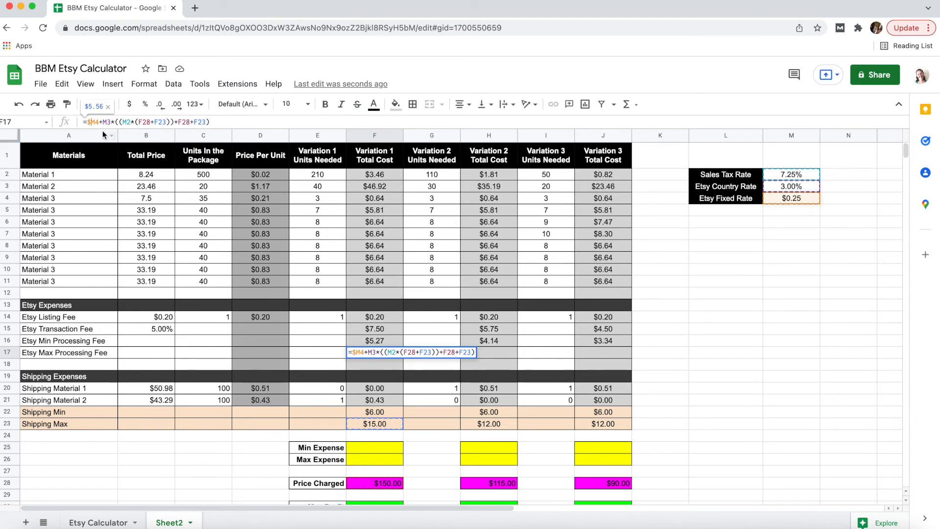
click(97, 121)
text($)
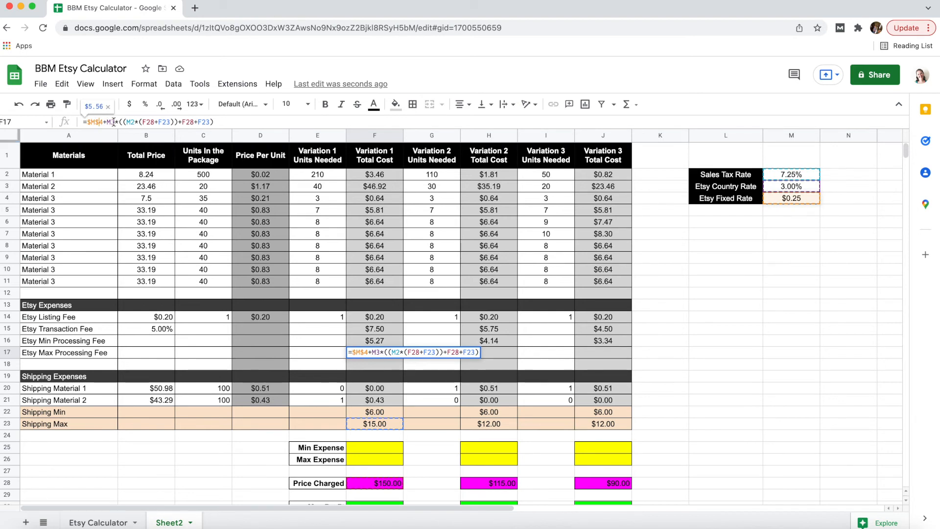
click(107, 122)
text($)
click(114, 122)
text($M$)
click(136, 121)
text($M$)
click(142, 121)
text($)
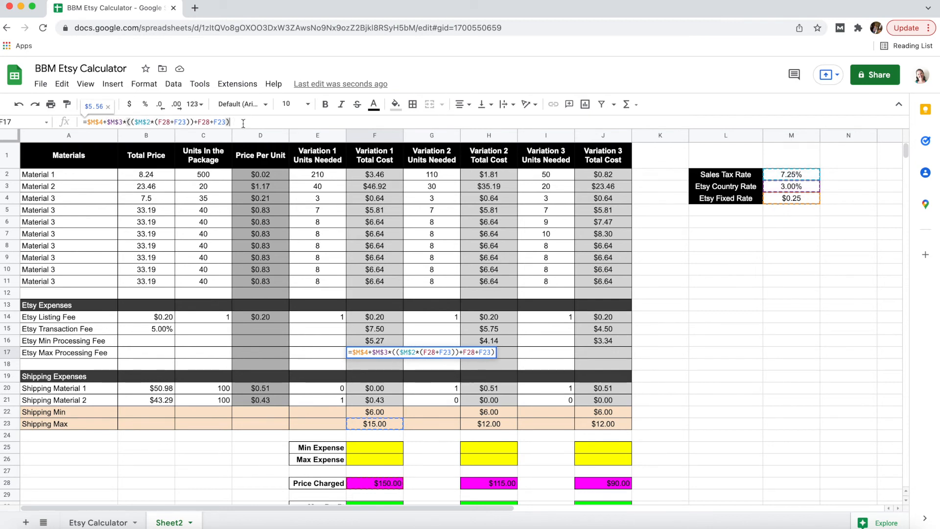
key(Return)
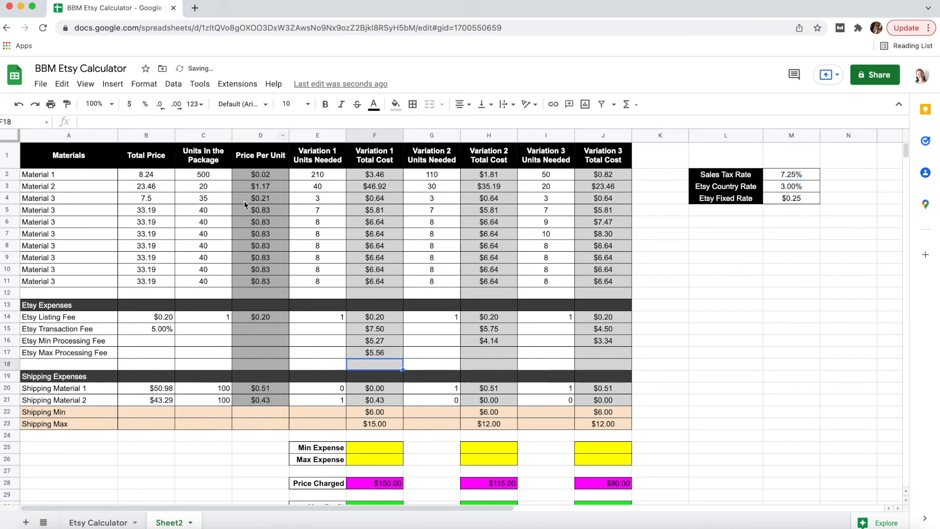
- Copy the Etsy Max Processing Fee formula from F17 to H17 for Variation 2 and J17 for Variation 3
click(392, 354)
key(ctrl+c)
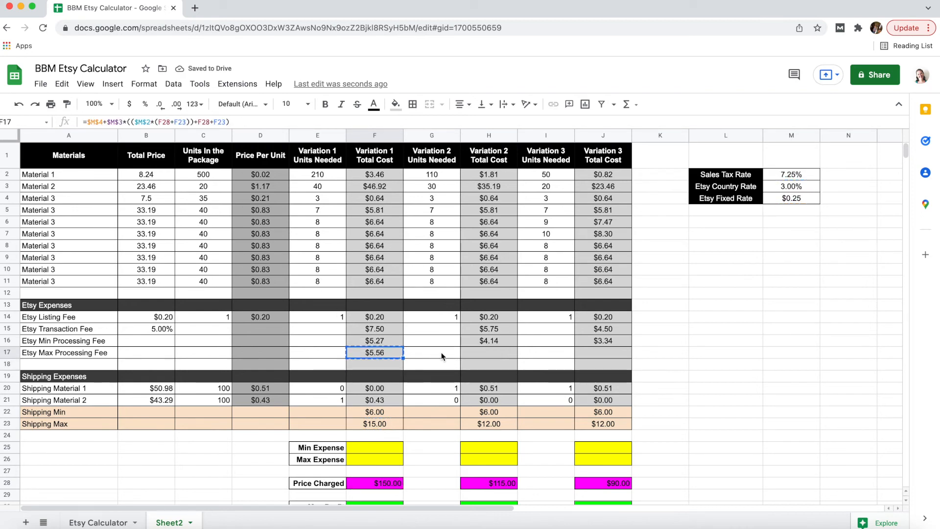
click(480, 351)
key(ctrl+v)
click(585, 354)
key(ctrl+v)
click(541, 353)
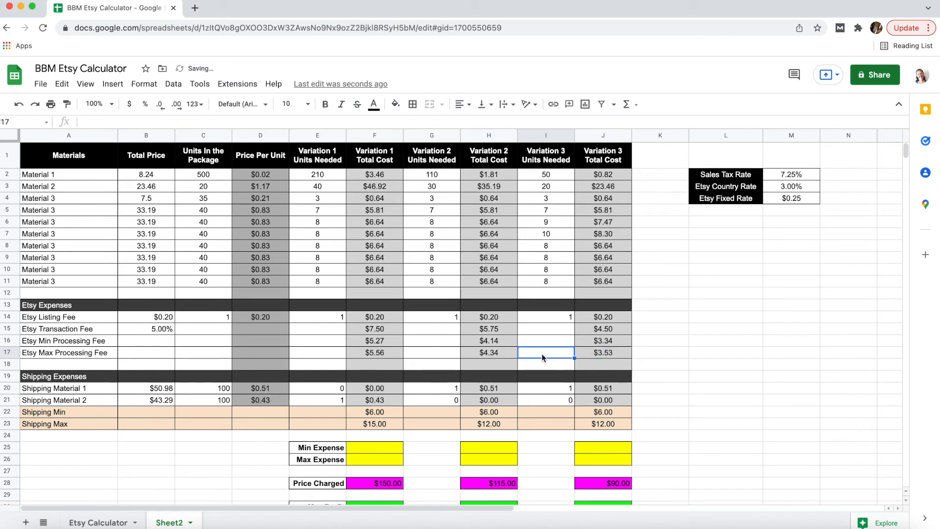
- Compare Variation 1's Etsy Min and Max Processing Fee formulas in F16 and F17
click(375, 341)
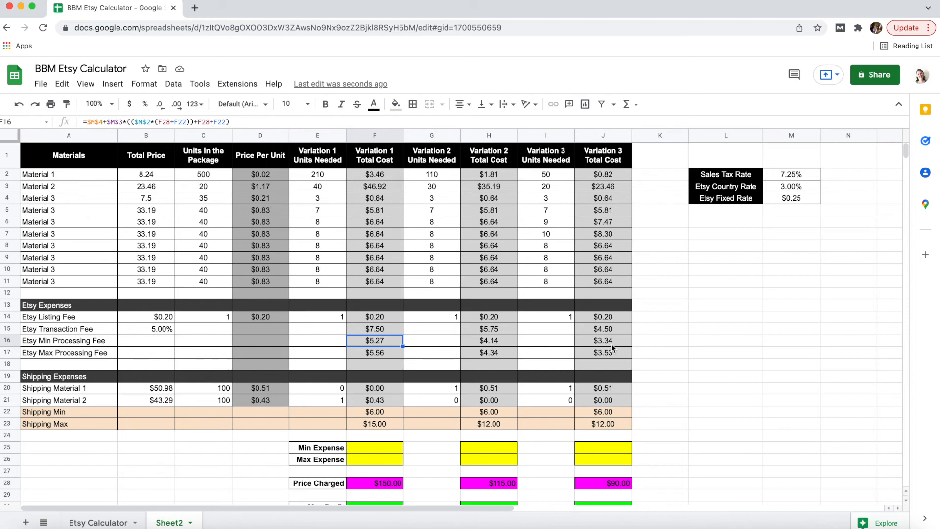
click(378, 354)
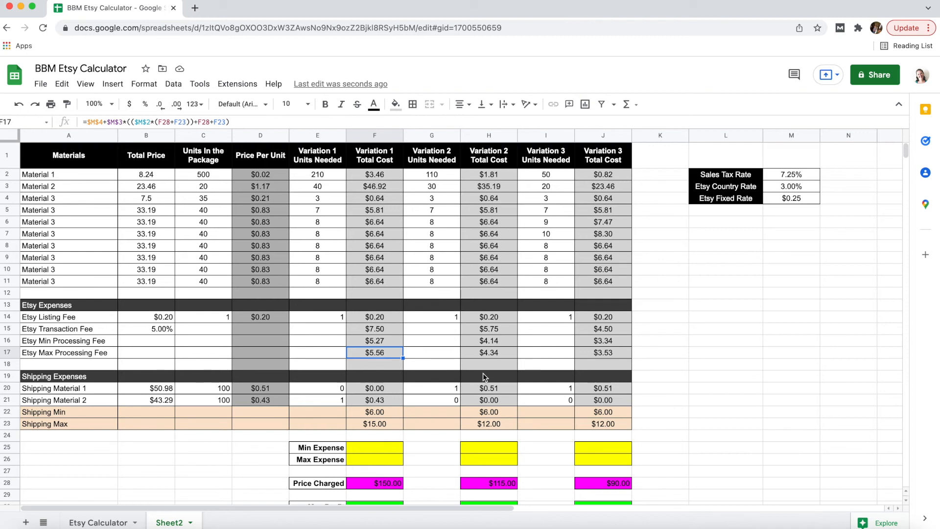
click(427, 346)
click(387, 345)
click(384, 353)
click(442, 344)
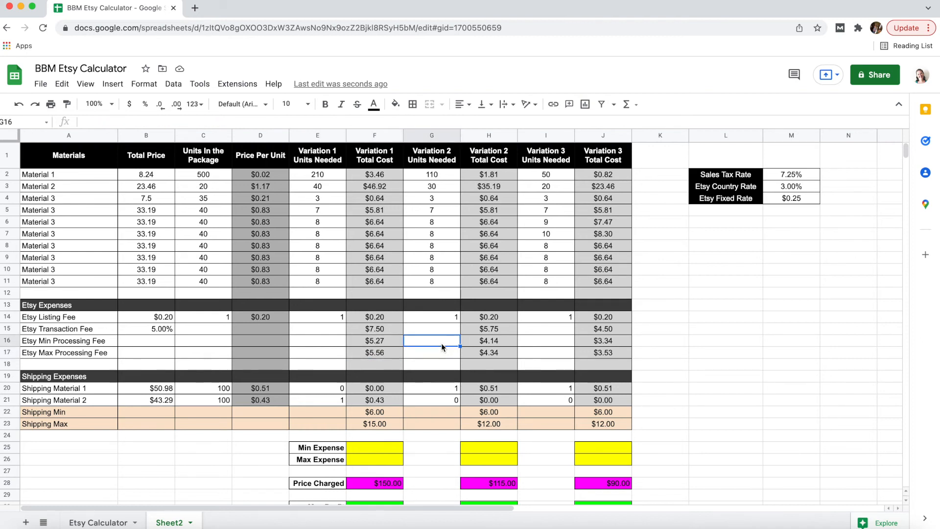
- Begin Variation 1's Min Expense formula in F25 with the material and Etsy costs through the min processing fee, =sum(F2:F16)
scroll(426, 364, down, 1)
scroll(426, 365, up, 1)
scroll(434, 360, down, 1)
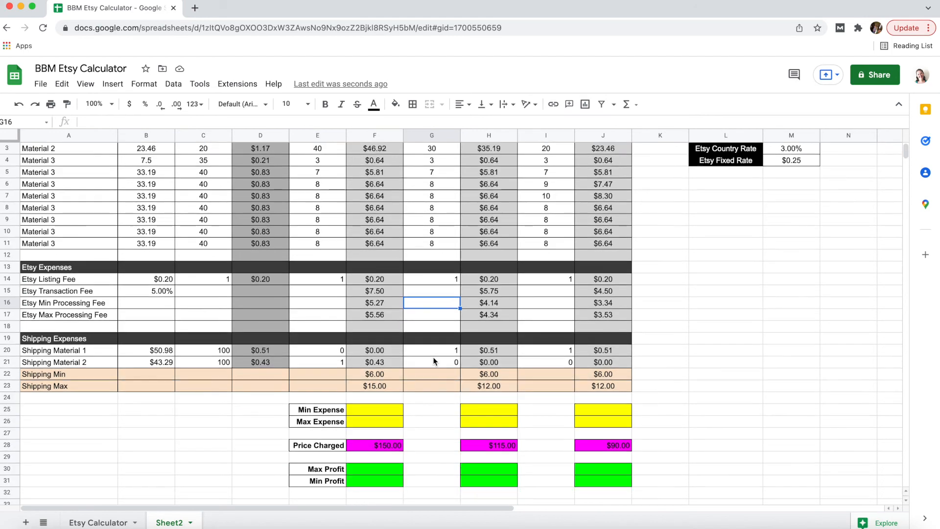
click(389, 411)
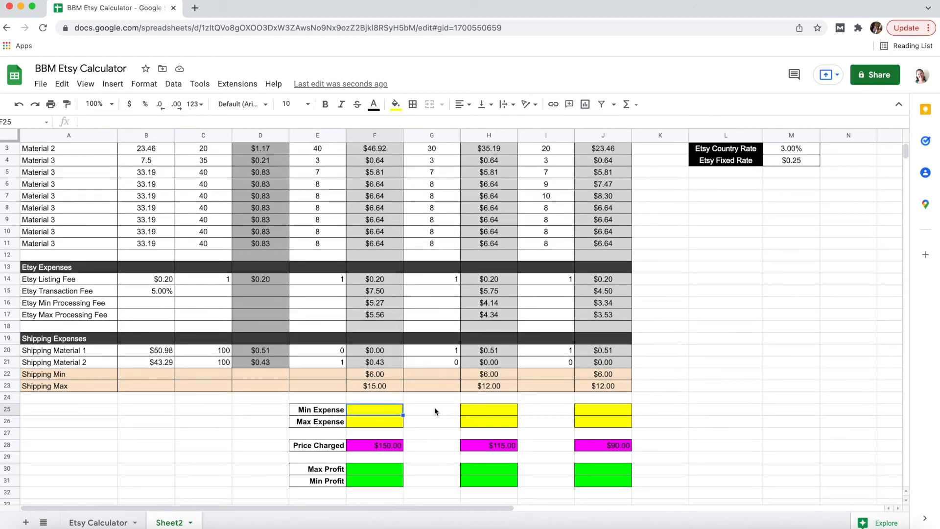
scroll(434, 406, up, 1)
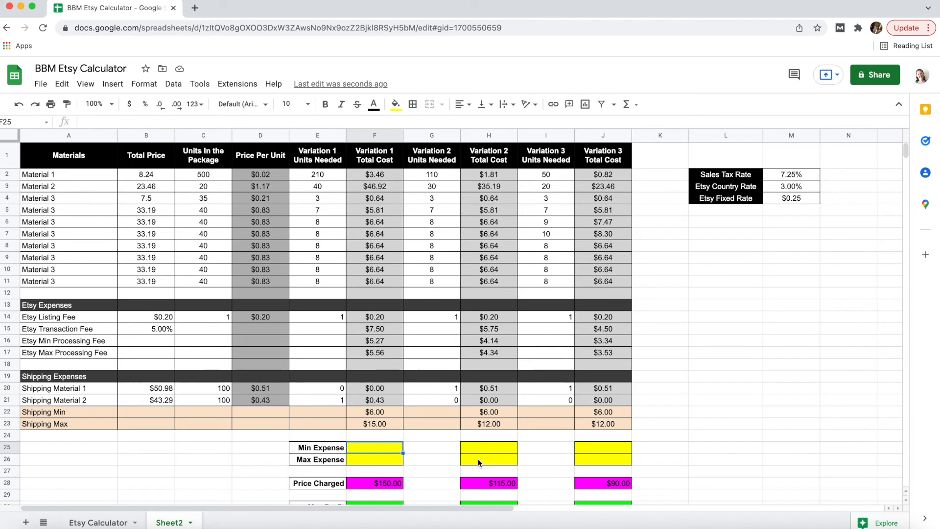
text(=)
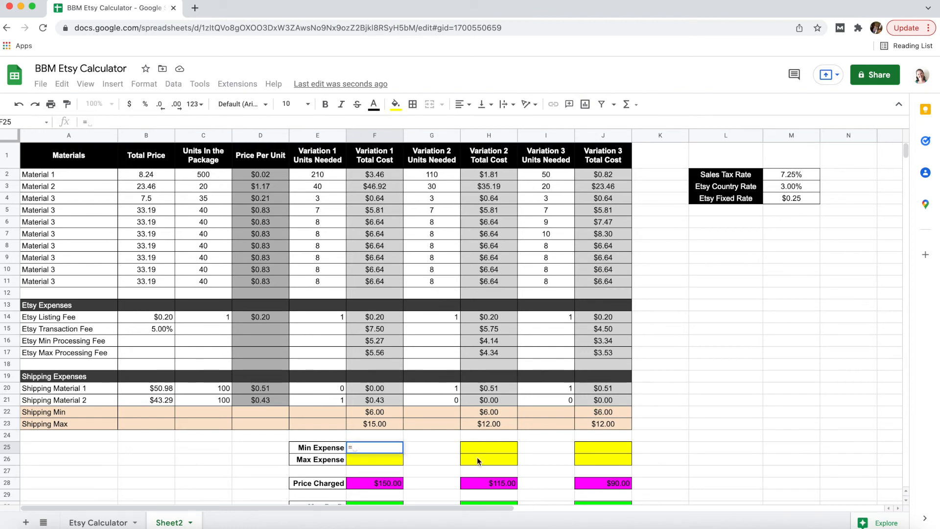
text(sum()
click(378, 175)
drag(378, 175, 382, 339)
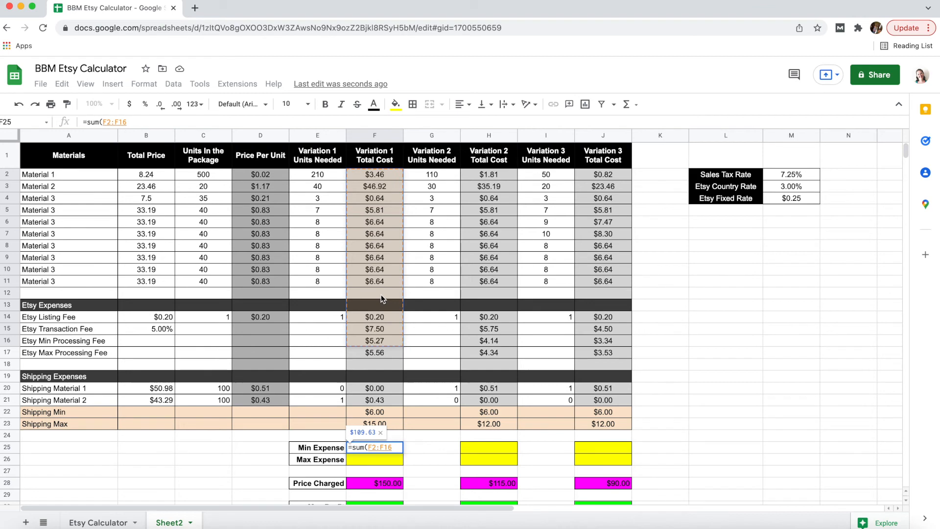
text())
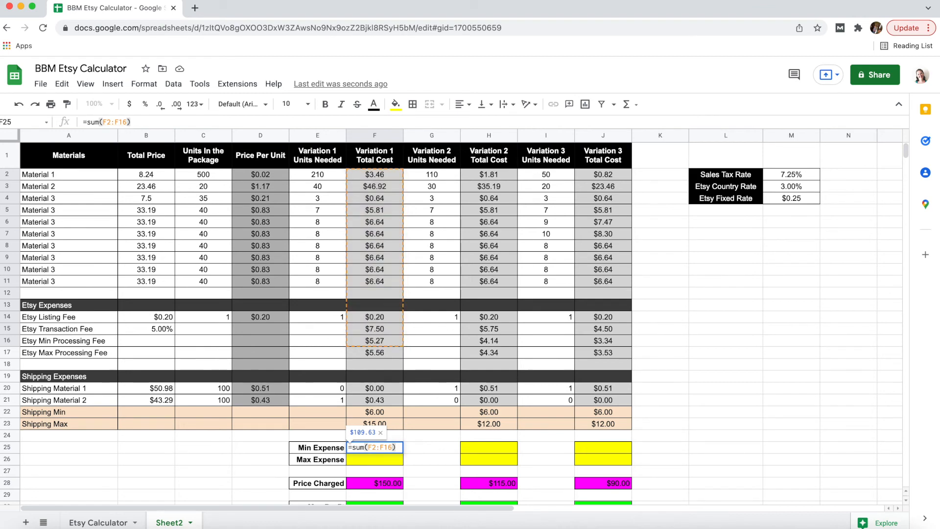
- Complete the F25 formula as =sum(F2:F16)+sum(F20:F22) to include the shipping materials and Shipping Min, and reject the suggested autofill
text(+)
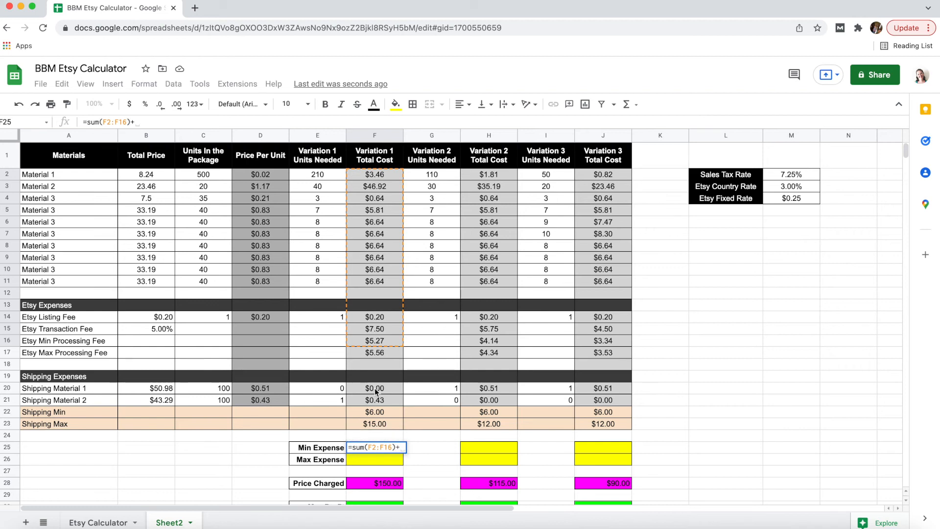
text(sum)
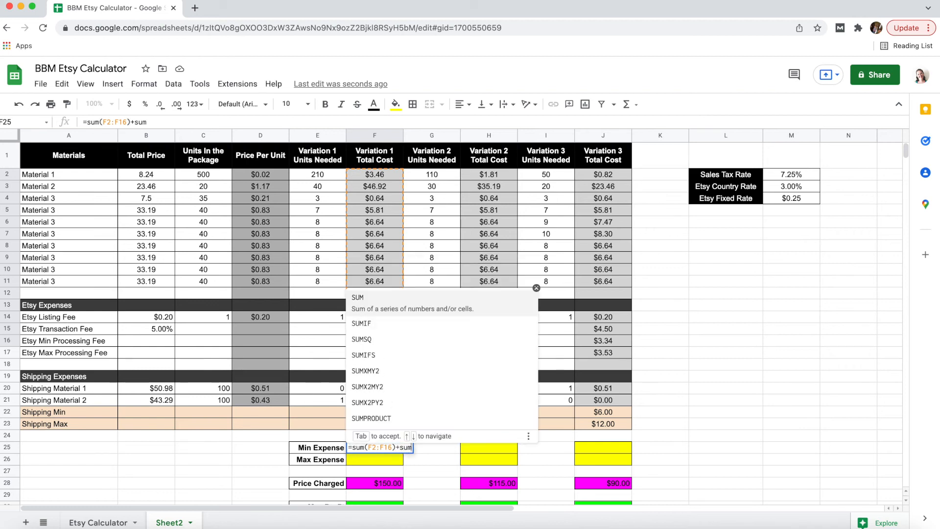
text(()
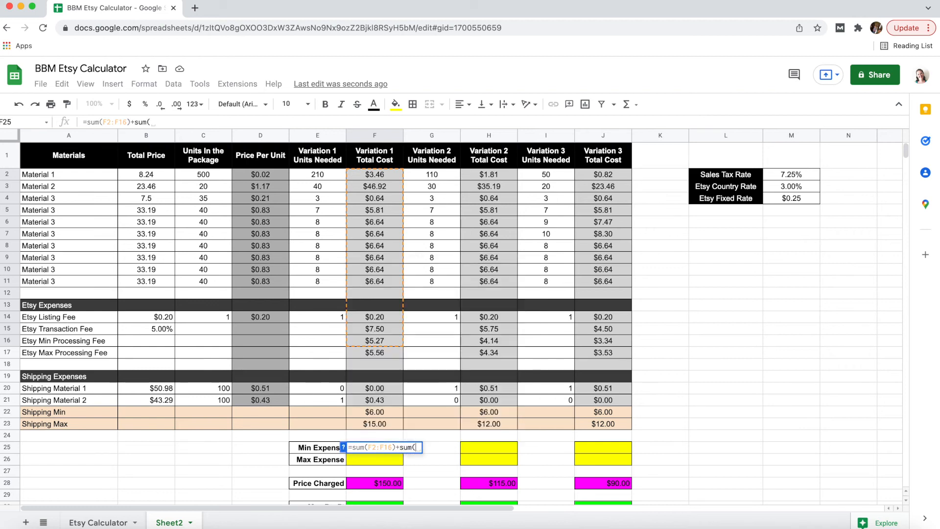
click(373, 391)
drag(373, 396, 375, 412)
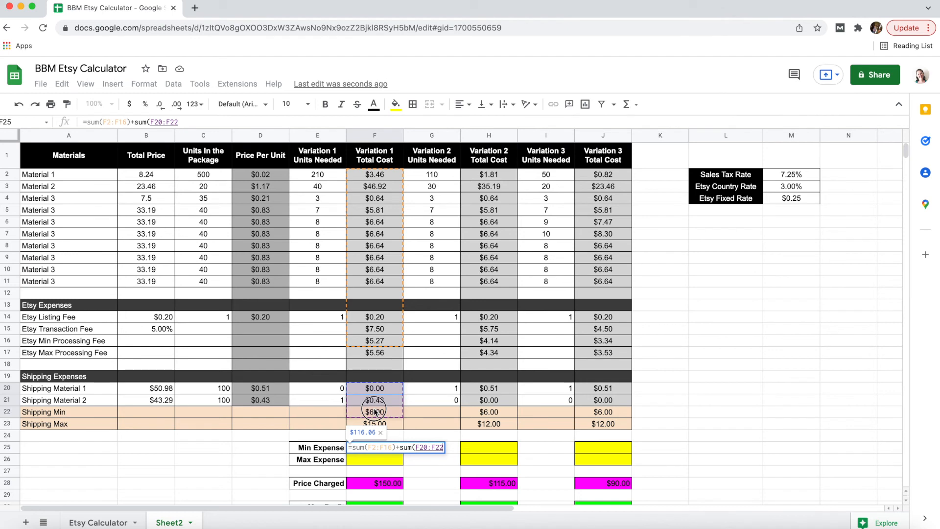
text())
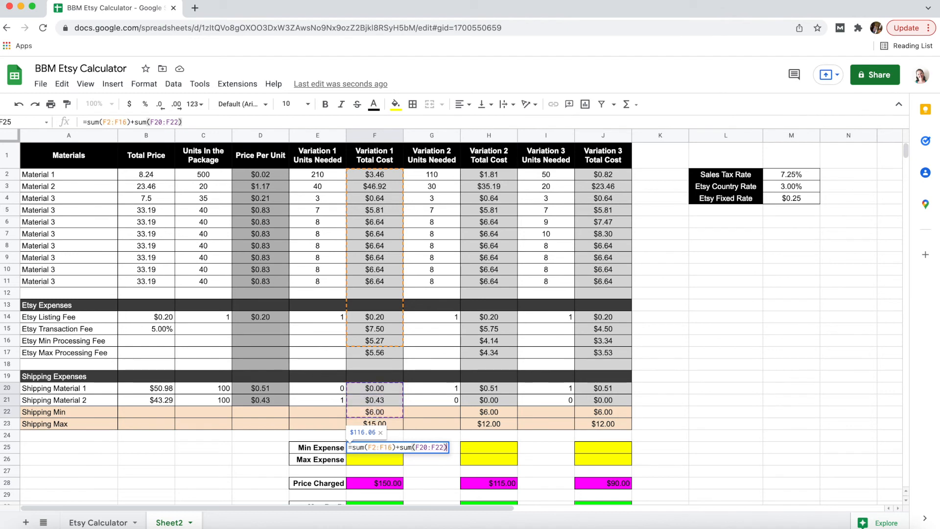
key(Return)
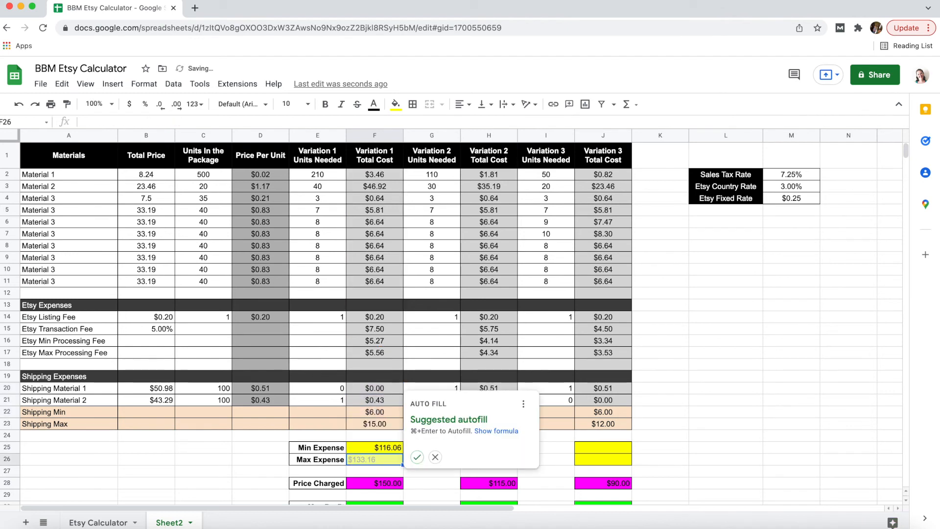
click(435, 457)
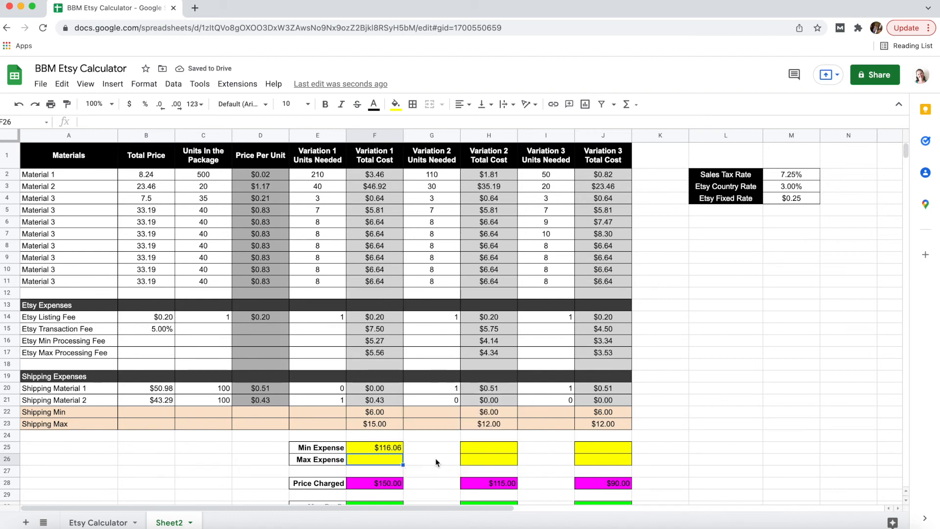
click(438, 461)
click(387, 449)
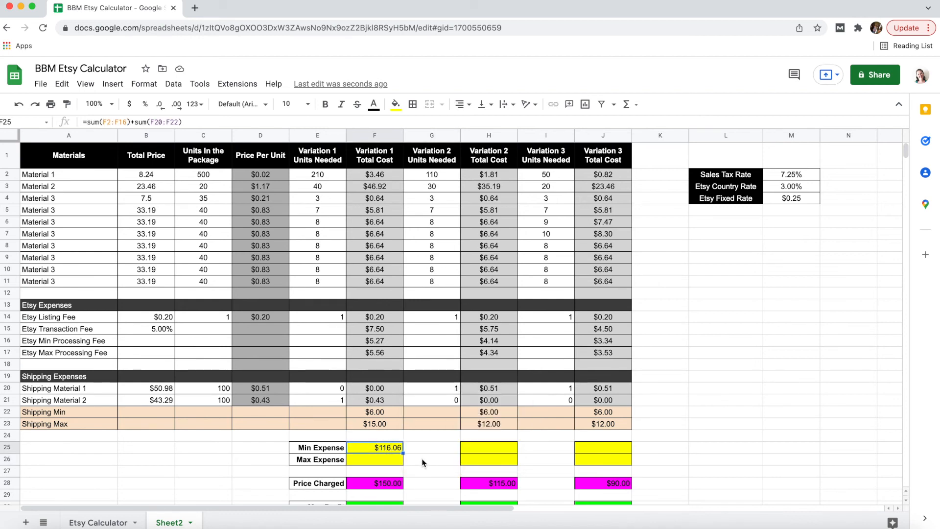
- Begin Variation 1's Max Expense formula in F26 with the costs through the Etsy Transaction Fee, =sum(F2:F15)
click(377, 459)
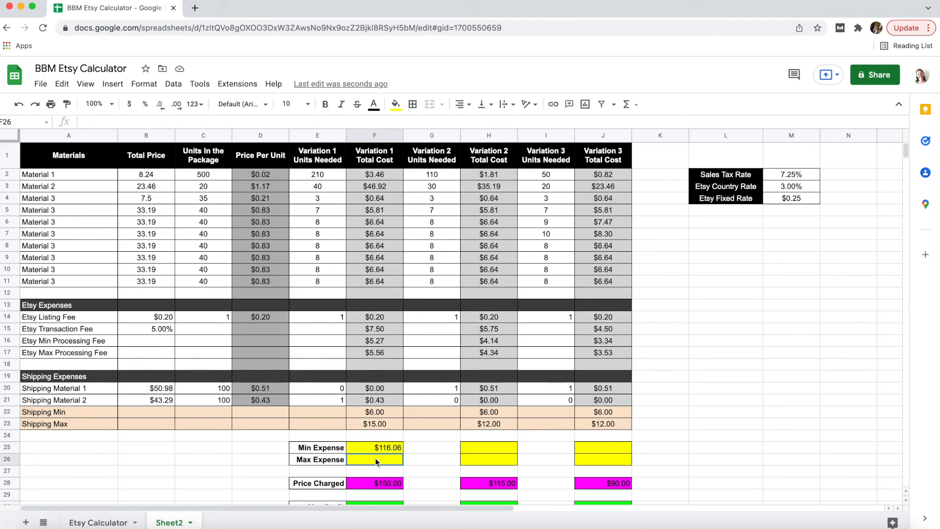
text(=)
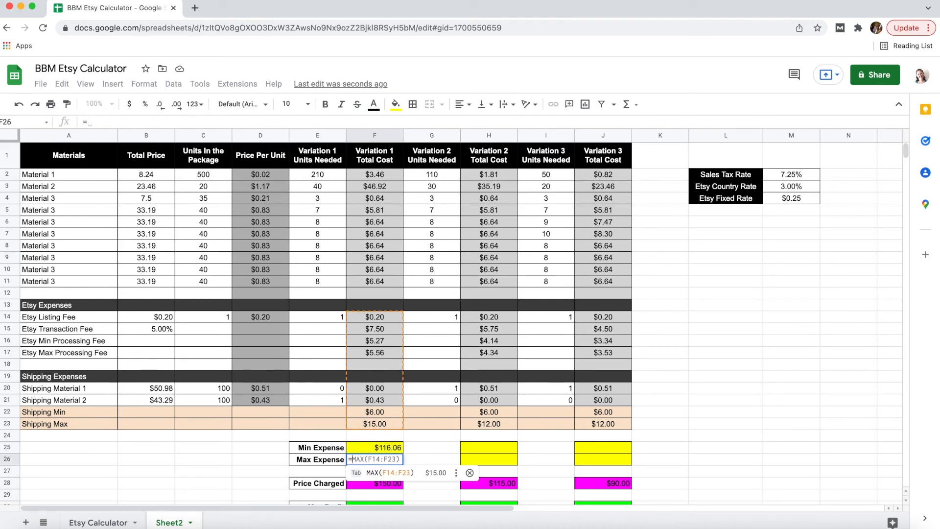
text(sum()
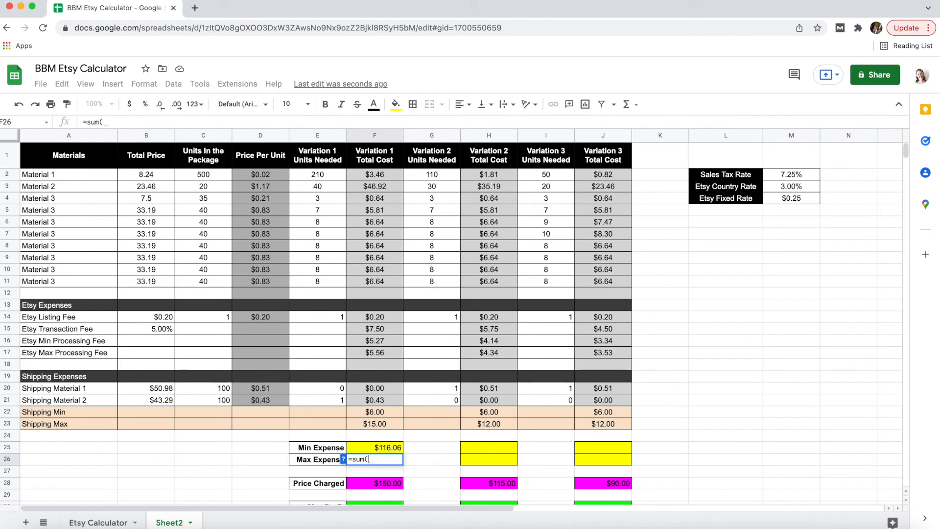
drag(366, 174, 373, 330)
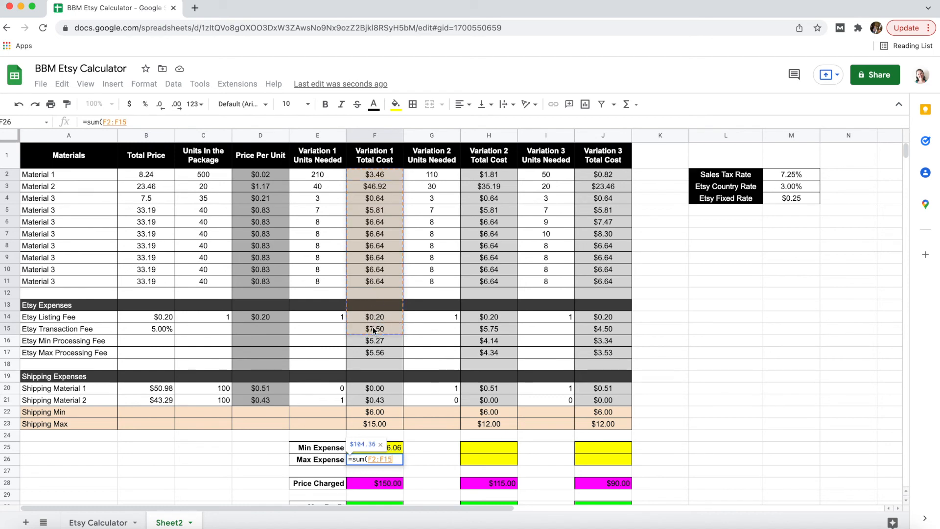
text())
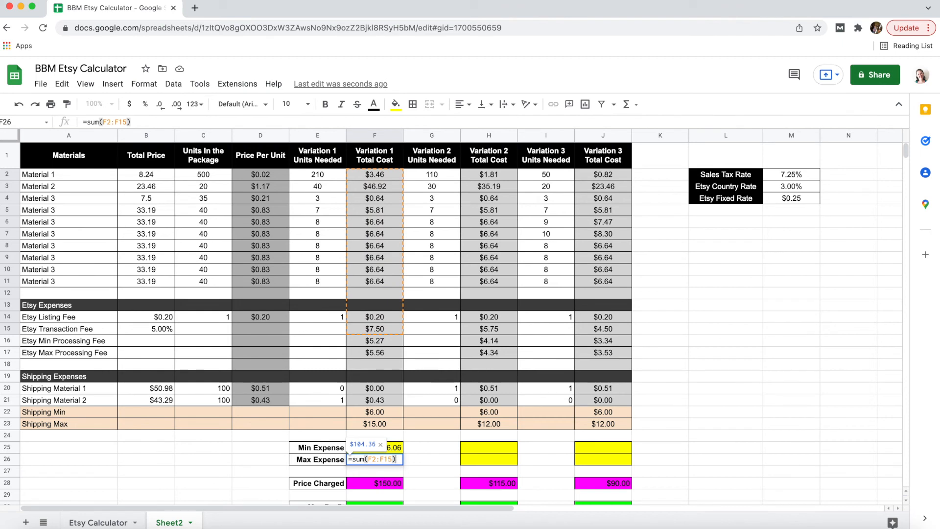
- Complete the F26 formula as =sum(F2:F15)+sum(F17:F21)+F23, adding the max processing fee, shipping materials and Shipping Max
text(+)
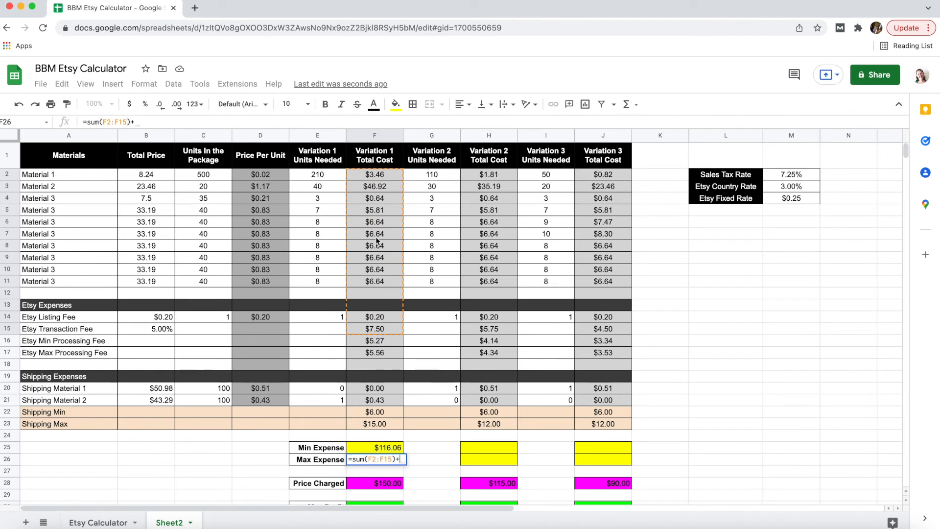
text(sum()
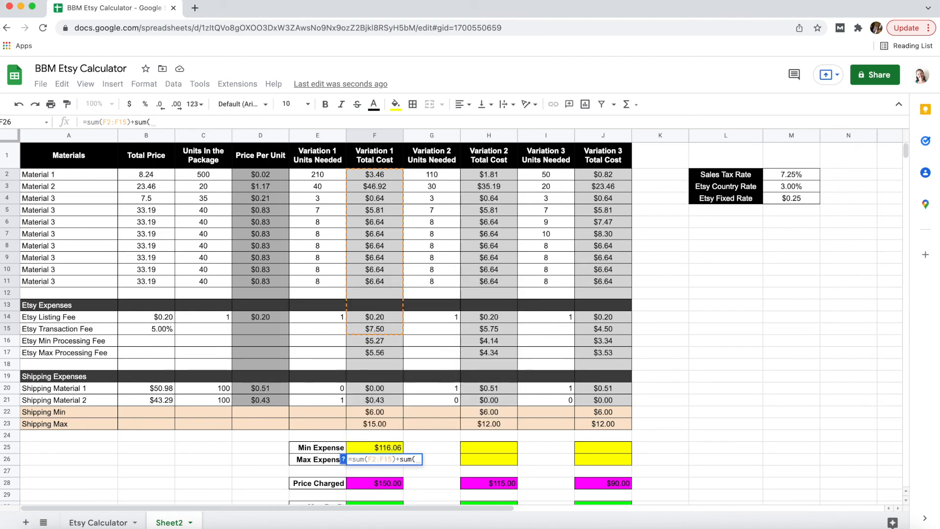
click(370, 353)
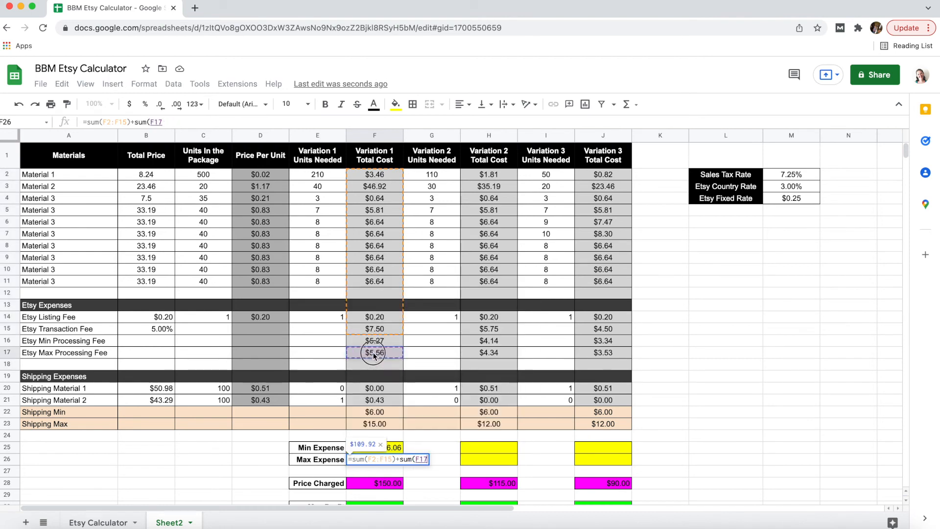
drag(374, 356, 372, 401)
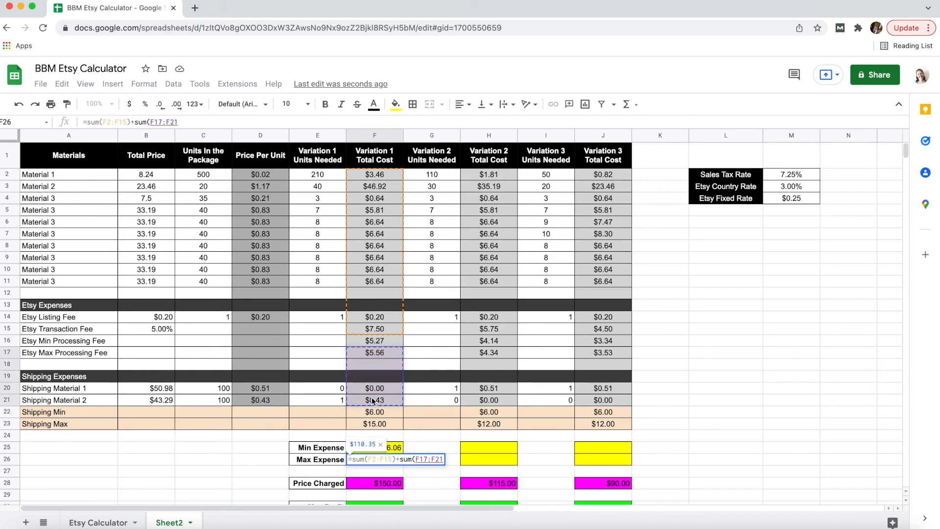
text()+)
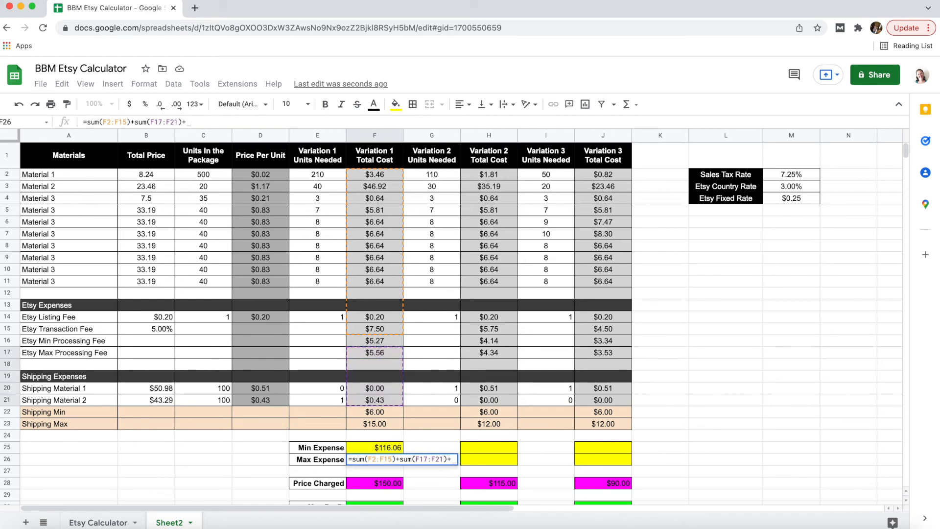
click(379, 423)
text())
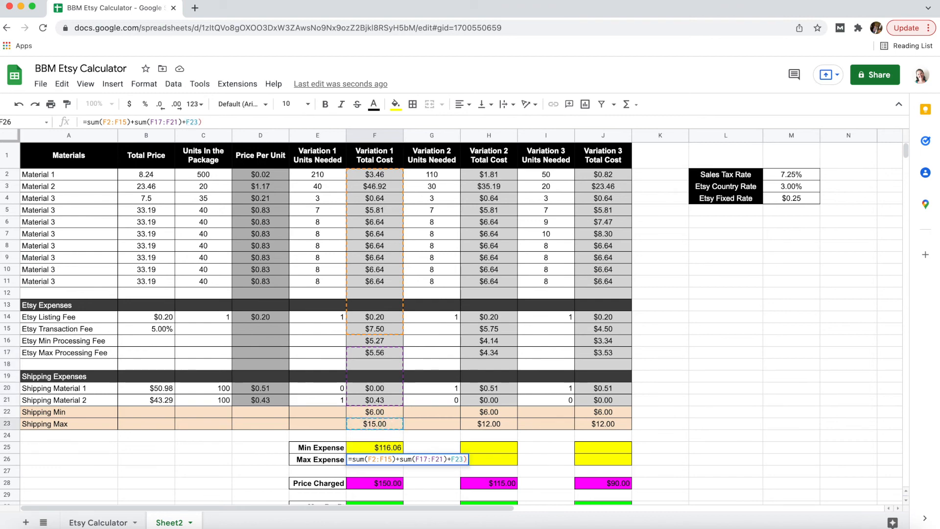
key(Return)
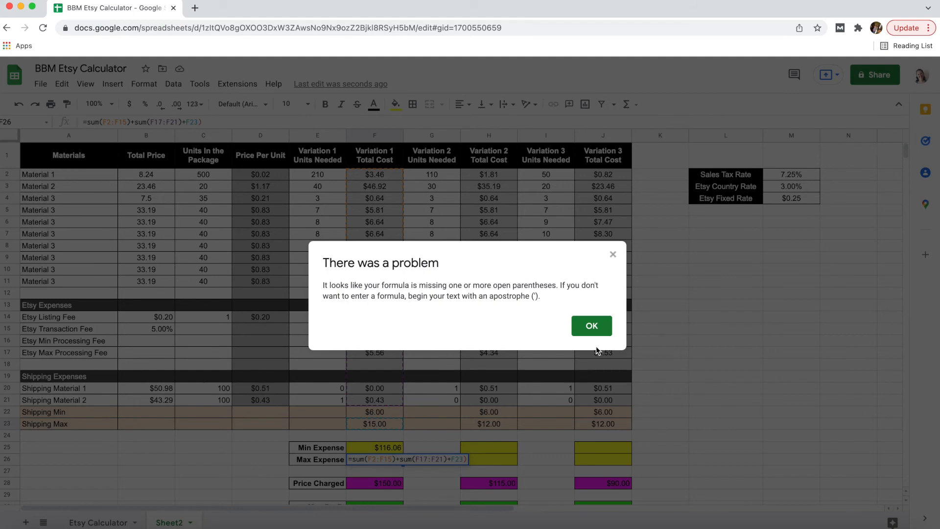
click(594, 329)
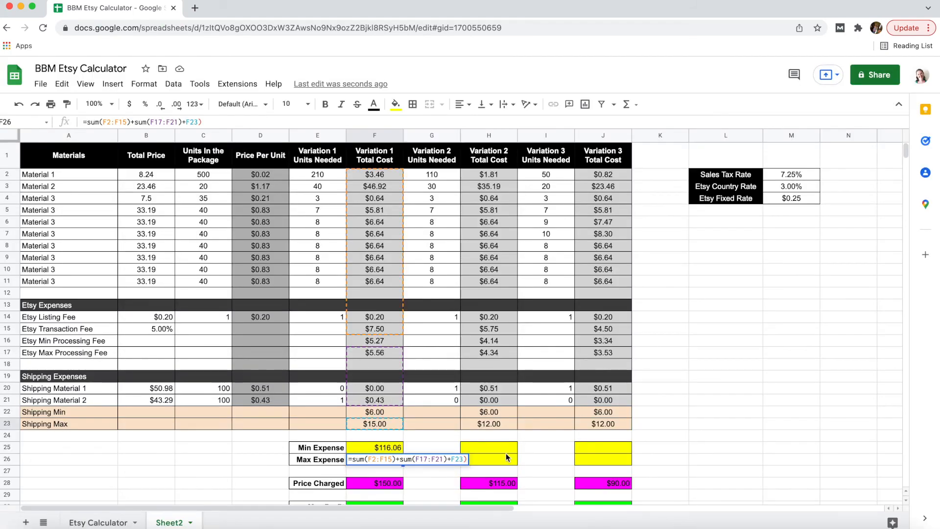
key(BackSpace)
key(Return)
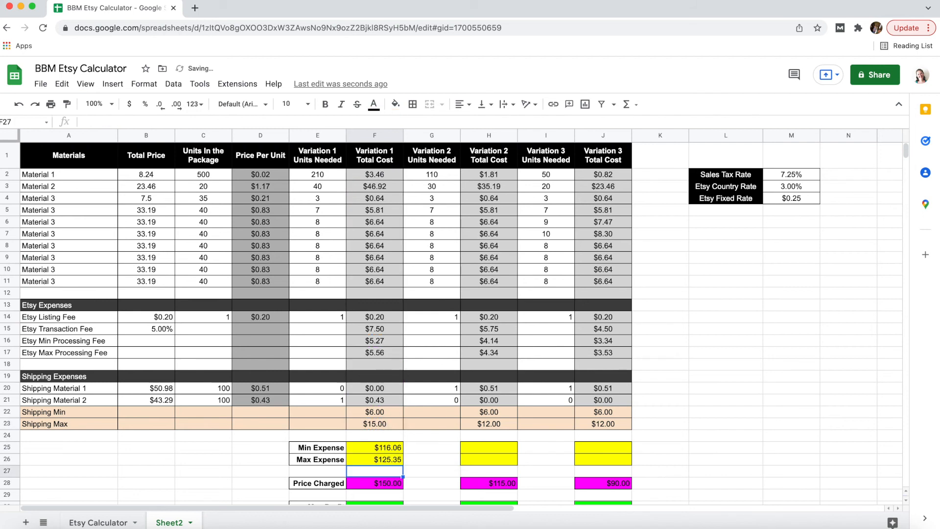
- Copy the Min Expense formula from F25 to H25 for Variation 2 and J25 for Variation 3
click(398, 450)
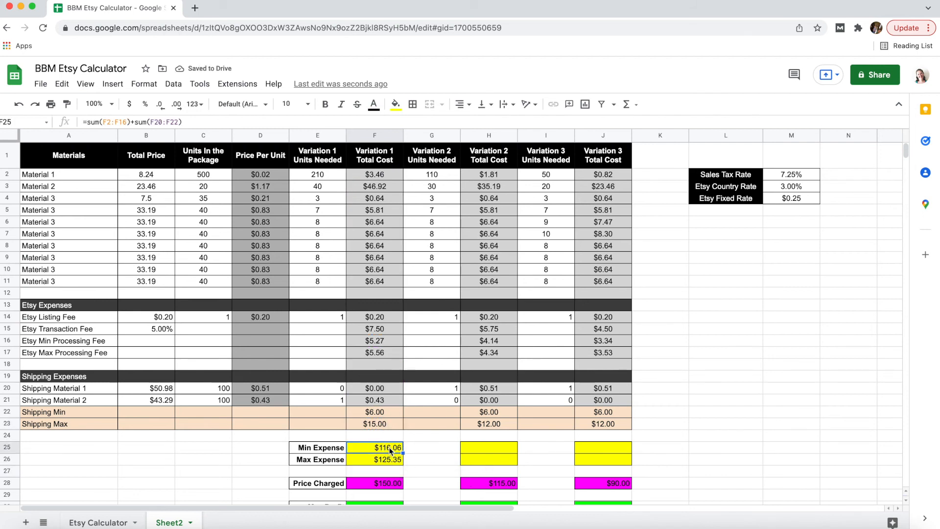
key(ctrl+c)
click(482, 454)
key(ctrl+v)
click(593, 445)
key(ctrl+v)
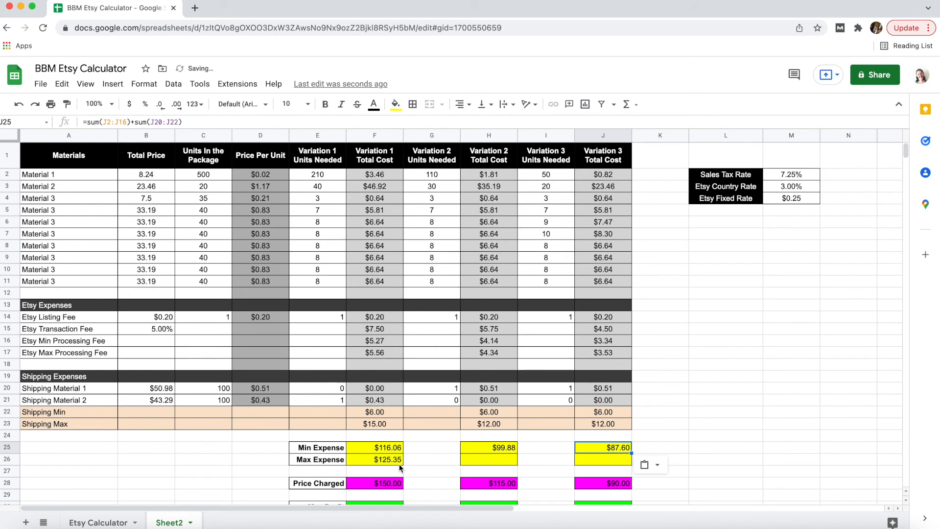
- Copy the Max Expense formula from F26 to H26 for Variation 2 and J26 for Variation 3
click(393, 460)
key(ctrl+c)
click(484, 460)
key(ctrl+v)
click(598, 460)
key(ctrl+v)
click(549, 464)
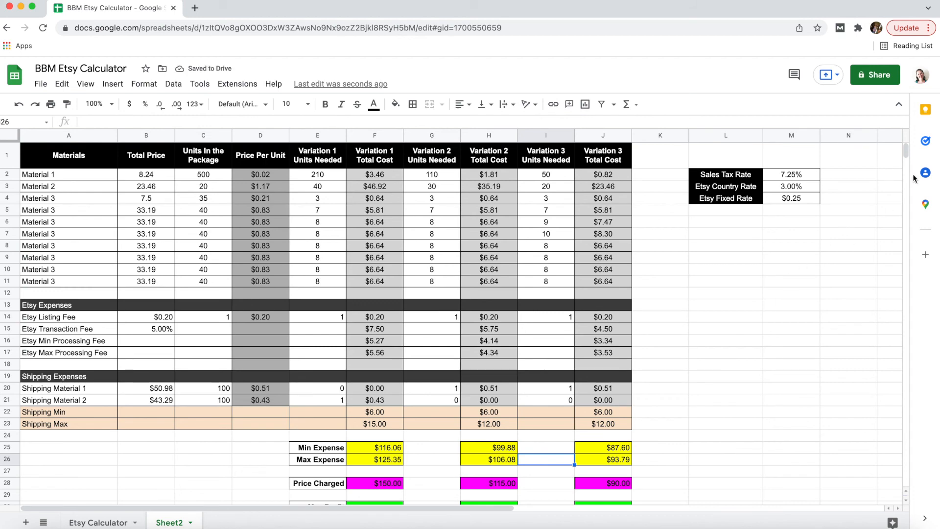
- Enter the formula =F28-F25 for Variation 1's Max Profit in F30, subtracting Min Expense from Price Charged
drag(906, 153, 903, 158)
click(369, 337)
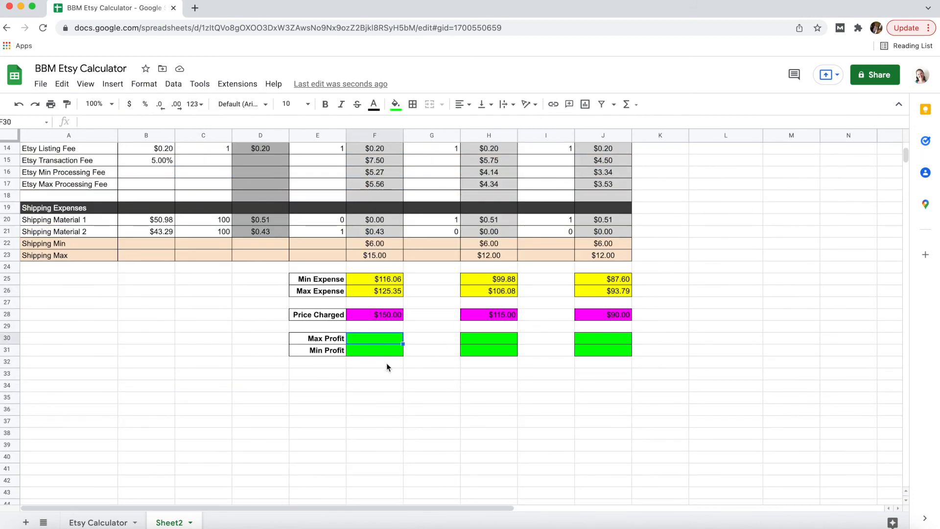
click(382, 315)
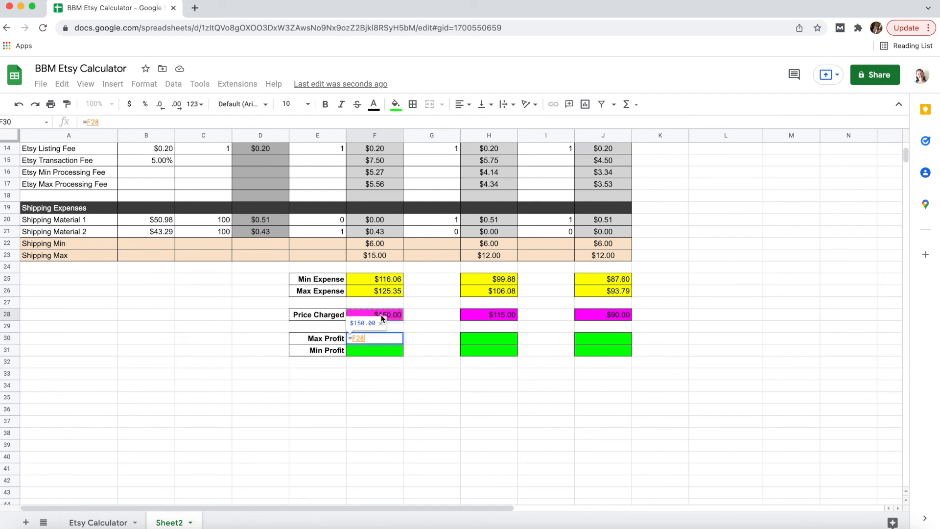
text(-)
click(374, 281)
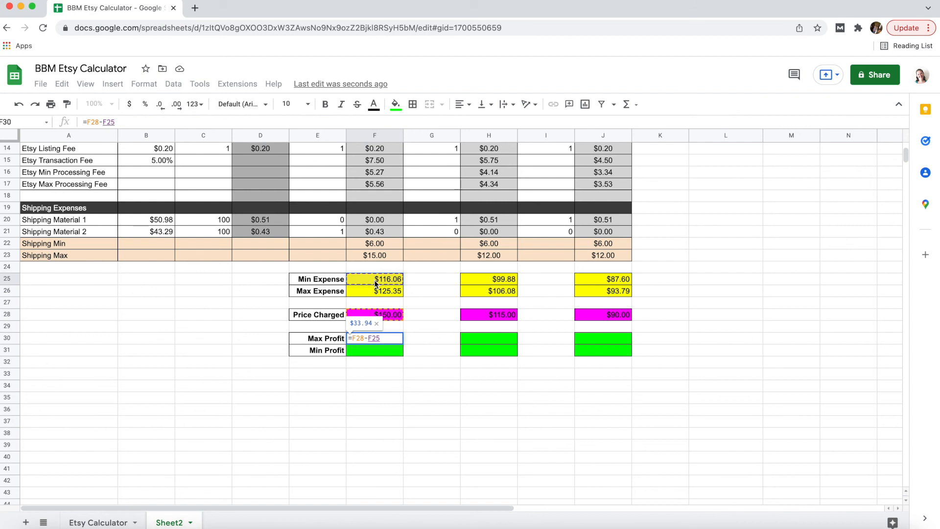
key(Return)
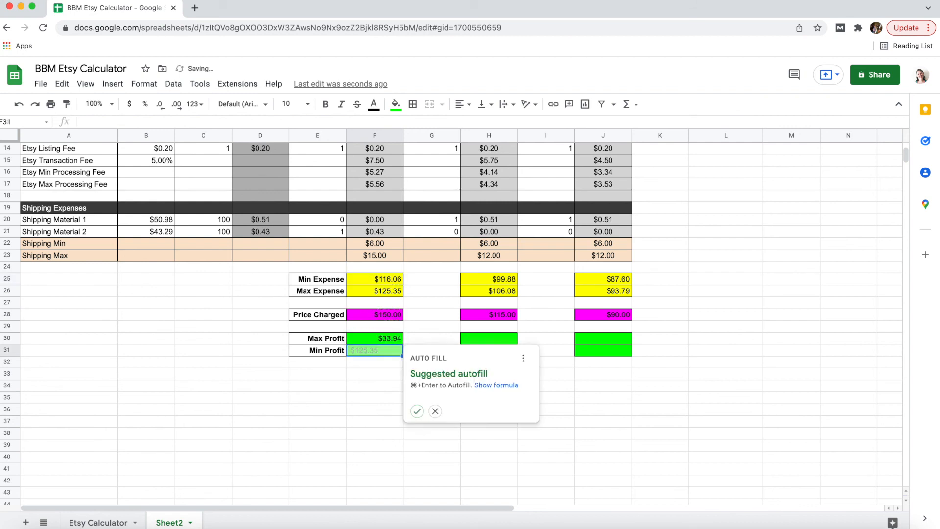
- Dismiss the autofill suggestion and copy the Max Profit formula from F30 to H30 for Variation 2 and J30 for Variation 3
click(435, 411)
click(388, 339)
key(ctrl+c)
click(486, 339)
key(ctrl+v)
click(589, 337)
key(ctrl+v)
- Enter the formula =F28-F26 for Variation 1's Min Profit in F31, subtracting Max Expense from Price Charged
click(378, 353)
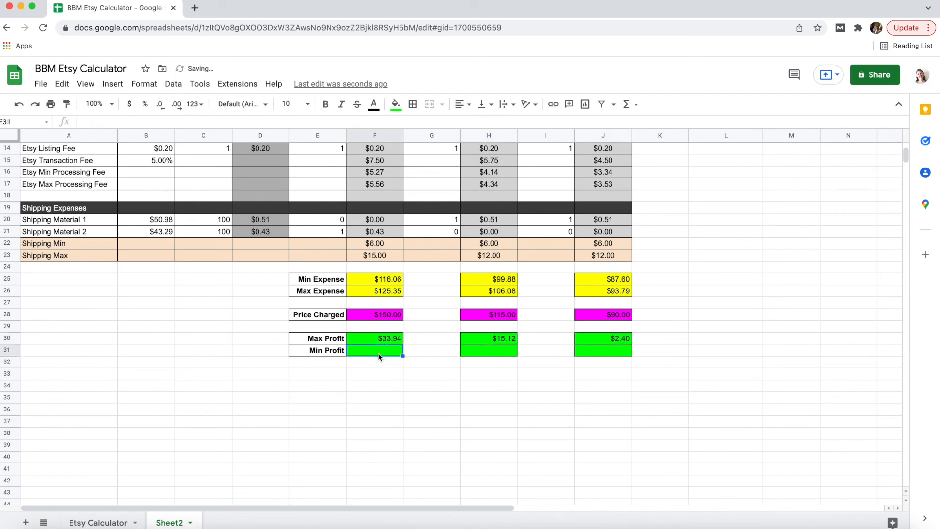
text(=)
click(375, 317)
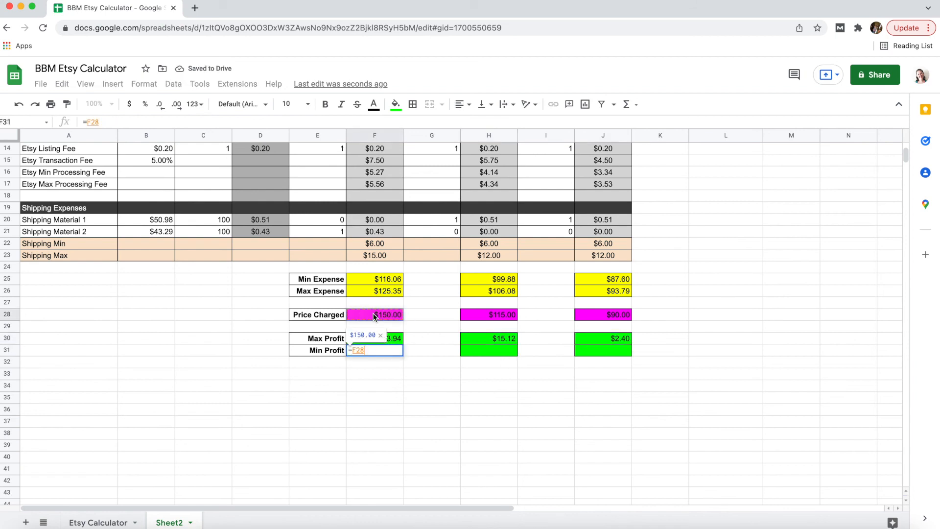
text(-)
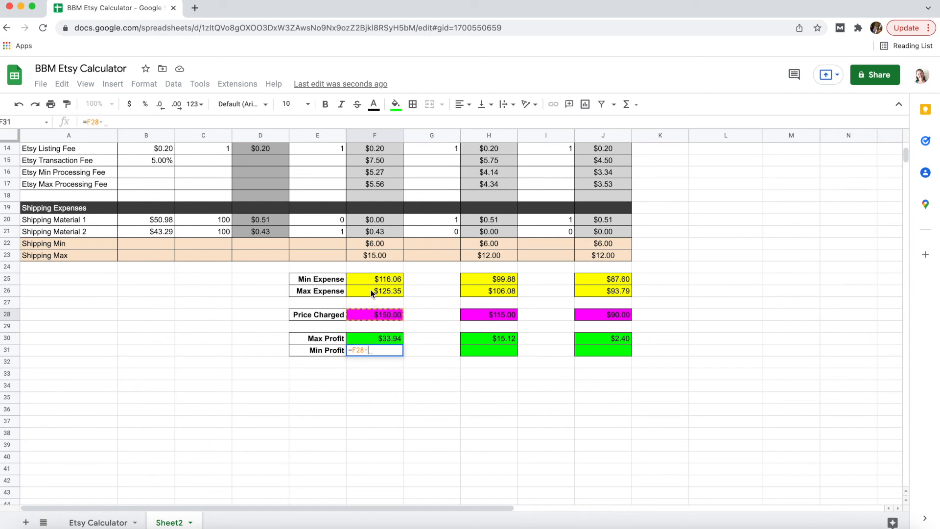
click(371, 289)
key(Return)
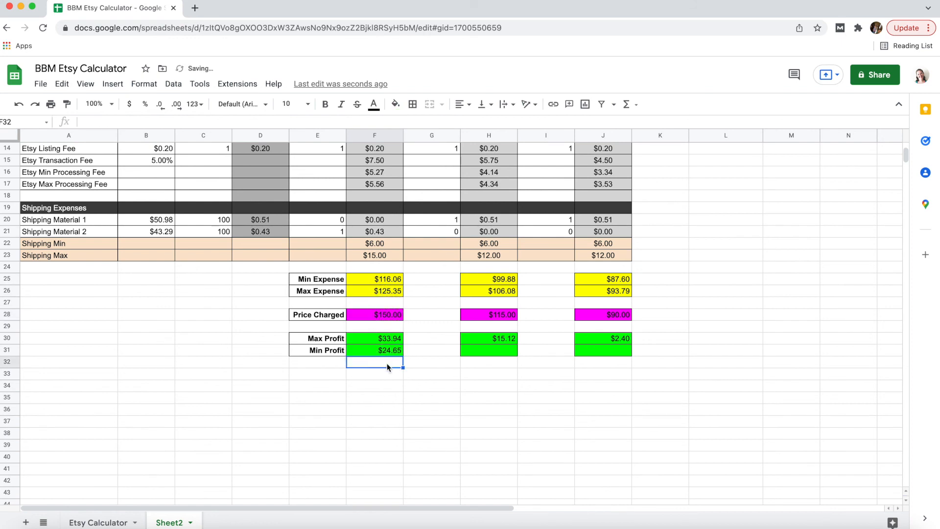
- Copy the Min Profit formula from F31 to H31 for Variation 2 and J31 for Variation 3
click(389, 349)
key(ctrl+c)
click(490, 349)
key(ctrl+v)
click(584, 350)
key(ctrl+v)
click(546, 377)
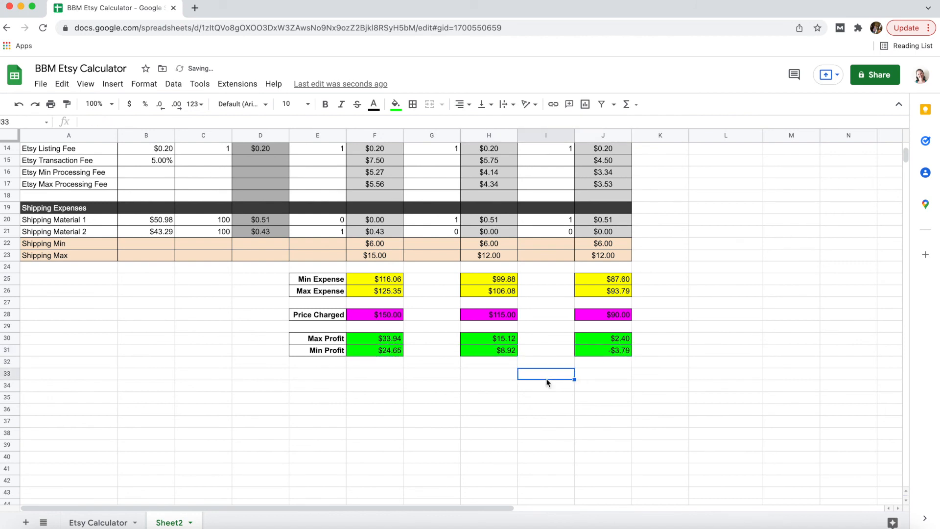
- Check Variation 3's Min Profit and set its Price Charged in J28 to 105
click(601, 351)
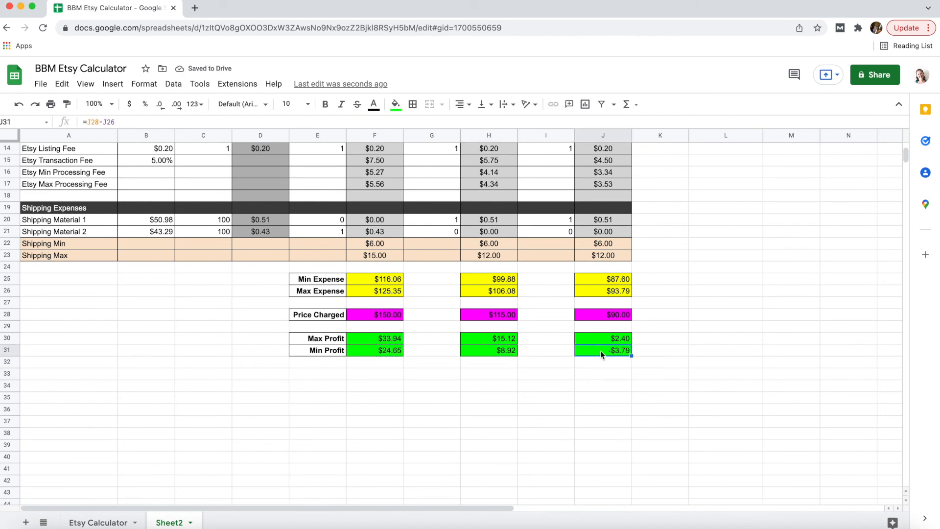
scroll(667, 372, up, 5)
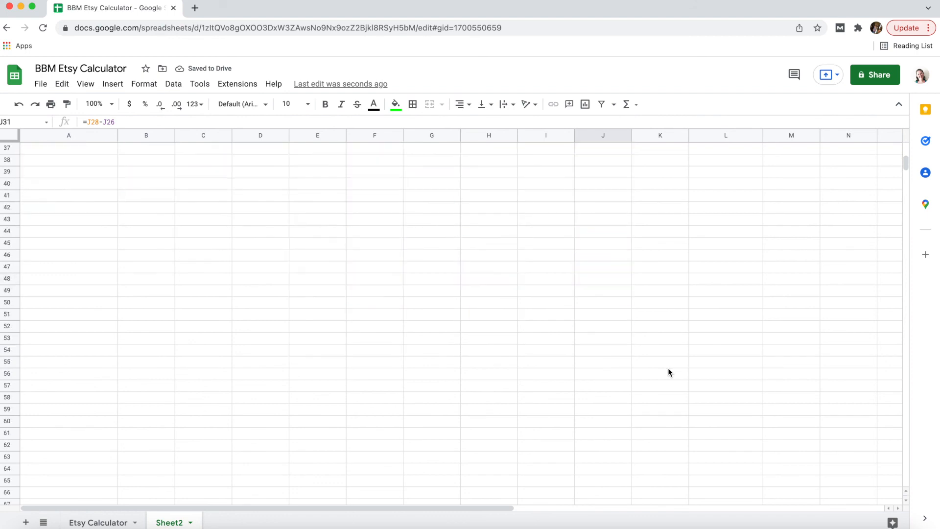
scroll(669, 372, down, 3)
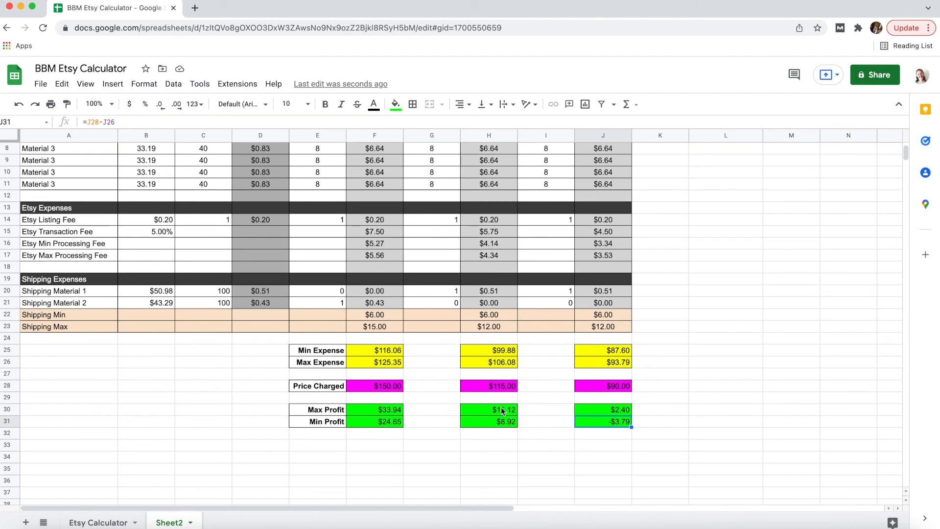
click(656, 399)
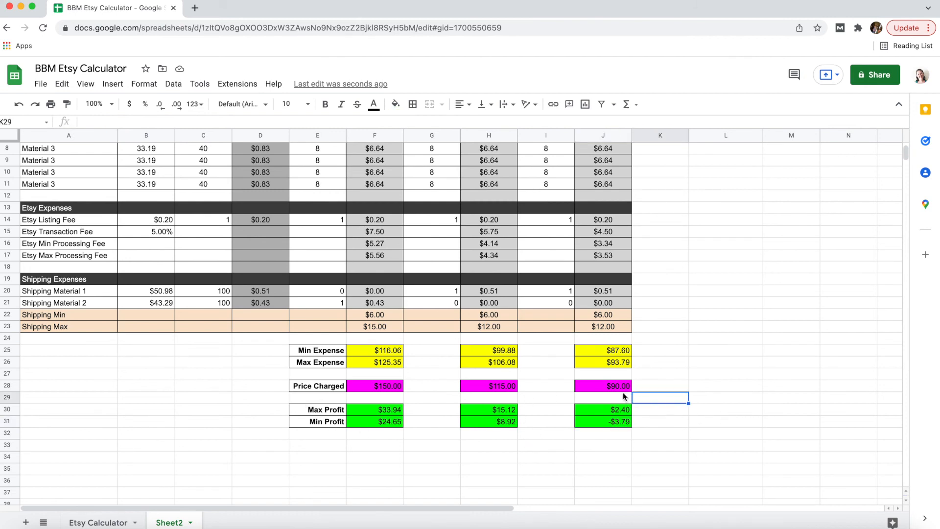
click(616, 385)
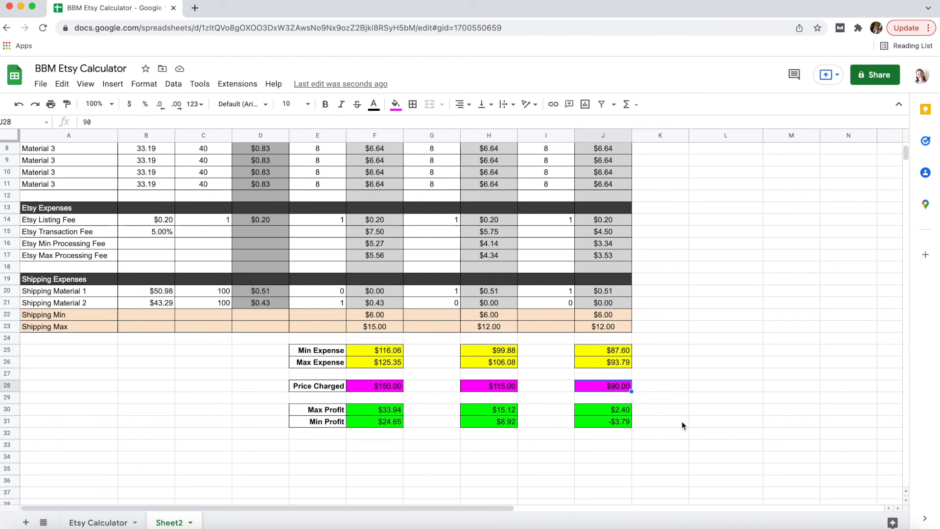
text(105)
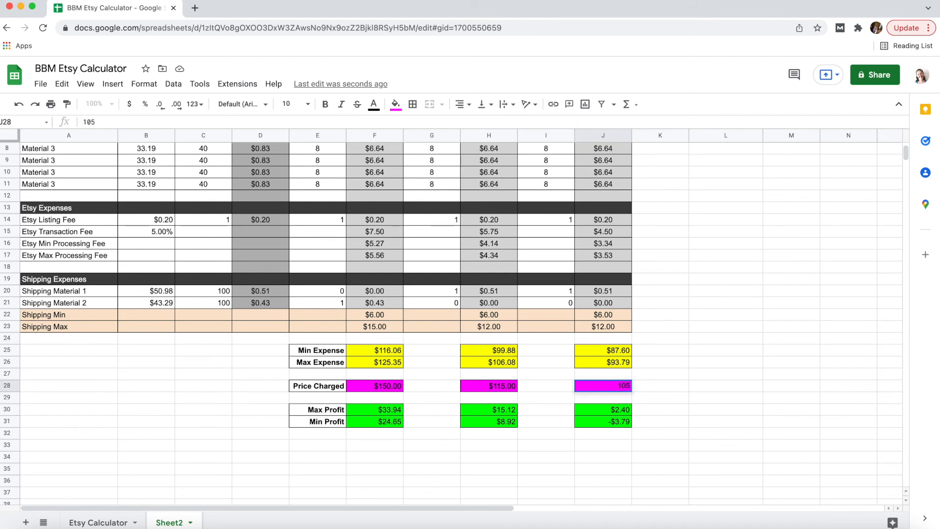
key(Return)
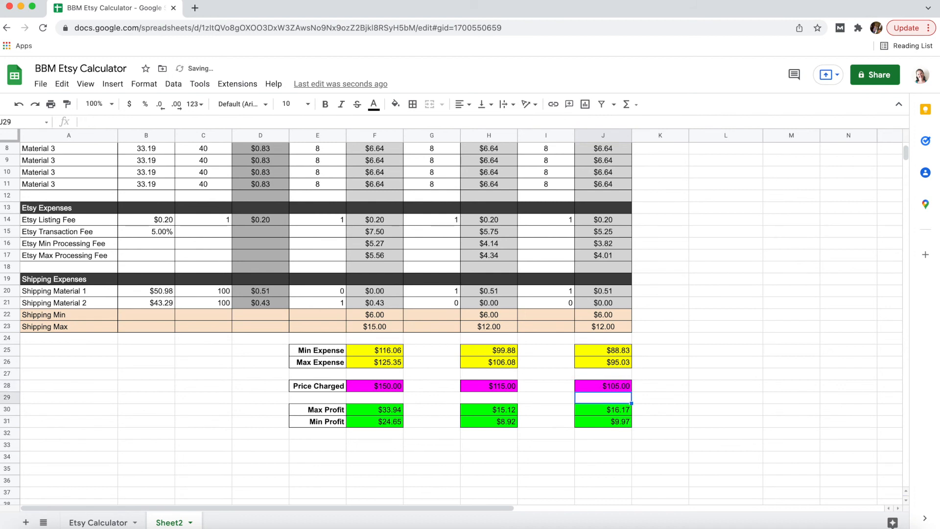
- Compare the Max and Min Profit of Variations 3 and 2, and review Variation 1's Price Charged against the whole calculator
click(592, 422)
click(615, 410)
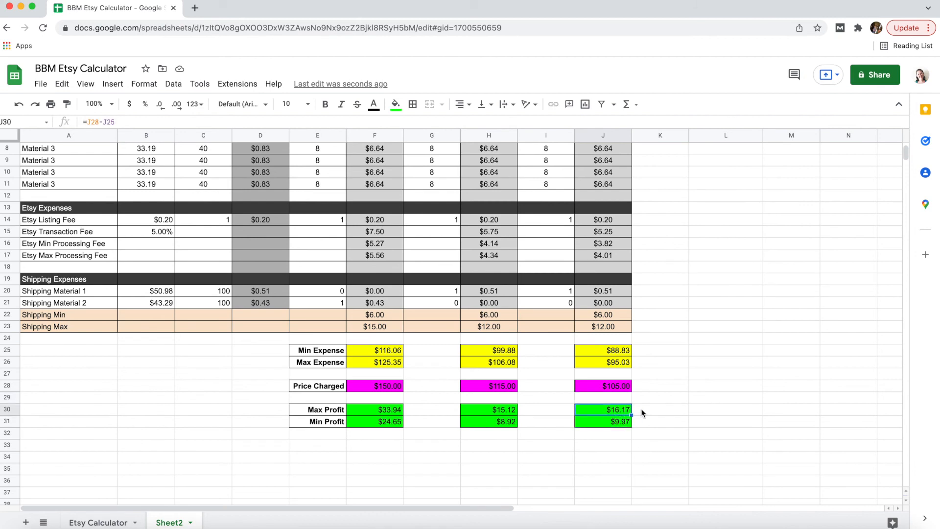
click(491, 412)
click(492, 423)
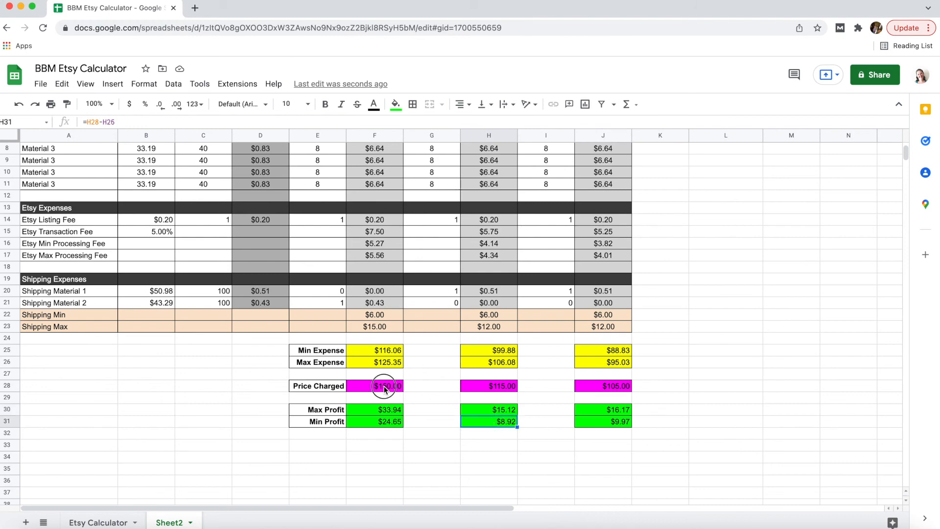
click(384, 389)
scroll(427, 399, up, 3)
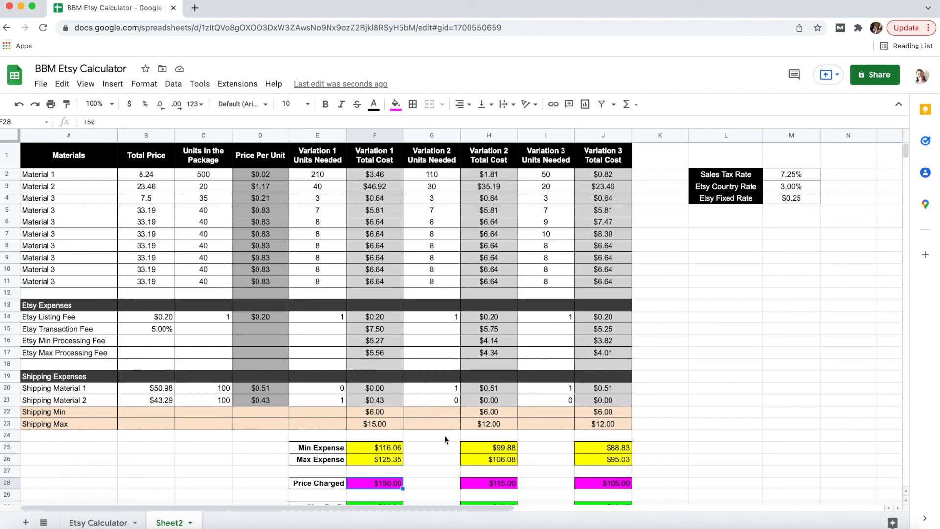
scroll(445, 439, down, 2)
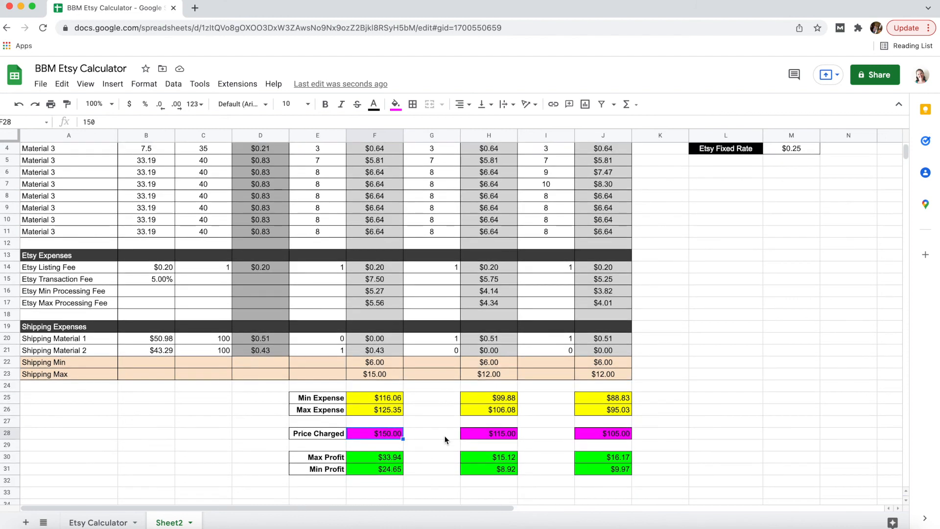
- Examine Variation 1's Min and Max Expense cells together with the shipping min/max and Etsy processing fee cells behind them
click(385, 398)
click(385, 410)
click(384, 399)
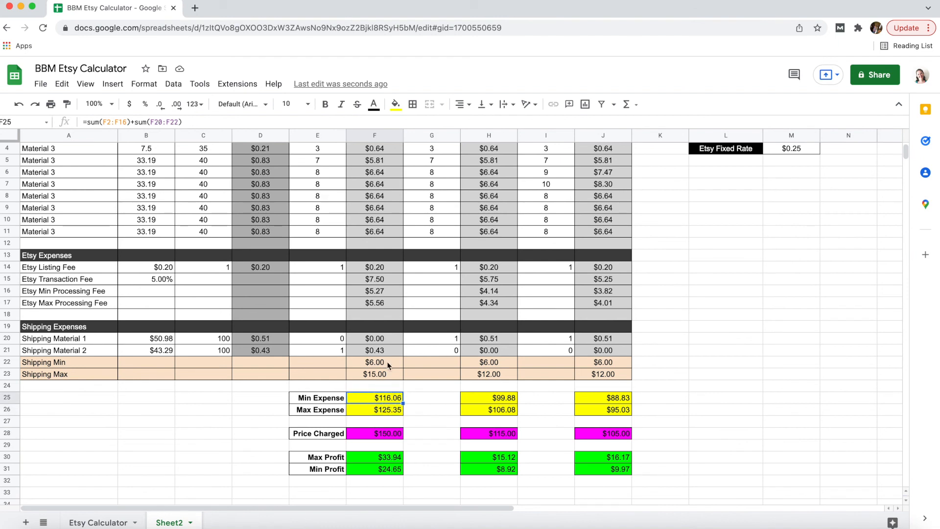
click(382, 373)
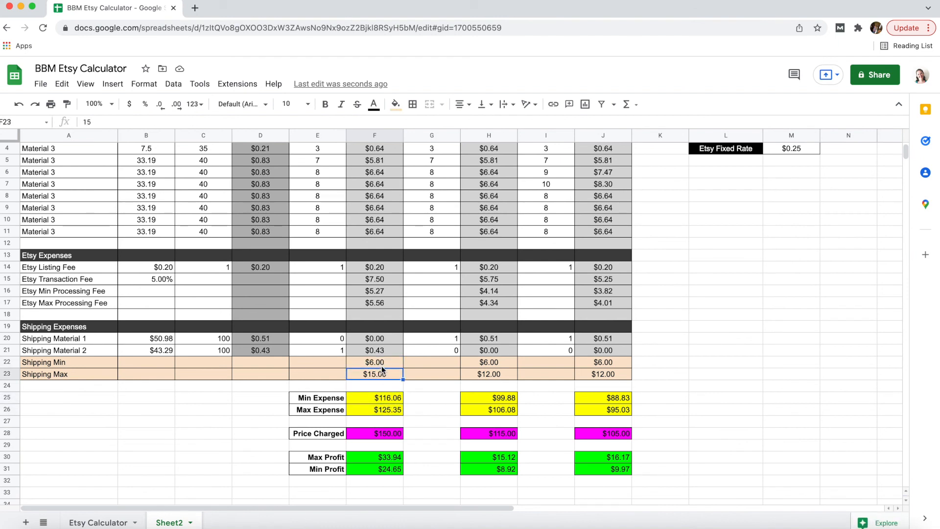
click(431, 406)
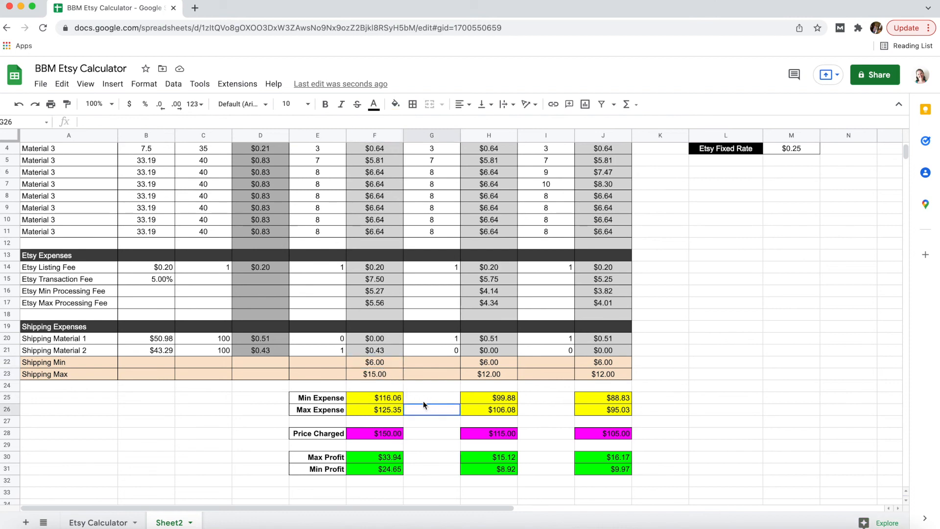
click(381, 362)
click(381, 374)
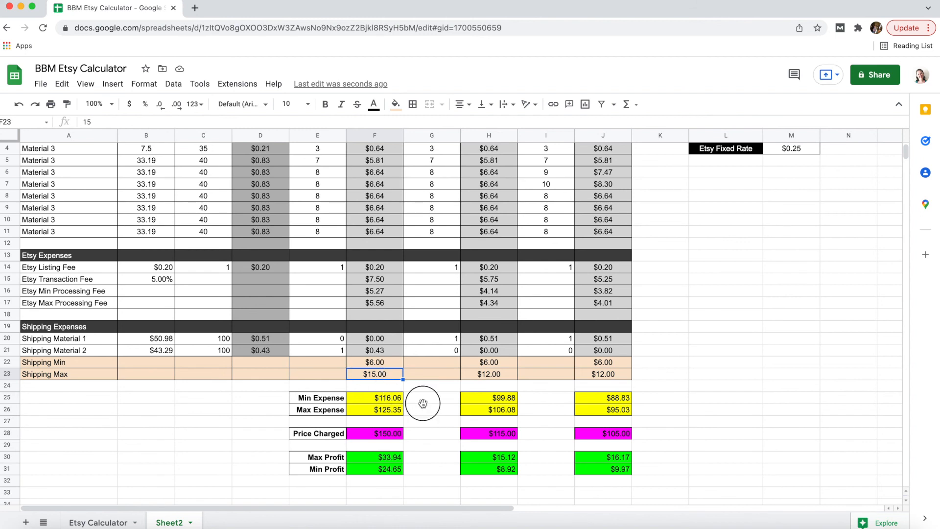
click(405, 395)
click(383, 375)
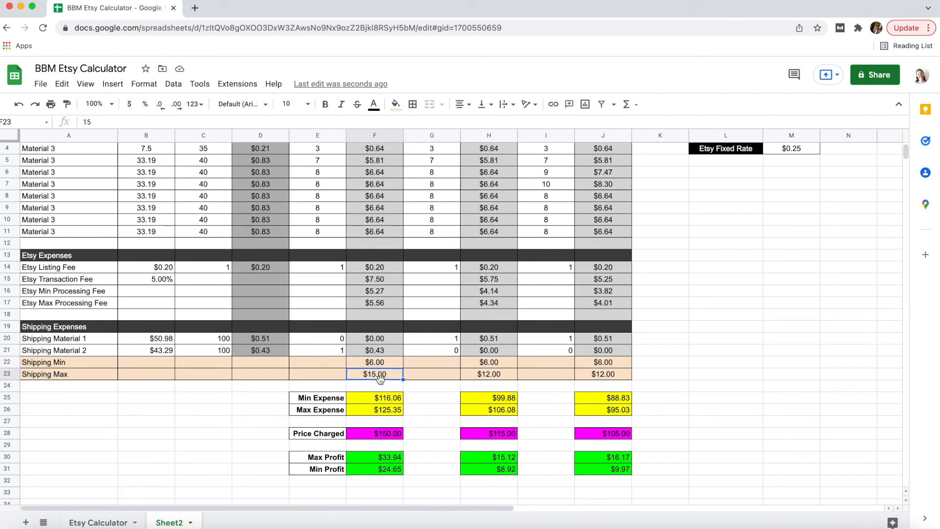
click(380, 302)
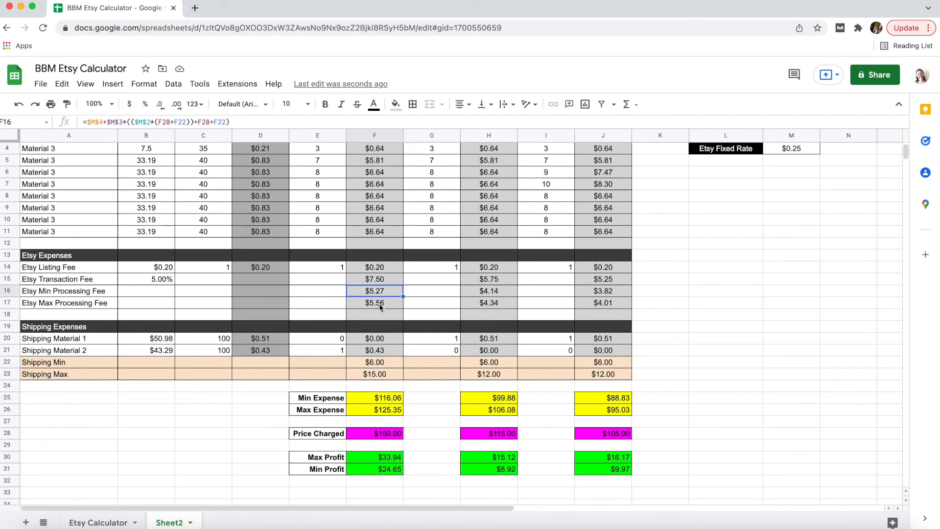
click(435, 434)
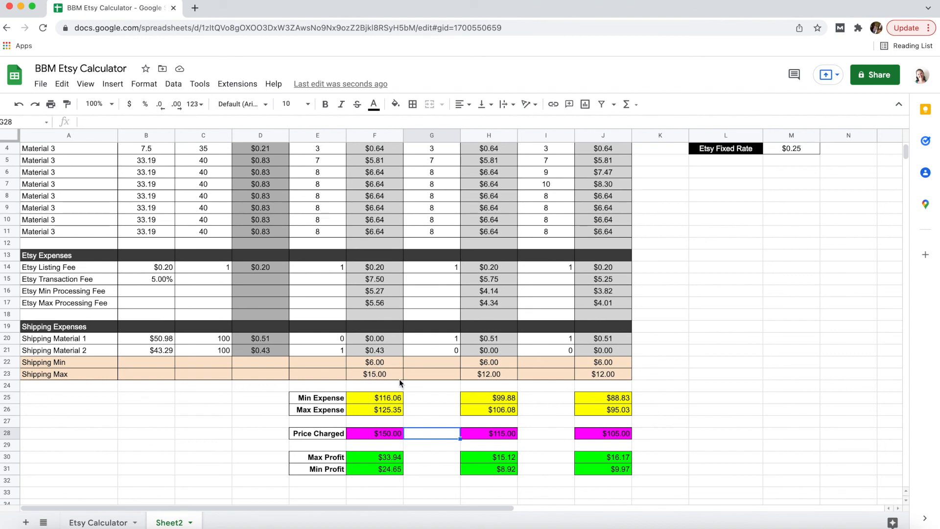
click(377, 374)
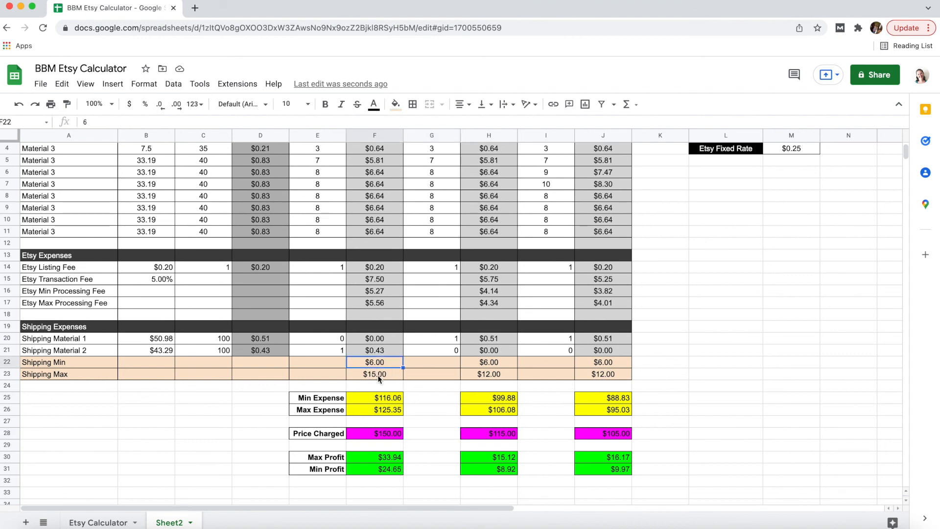
click(383, 399)
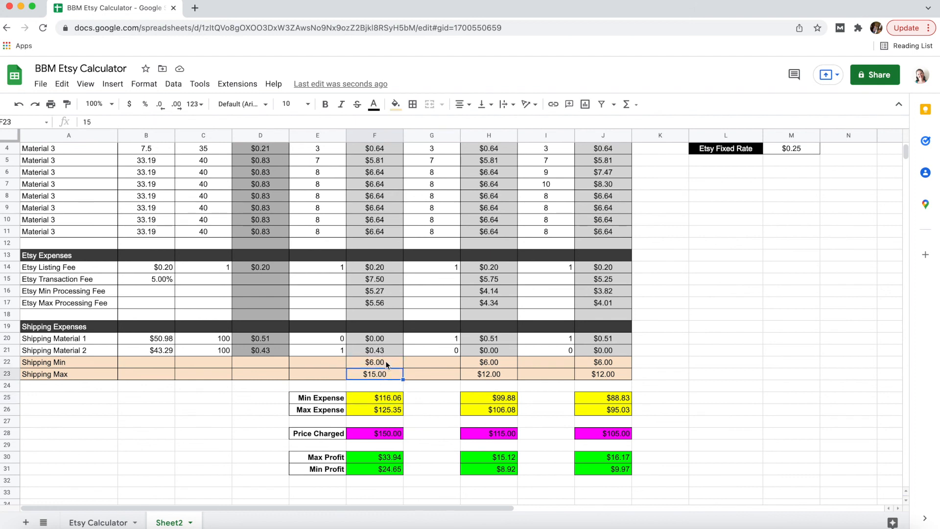
click(397, 410)
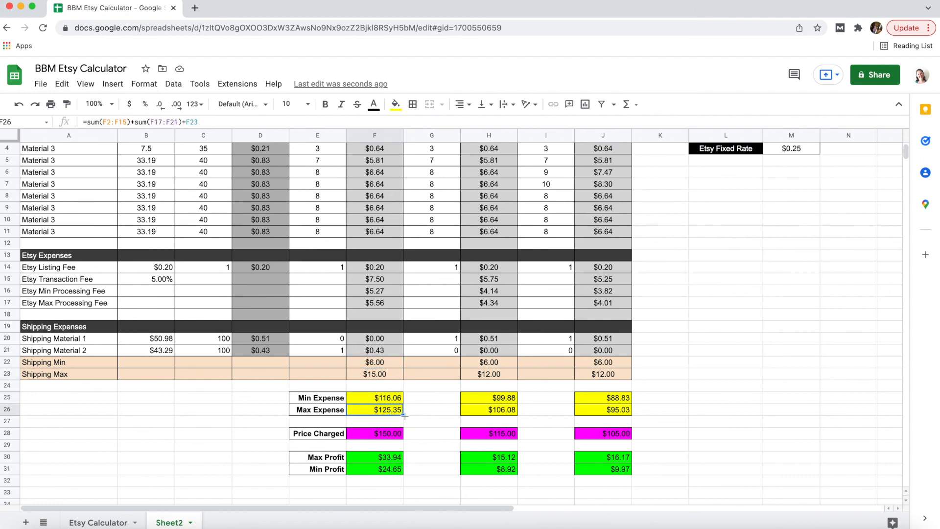
click(449, 421)
scroll(447, 420, up, 3)
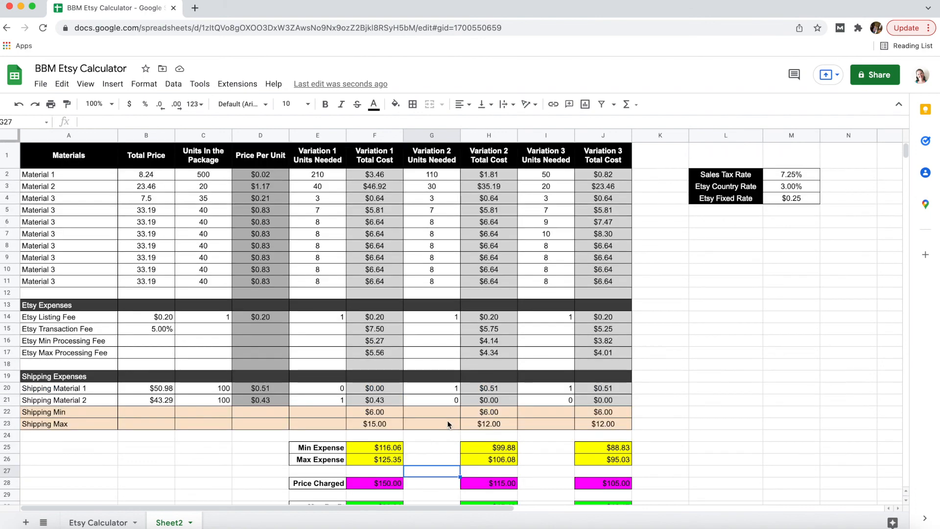
scroll(447, 420, down, 5)
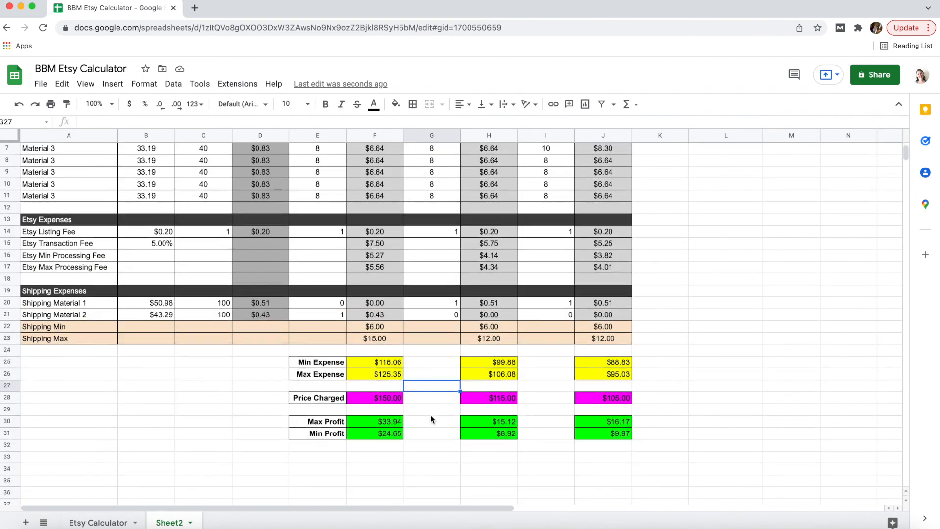
- Try Price Charged values of 90, 100 and 110 for Variation 1 in F28
click(391, 396)
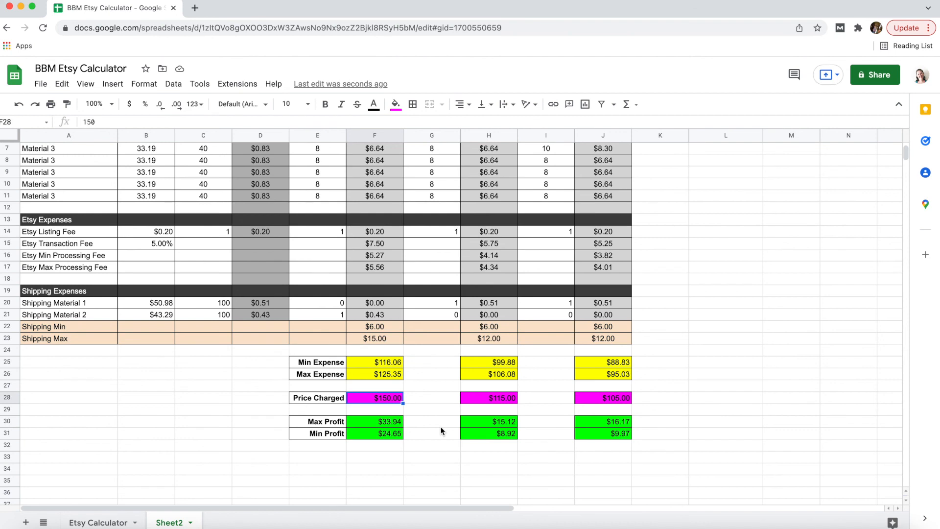
text(90)
key(Return)
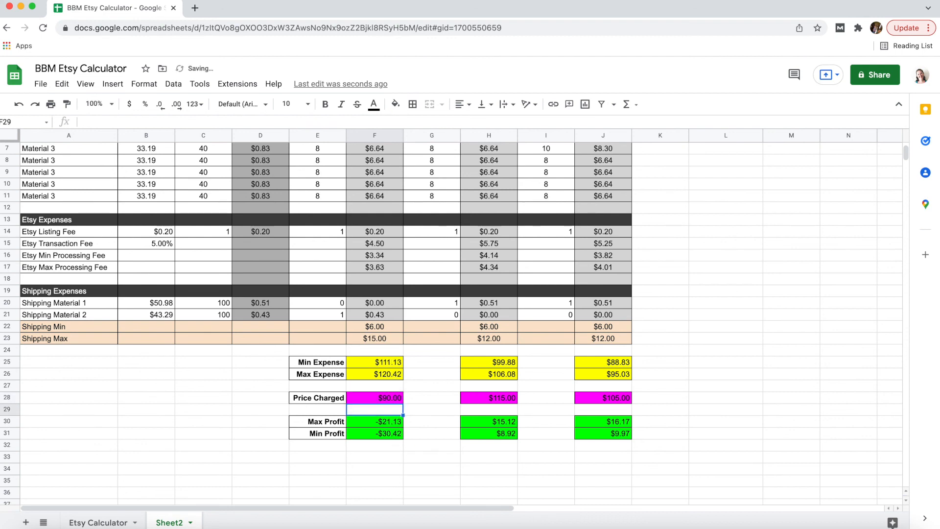
click(388, 401)
text(100)
key(Return)
click(385, 399)
text(110)
key(Return)
text(115)
key(Return)
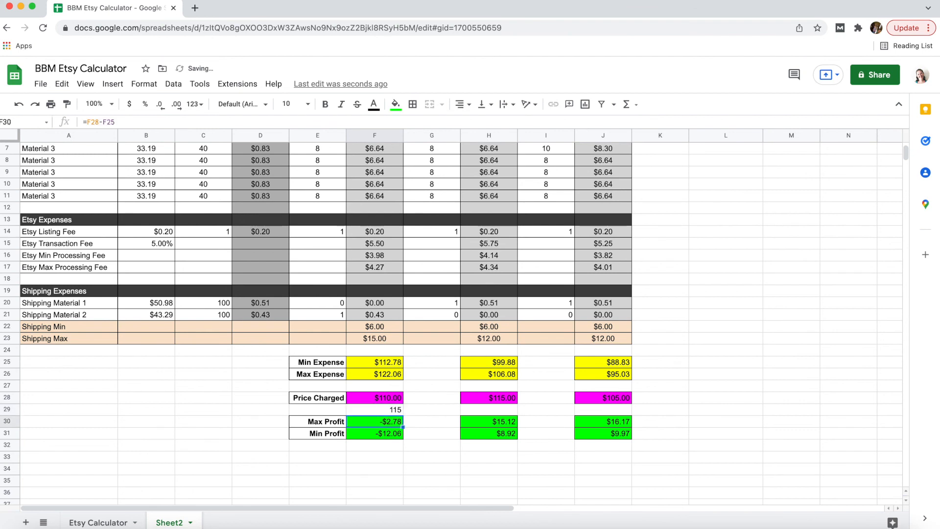
click(391, 410)
key(Delete)
- Try a Price Charged of 120 for Variation 1 in F28 and check its Min Profit
click(385, 399)
text(120)
key(Return)
click(392, 434)
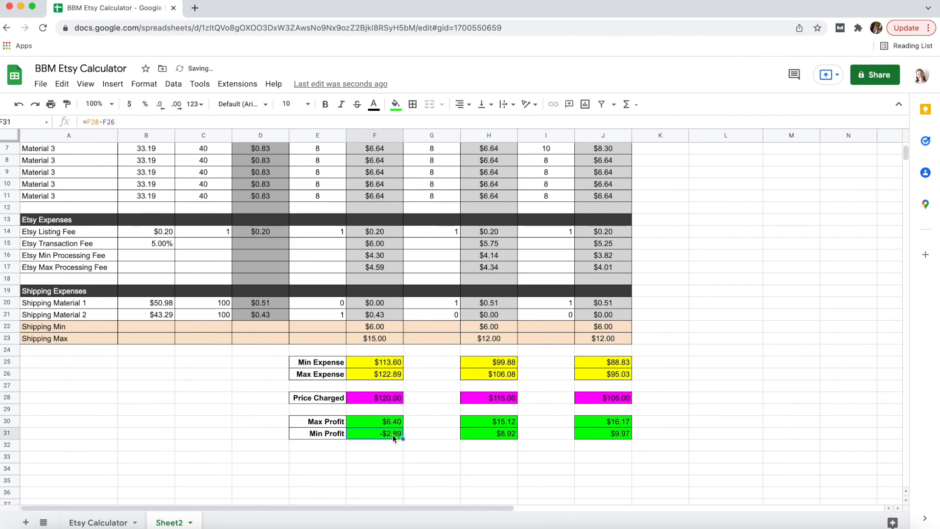
- Set Variation 1's Price Charged in F28 to 125
click(386, 397)
text(125)
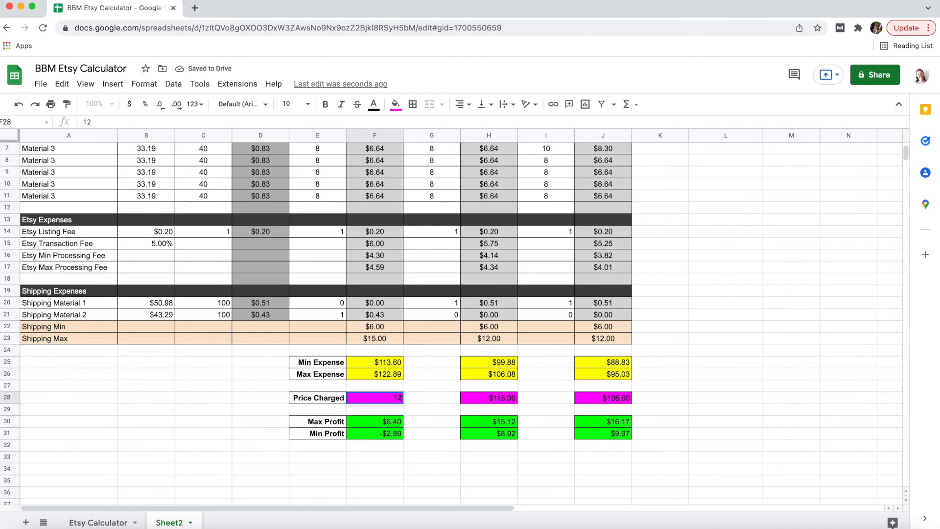
key(Return)
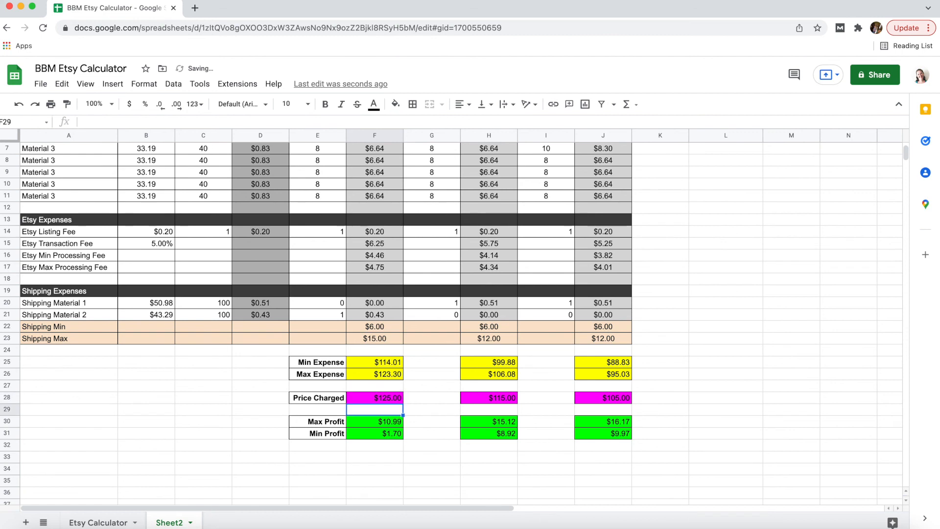
click(437, 424)
scroll(433, 414, up, 1)
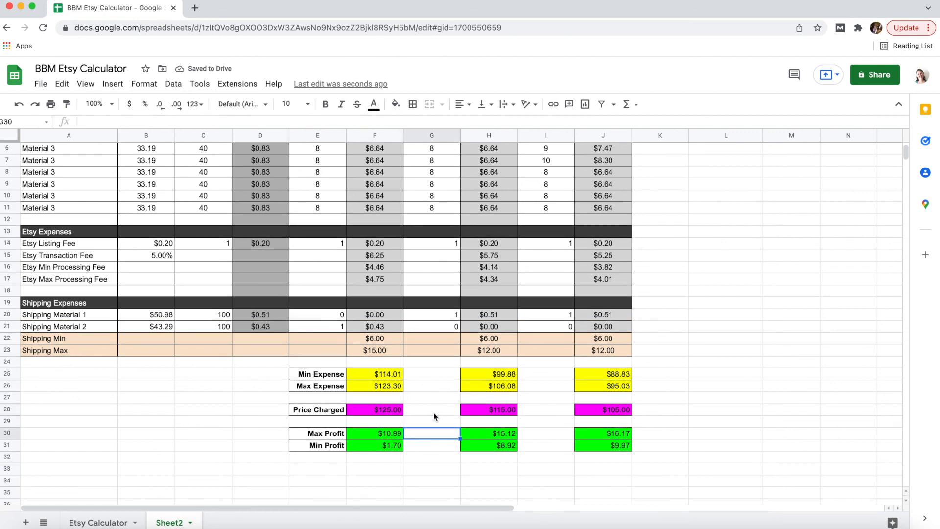
- Set Material 1's Total Price in B2 to 15 and check the expense and profit totals
scroll(433, 412, up, 5)
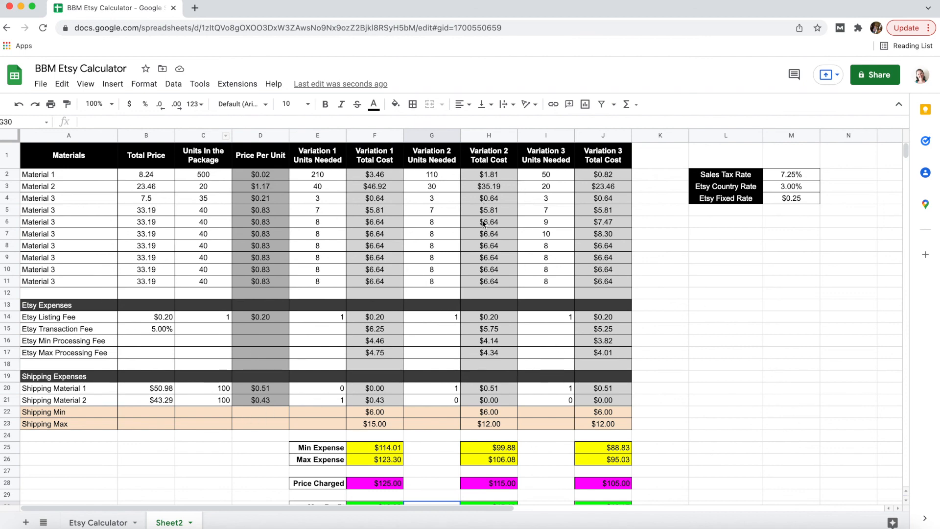
click(494, 266)
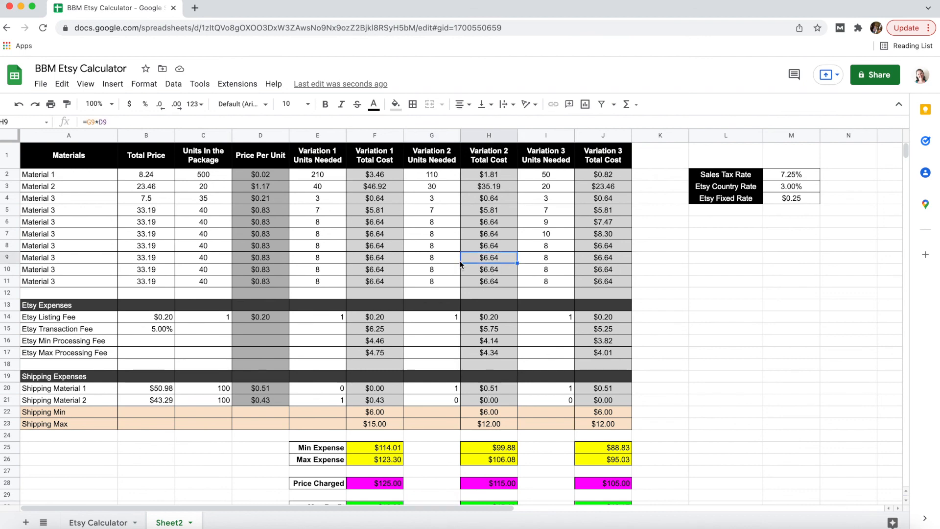
click(385, 260)
click(273, 260)
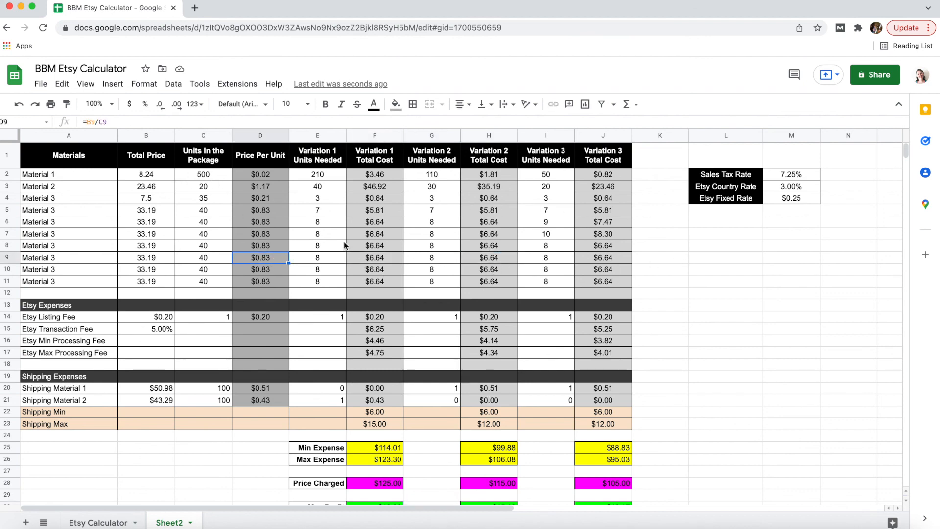
click(145, 176)
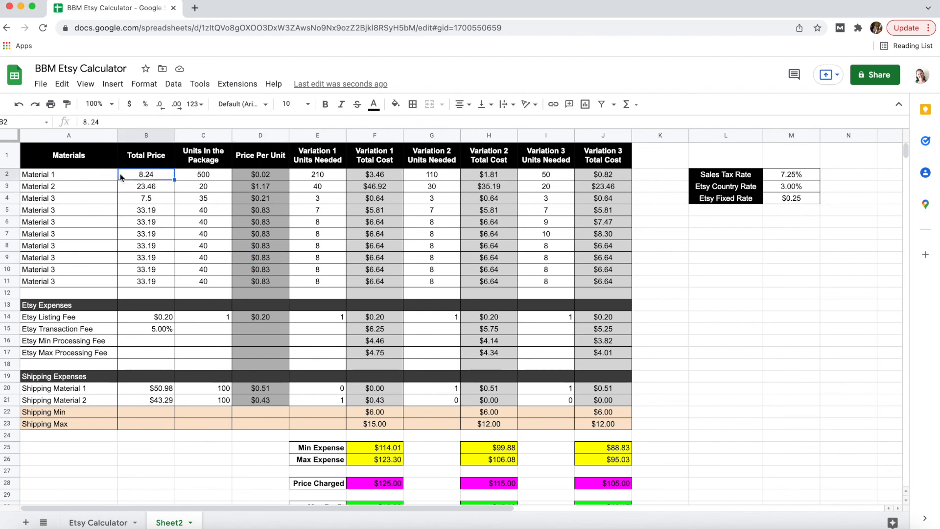
text(115)
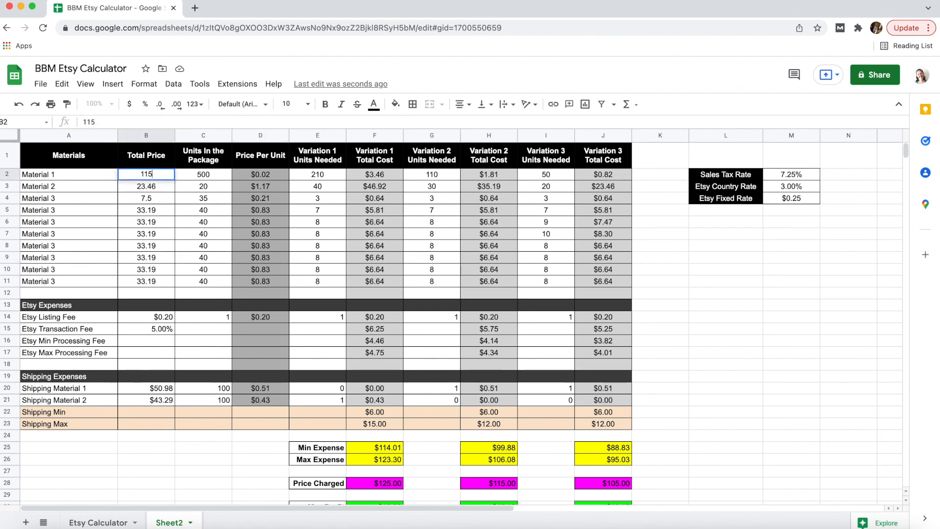
key(BackSpace)
key(BackSpace)
text(5)
key(Return)
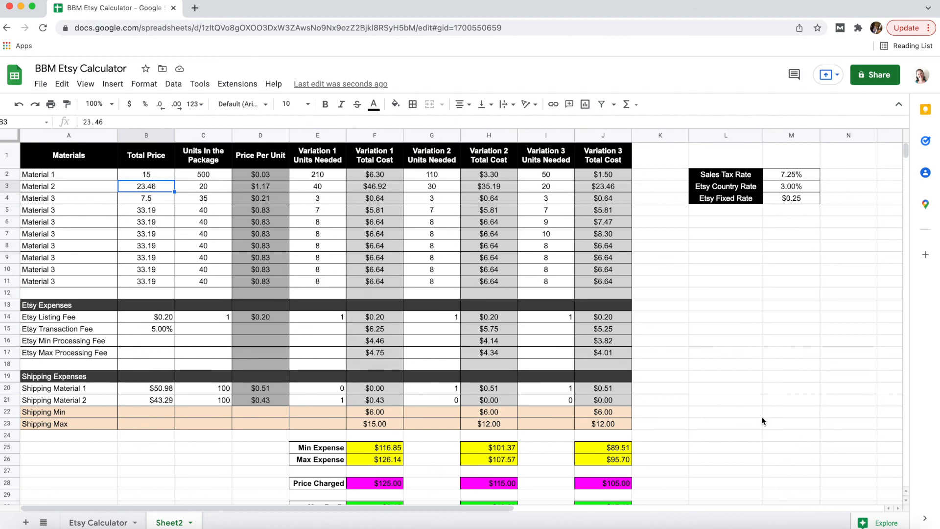
scroll(785, 322, down, 3)
scroll(785, 321, up, 3)
- Set Material 1's Units In the Package in C2 to 450
click(213, 177)
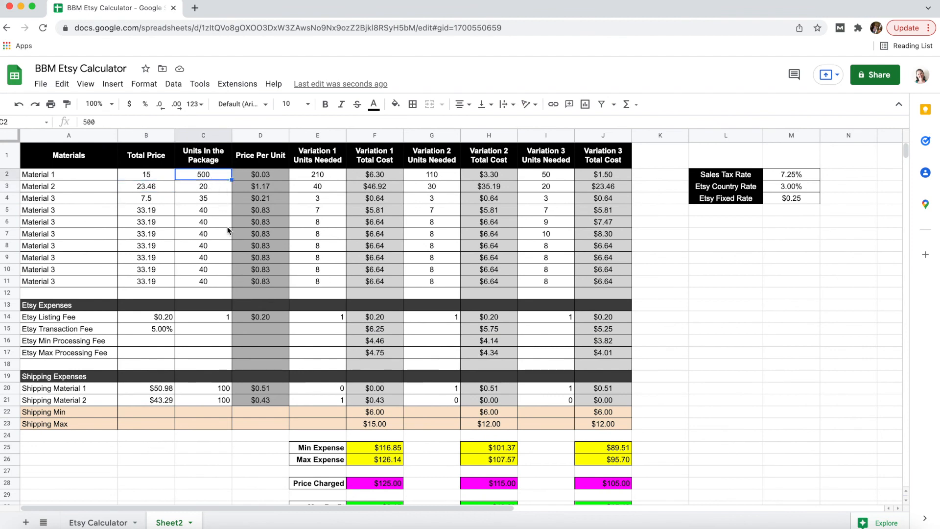
click(162, 177)
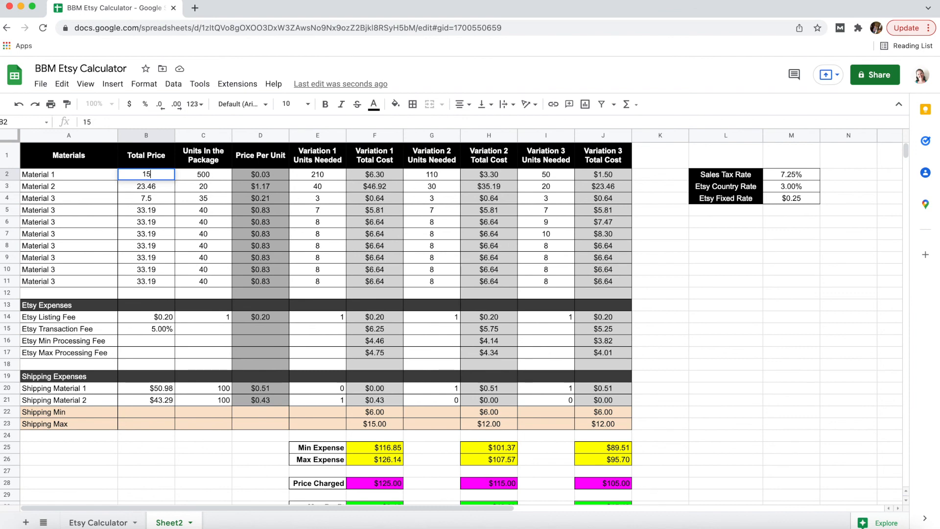
key(Right)
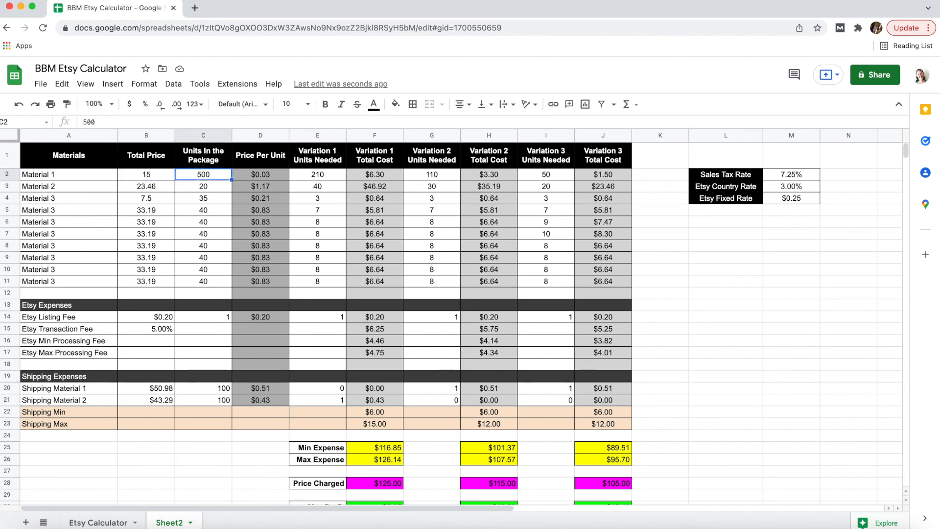
text(450)
key(Return)
click(208, 175)
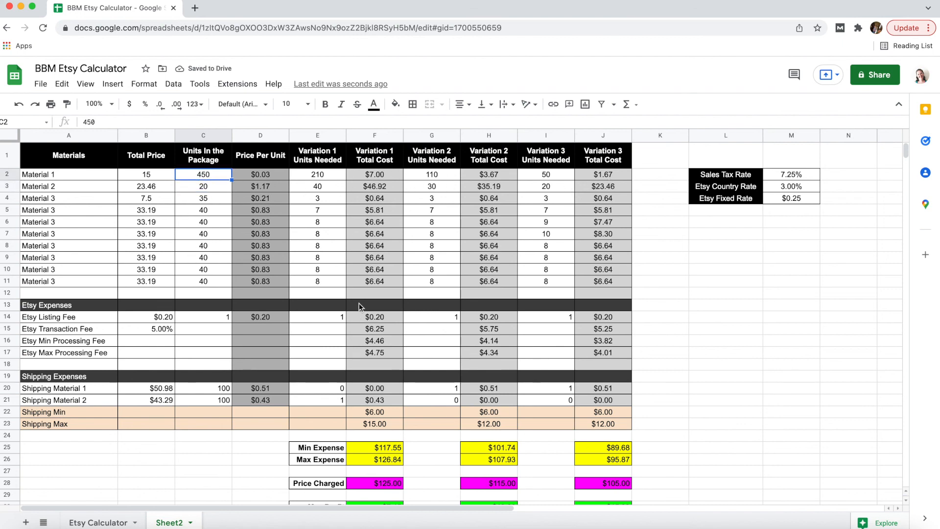
- Examine the Sales Tax Rate, Etsy Country Rate and Etsy Fixed Rate values in M2:M4
click(757, 250)
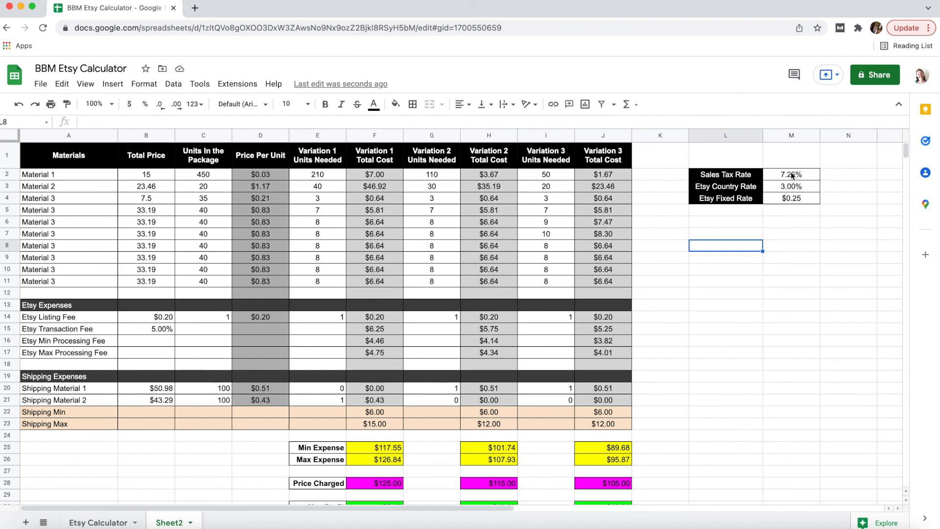
click(792, 177)
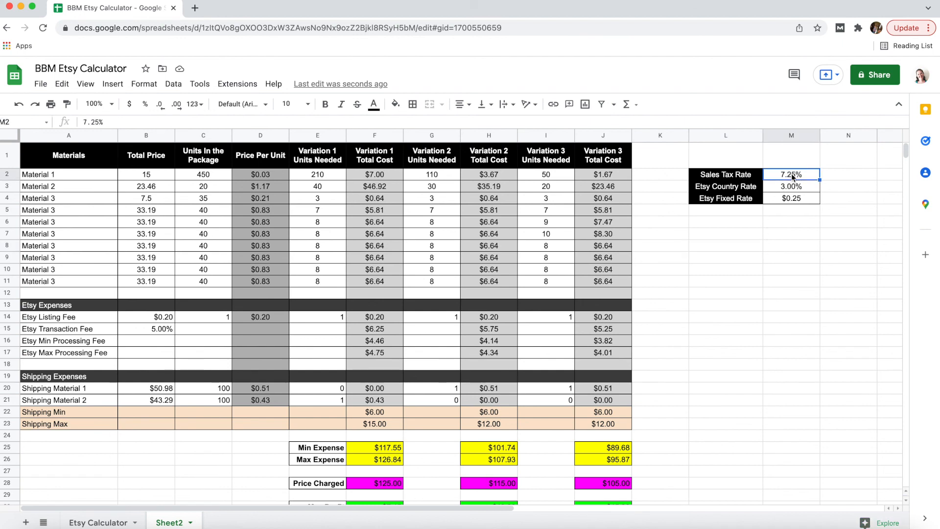
click(765, 254)
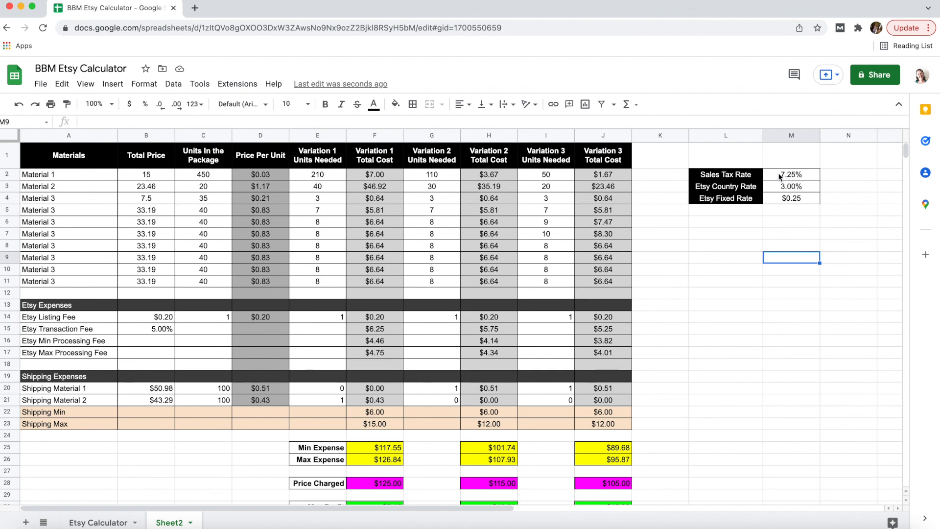
click(790, 176)
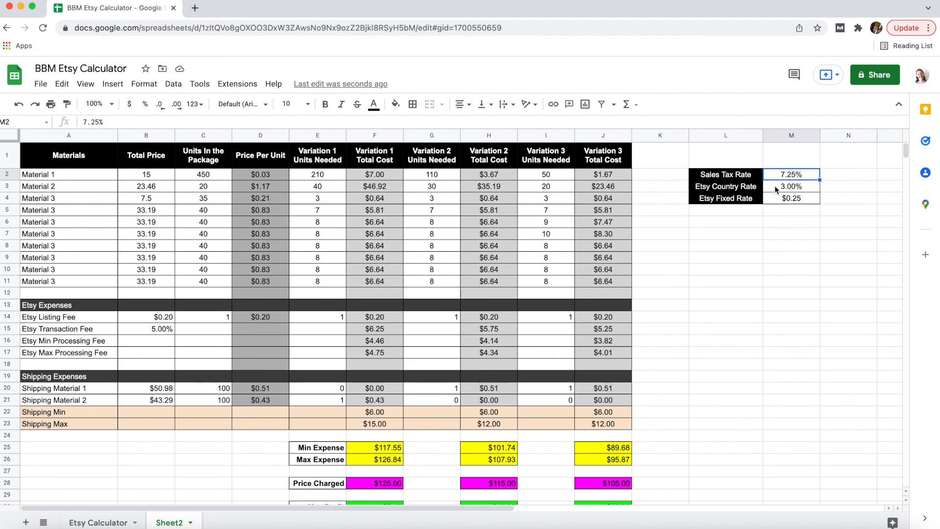
click(774, 189)
click(781, 202)
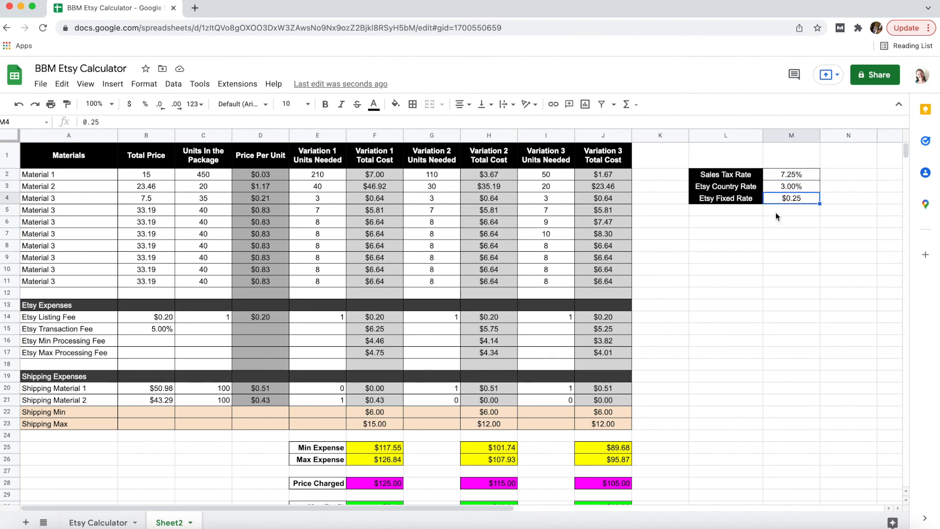
click(754, 219)
drag(797, 190, 797, 208)
click(790, 246)
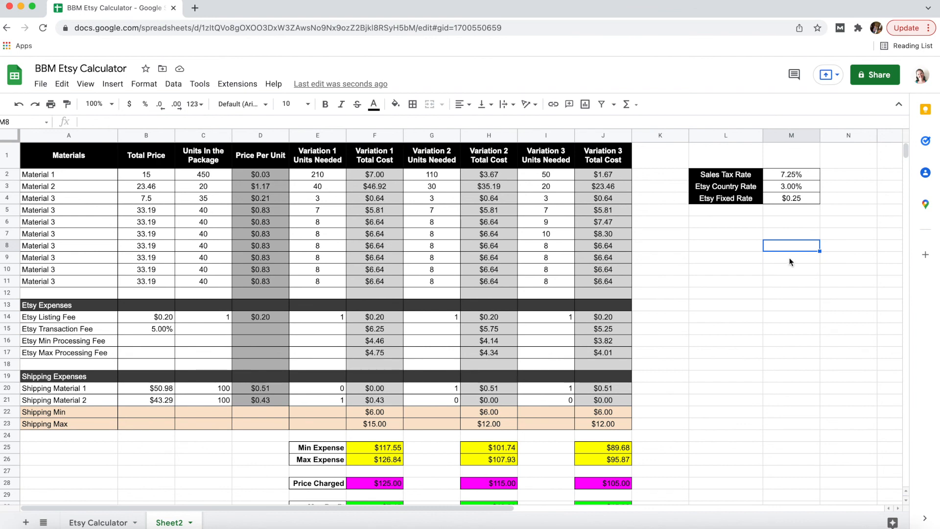
- Try an Etsy Country Rate of 4% in M3 and set it back to 3%
click(796, 189)
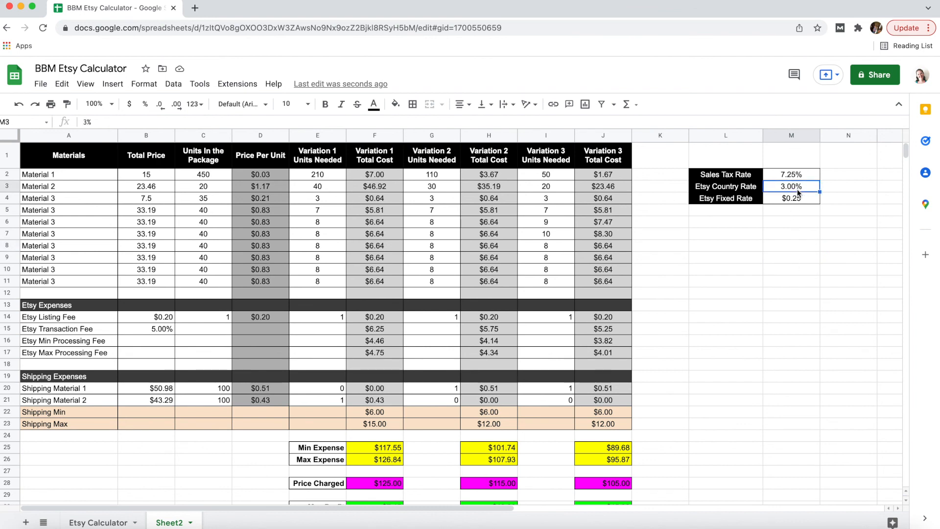
click(797, 200)
click(800, 186)
text(4)
key(Return)
click(744, 309)
click(783, 186)
text(3)
key(Return)
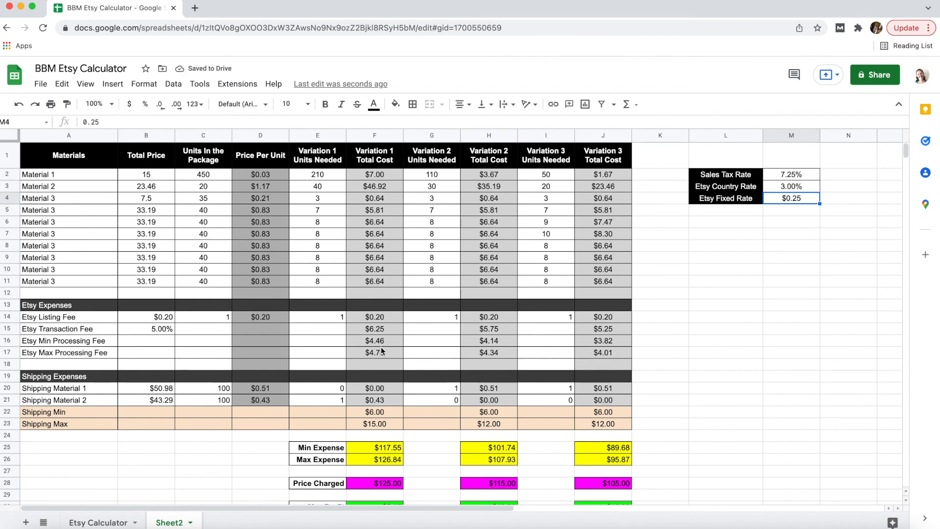
- Set the Etsy Country Rate in M3 to 4%
click(780, 186)
text(4)
key(Return)
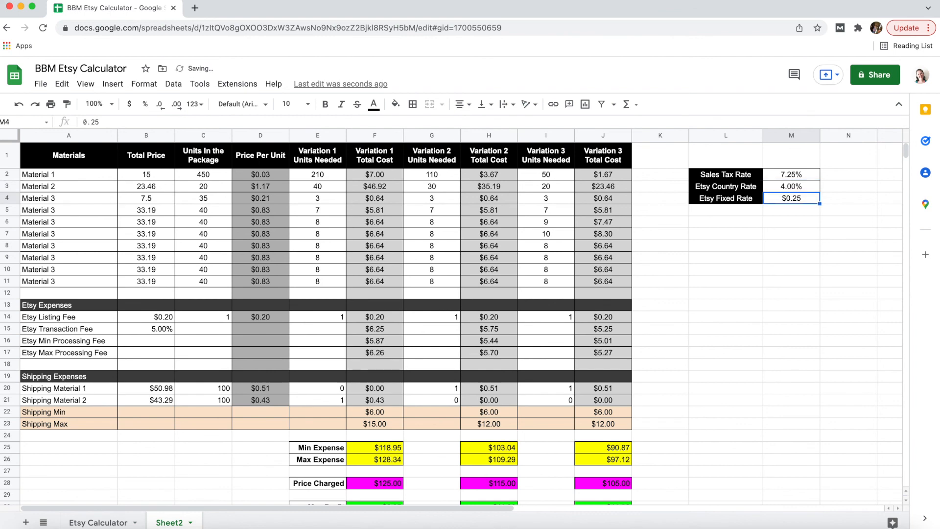
click(671, 281)
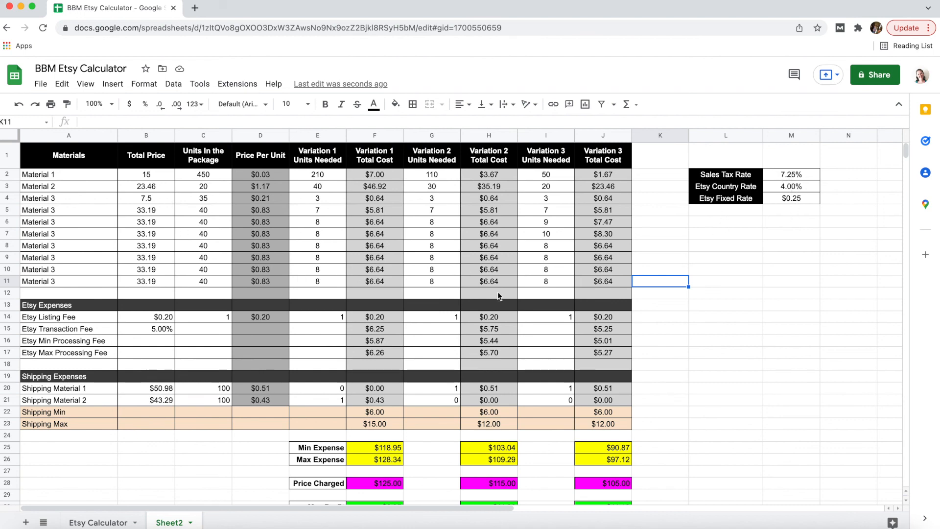
- Review the min and max expenses, prices charged and profits of all three variations against the material, fee and rate entries
scroll(383, 349, down, 3)
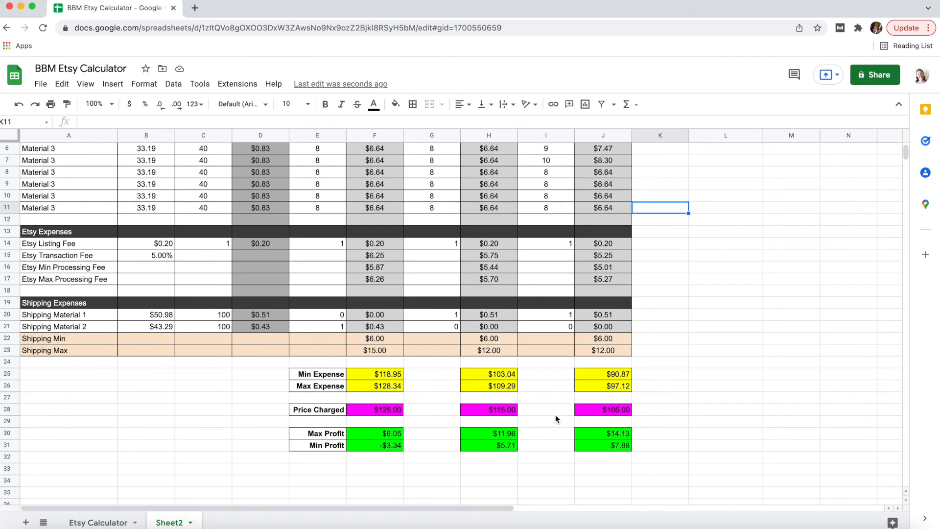
click(684, 388)
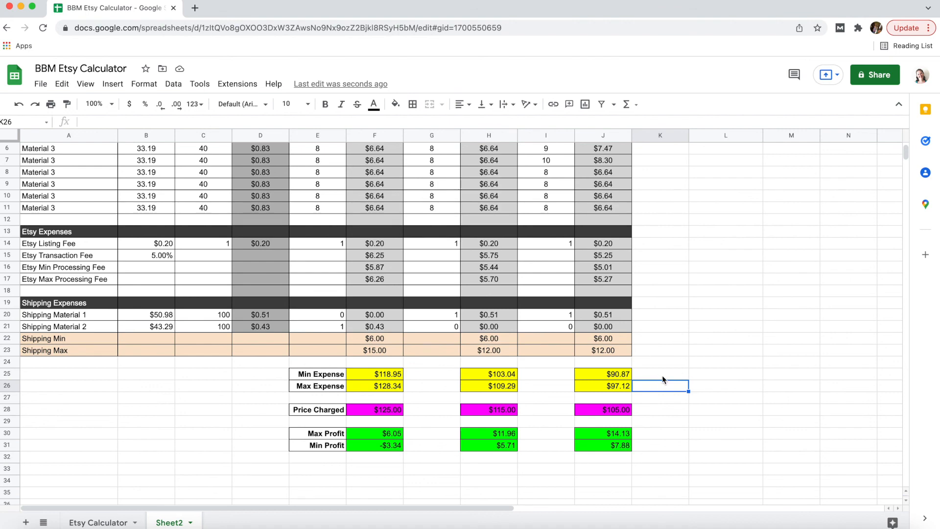
scroll(662, 375, down, 5)
scroll(659, 375, up, 10)
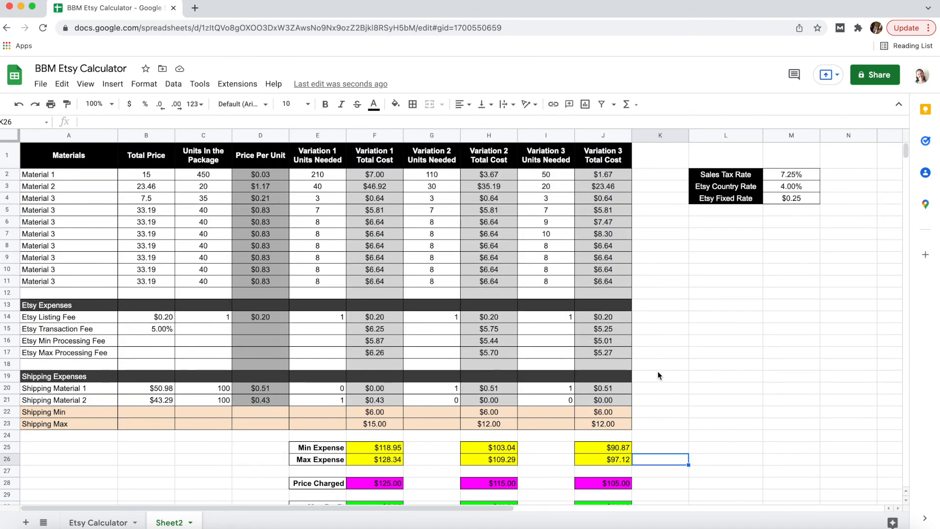
scroll(658, 375, down, 1)
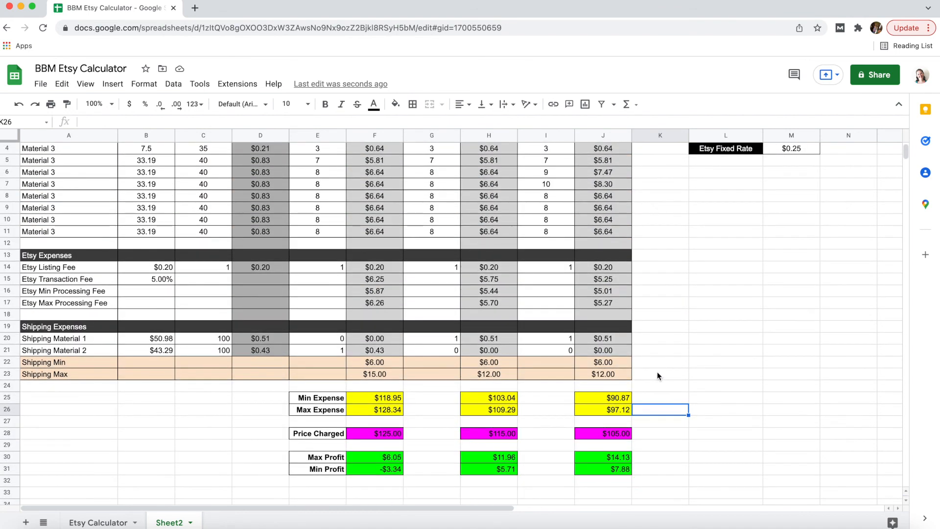
scroll(656, 375, down, 1)
scroll(656, 375, up, 2)
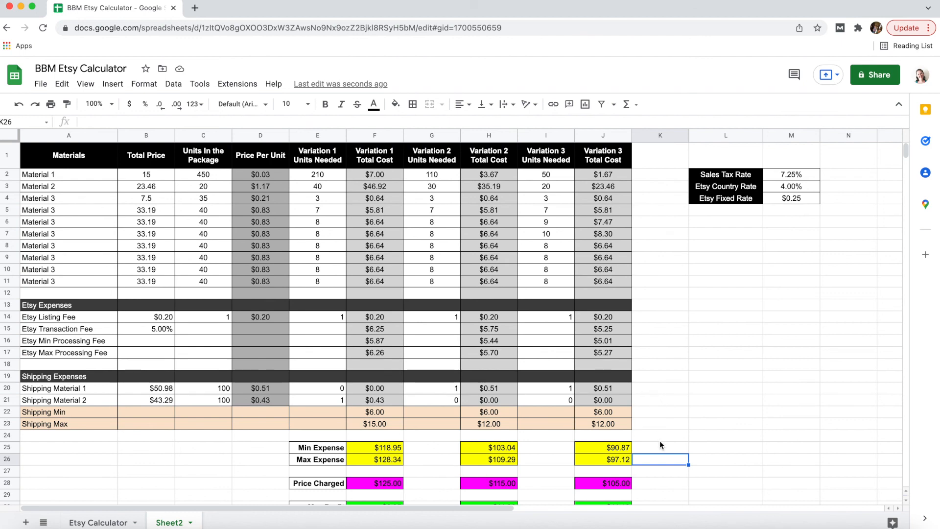
click(713, 450)
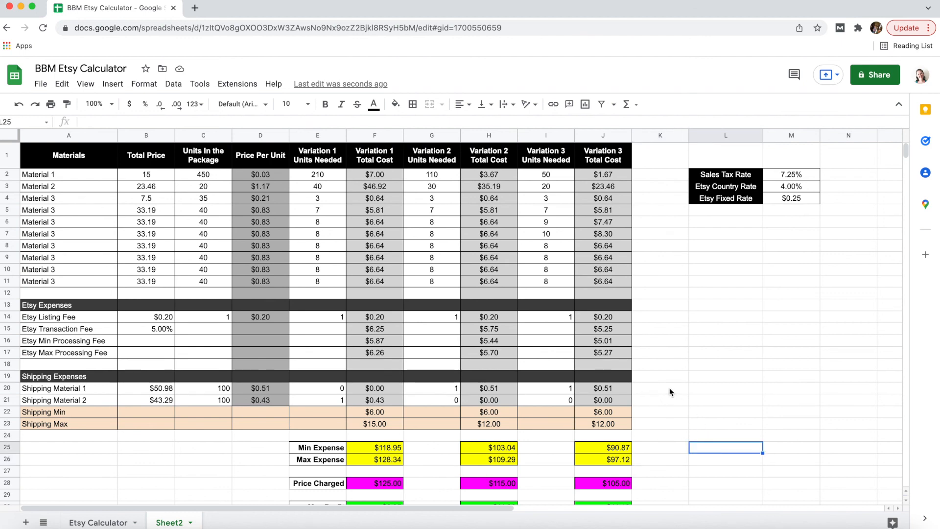